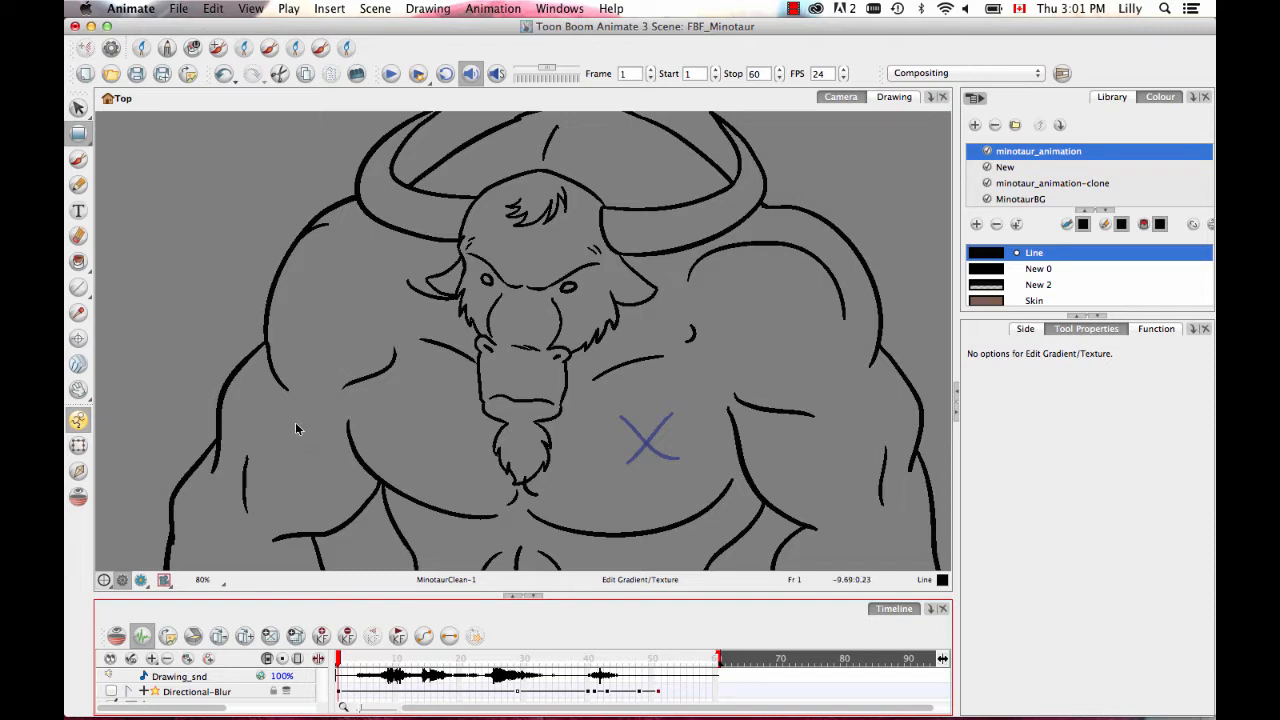
Step: Draw a thin wavy test line with the Pencil tool in the empty area beside the minotaur's shoulder
click(78, 185)
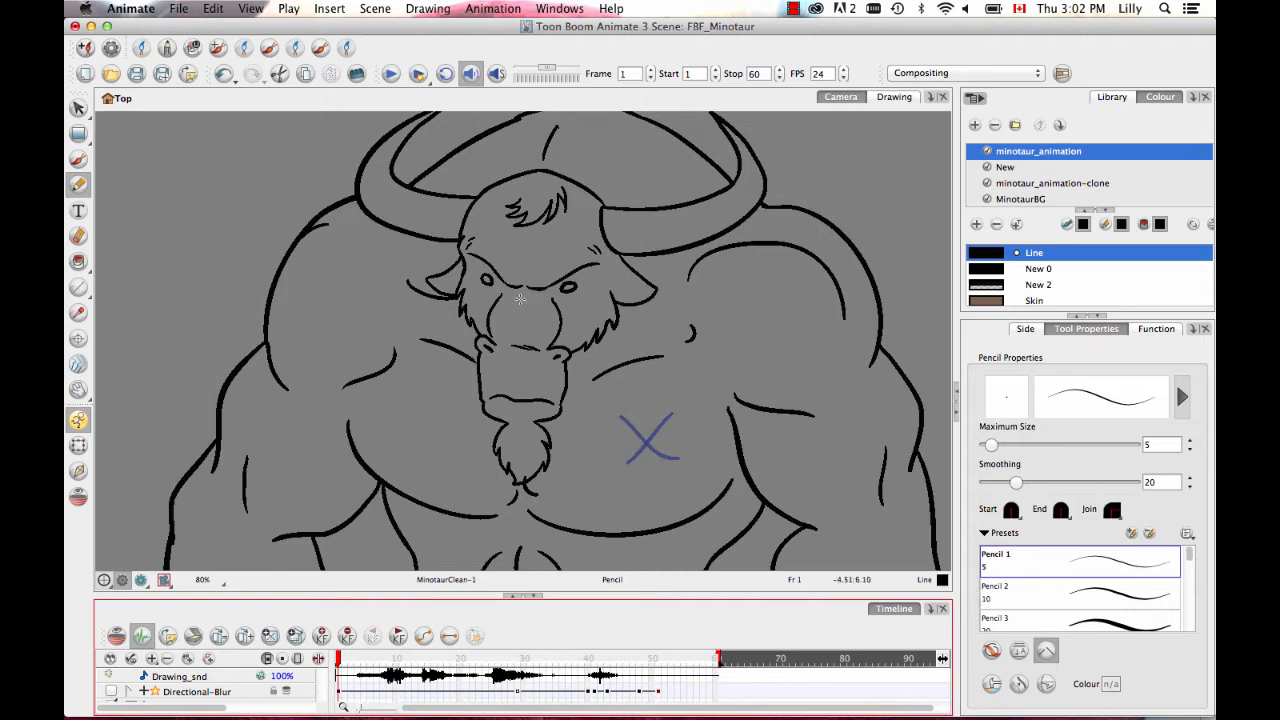
key(space)
drag(390, 334, 485, 341)
key(2)
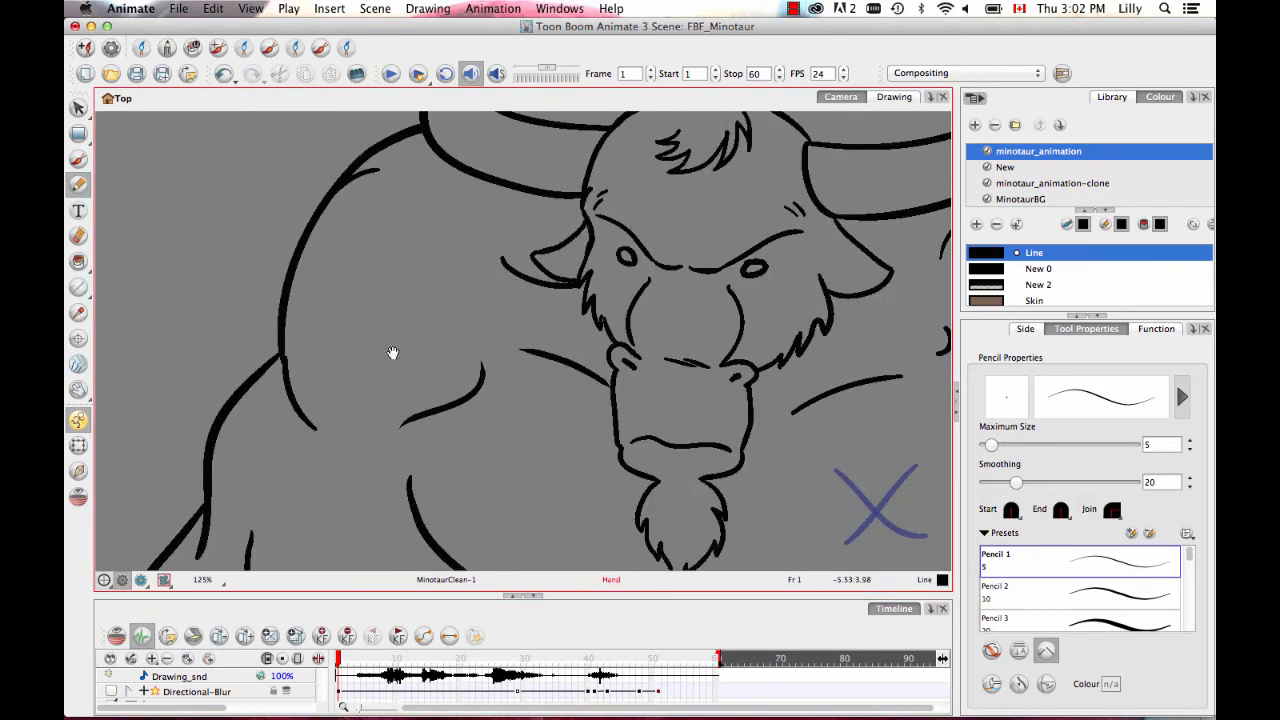
key(2)
mouse_move(158, 244)
mouse_down()
mouse_move(240, 232)
mouse_move(386, 128)
mouse_up()
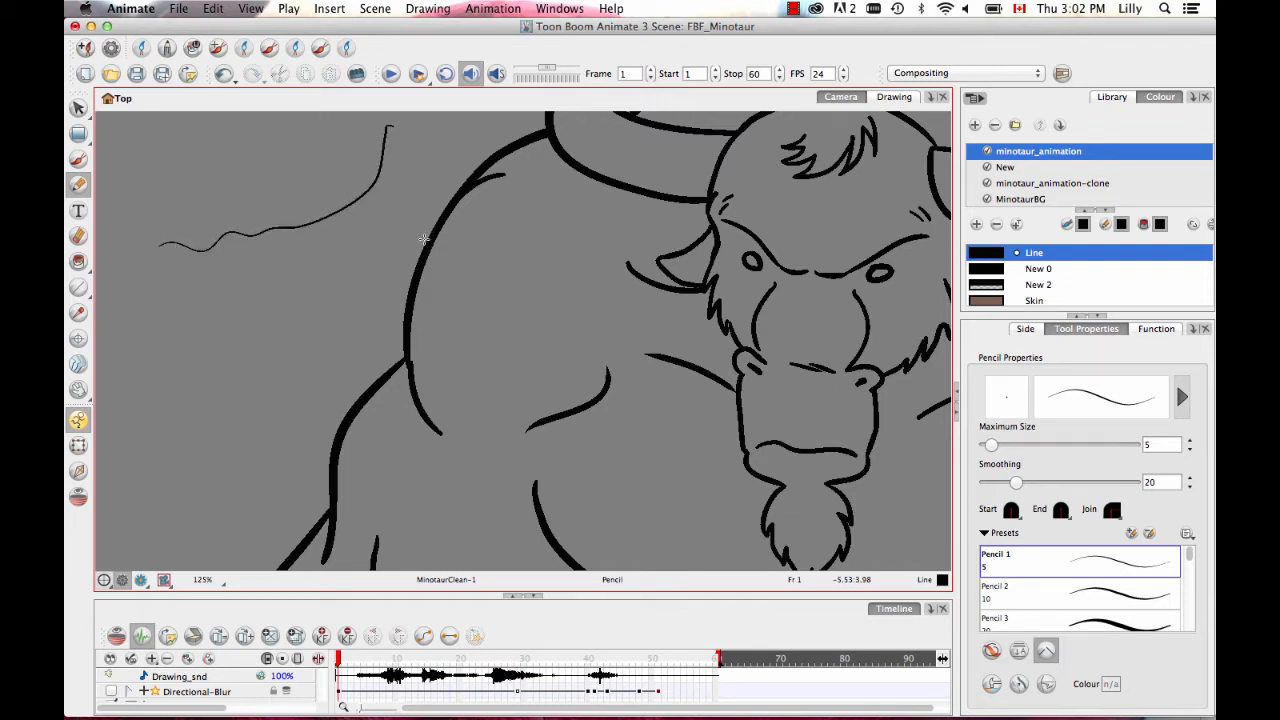
key(super+z)
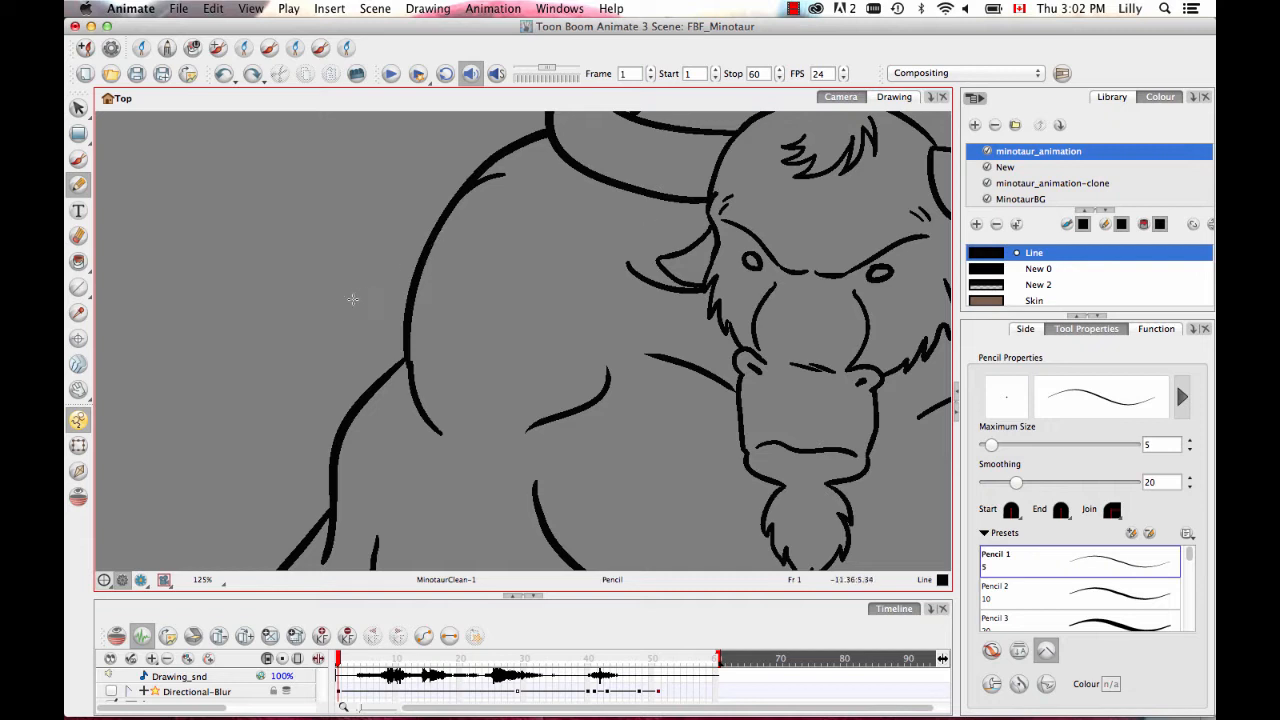
mouse_move(172, 318)
mouse_down()
mouse_move(220, 323)
mouse_move(301, 280)
mouse_up()
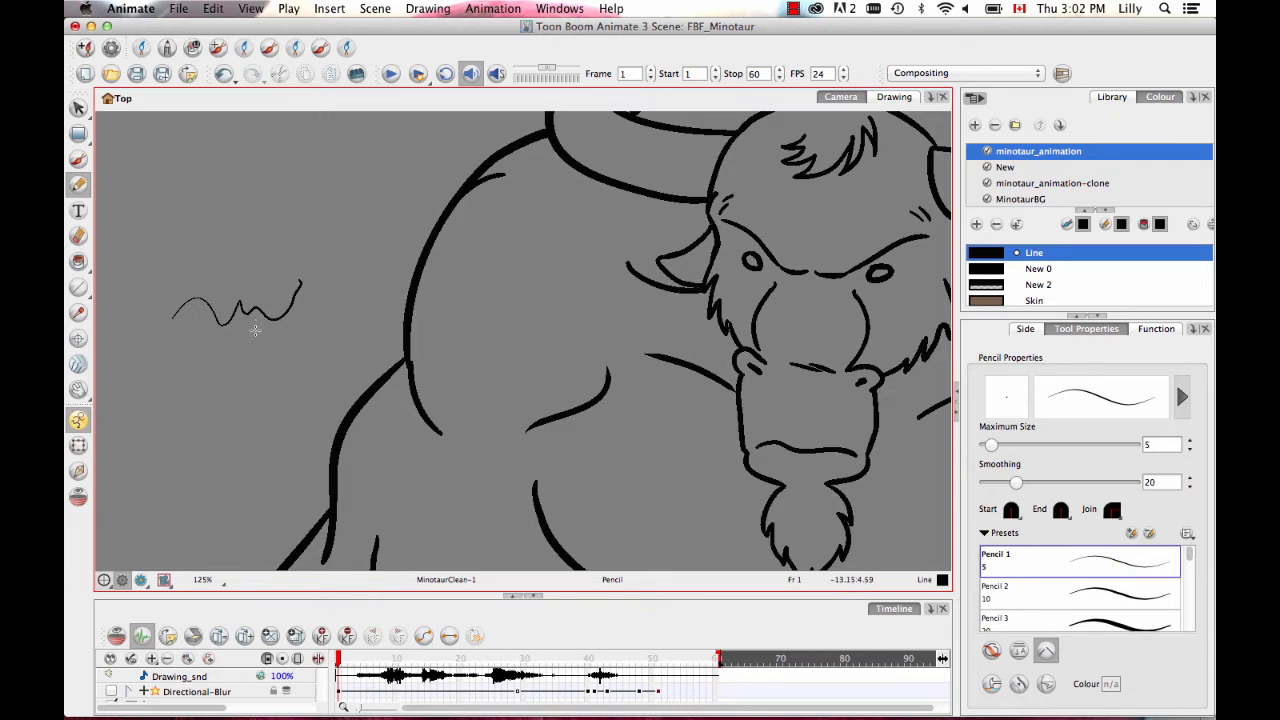
Step: Set the pencil's maximum size to 40.6 and draw thick wavy strokes above and below the thin test line
key(o)
drag(248, 238, 260, 240)
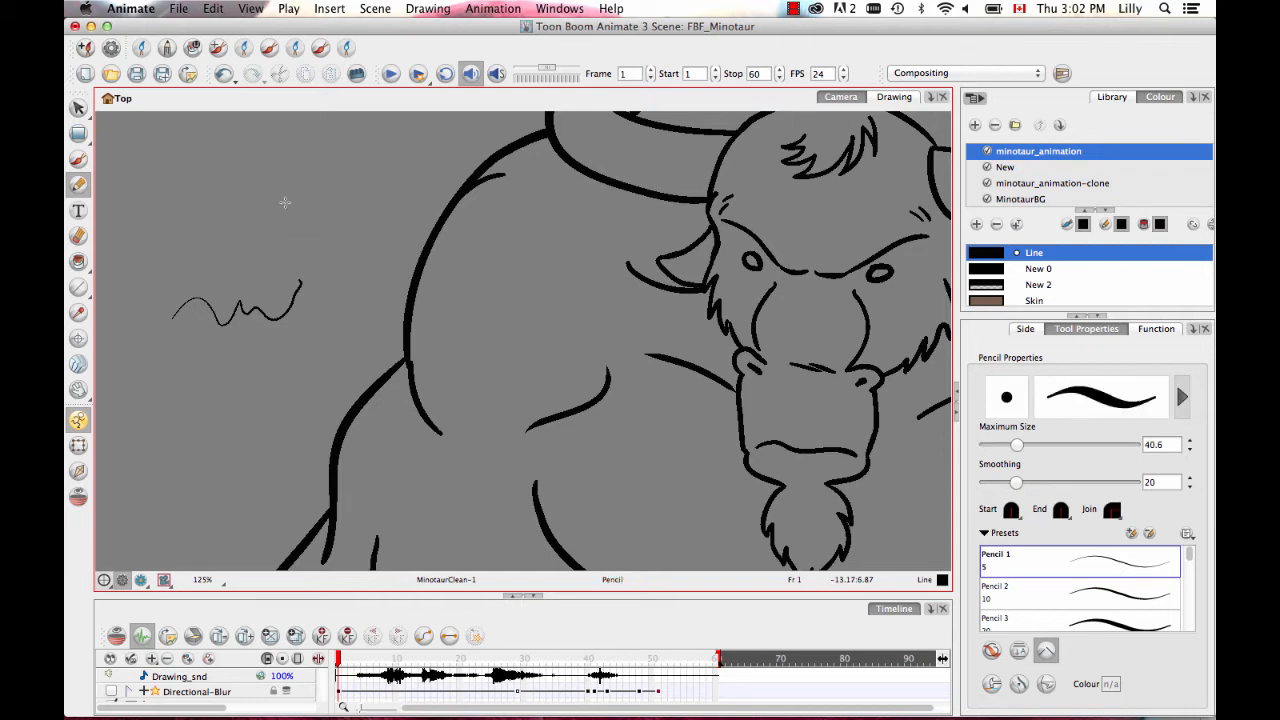
mouse_move(130, 230)
mouse_down()
mouse_move(225, 244)
mouse_move(305, 199)
mouse_up()
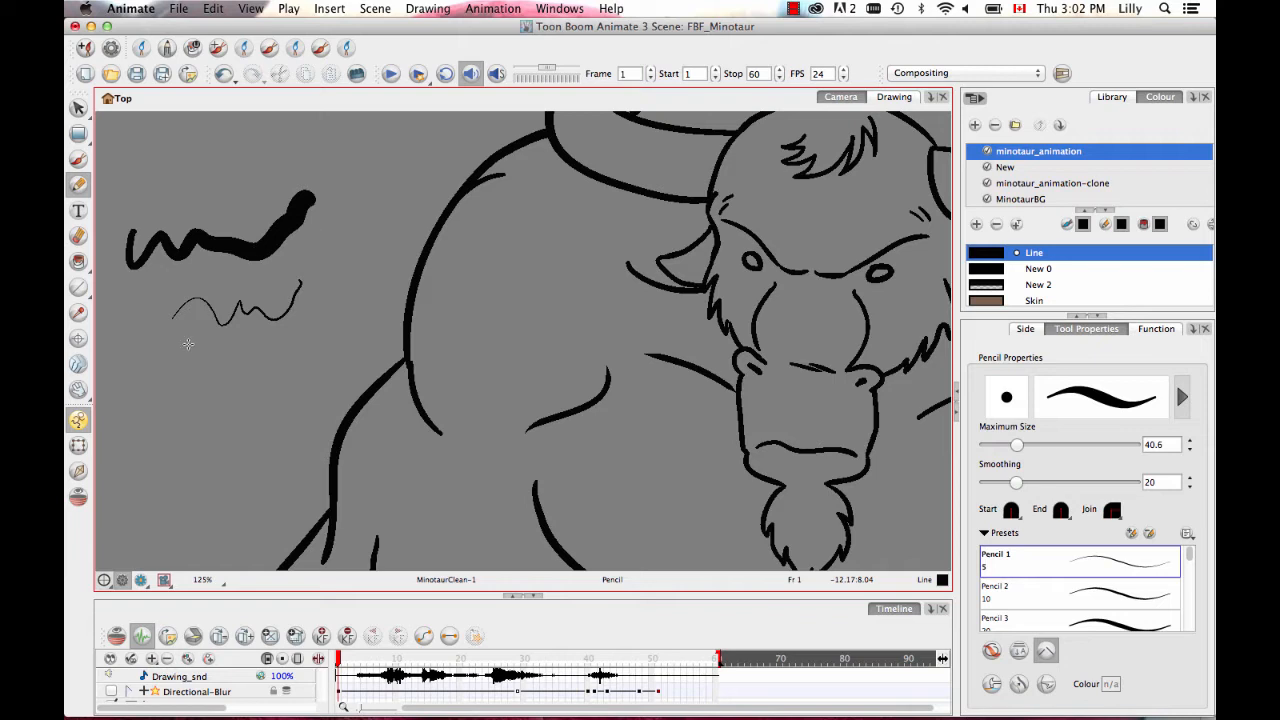
mouse_move(132, 372)
mouse_down()
mouse_move(130, 402)
mouse_move(152, 420)
mouse_move(192, 366)
mouse_move(281, 364)
mouse_move(328, 338)
mouse_up()
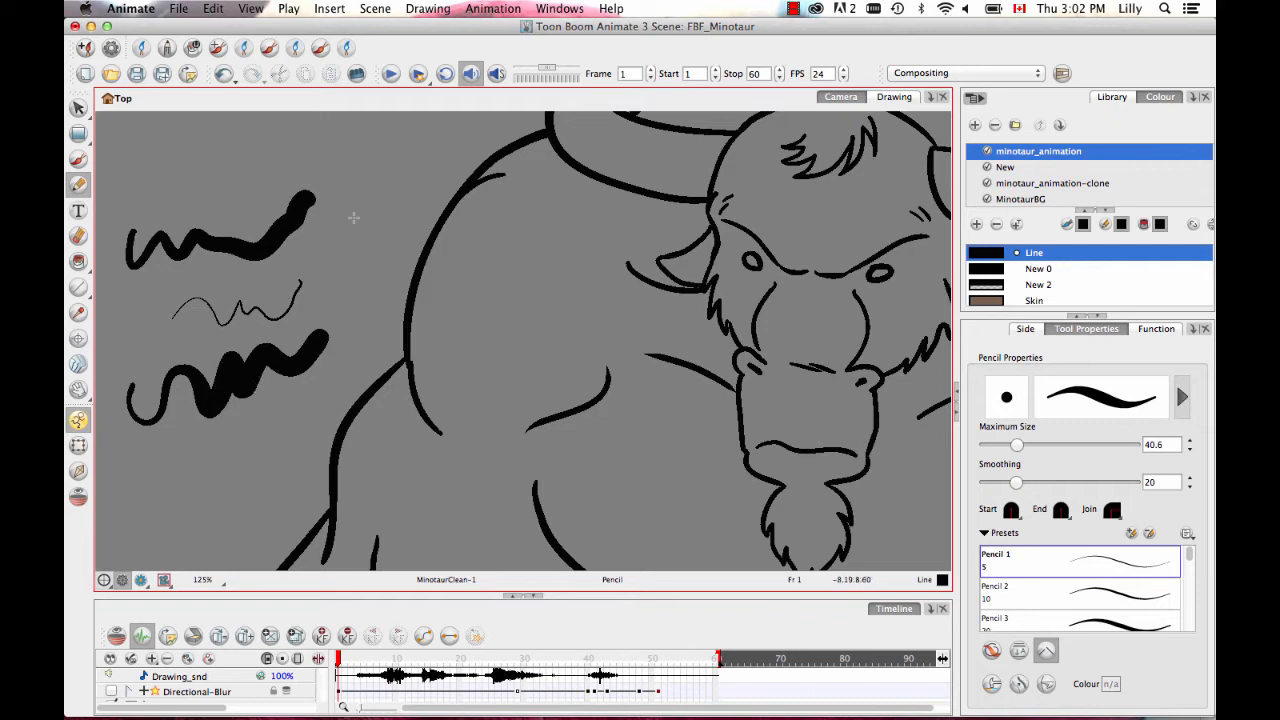
Step: Set the pencil's minimum size to 5% and its maximum size to 50 in the detailed pencil properties
click(1182, 399)
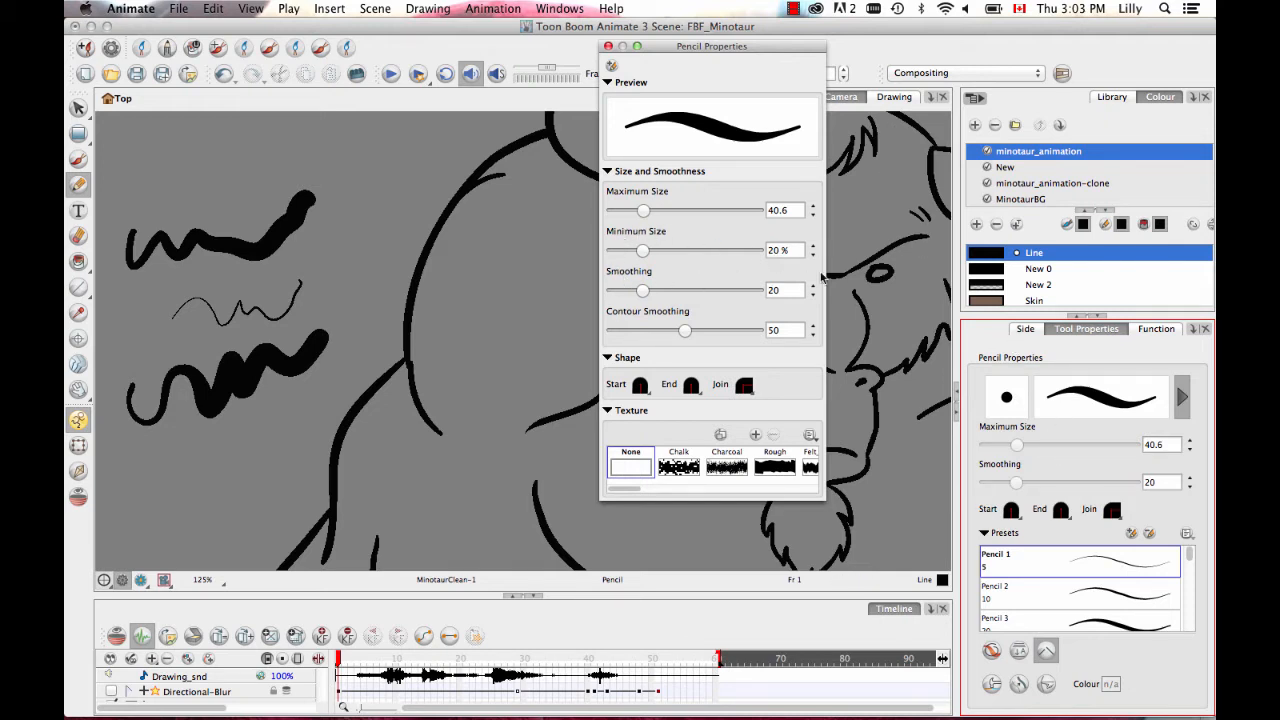
mouse_move(643, 251)
mouse_down()
mouse_move(614, 254)
mouse_move(650, 254)
mouse_move(631, 254)
mouse_move(655, 212)
mouse_move(645, 218)
mouse_move(673, 225)
mouse_move(658, 232)
mouse_up()
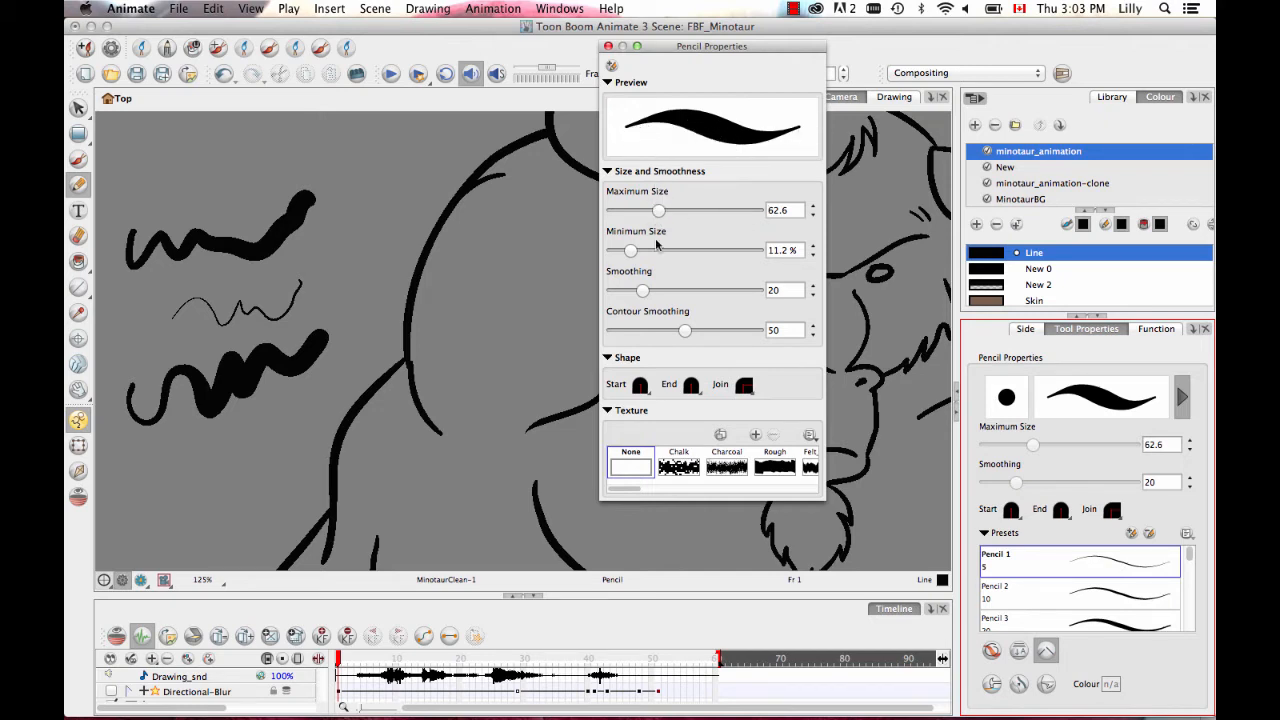
drag(631, 250, 614, 253)
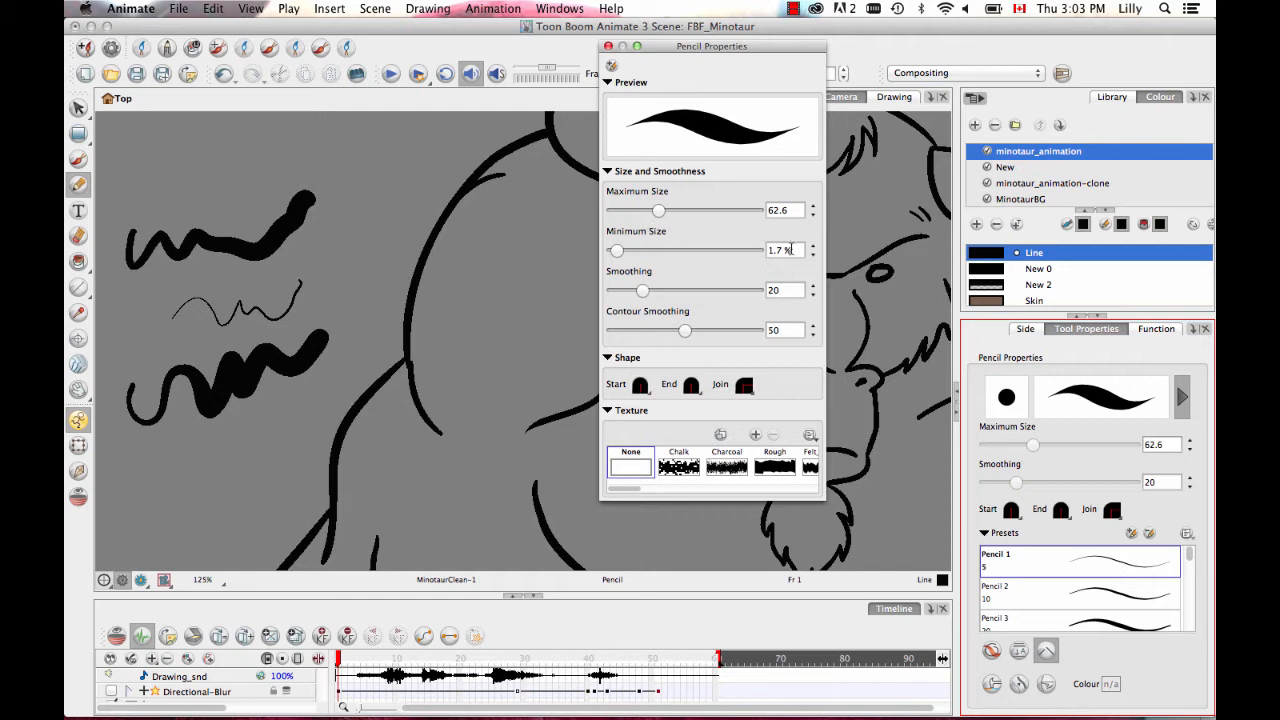
click(779, 252)
text(5)
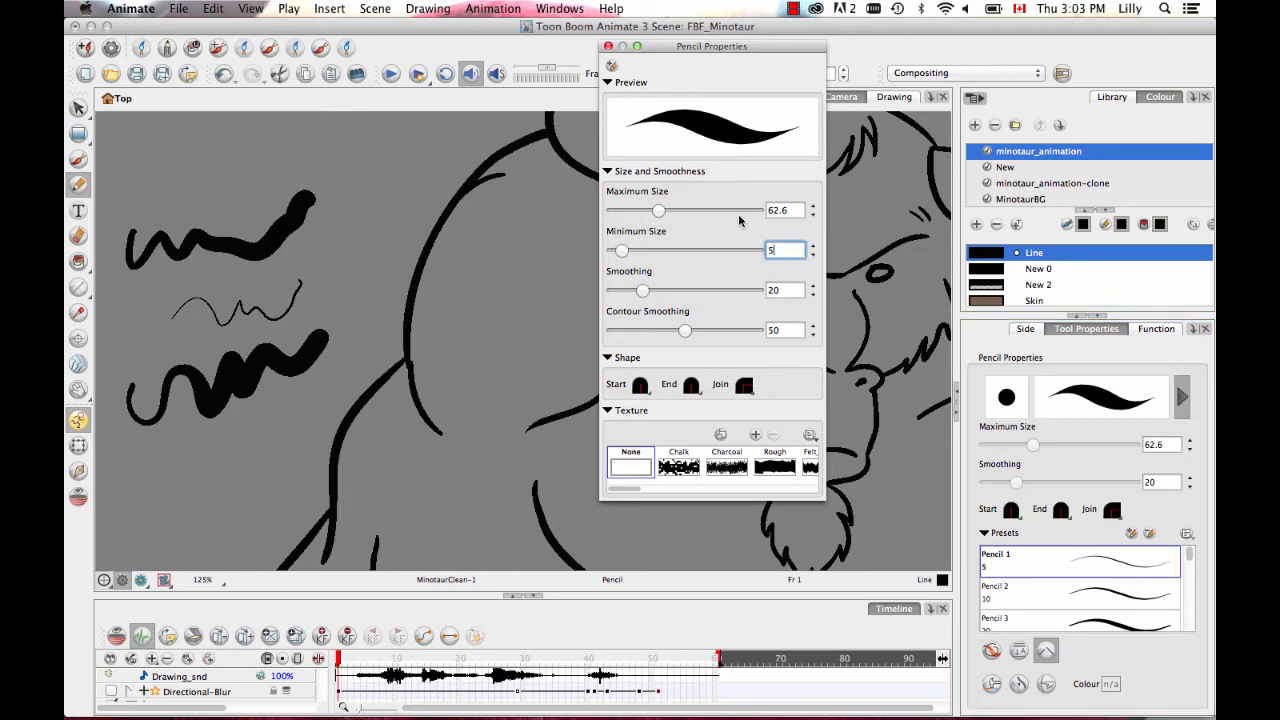
click(792, 212)
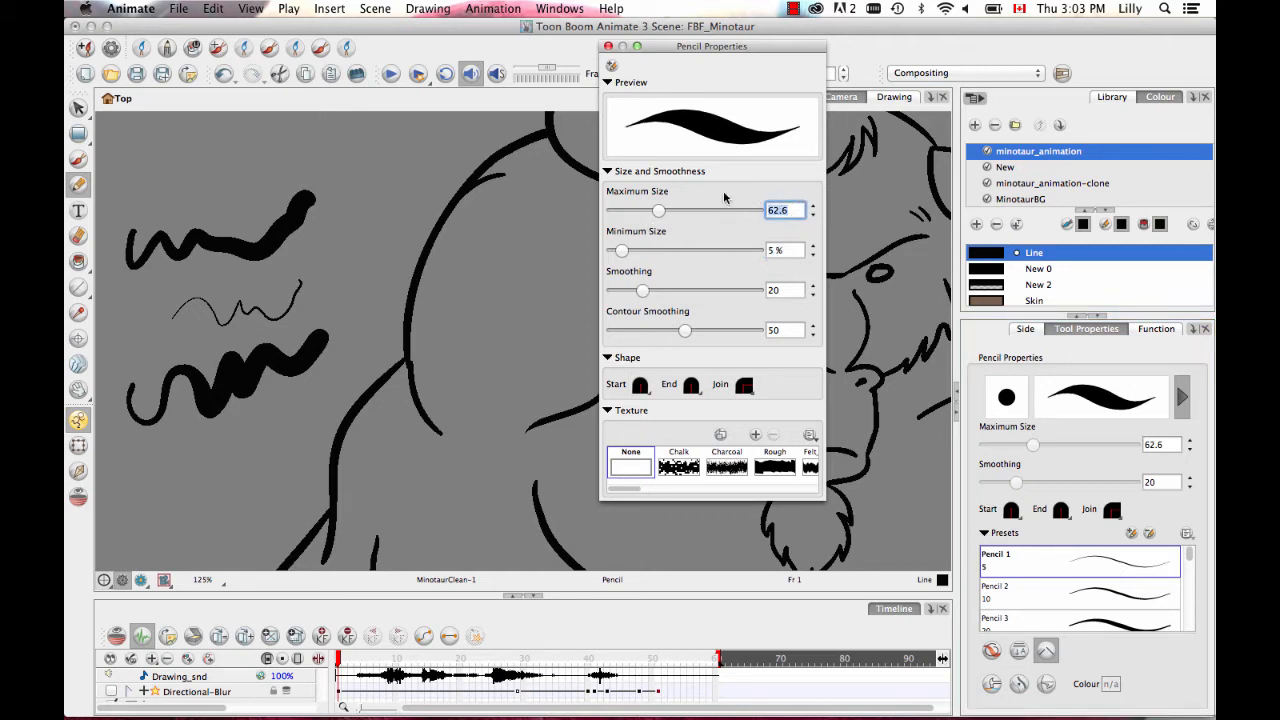
text(50)
Step: Save the pencil settings as a new preset named "Pencil-" followed by the artist's first name, and close the detailed properties
click(610, 66)
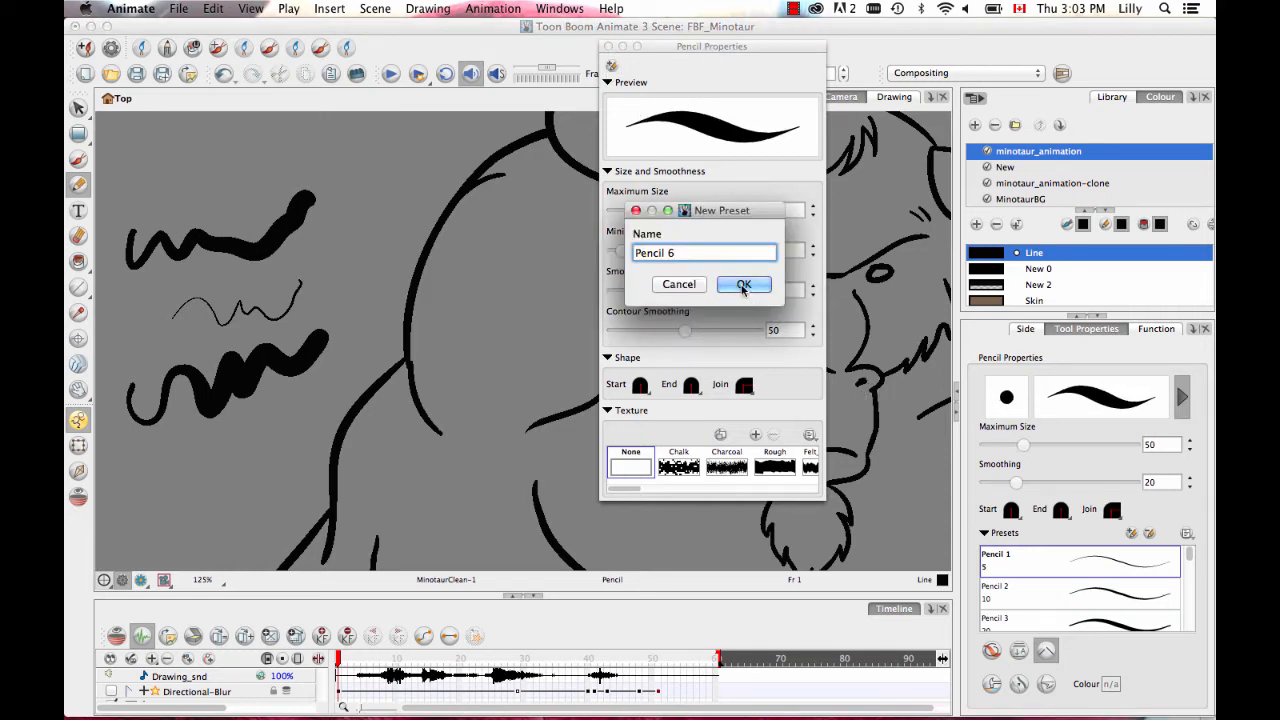
key(BackSpace)
key(BackSpace)
text(Lilly)
click(743, 287)
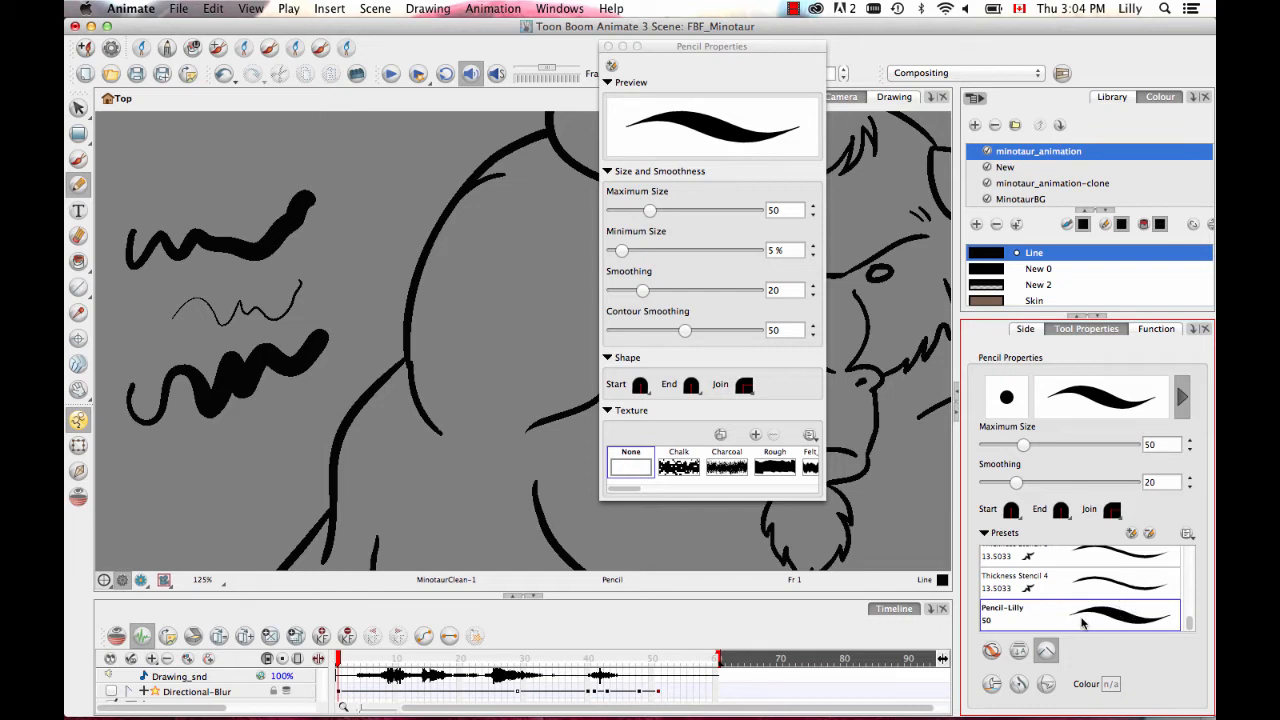
click(609, 47)
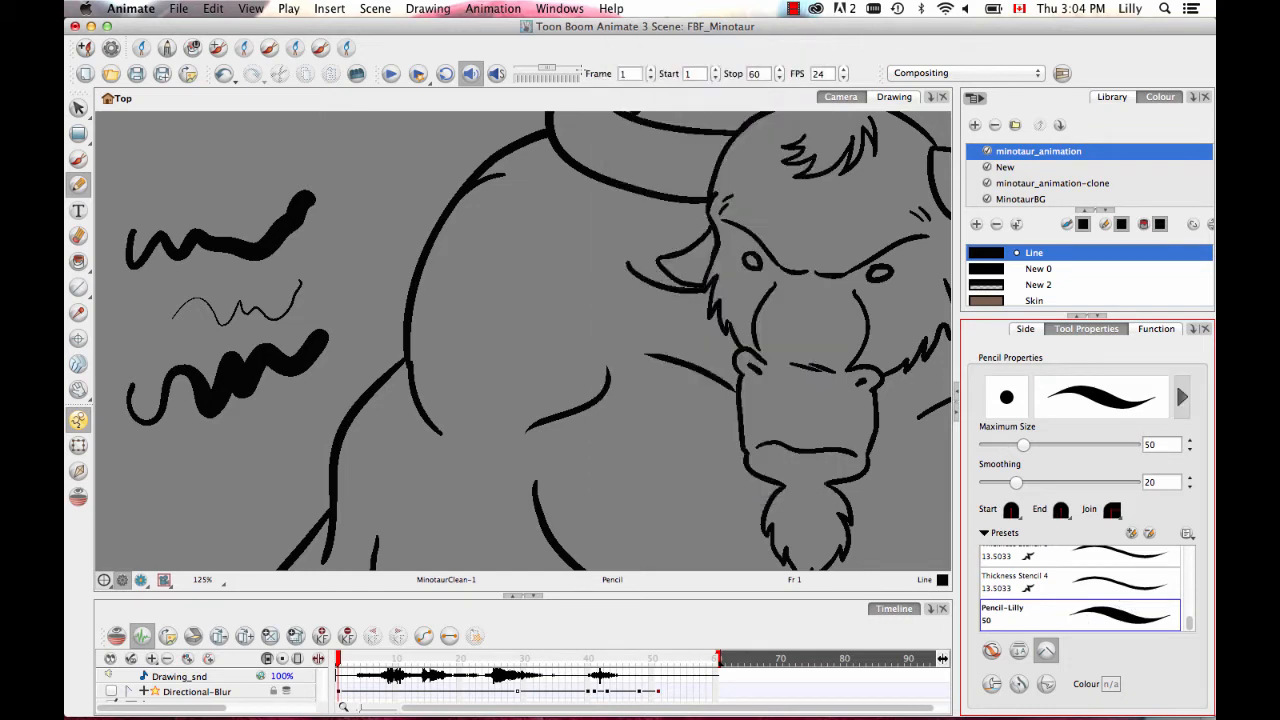
Step: Draw wavy comparison strokes beside the minotaur, alternating between the new custom pencil preset and Thickness Stencil 4
mouse_move(143, 168)
mouse_down()
mouse_move(152, 190)
mouse_move(434, 75)
mouse_up()
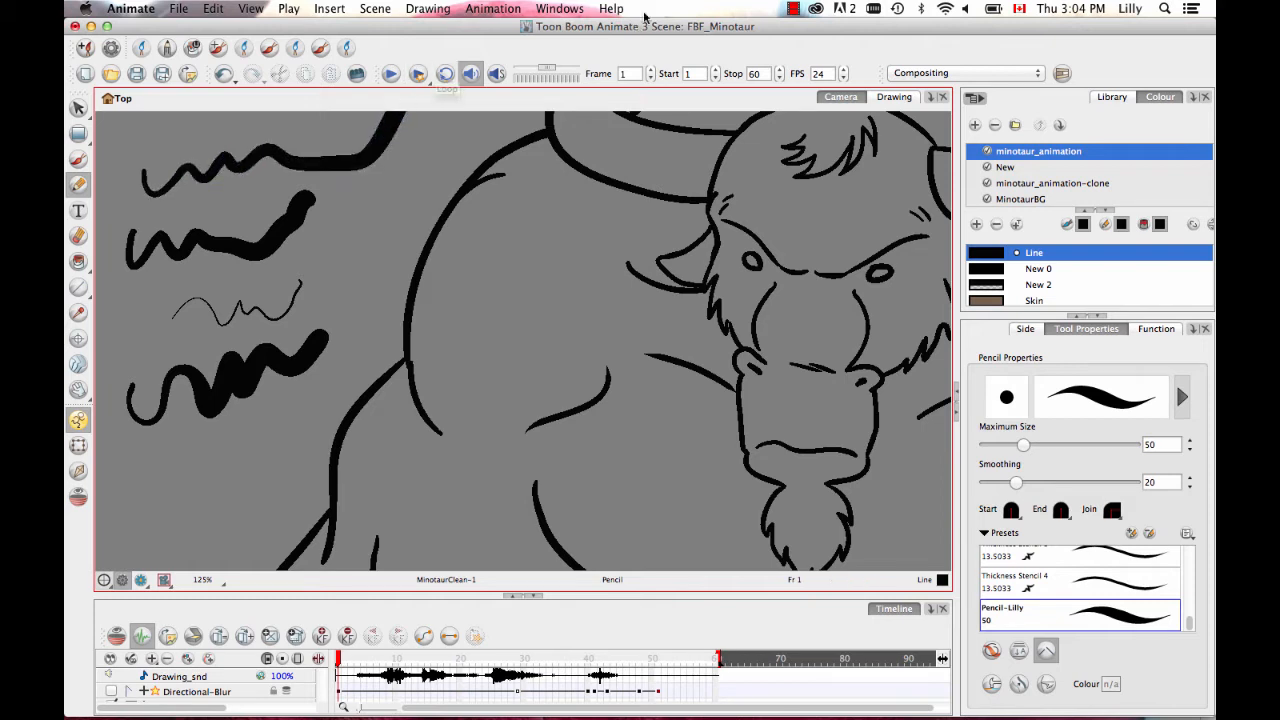
click(1136, 585)
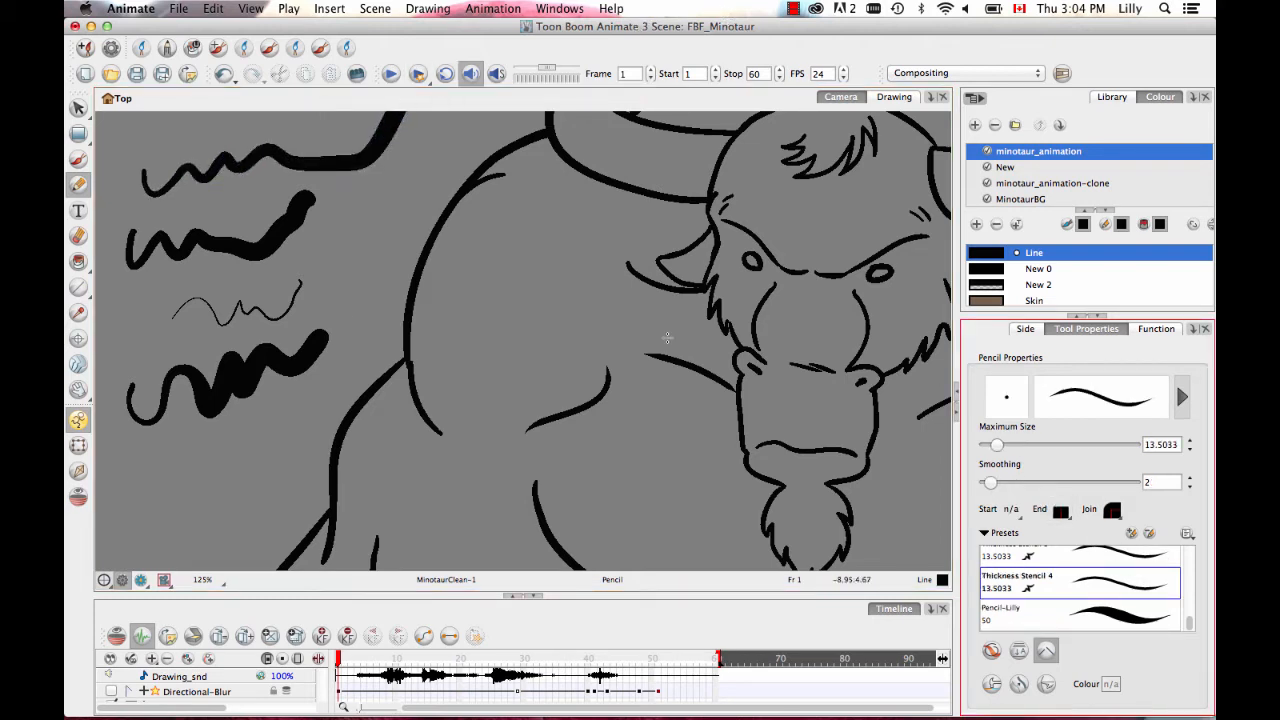
mouse_move(158, 481)
mouse_down()
mouse_move(258, 449)
mouse_move(316, 365)
mouse_up()
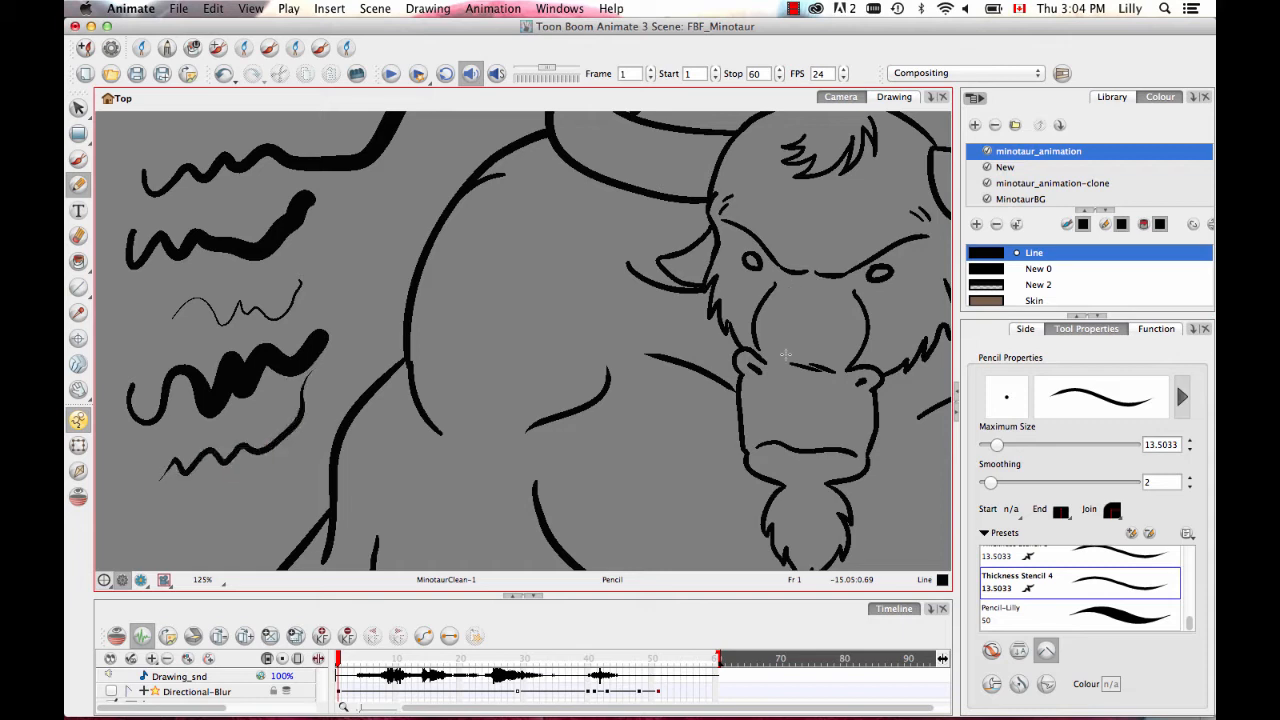
click(1085, 622)
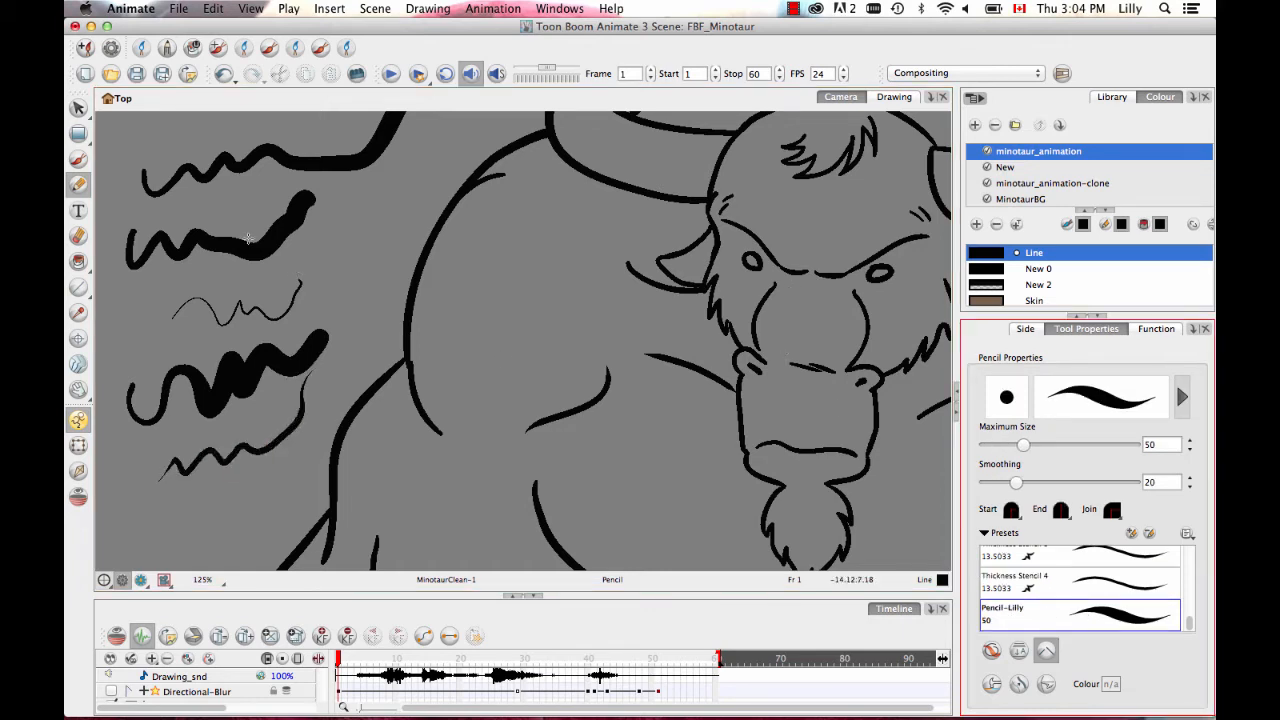
drag(130, 312, 370, 196)
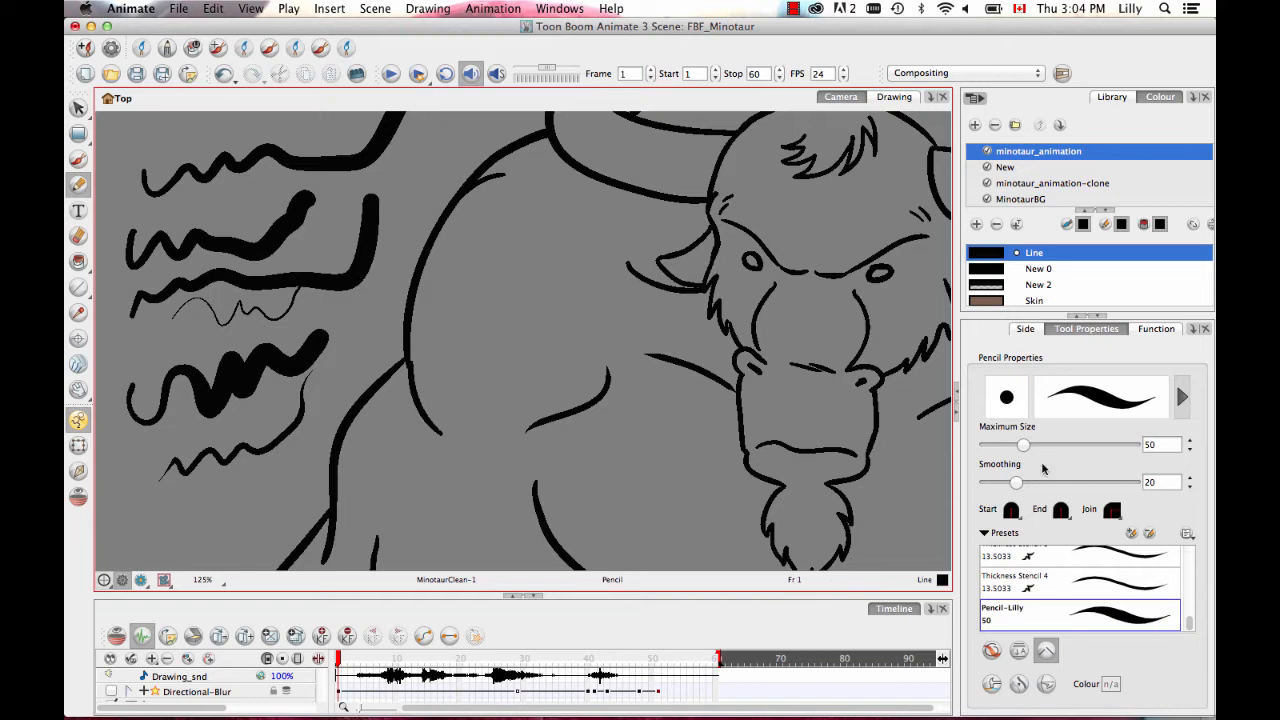
Step: Draw a heavy stroke at maximum size 132.8, and draw another after reselecting the custom preset of size 50
drag(1023, 445, 1071, 446)
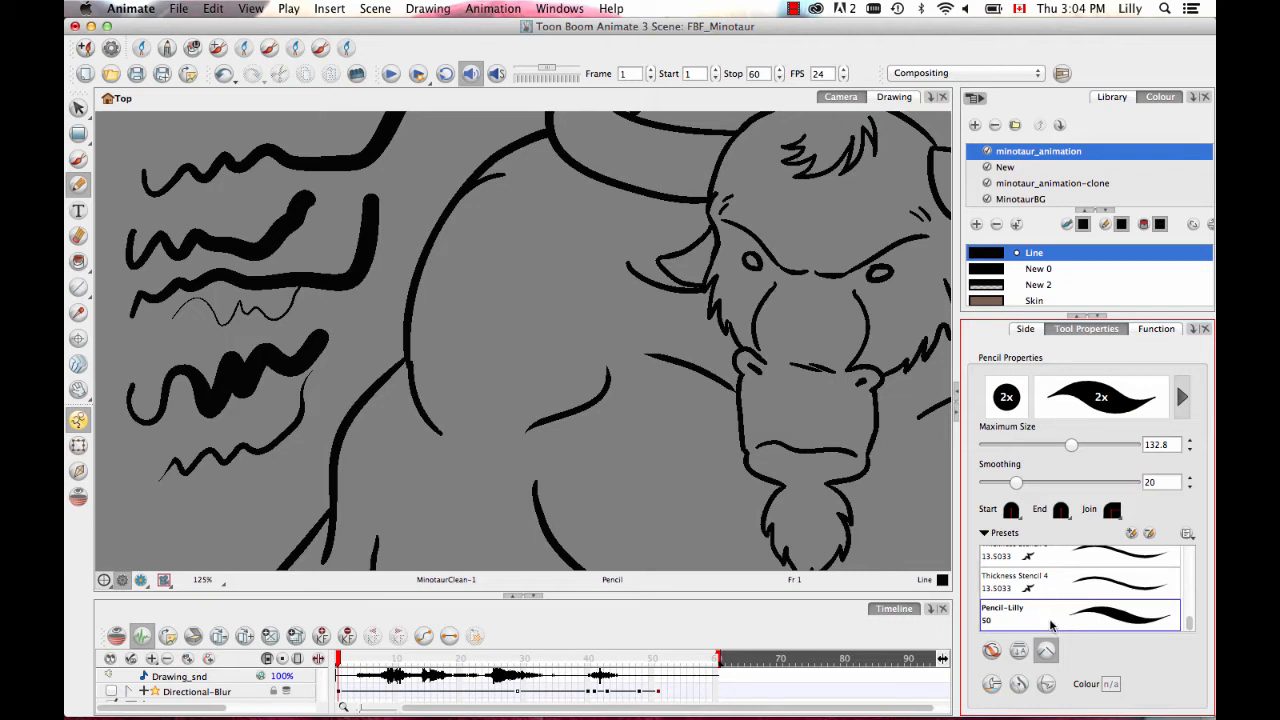
drag(126, 208, 400, 136)
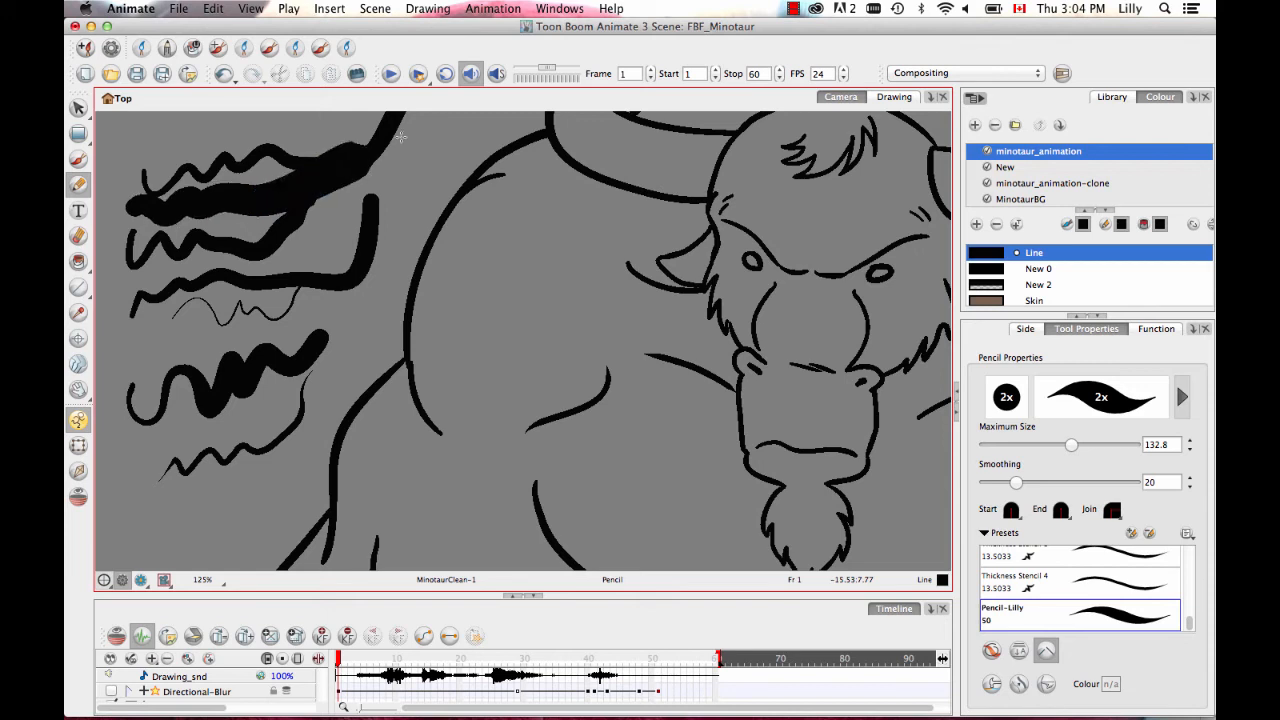
click(1068, 619)
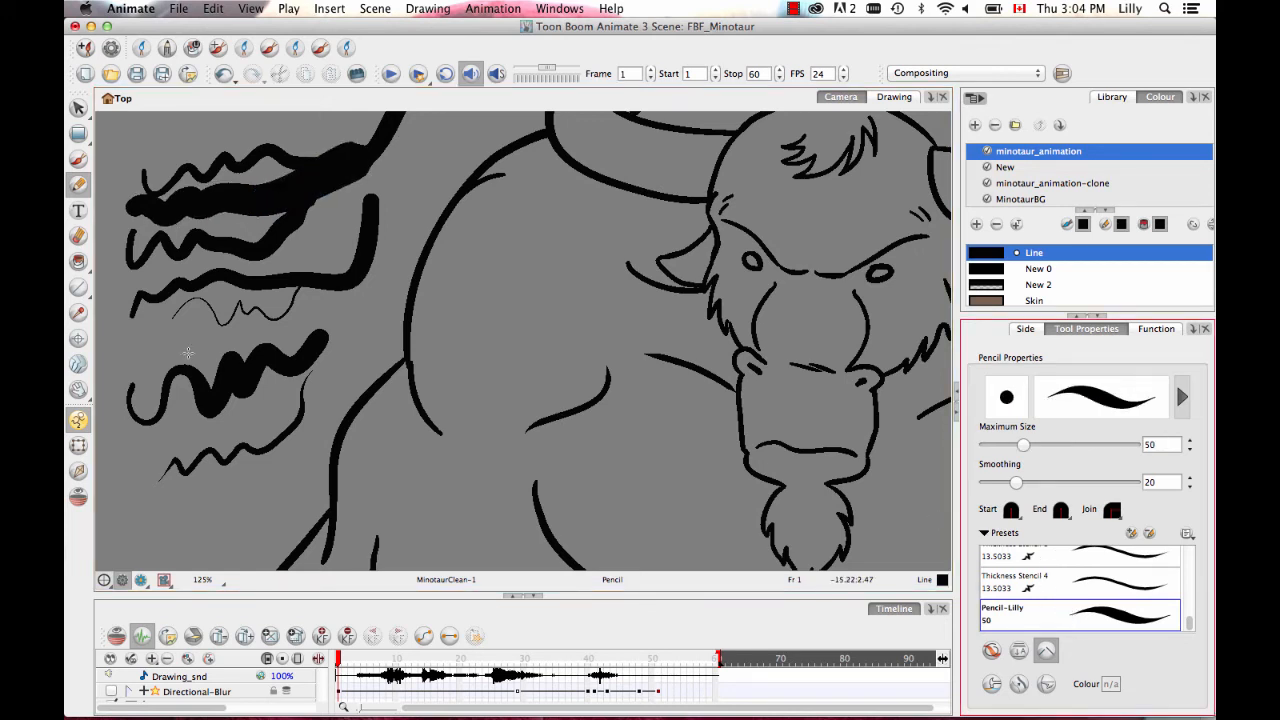
mouse_move(136, 514)
mouse_down()
mouse_move(236, 502)
mouse_move(316, 468)
mouse_up()
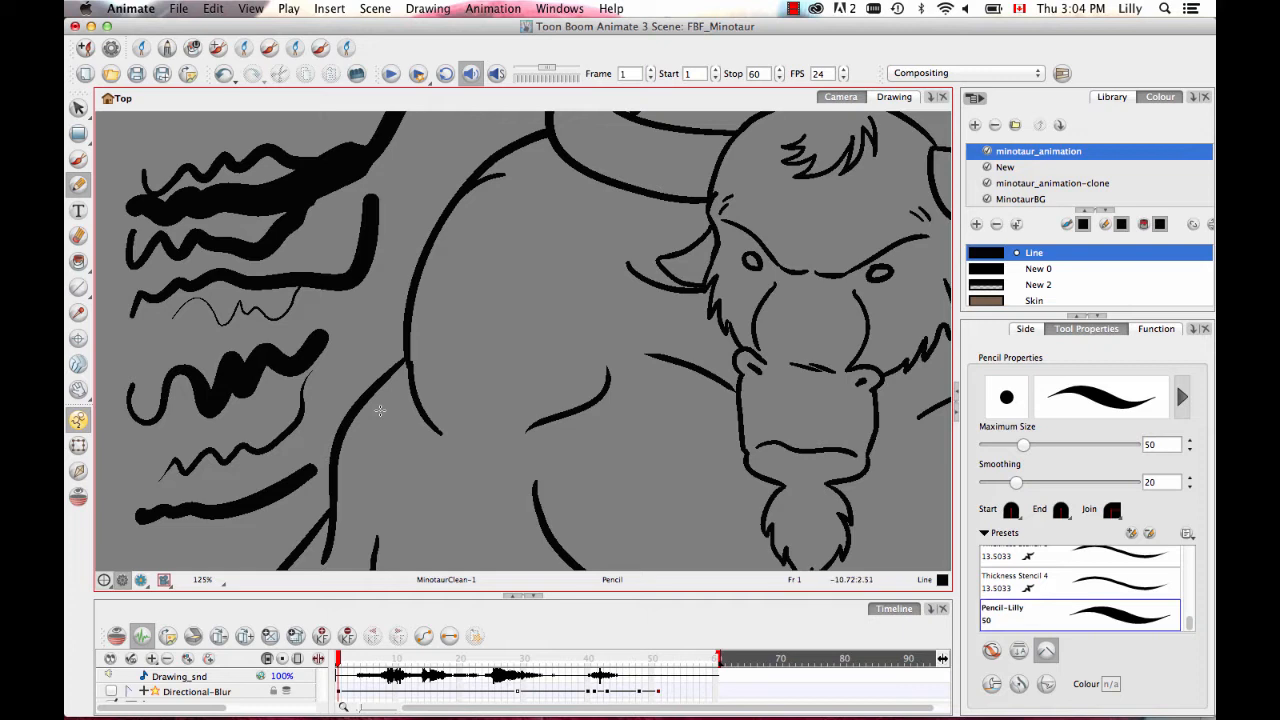
Step: Select all the test strokes beside the minotaur's shoulder and delete them
drag(346, 311, 354, 309)
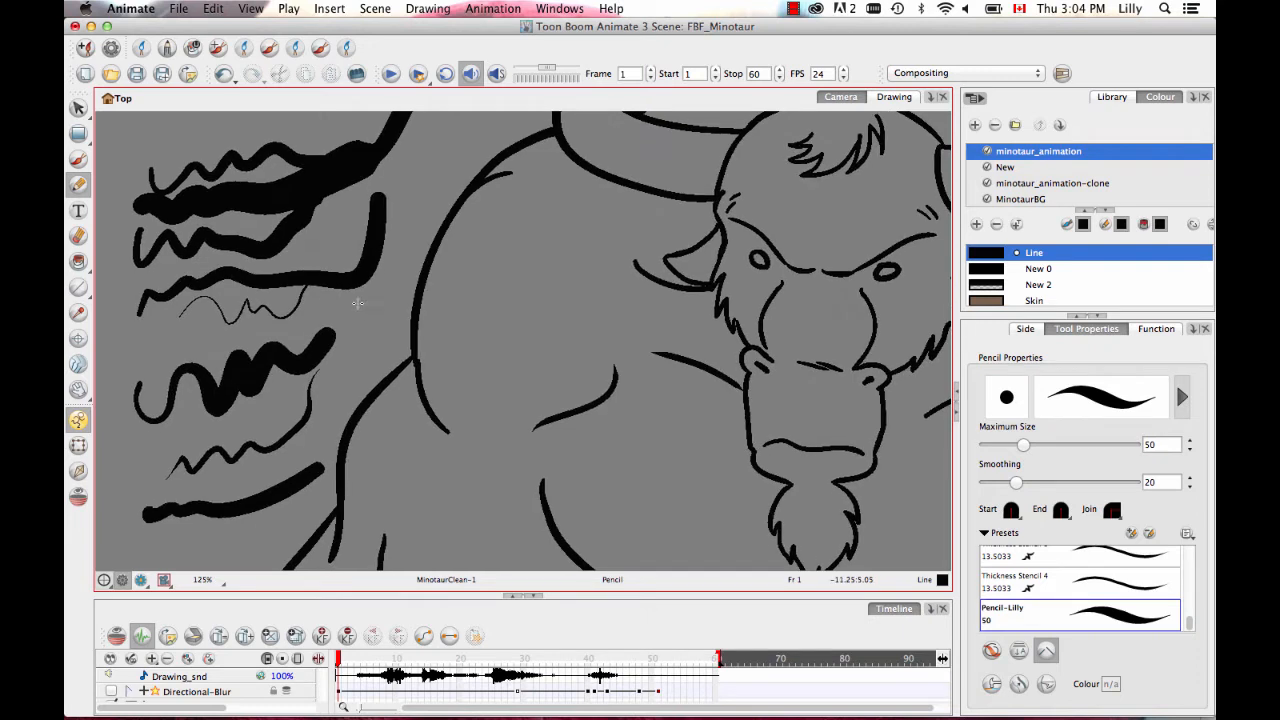
click(79, 109)
mouse_move(192, 131)
mouse_down()
mouse_move(120, 534)
mouse_move(238, 226)
mouse_move(118, 97)
mouse_up()
key(Delete)
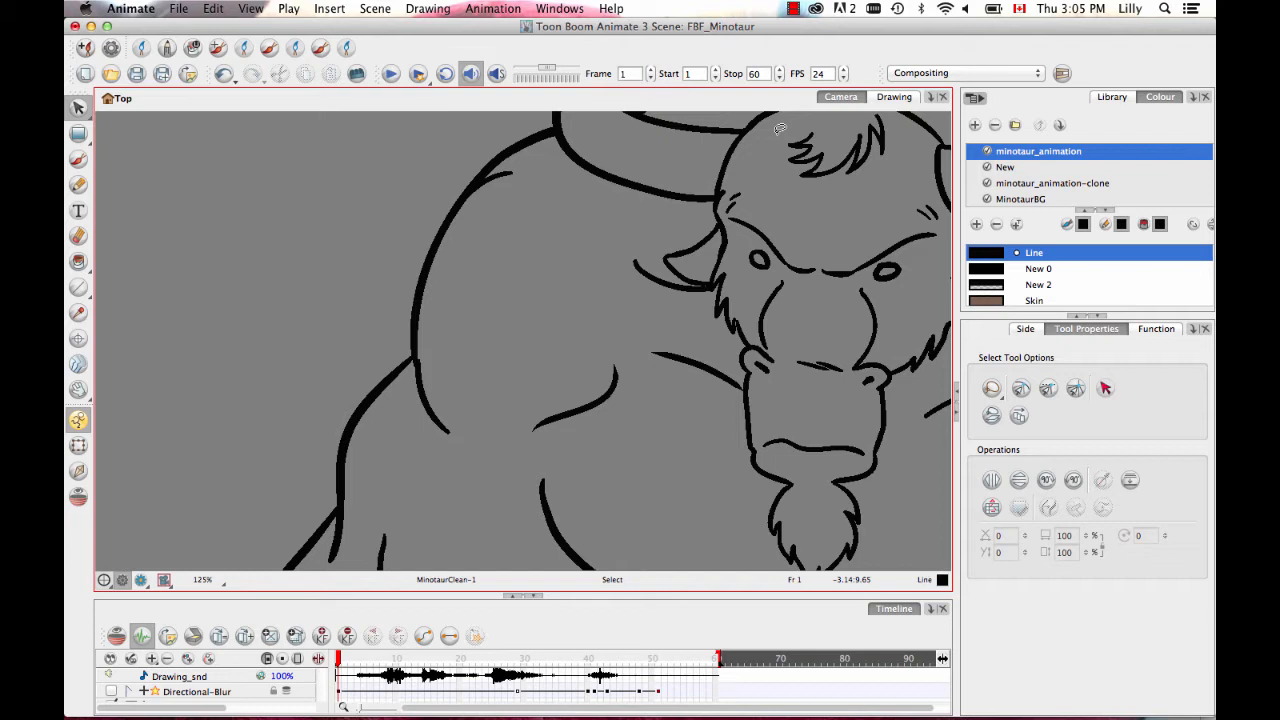
Step: Draw a thick slanted line with the custom pencil preset and one below it with the Thickness Stencil 4 preset
click(78, 184)
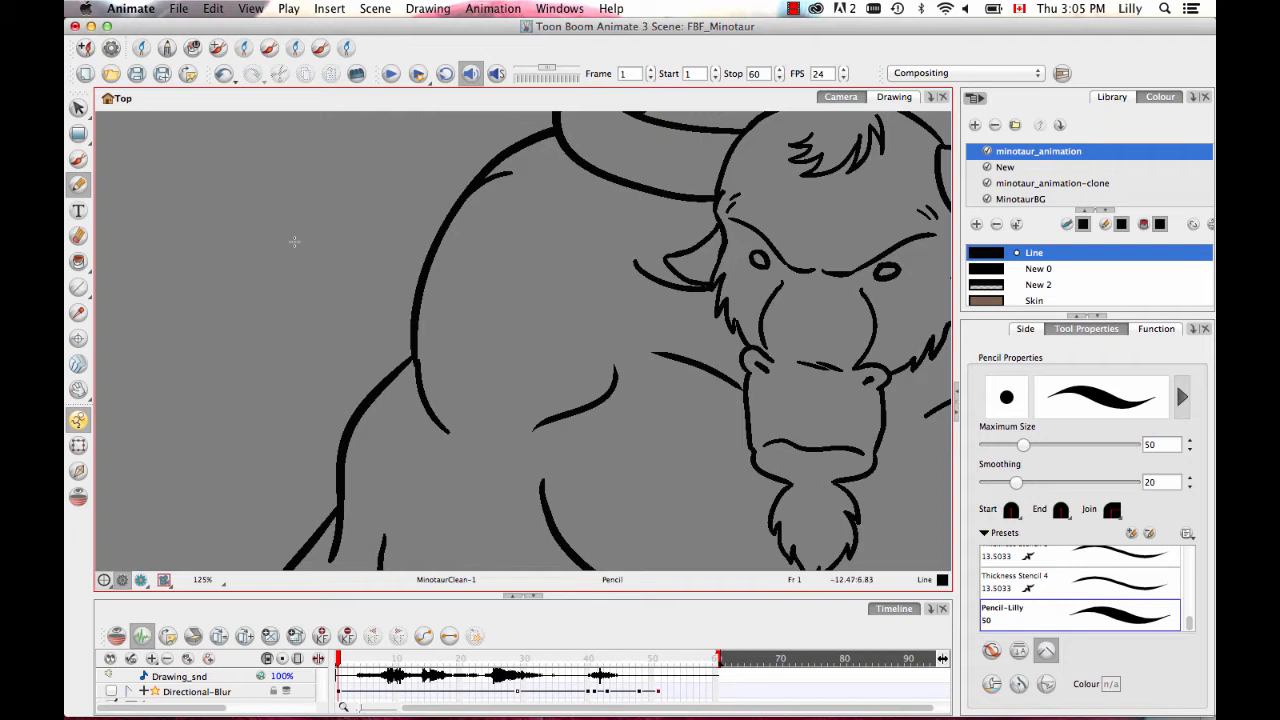
drag(145, 257, 363, 179)
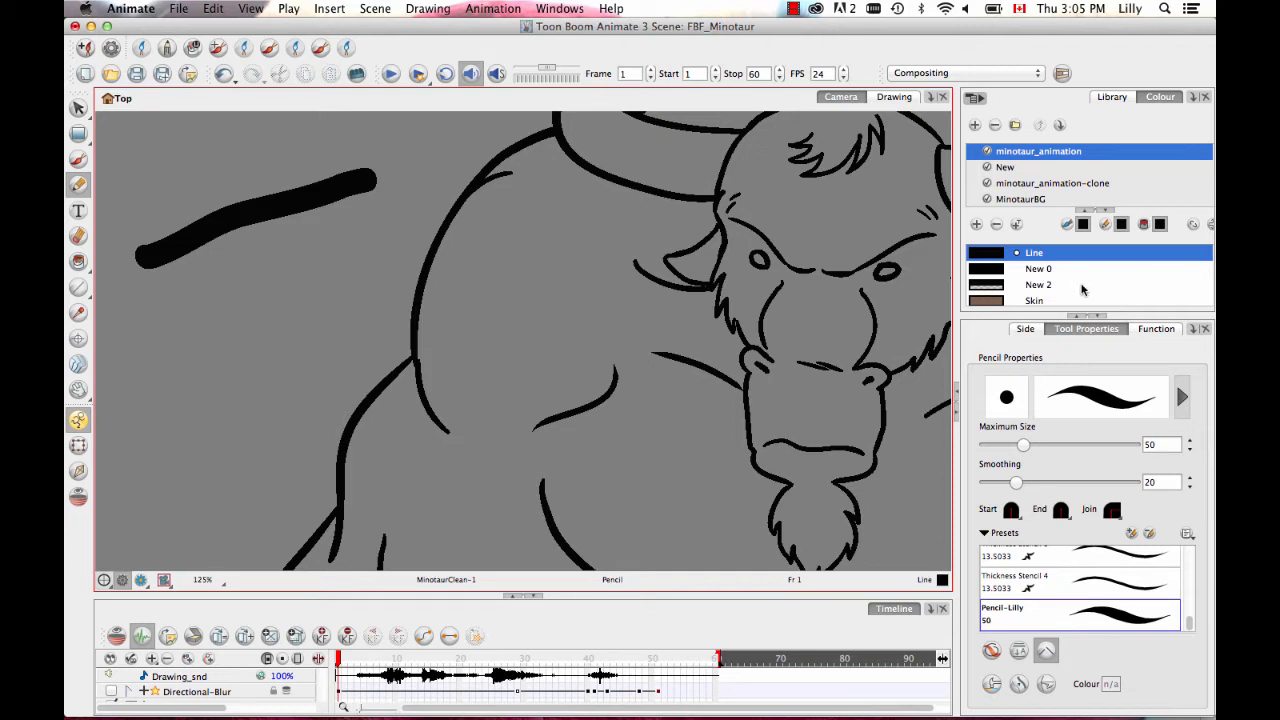
click(1086, 317)
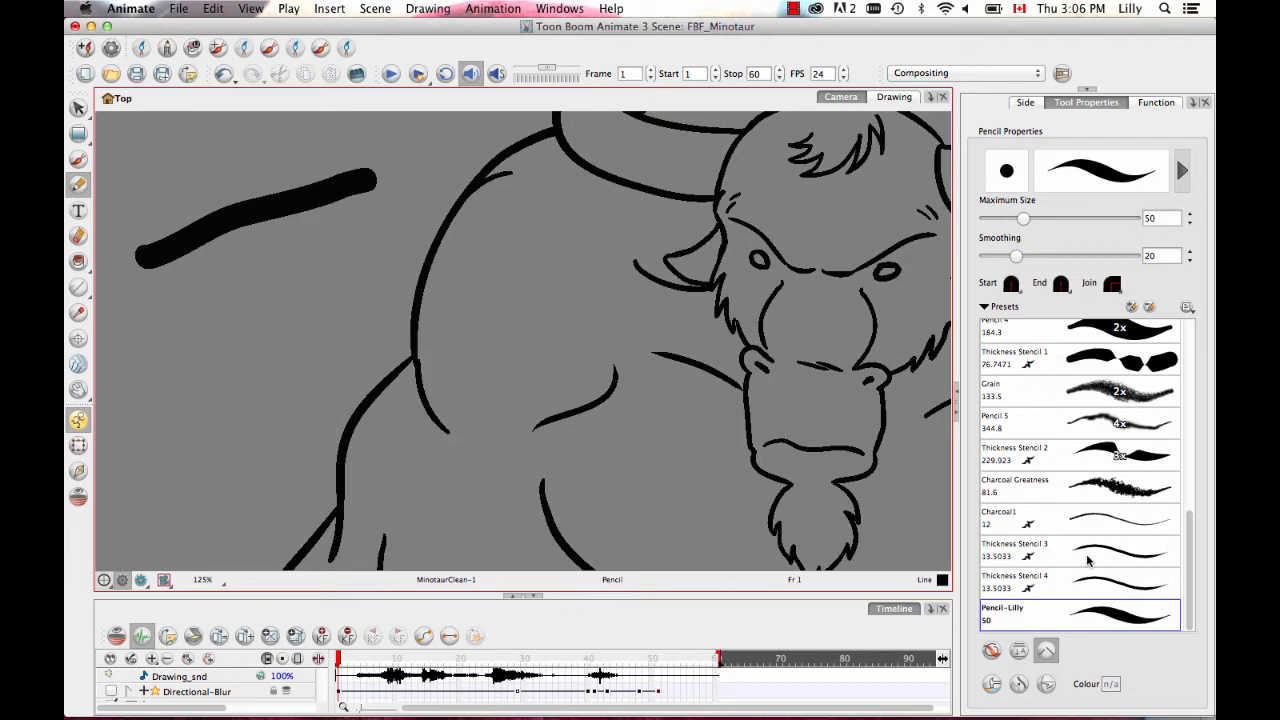
click(1025, 590)
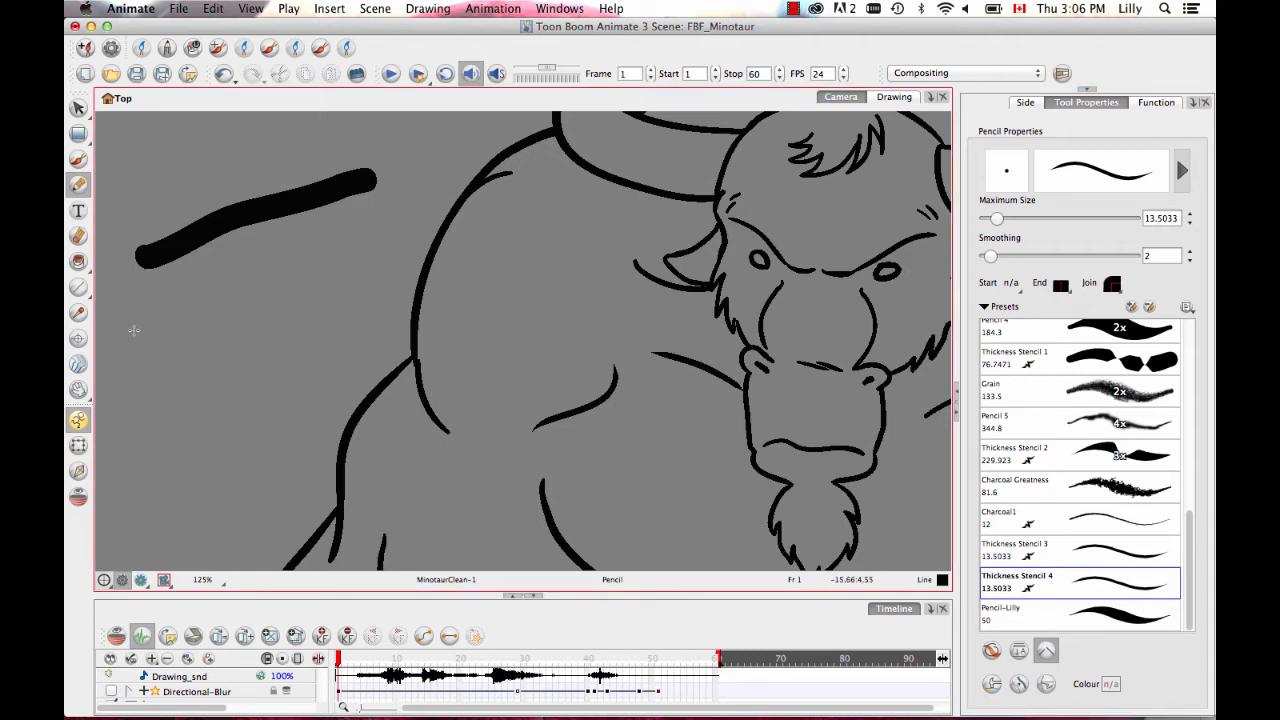
drag(133, 330, 385, 232)
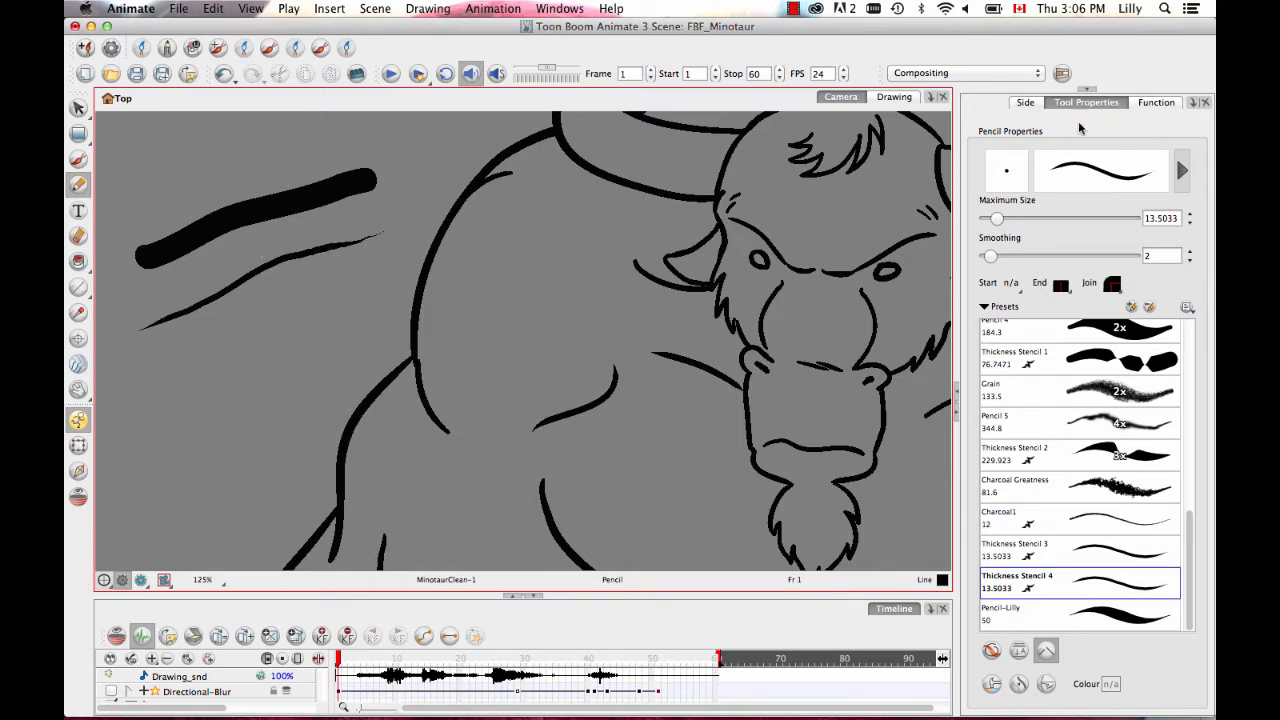
Step: Set the stencil pencil's maximum size to 56.6 and draw a slanted stroke and a wavy stroke below the others
mouse_move(996, 218)
mouse_down()
mouse_move(1043, 219)
mouse_move(1028, 219)
mouse_up()
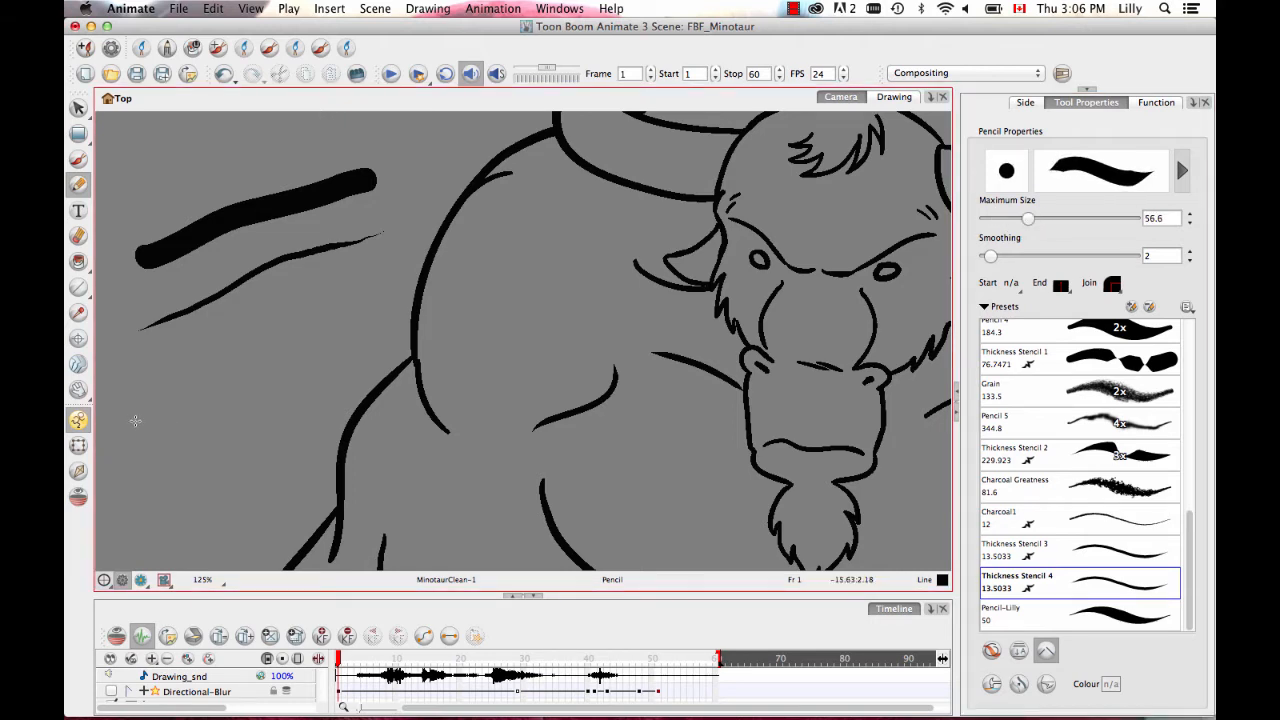
drag(136, 420, 342, 318)
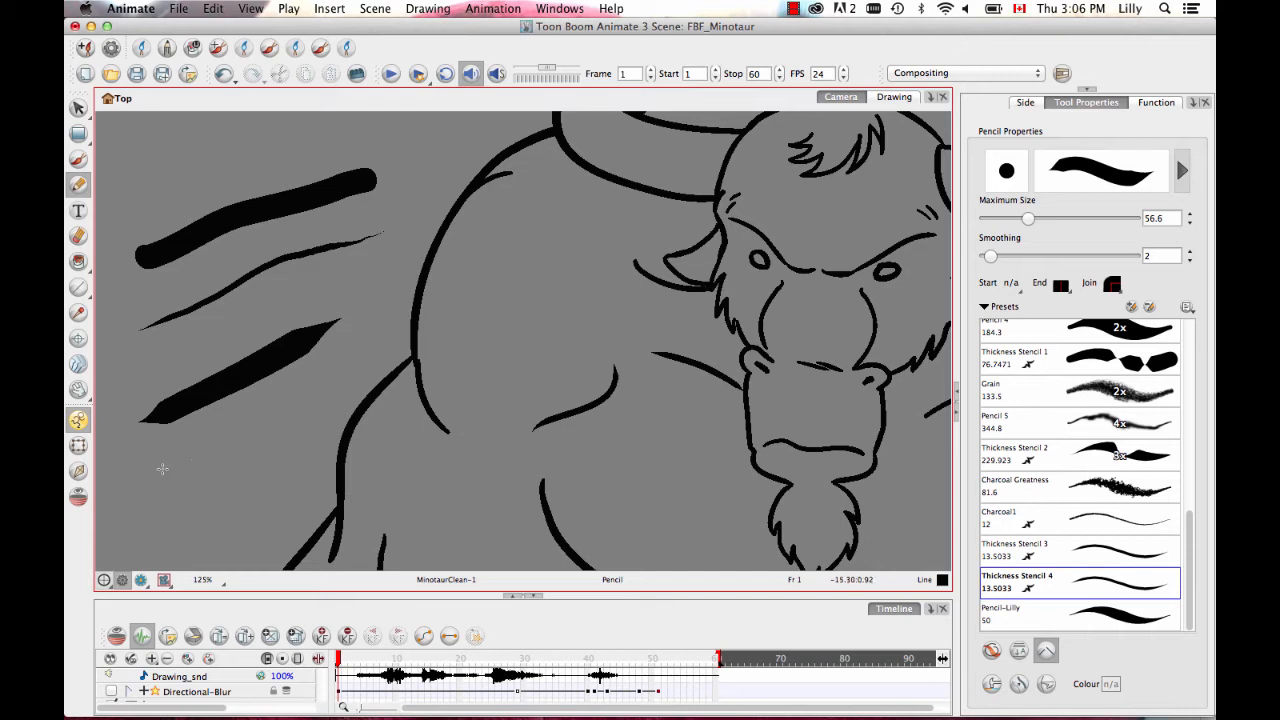
mouse_move(139, 478)
mouse_down()
mouse_move(176, 466)
mouse_move(191, 484)
mouse_move(255, 434)
mouse_move(290, 447)
mouse_move(331, 398)
mouse_up()
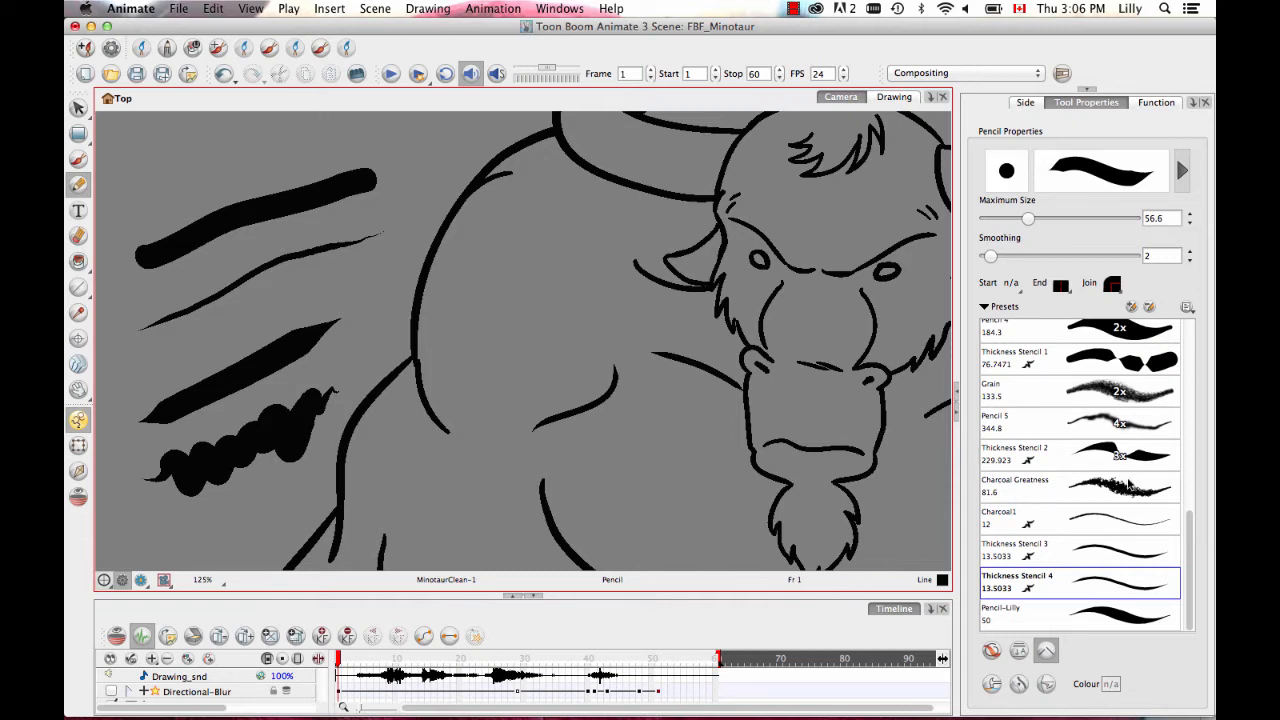
Step: Look through the pencil presets, from Pencil 1 down to the thickness stencils and the custom preset
scroll(1090, 460, up, 5)
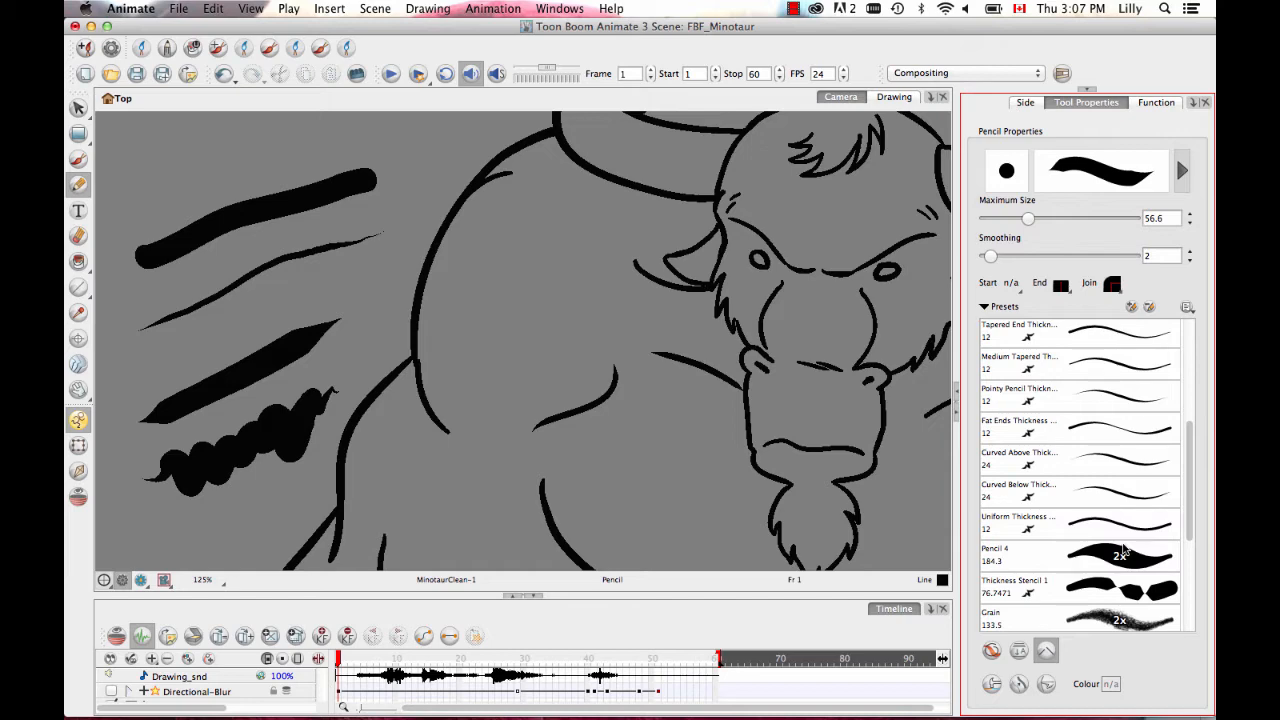
scroll(1124, 548, down, 3)
scroll(1124, 548, up, 10)
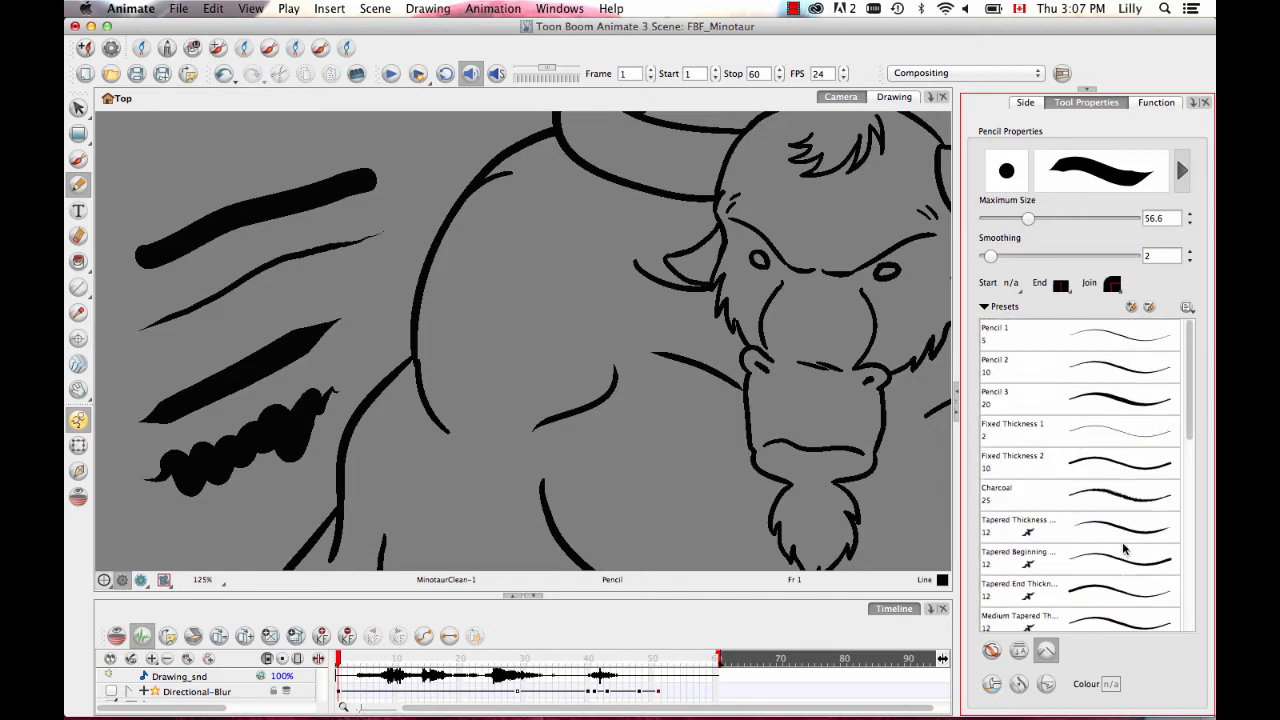
scroll(1124, 548, down, 10)
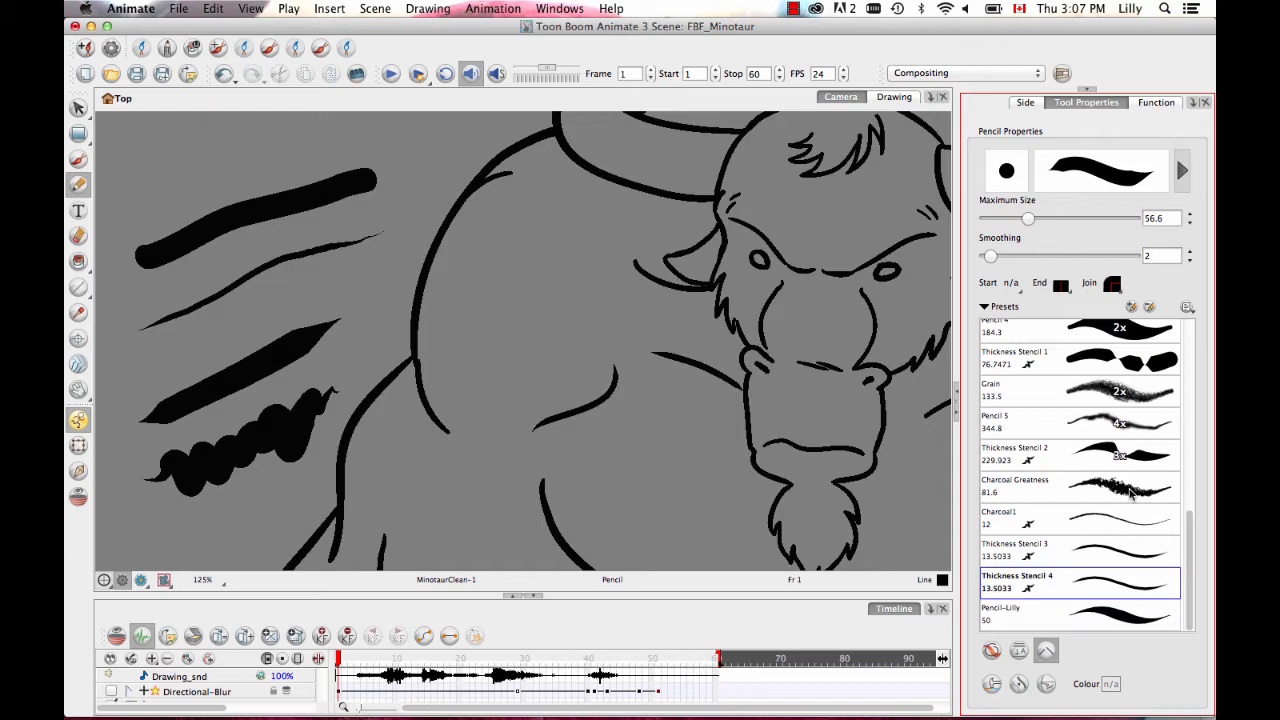
scroll(1130, 490, up, 1)
scroll(1130, 490, down, 1)
Step: Select the topmost thick test stroke with the Select tool to examine its central line and pencil properties
click(79, 106)
click(305, 195)
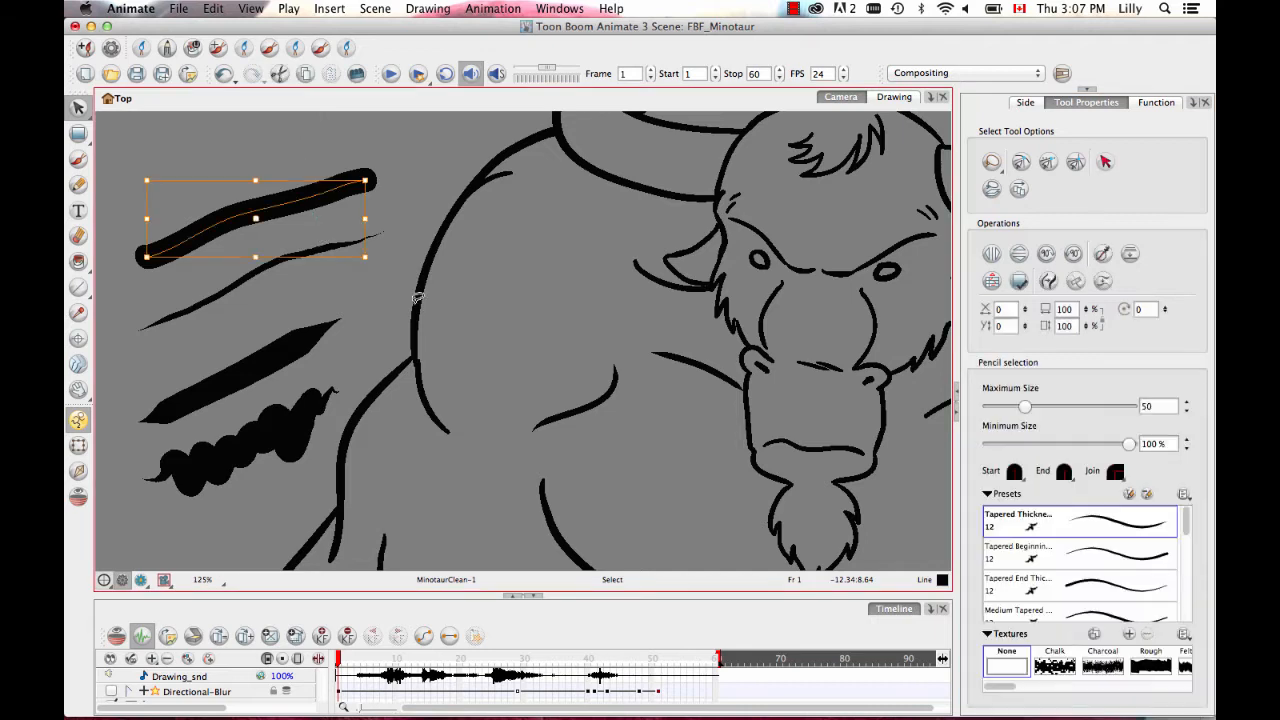
click(416, 211)
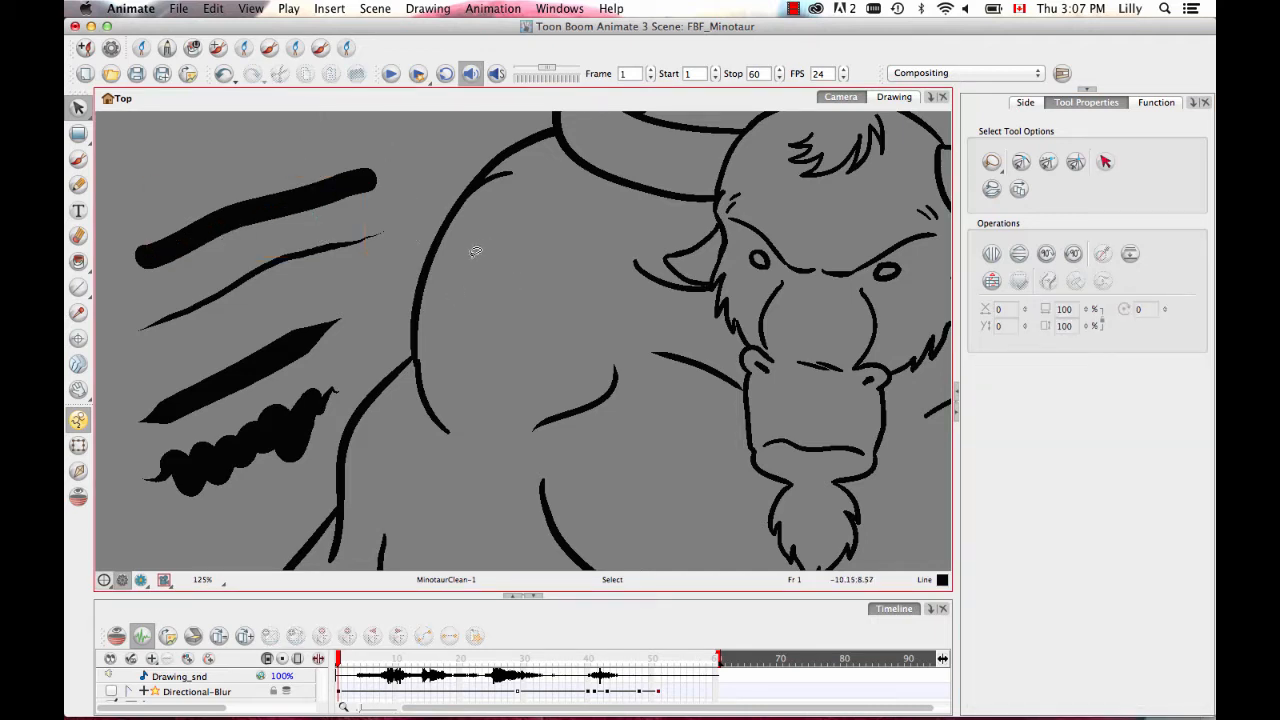
click(311, 192)
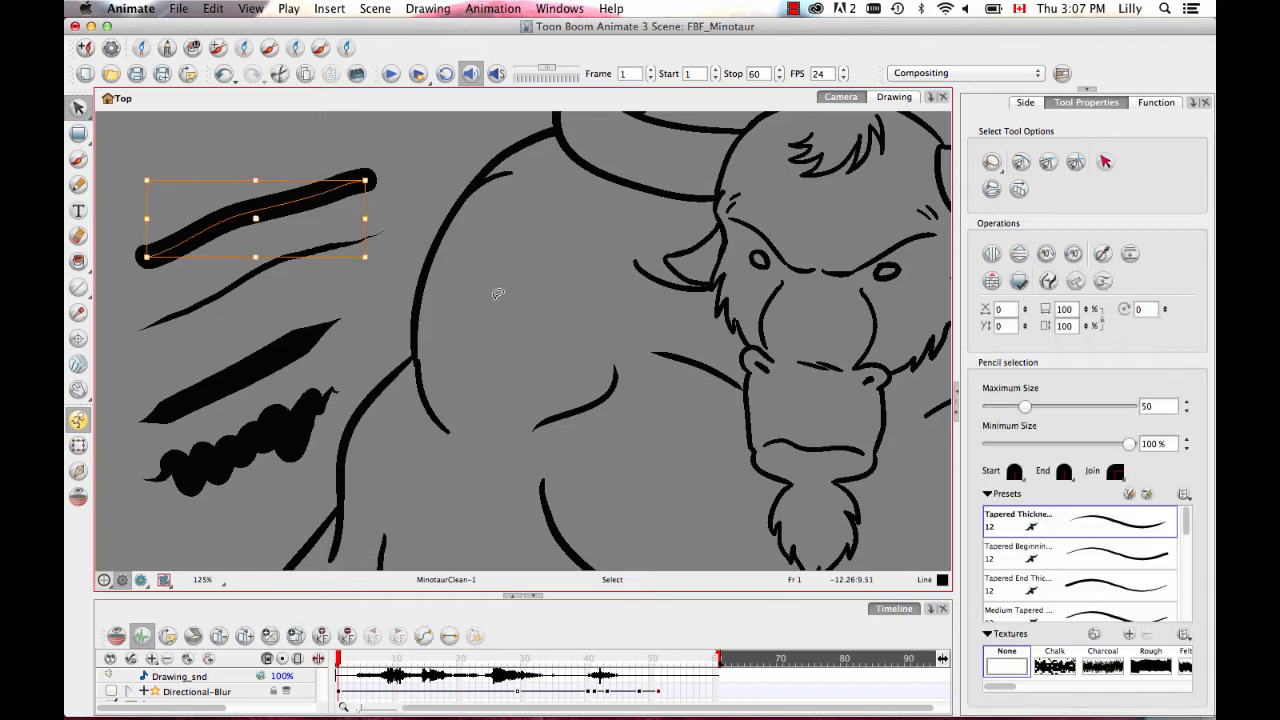
click(430, 193)
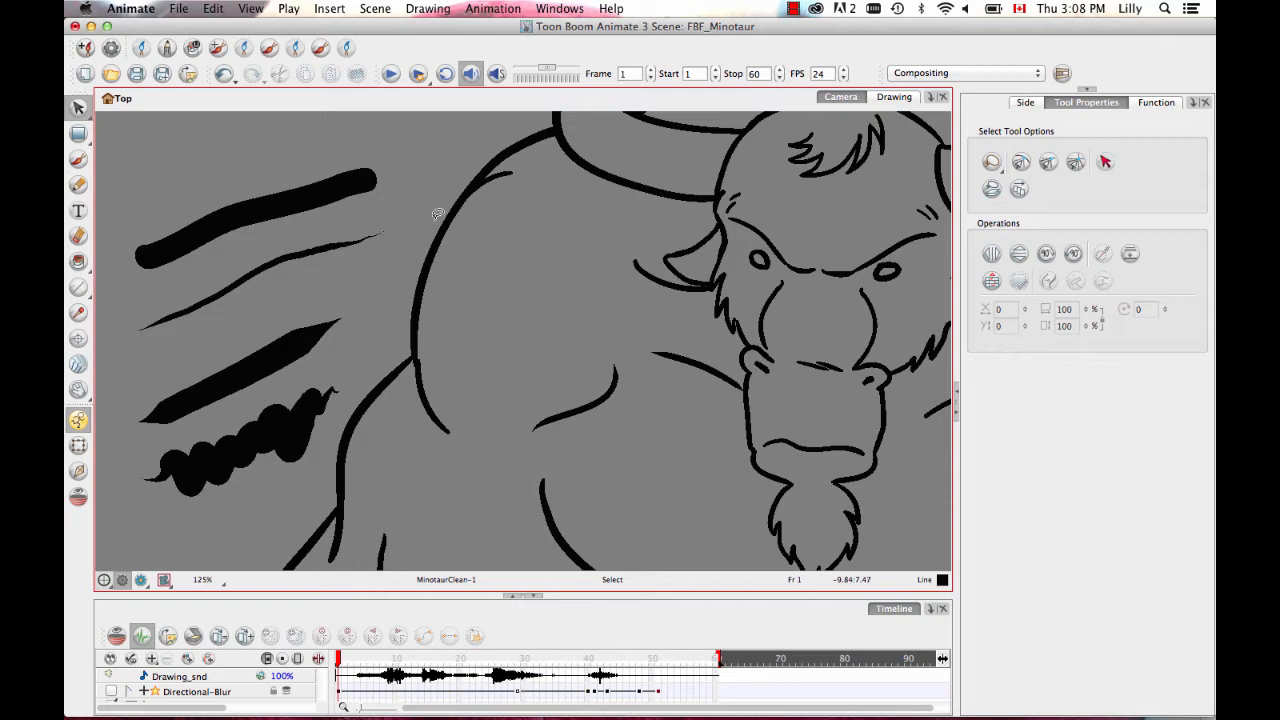
click(345, 188)
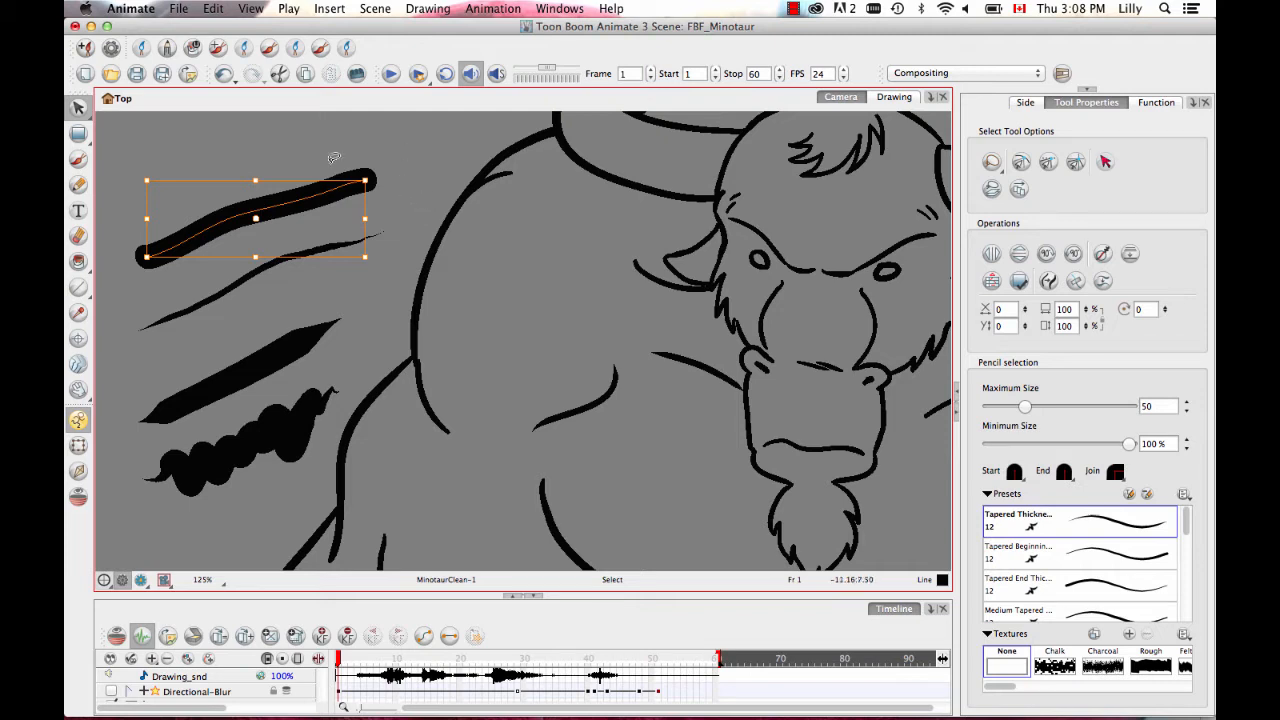
click(407, 173)
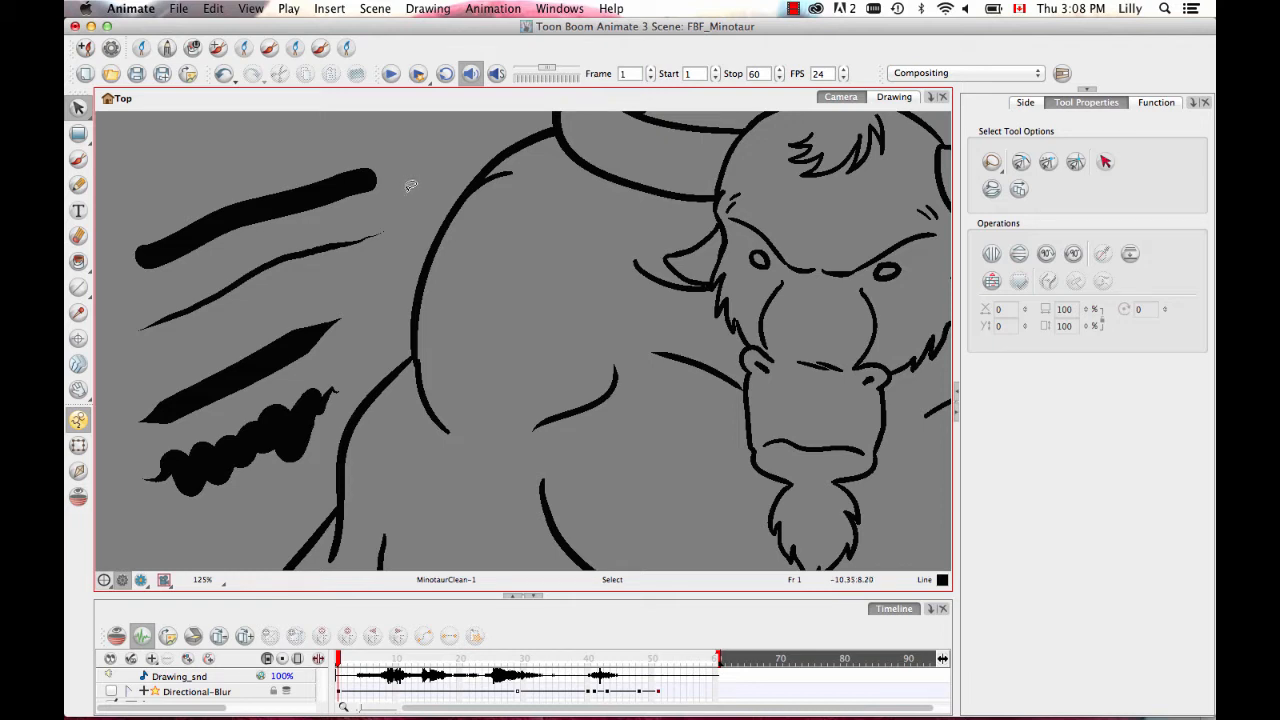
Step: Switch to the Pencil Editor and select the topmost thick stroke to show its central line and contour points
click(82, 135)
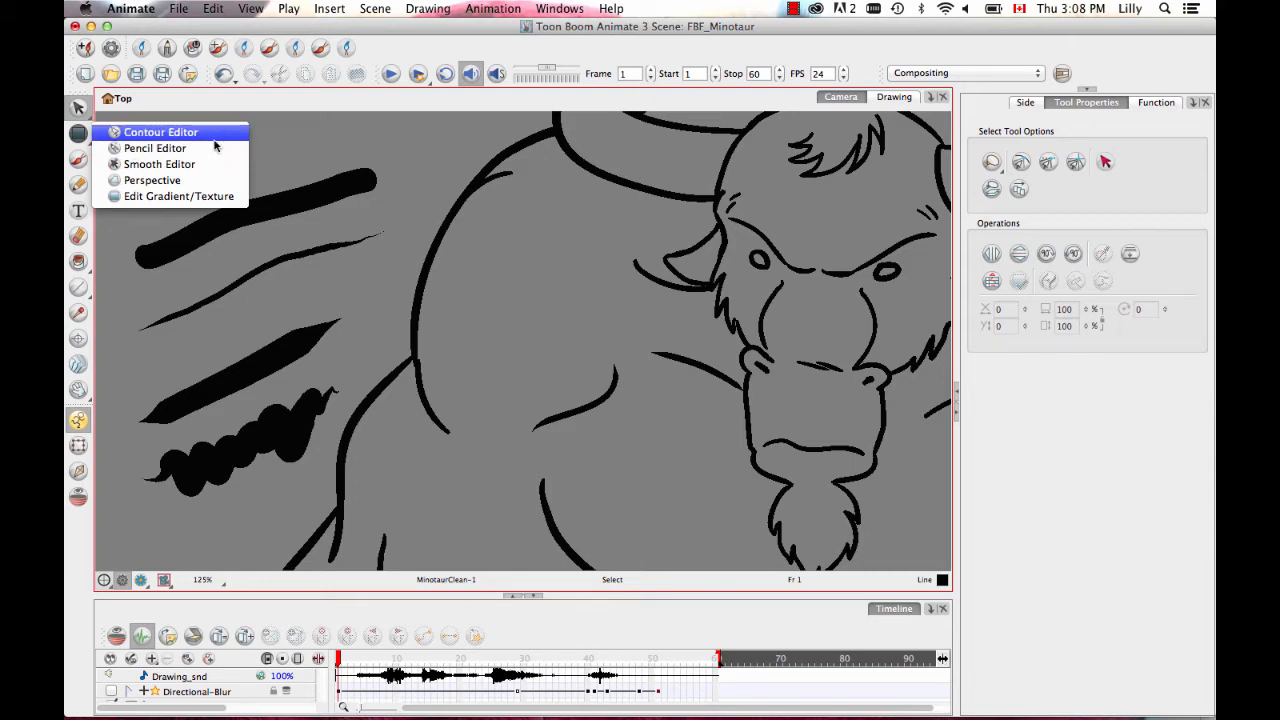
click(155, 148)
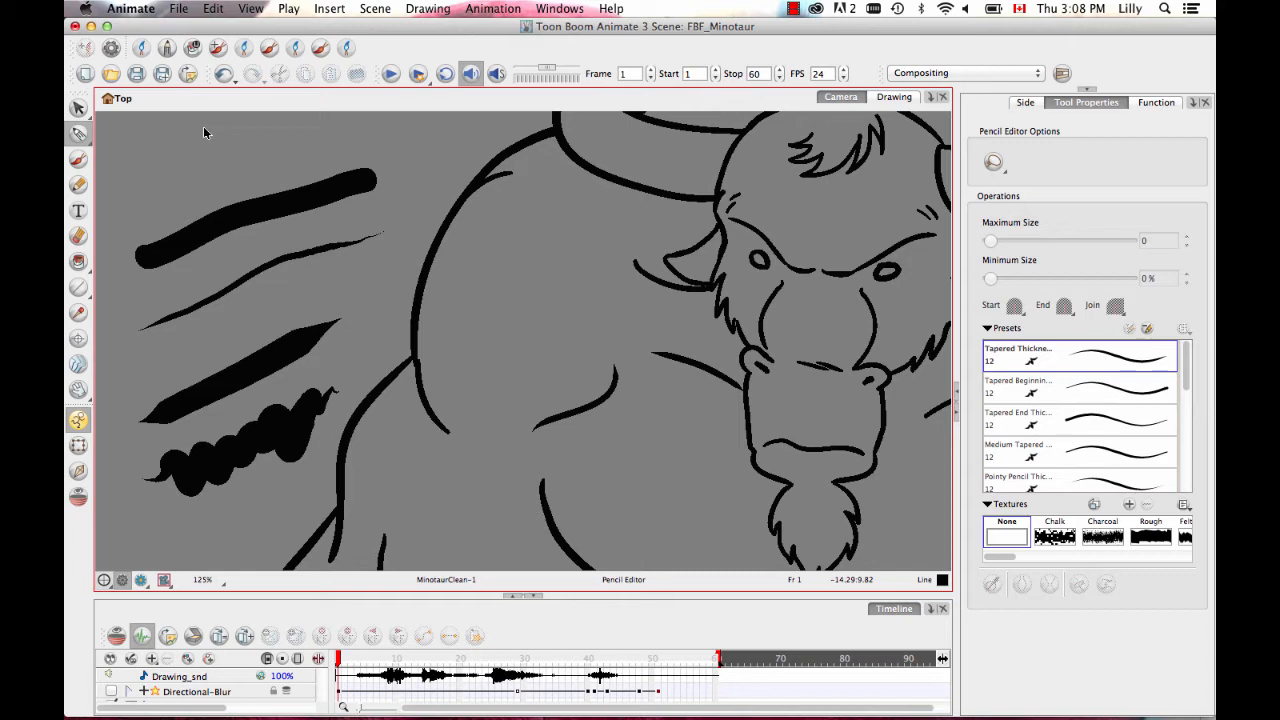
right_click(87, 97)
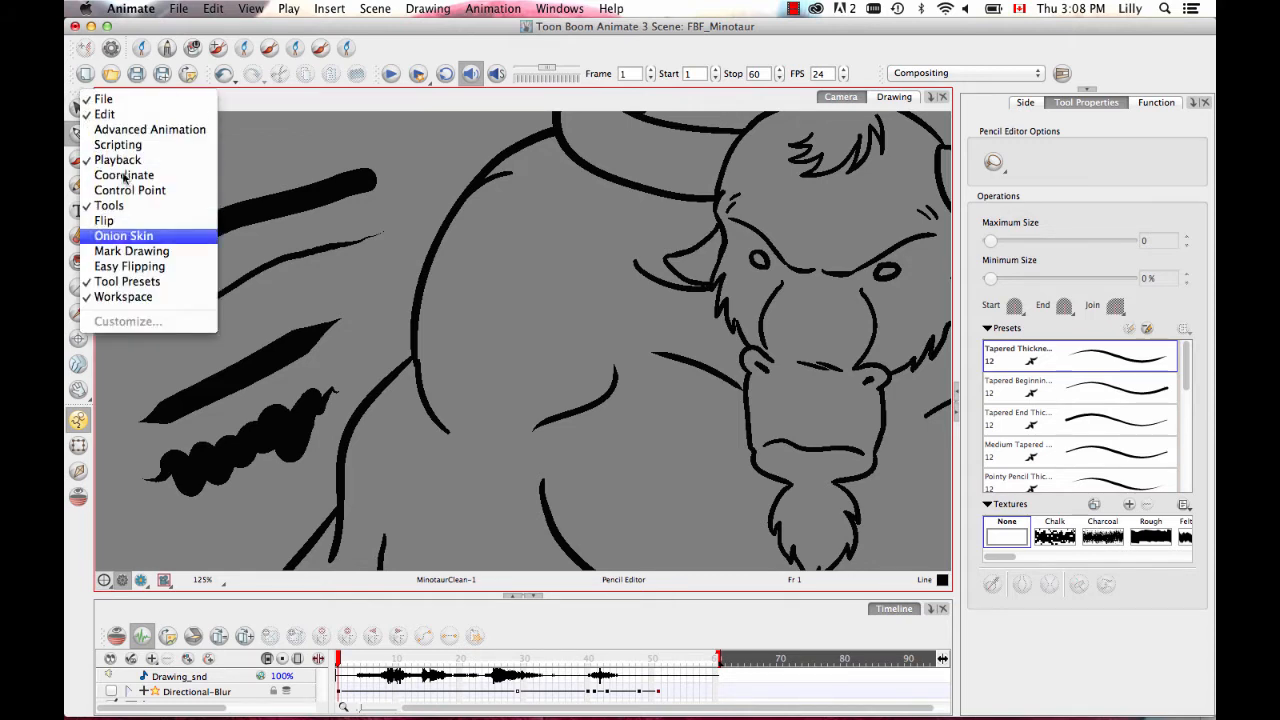
click(158, 352)
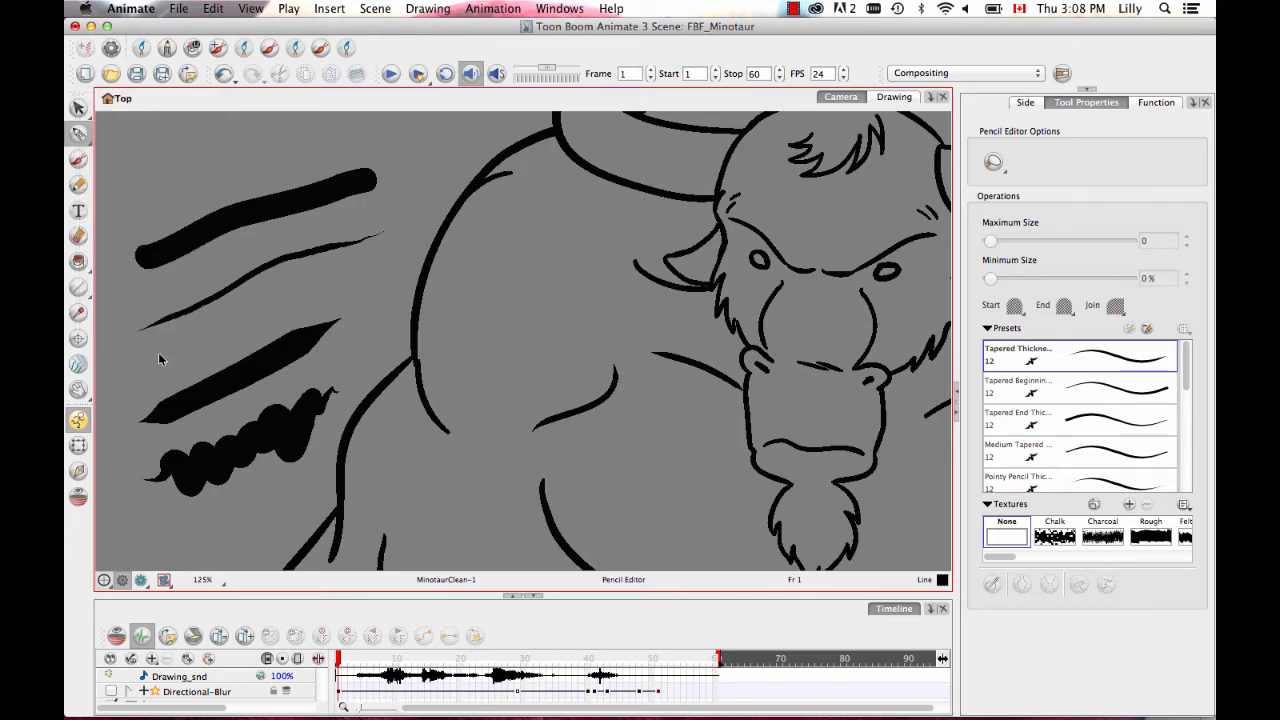
click(80, 134)
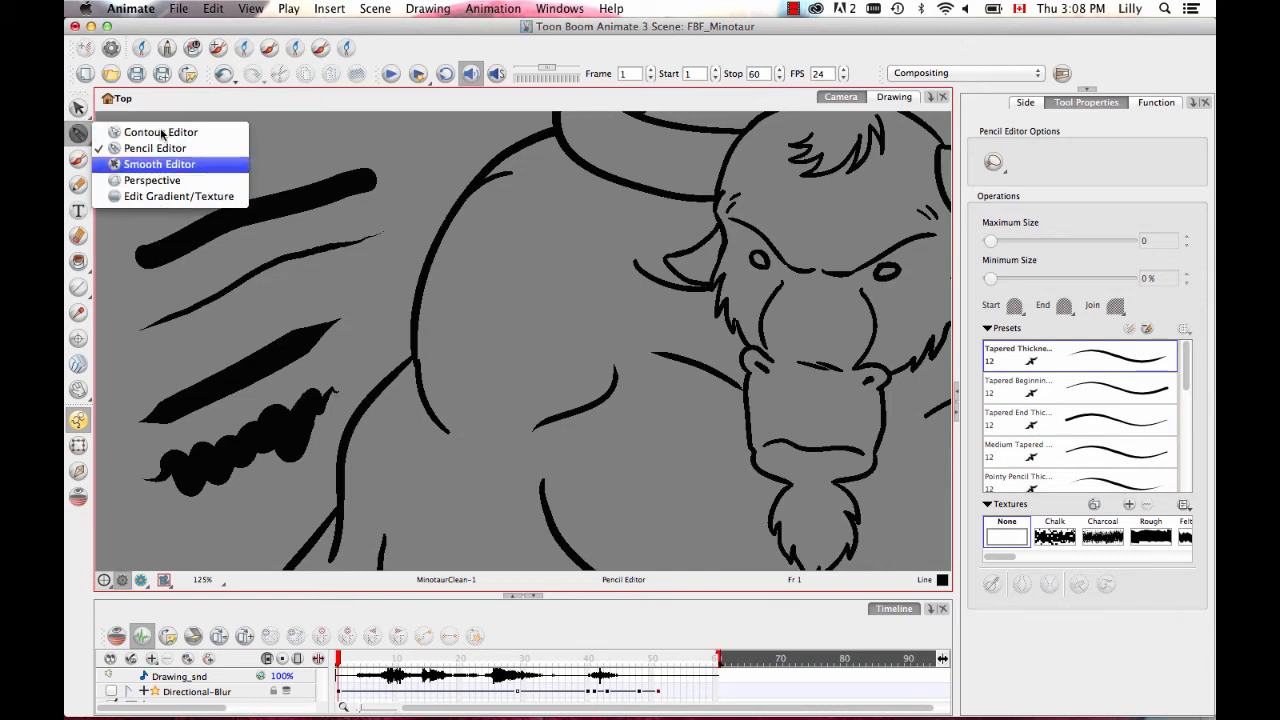
click(148, 256)
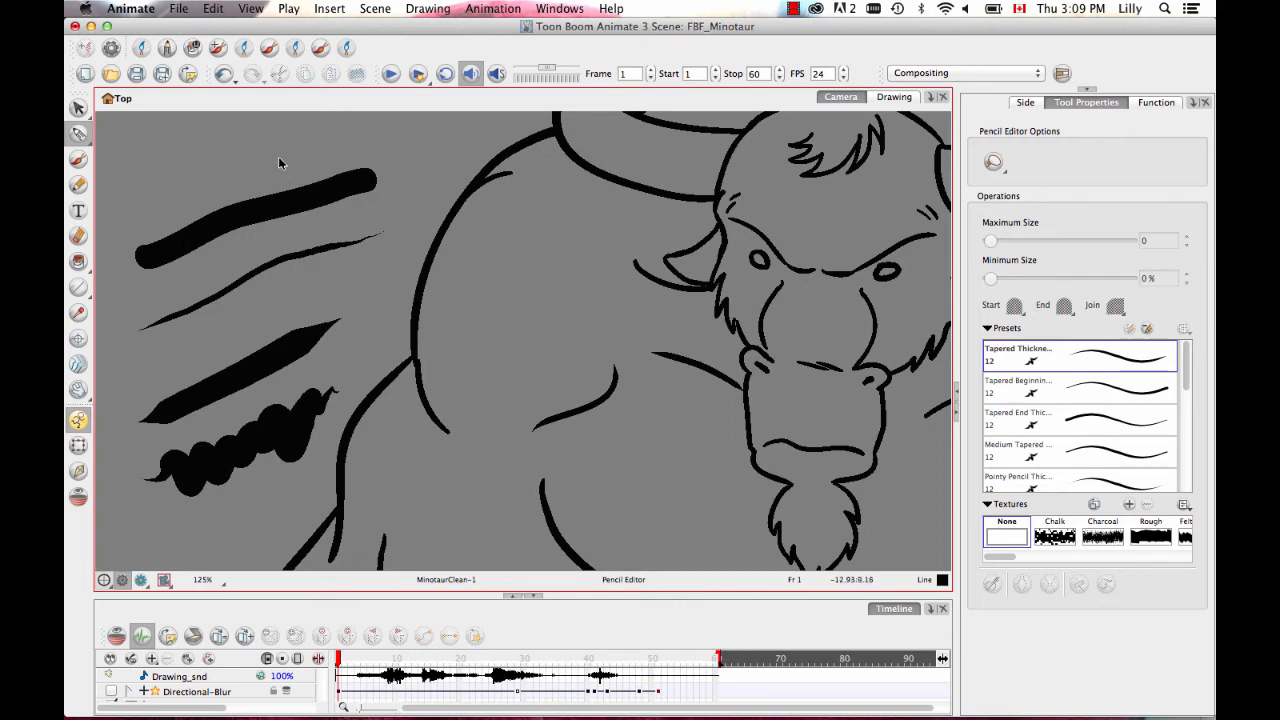
click(305, 222)
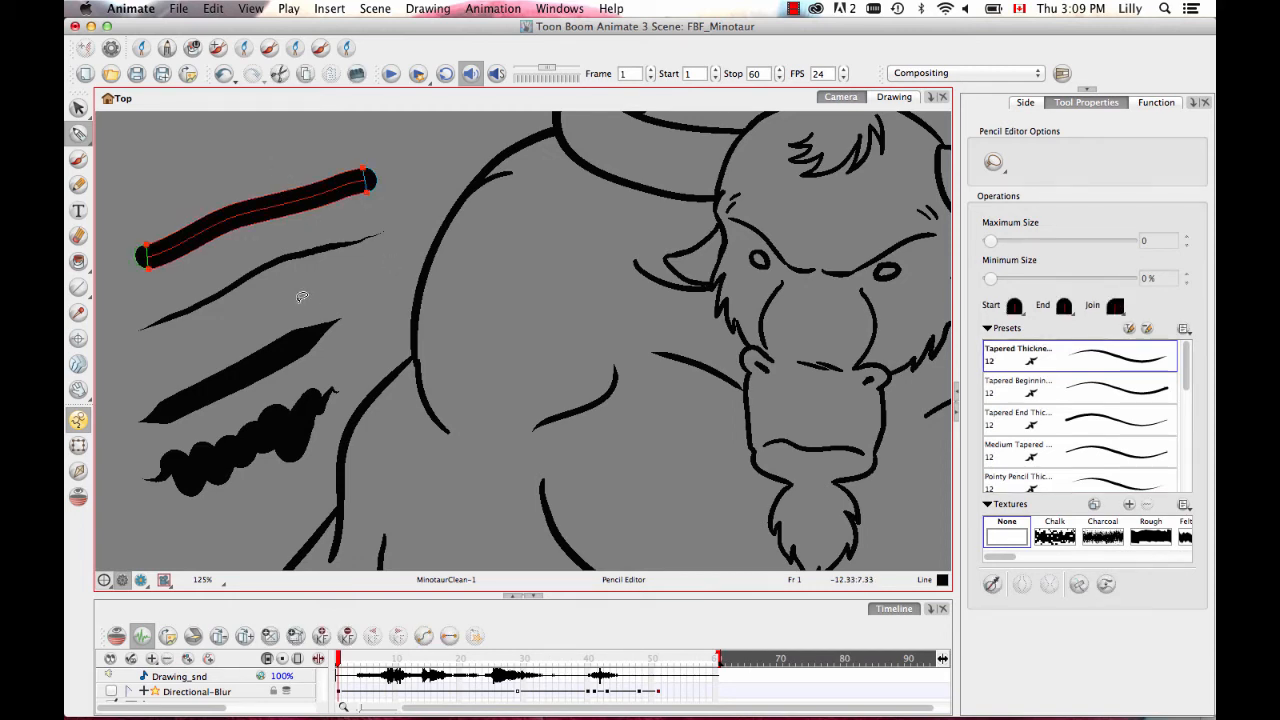
Step: Try adjusting a contour point at the upper end of the thick stroke with the Pencil Editor
click(84, 140)
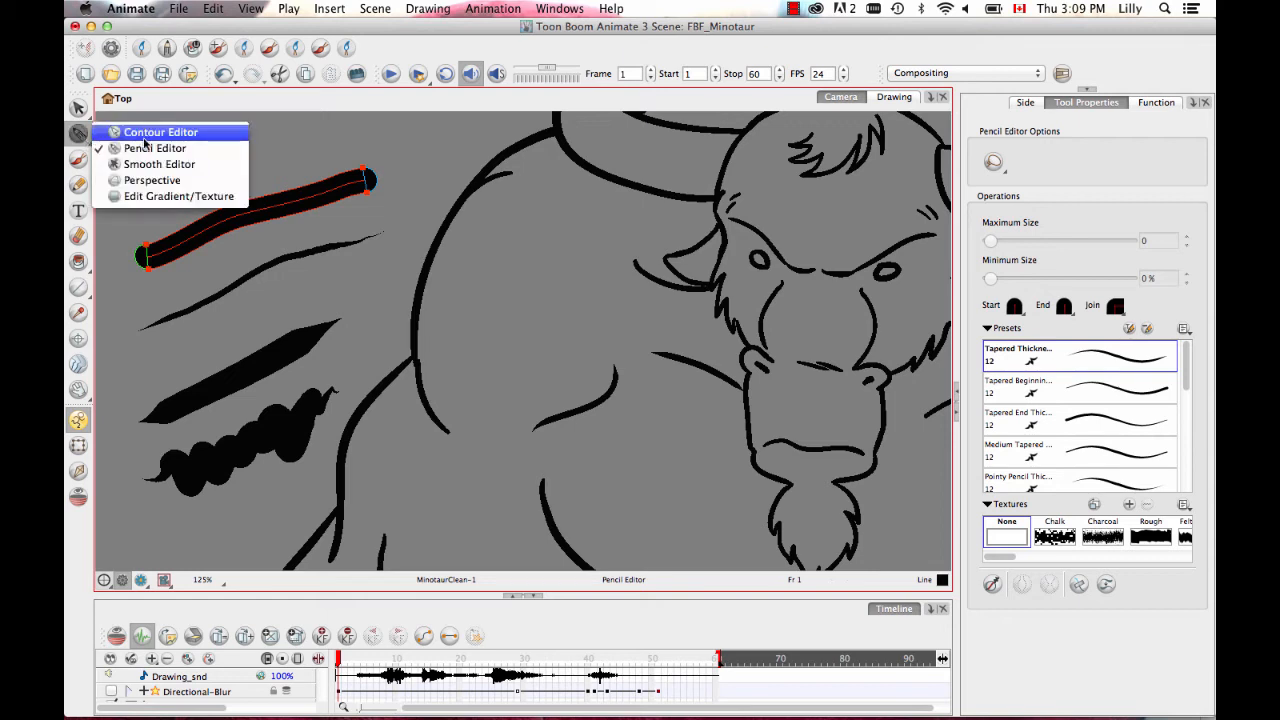
click(334, 227)
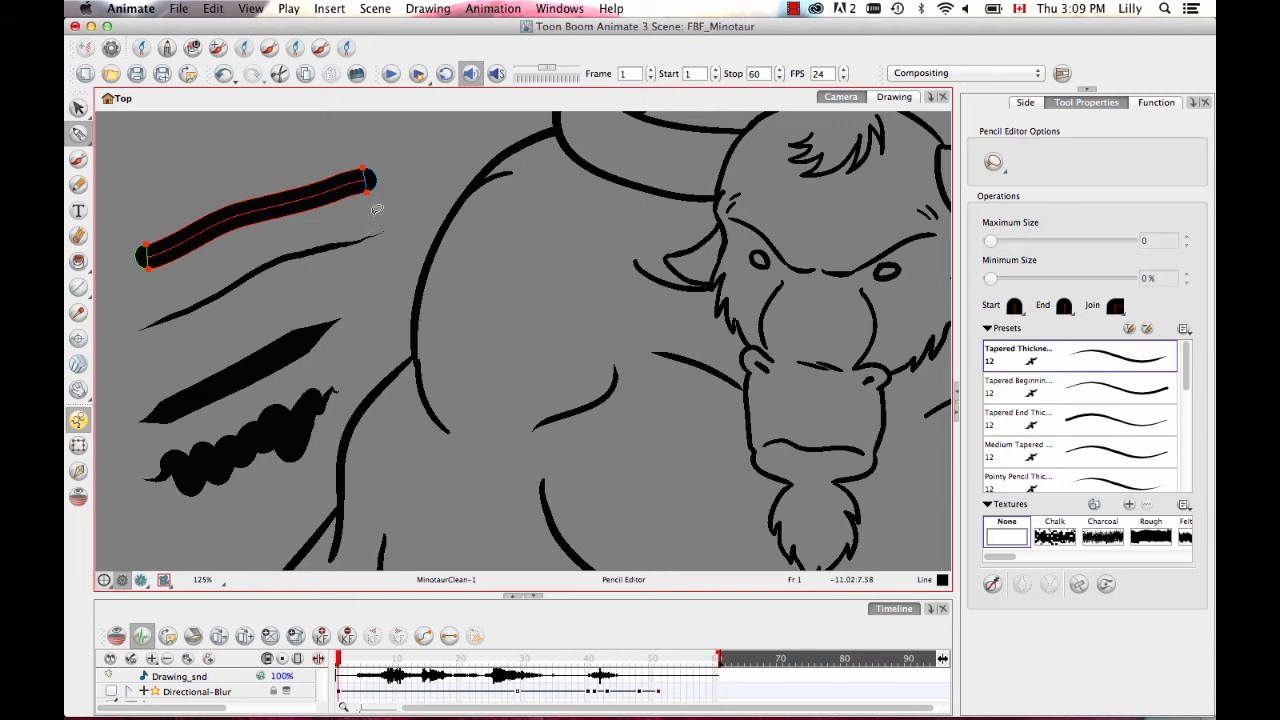
key(space)
drag(307, 208, 472, 257)
key(2)
key(2)
key(2)
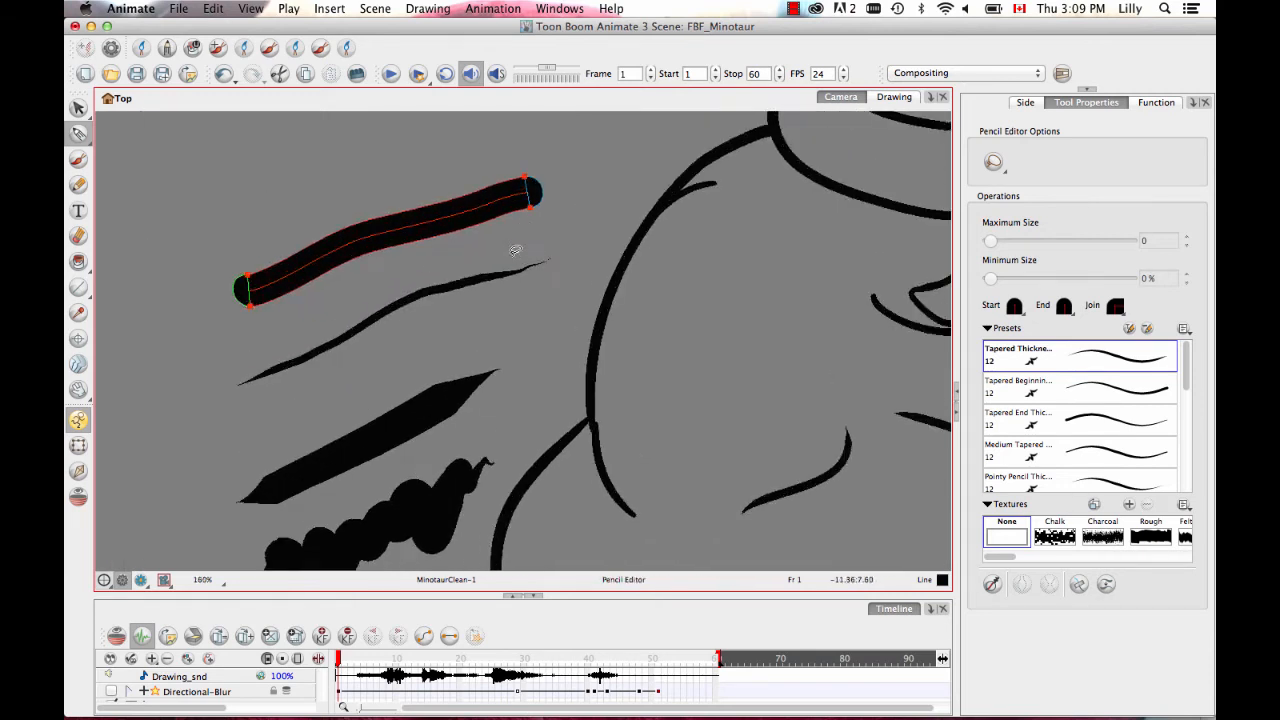
key(space)
mouse_move(314, 240)
mouse_down()
mouse_move(448, 272)
mouse_move(518, 400)
mouse_up()
key(2)
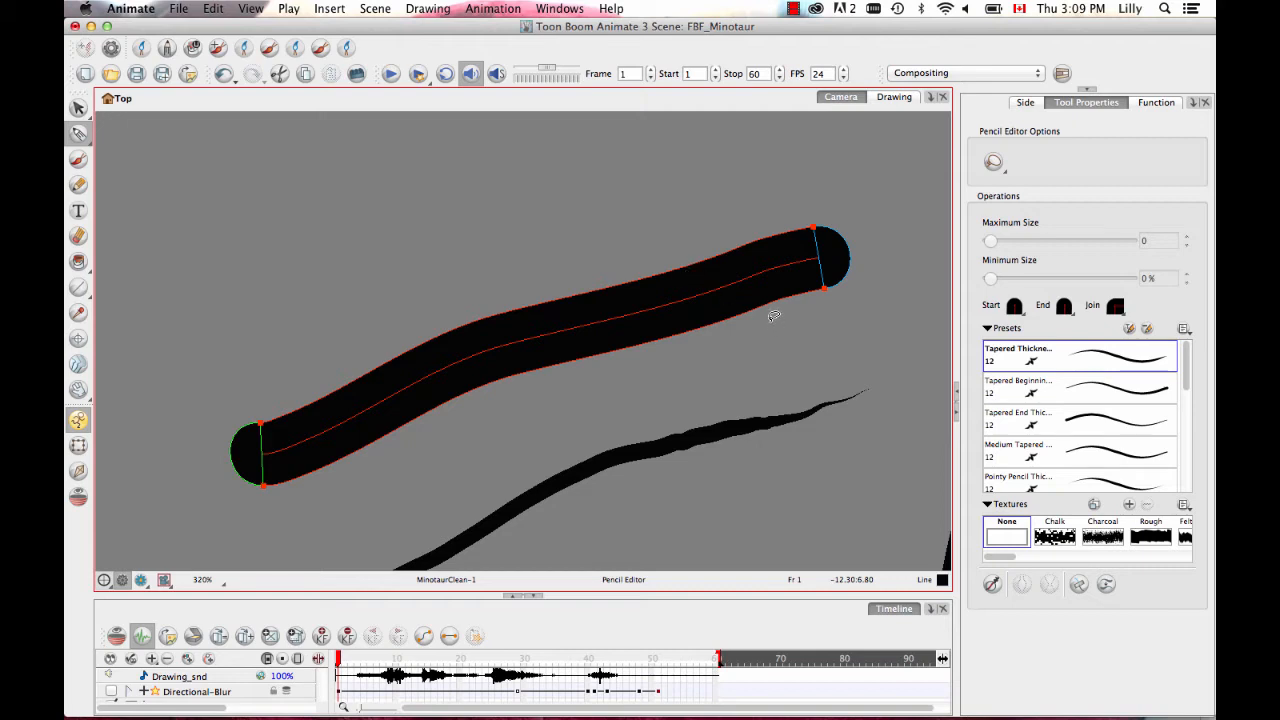
click(824, 282)
click(826, 281)
mouse_move(822, 277)
mouse_down()
mouse_move(835, 352)
mouse_move(826, 266)
mouse_move(831, 338)
mouse_move(824, 289)
mouse_up()
click(567, 262)
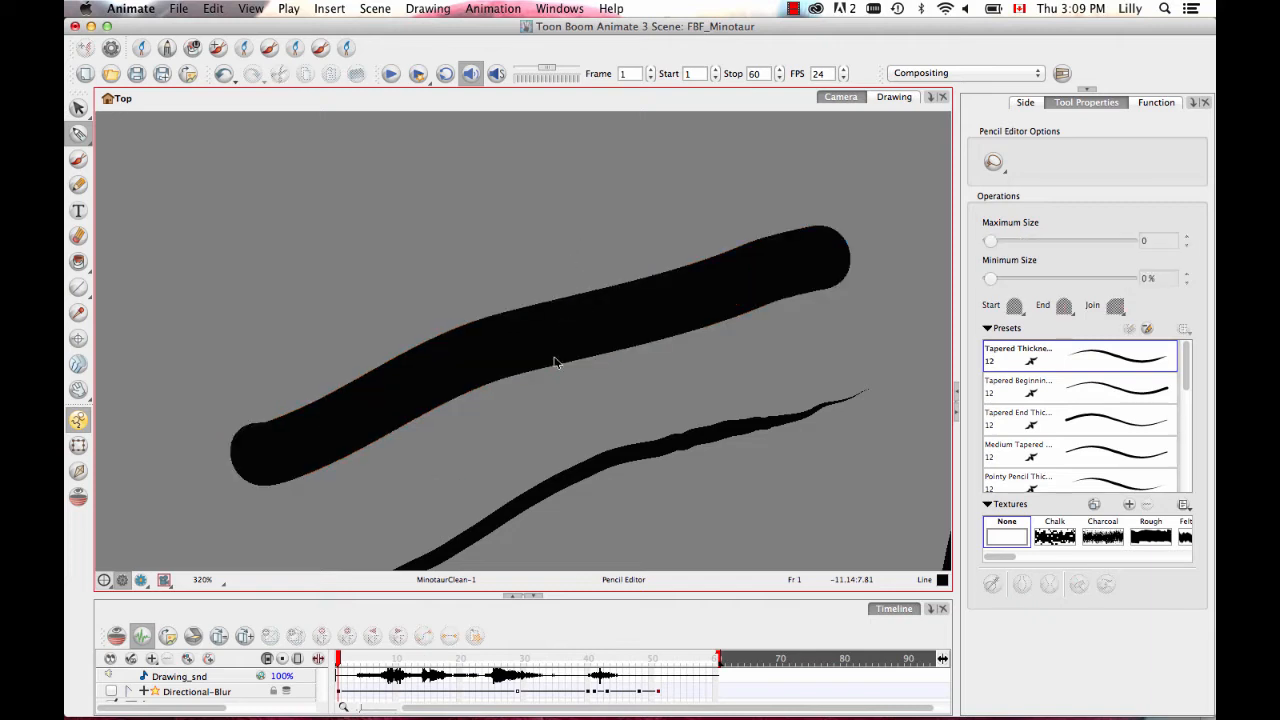
Step: Add three pairs of contour points along the thick stroke and pull the middle pair inward to pinch its centre
click(572, 330)
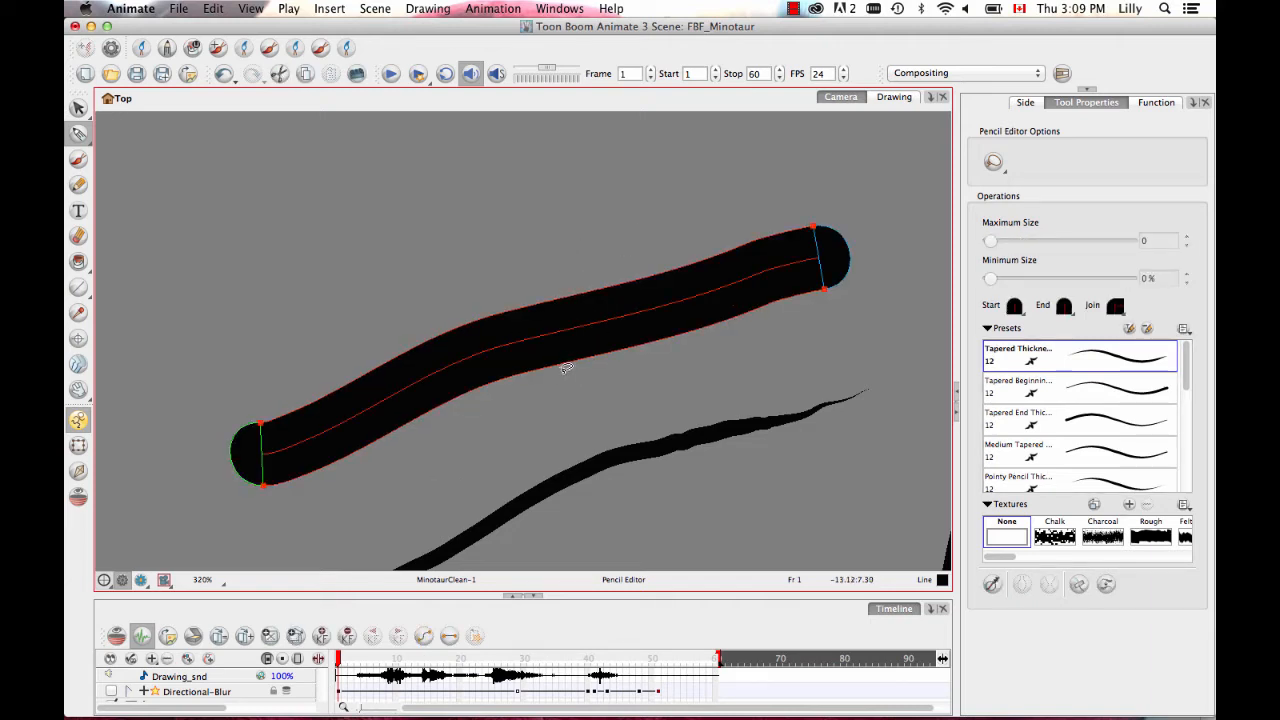
click(428, 384)
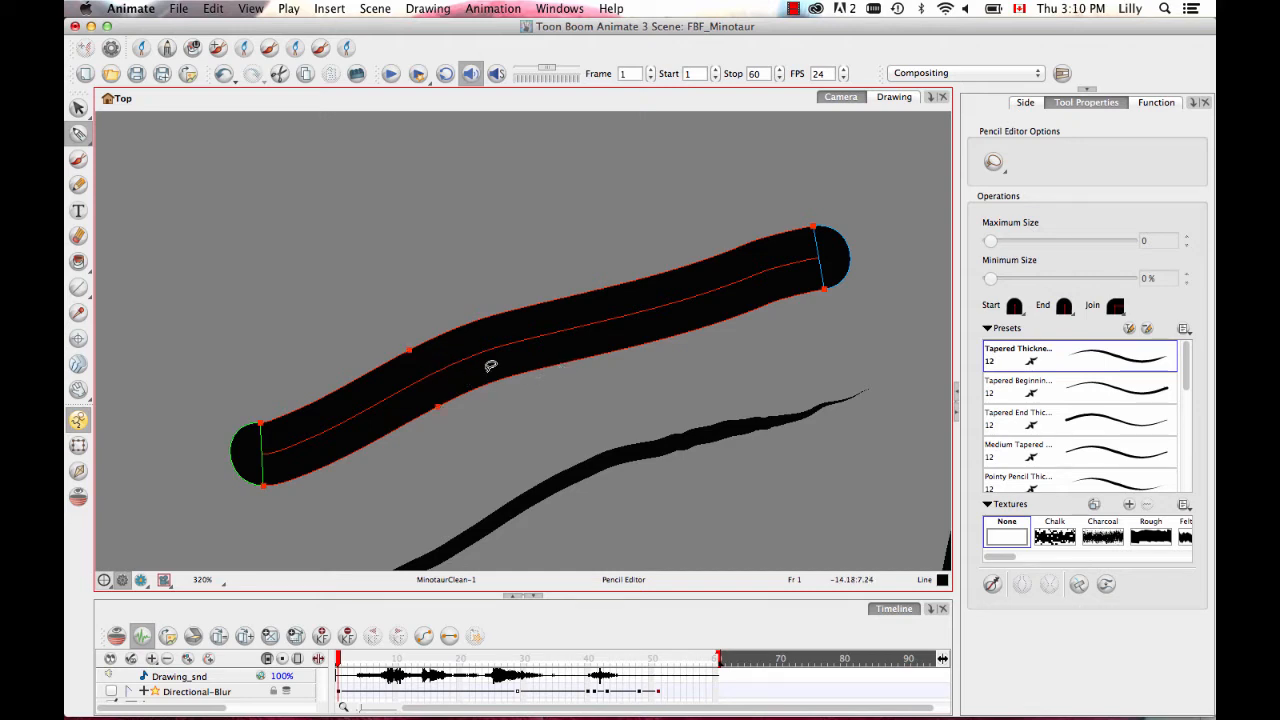
click(677, 305)
click(560, 333)
drag(549, 306, 553, 315)
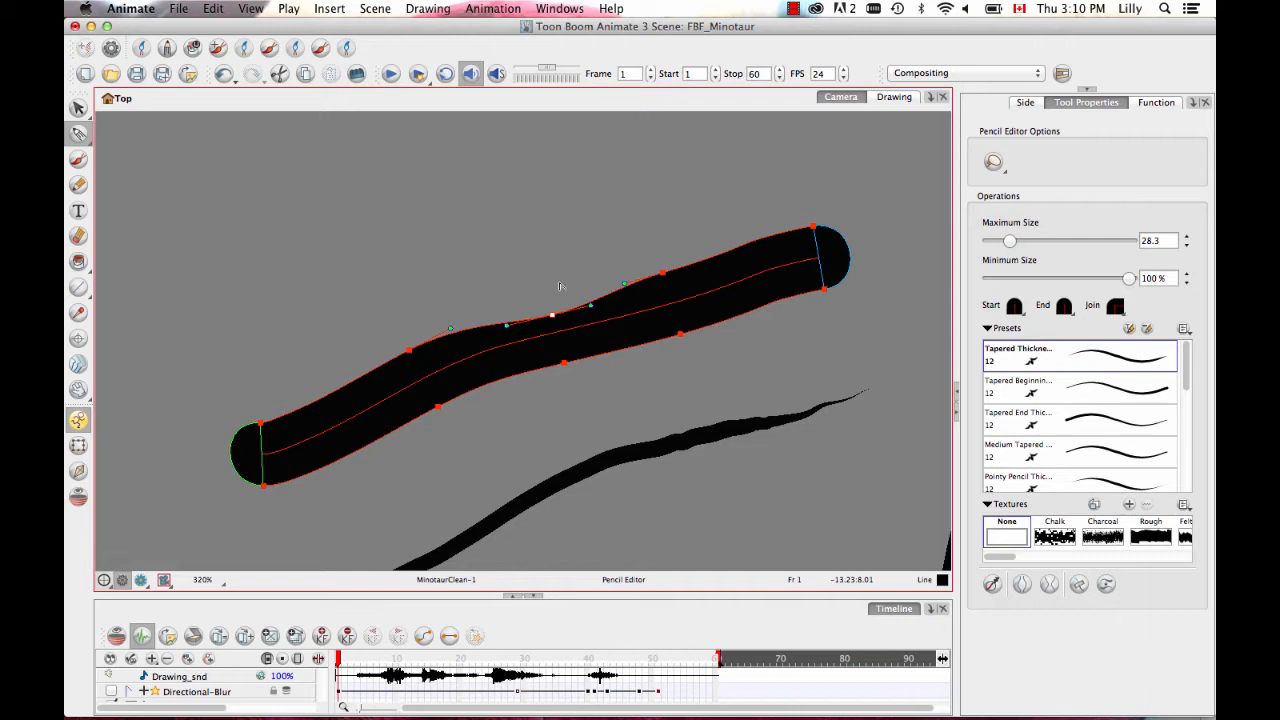
drag(566, 363, 564, 346)
click(558, 368)
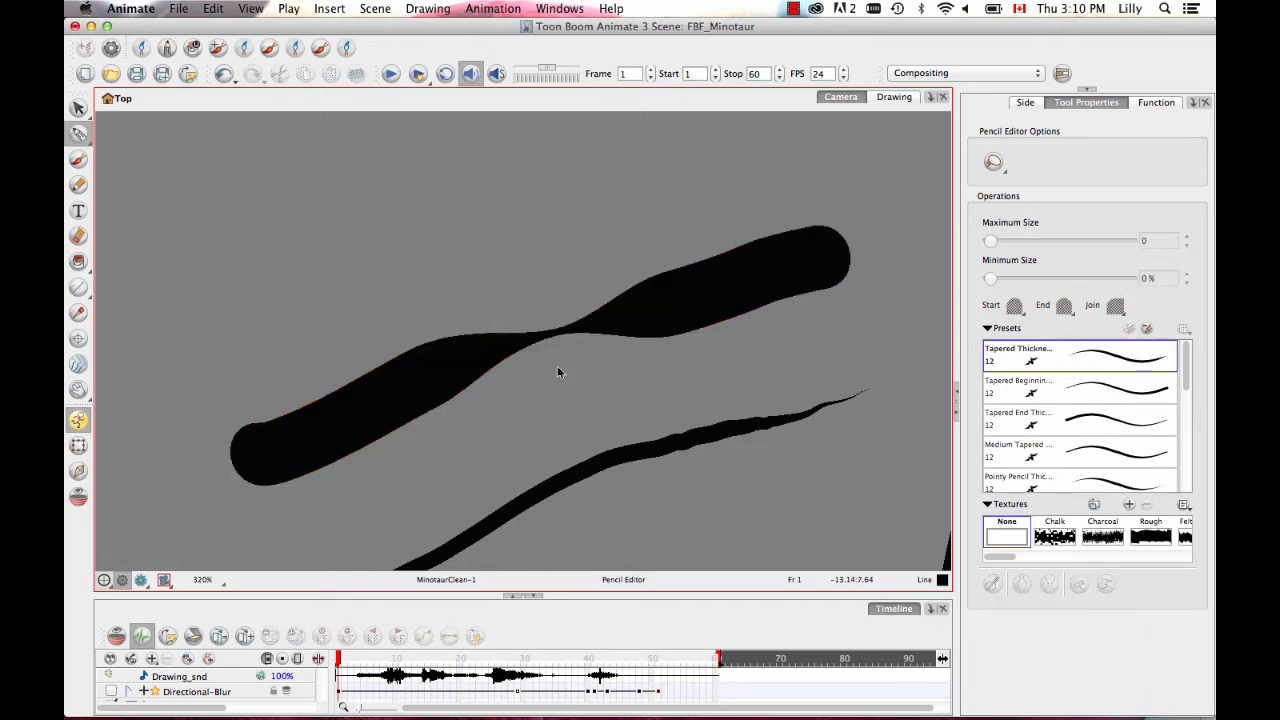
Step: Delete the contour point pairs on both sides of the pinch so the stroke tapers smoothly toward its centre
click(527, 383)
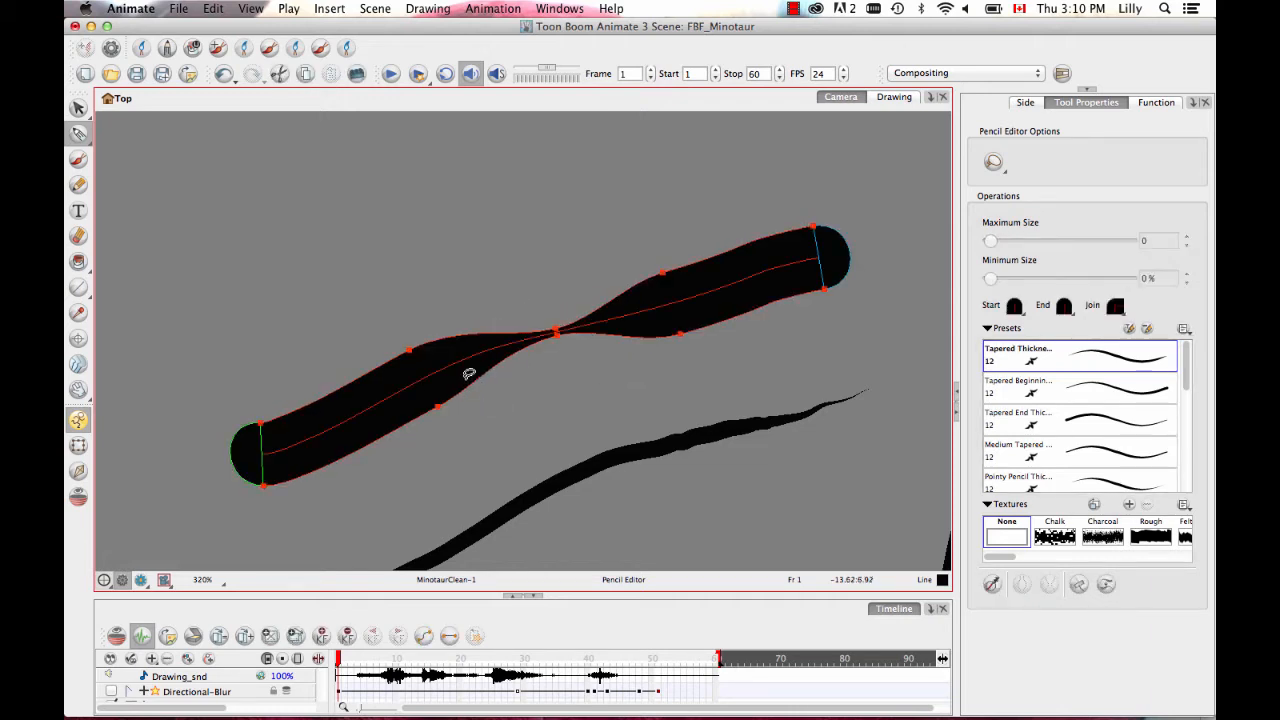
mouse_move(398, 386)
mouse_down()
mouse_move(463, 414)
mouse_move(415, 297)
mouse_move(375, 331)
mouse_move(396, 393)
mouse_up()
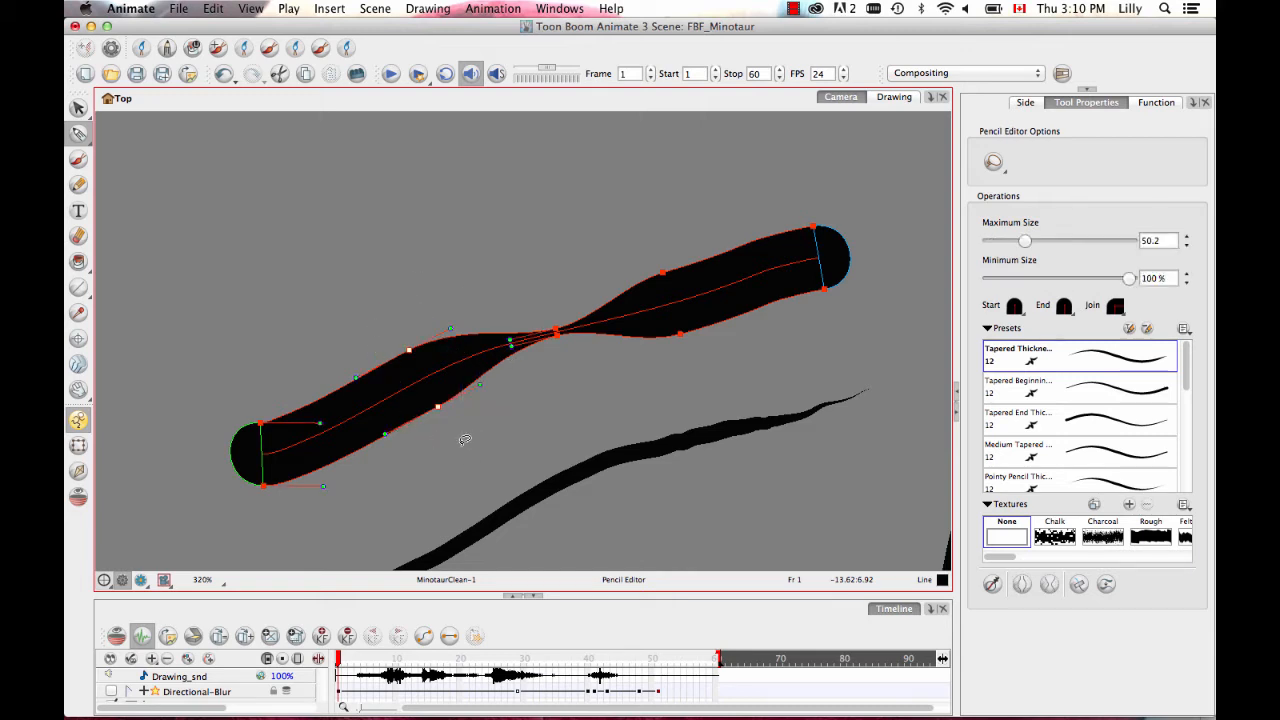
mouse_move(476, 430)
mouse_down()
mouse_move(401, 325)
mouse_move(472, 436)
mouse_up()
click(570, 150)
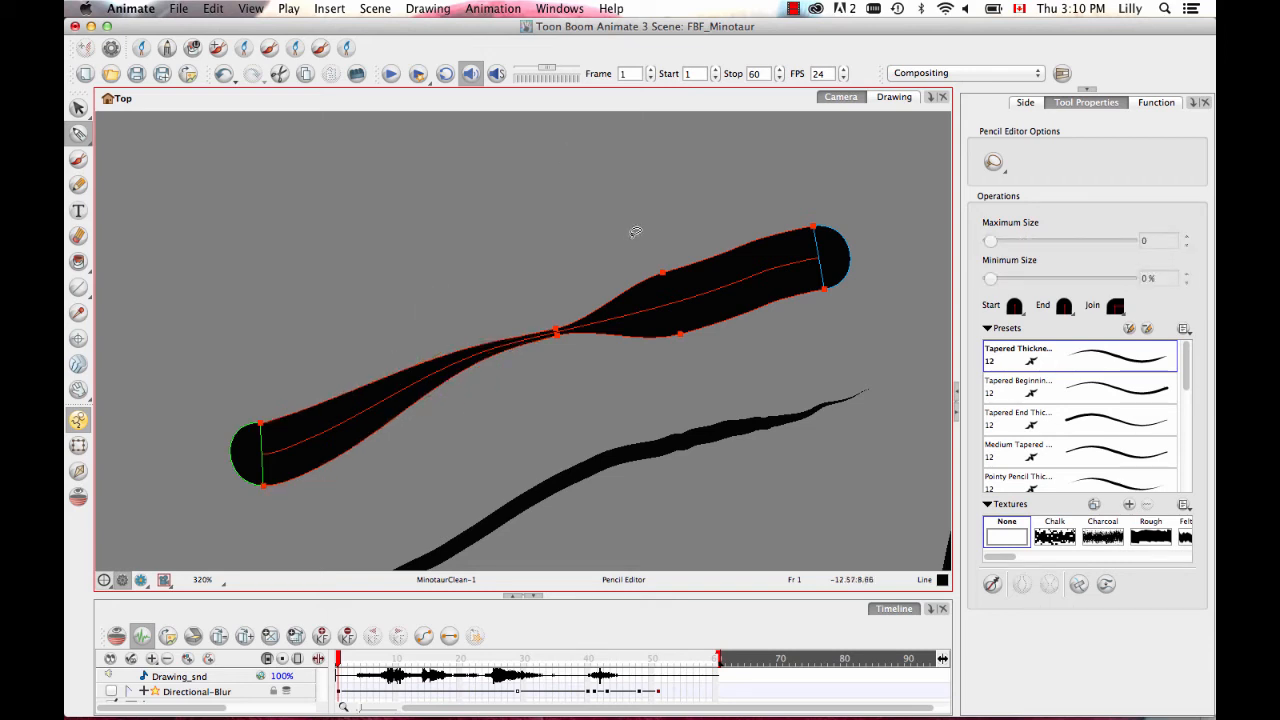
drag(630, 297, 636, 290)
key(Delete)
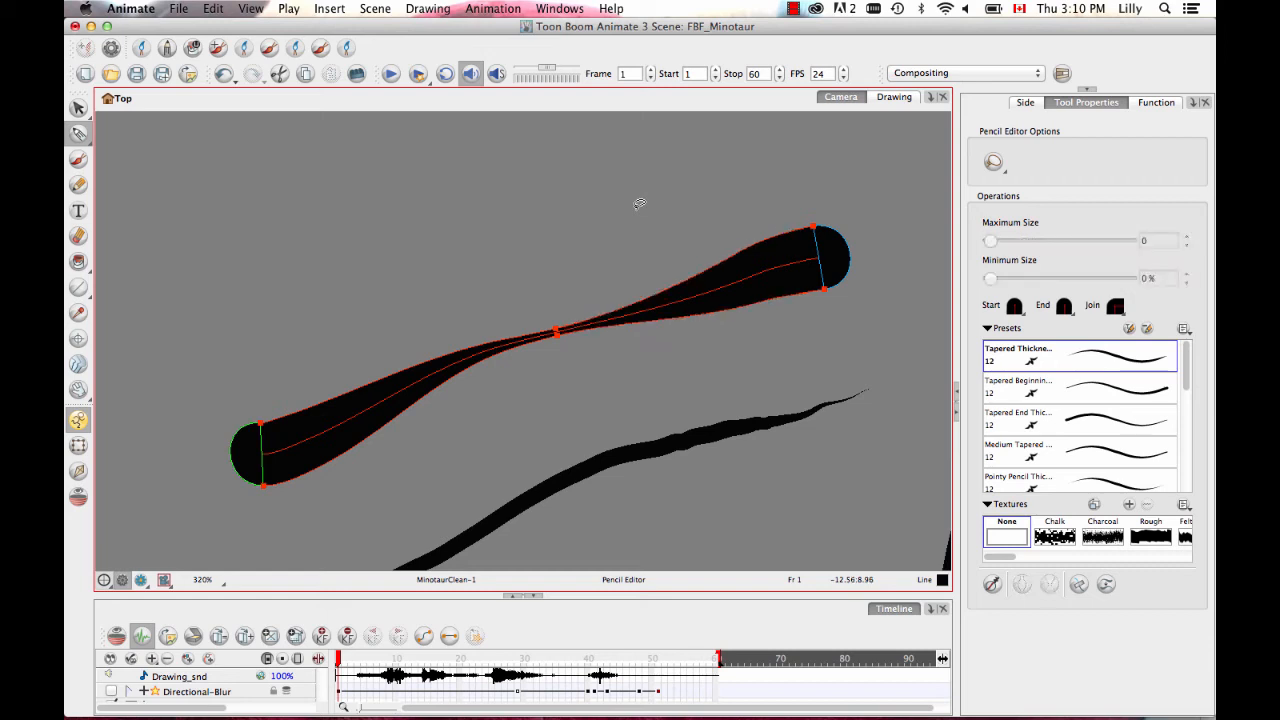
Step: Draw a thick wavy stroke above the pinched one using the Pencil tool's custom preset of size 50
key(space)
mouse_move(638, 451)
mouse_down()
mouse_move(594, 391)
mouse_move(509, 211)
mouse_up()
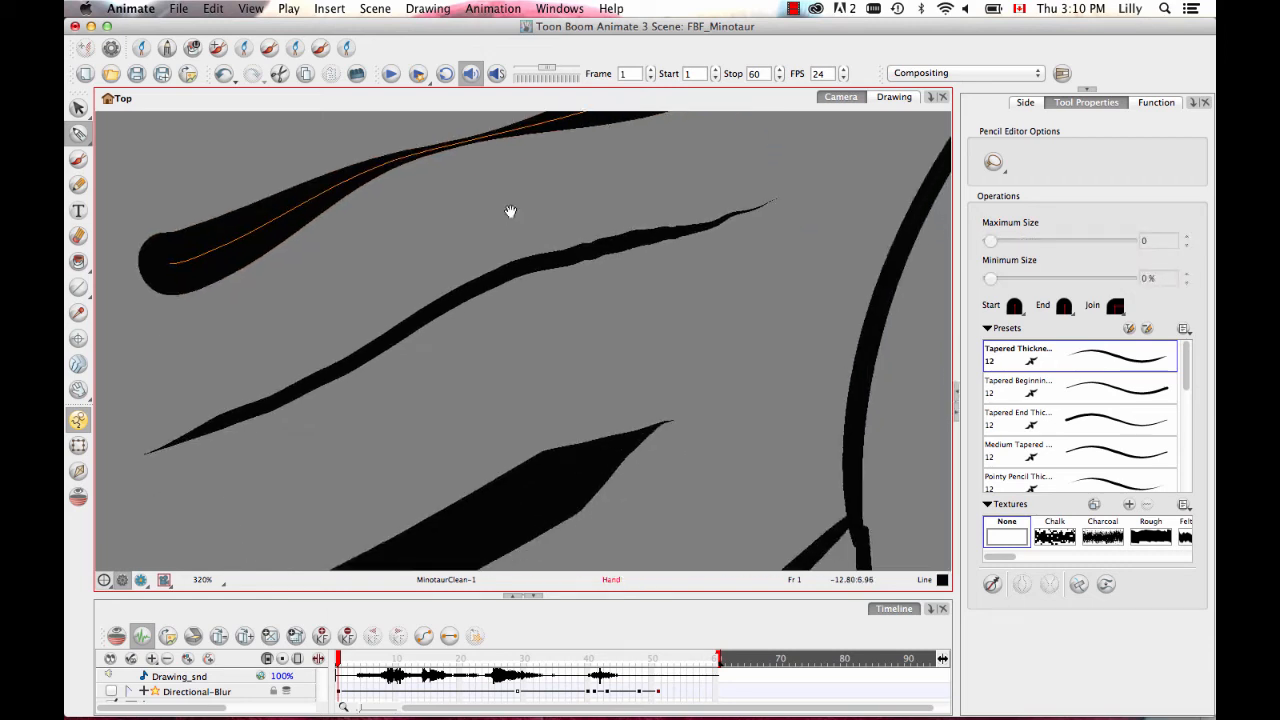
mouse_move(536, 420)
mouse_down()
mouse_move(531, 342)
mouse_move(657, 354)
mouse_move(594, 223)
mouse_move(611, 271)
mouse_move(571, 387)
mouse_move(553, 514)
mouse_up()
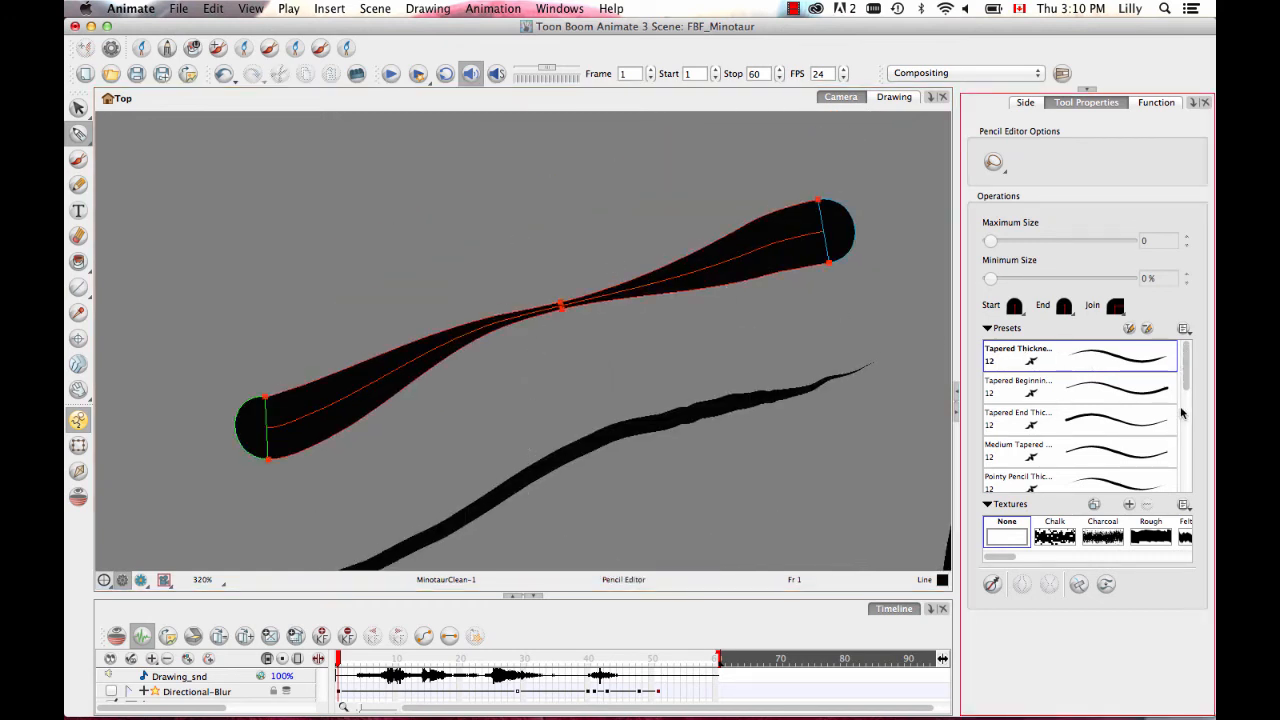
scroll(1180, 416, down, 5)
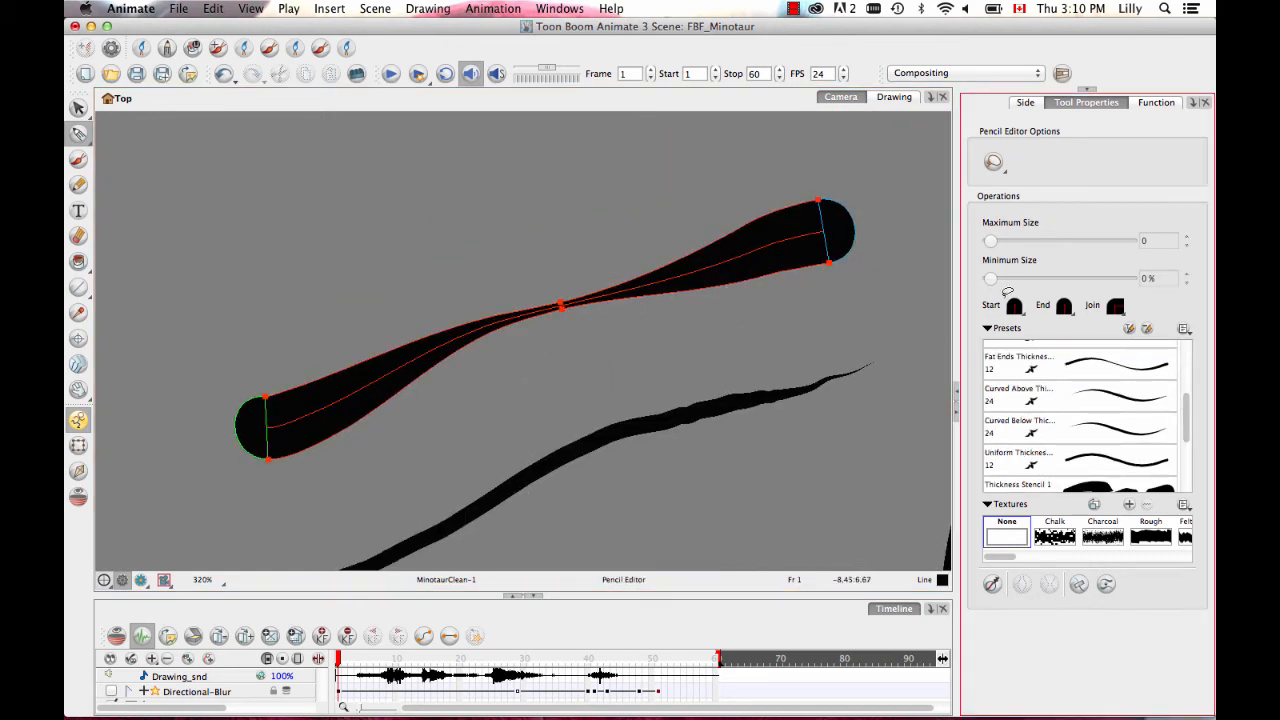
click(84, 187)
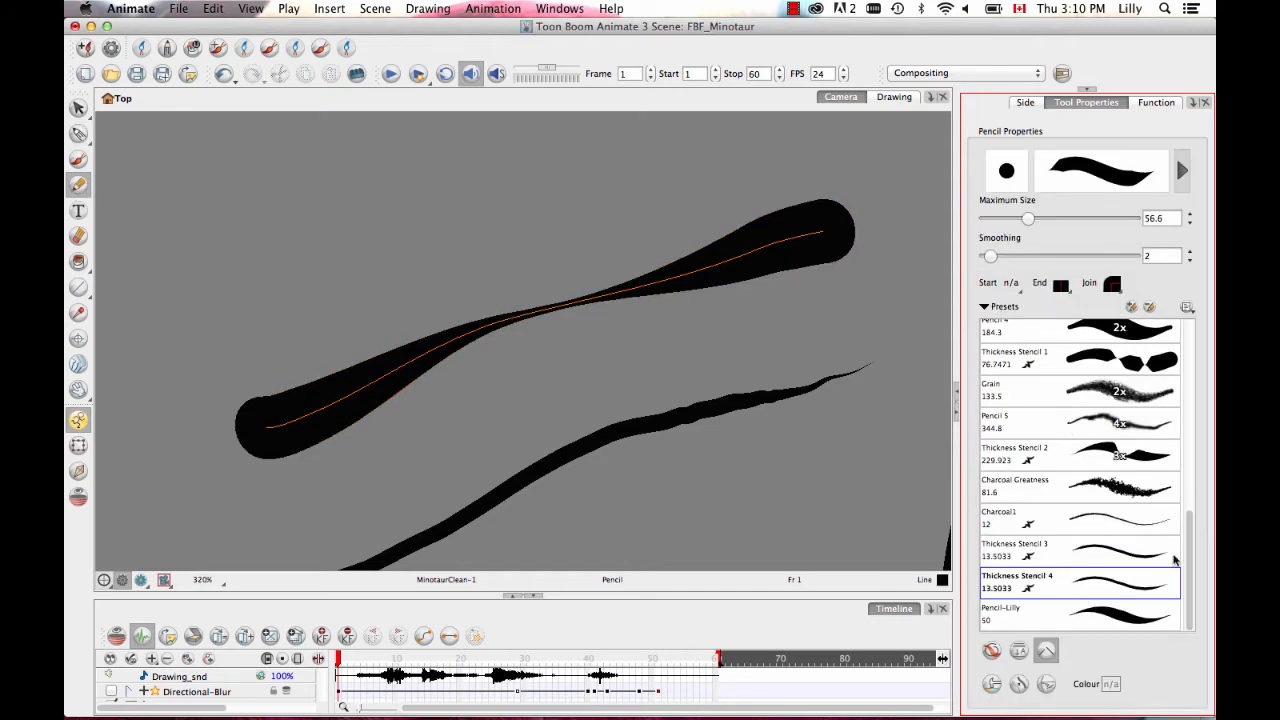
click(1124, 618)
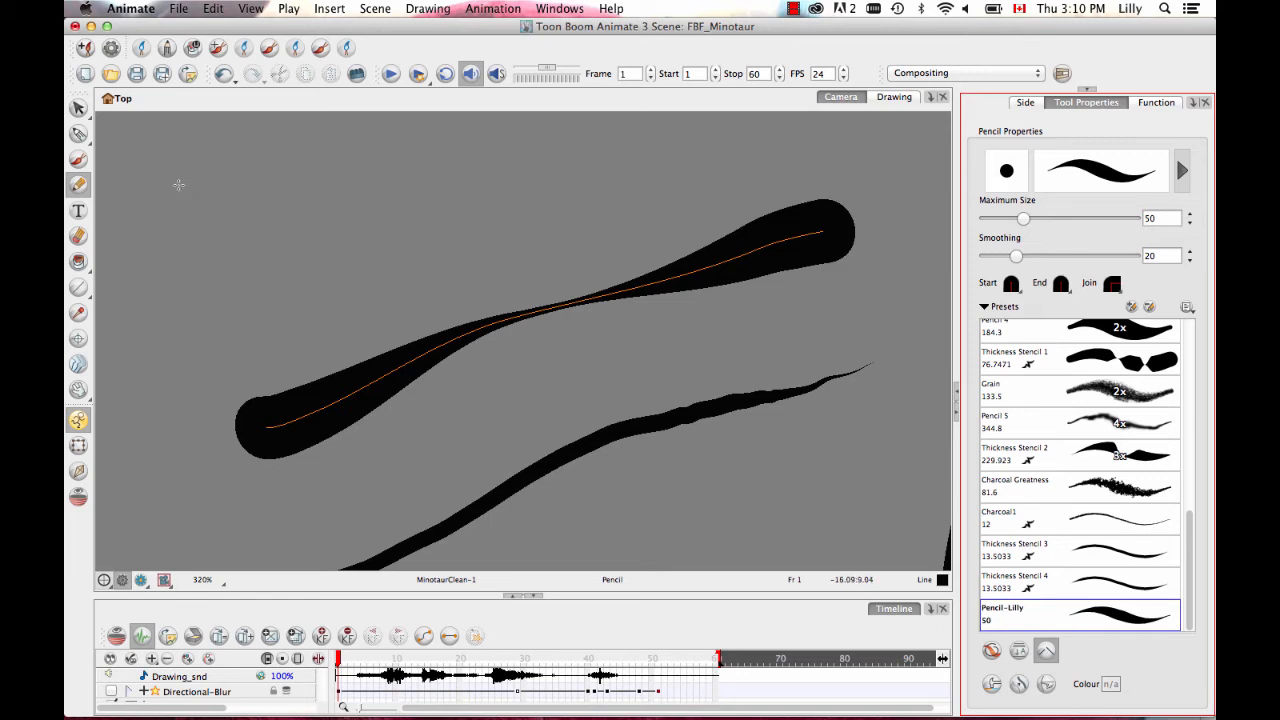
mouse_move(158, 185)
mouse_down()
mouse_move(153, 219)
mouse_move(190, 270)
mouse_move(262, 214)
mouse_move(323, 209)
mouse_move(363, 237)
mouse_move(403, 200)
mouse_move(474, 168)
mouse_move(514, 193)
mouse_move(627, 199)
mouse_move(688, 170)
mouse_up()
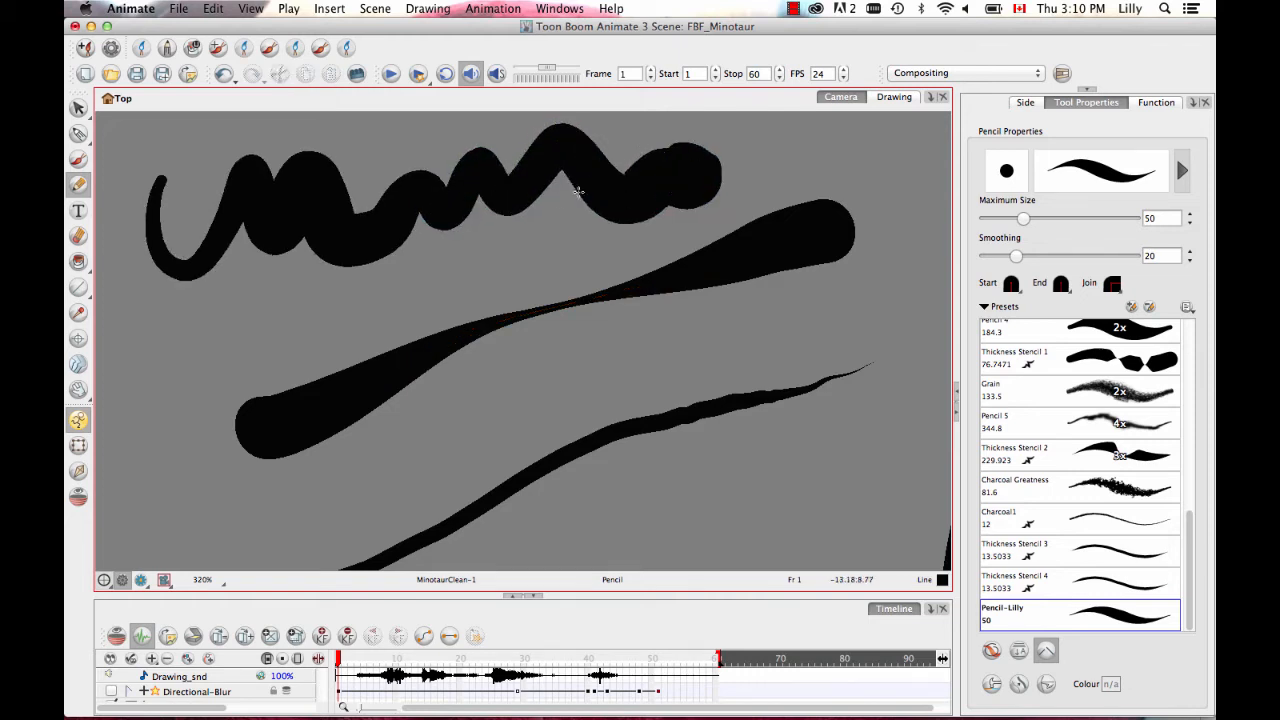
Step: Pull a contour point on the lower edge of the wavy stroke inward with the Pencil Editor, around the middle of the stroke
click(78, 133)
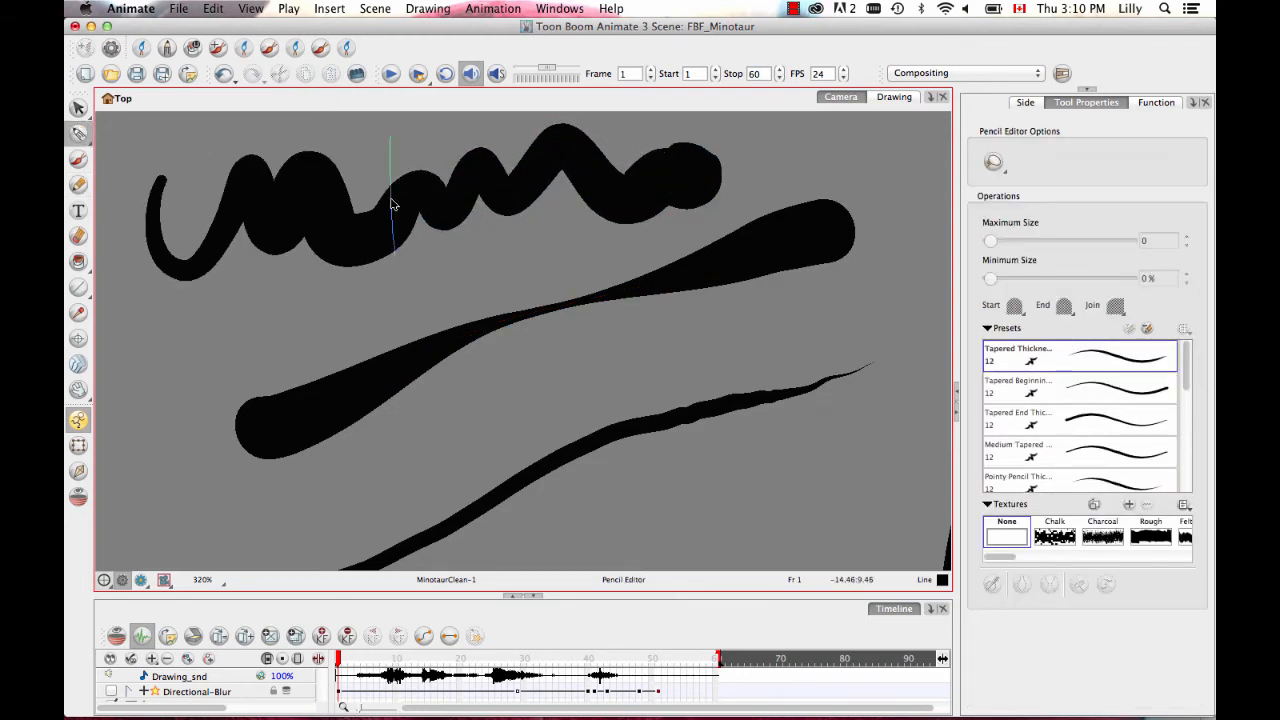
click(392, 210)
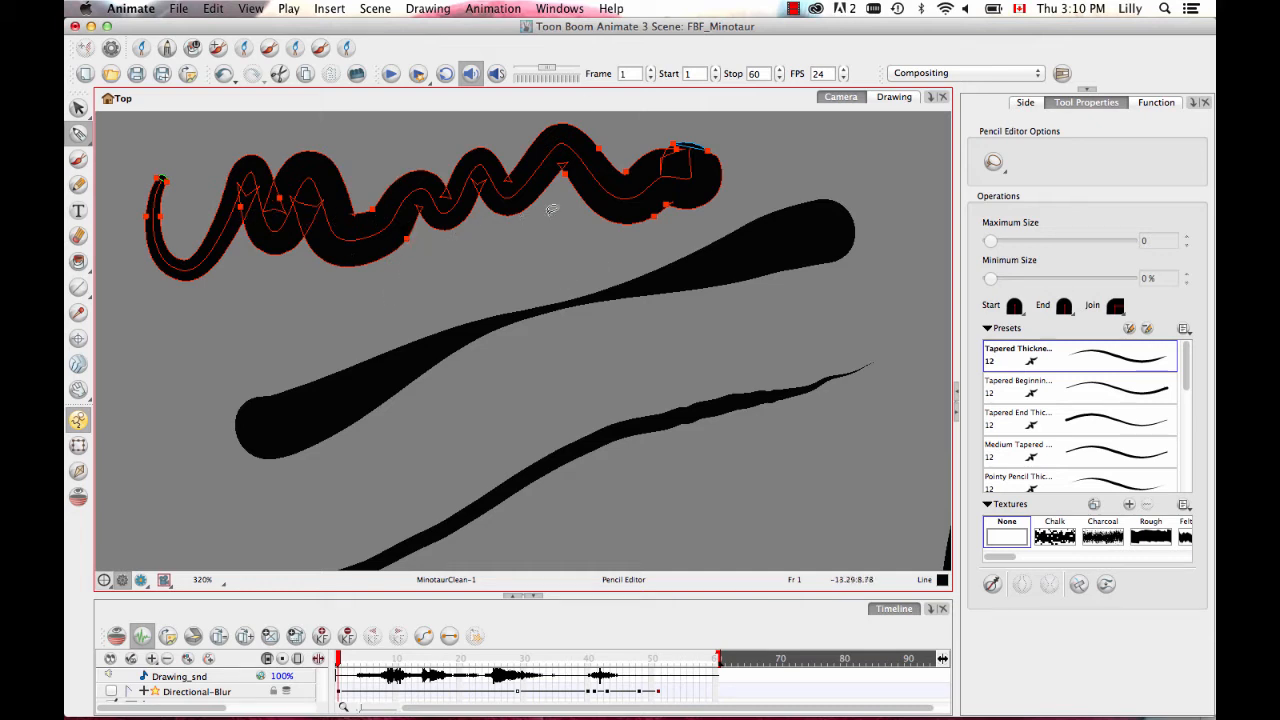
click(400, 234)
mouse_move(398, 222)
mouse_down()
mouse_move(414, 249)
mouse_move(401, 237)
mouse_up()
key(super+z)
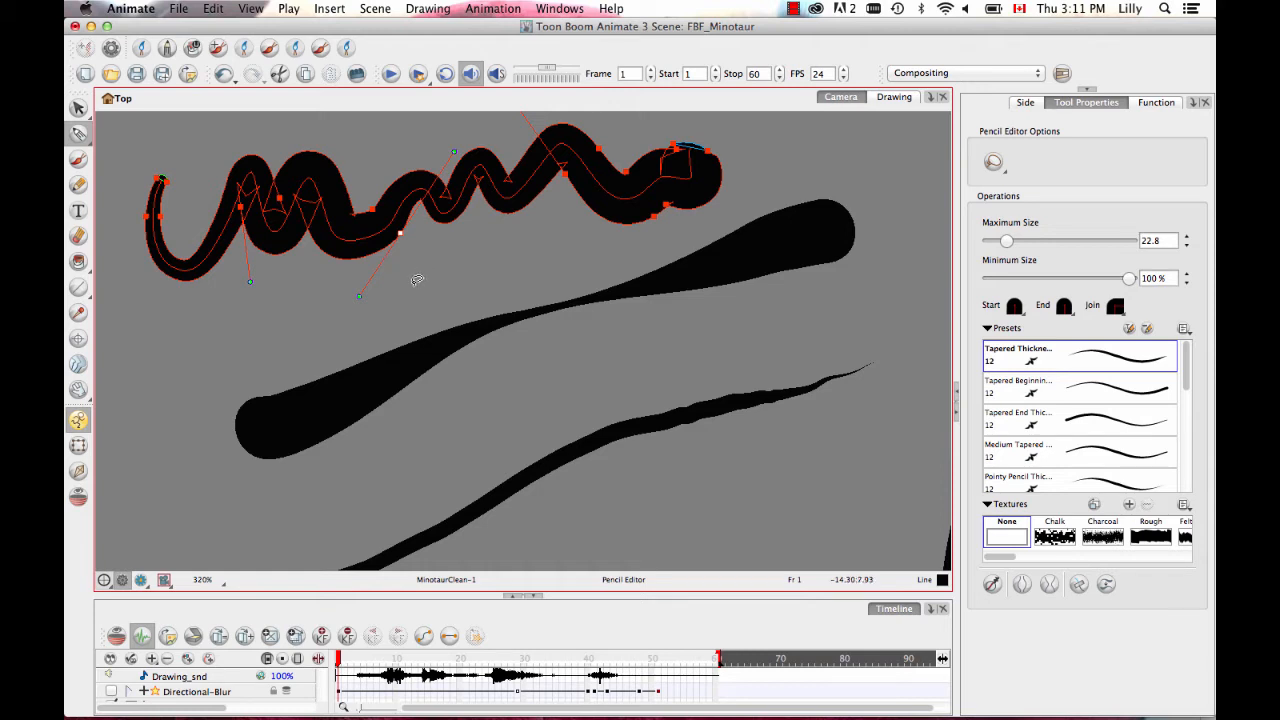
click(500, 270)
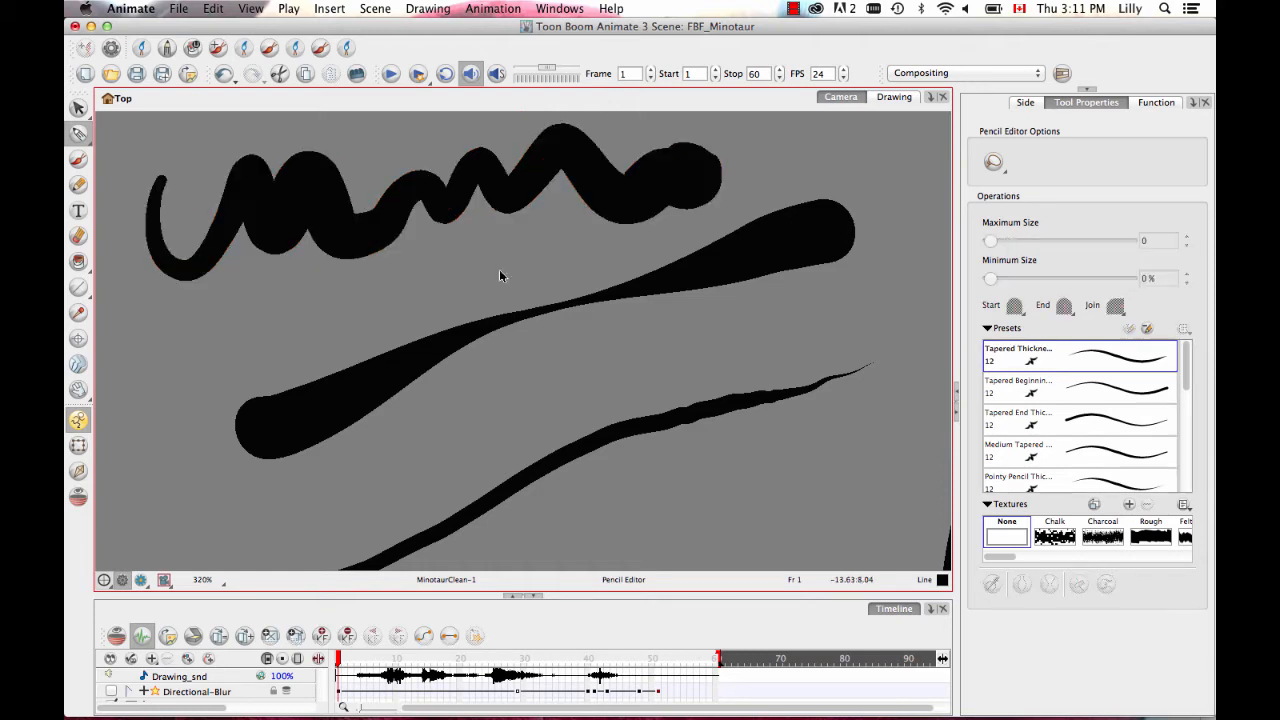
Step: Examine the points along the wavy stroke's central line with the Contour Editor
click(86, 134)
click(206, 132)
click(387, 204)
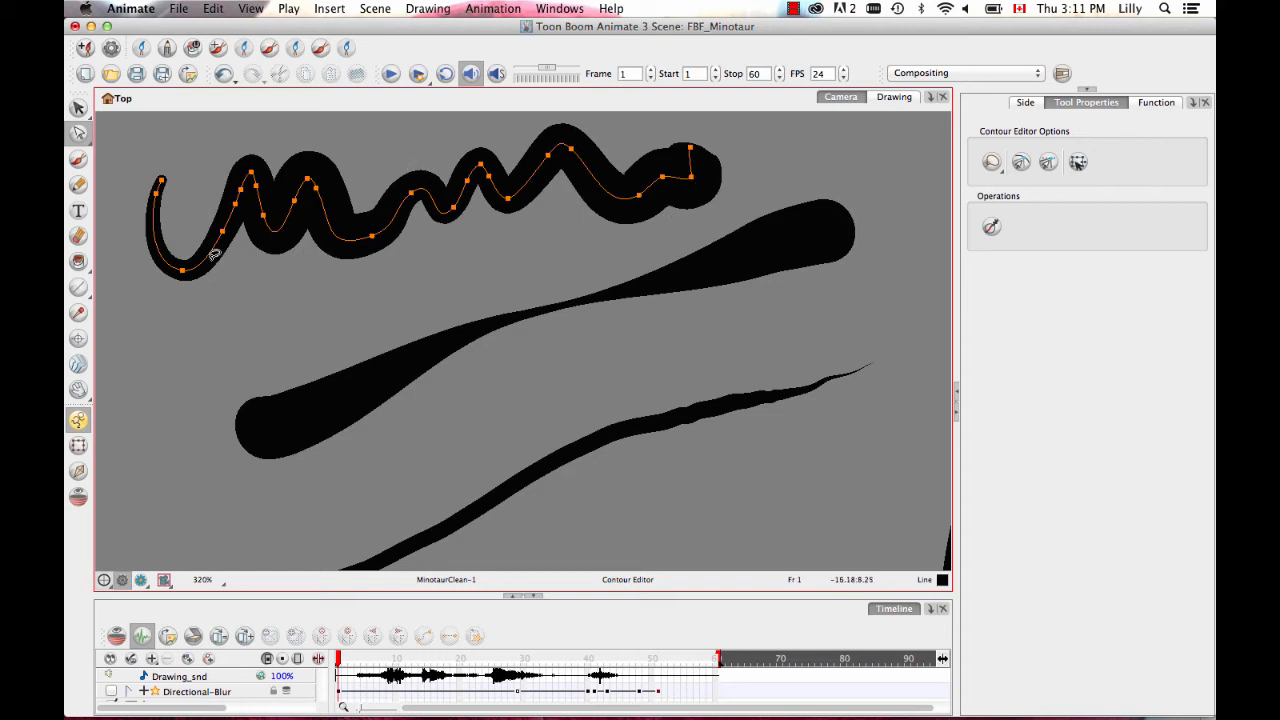
Step: Set the Pencil tool's Smoothing and Contour Smoothing both to 0 in the detailed pencil properties
click(79, 185)
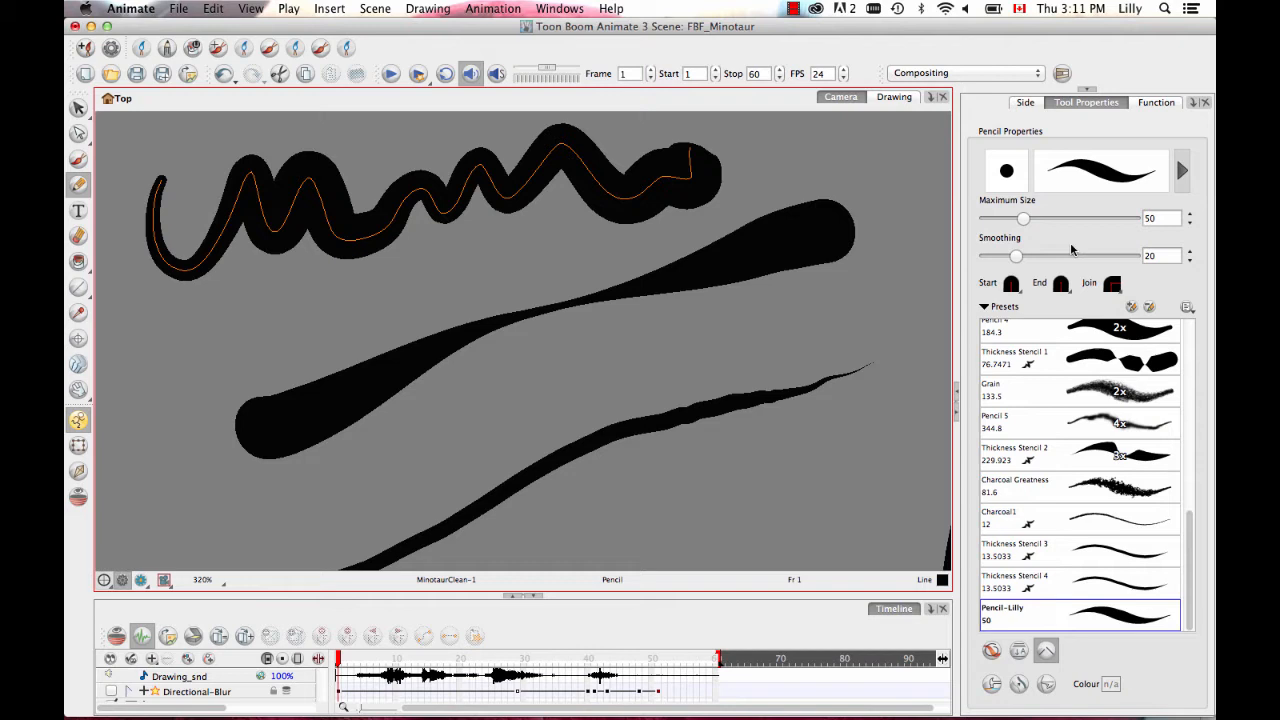
click(1182, 171)
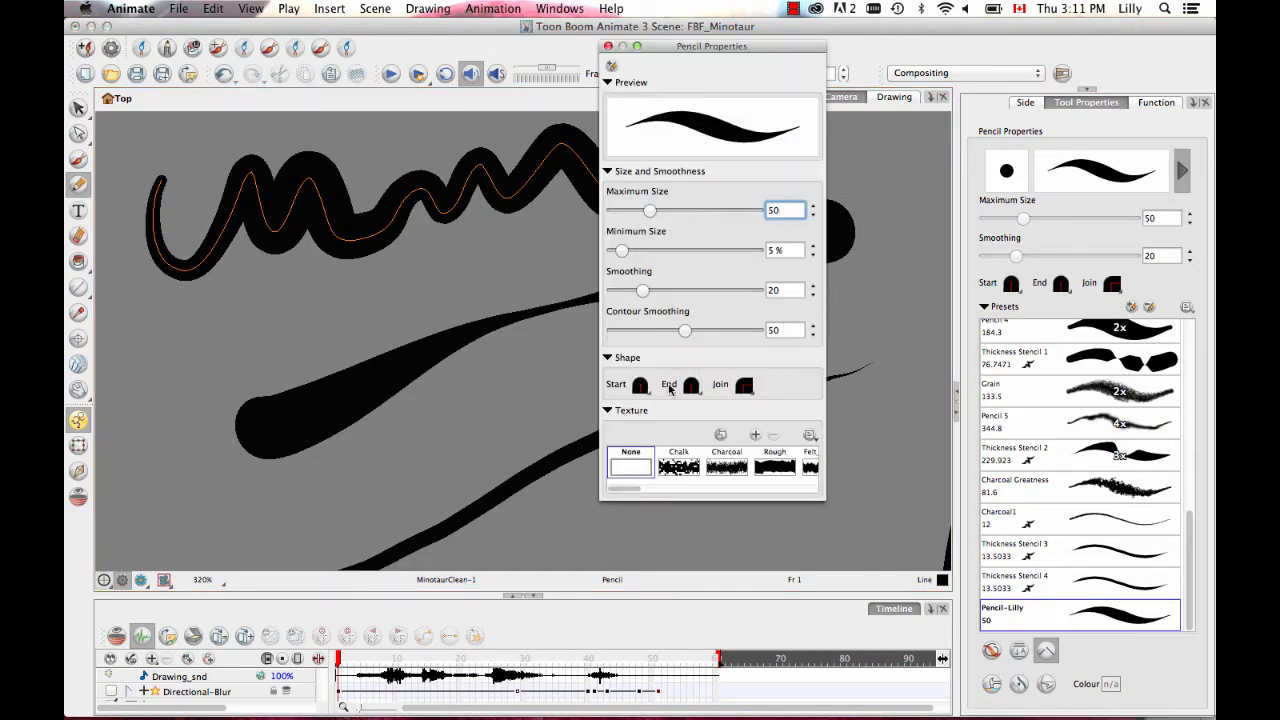
drag(641, 291, 678, 297)
drag(624, 298, 650, 298)
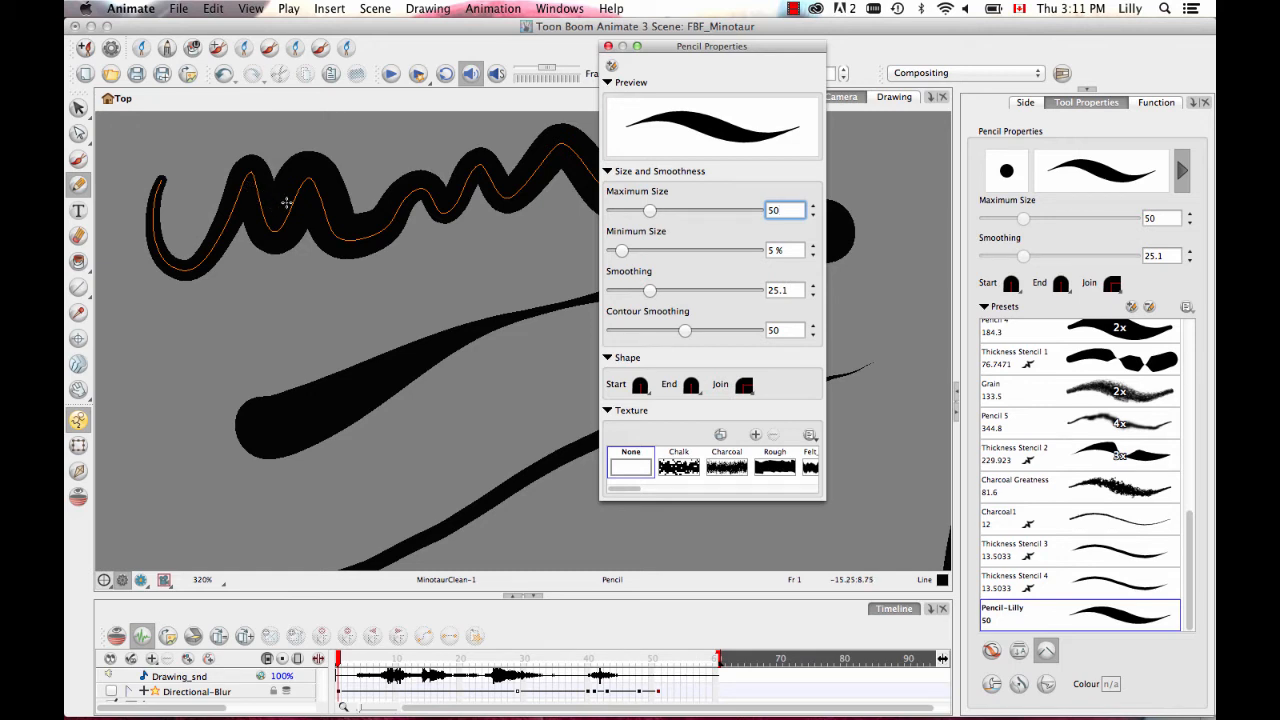
mouse_move(685, 331)
mouse_down()
mouse_move(671, 333)
mouse_move(707, 335)
mouse_up()
drag(702, 337, 714, 335)
drag(650, 290, 614, 290)
drag(714, 330, 614, 330)
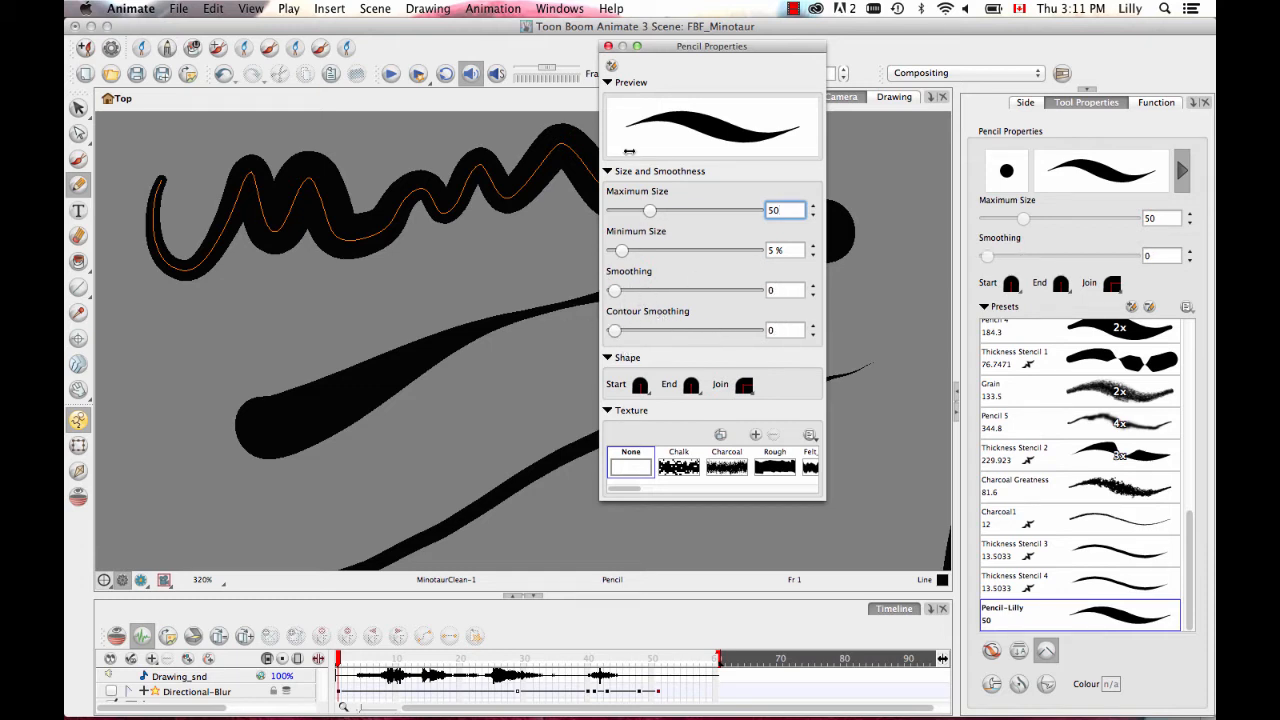
click(608, 46)
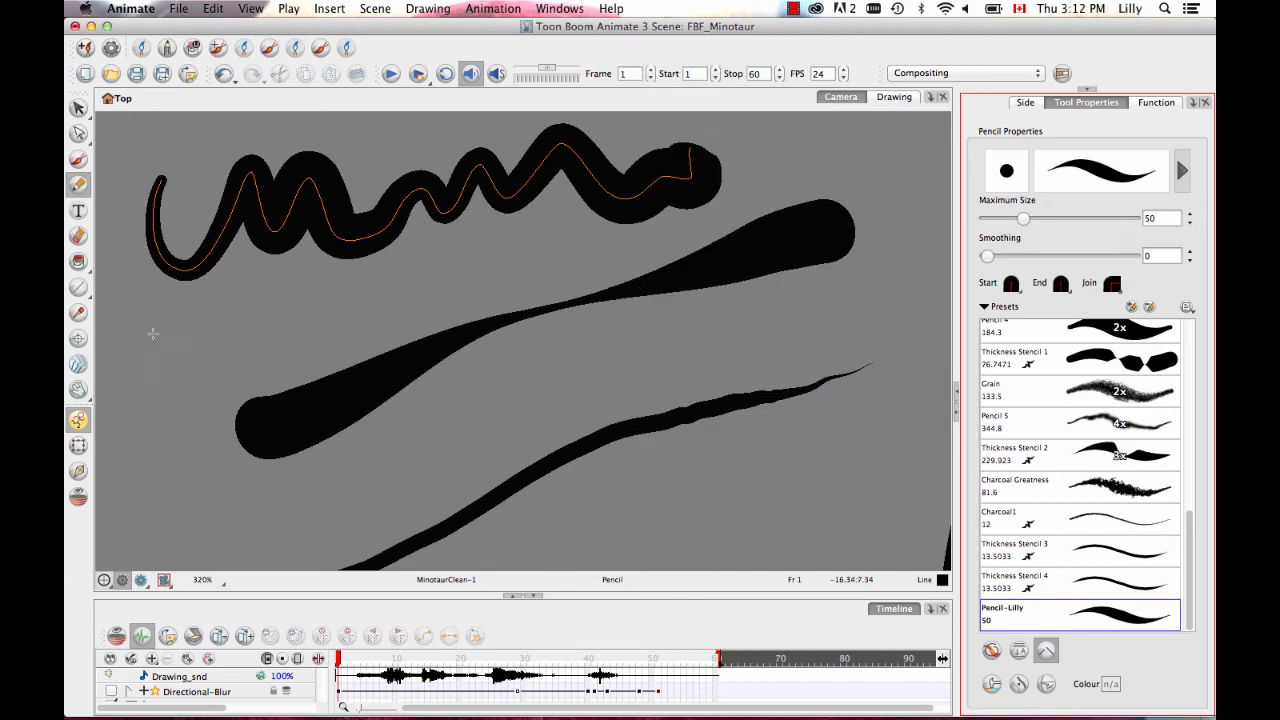
Step: Draw an unsmoothed thick wavy pencil stroke below the first and examine its points with the Contour Editor and the Pencil Editor
mouse_move(145, 352)
mouse_down()
mouse_move(265, 293)
mouse_move(532, 236)
mouse_up()
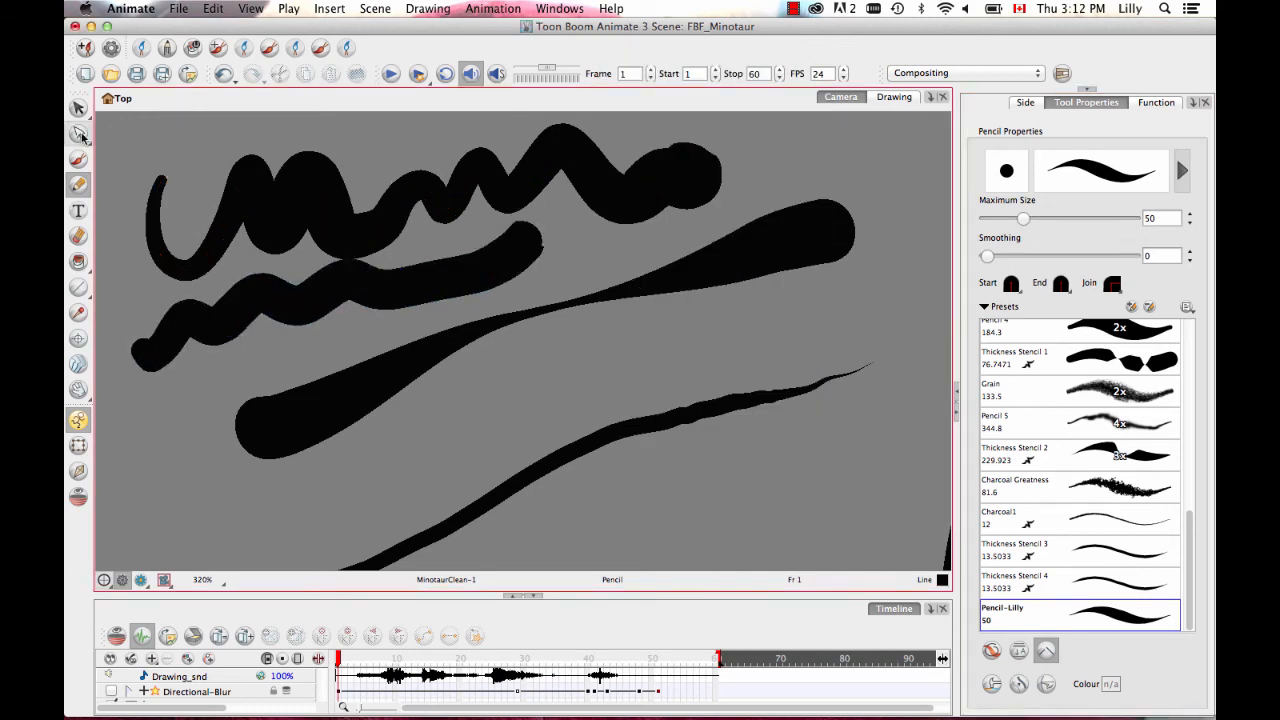
click(80, 135)
click(262, 292)
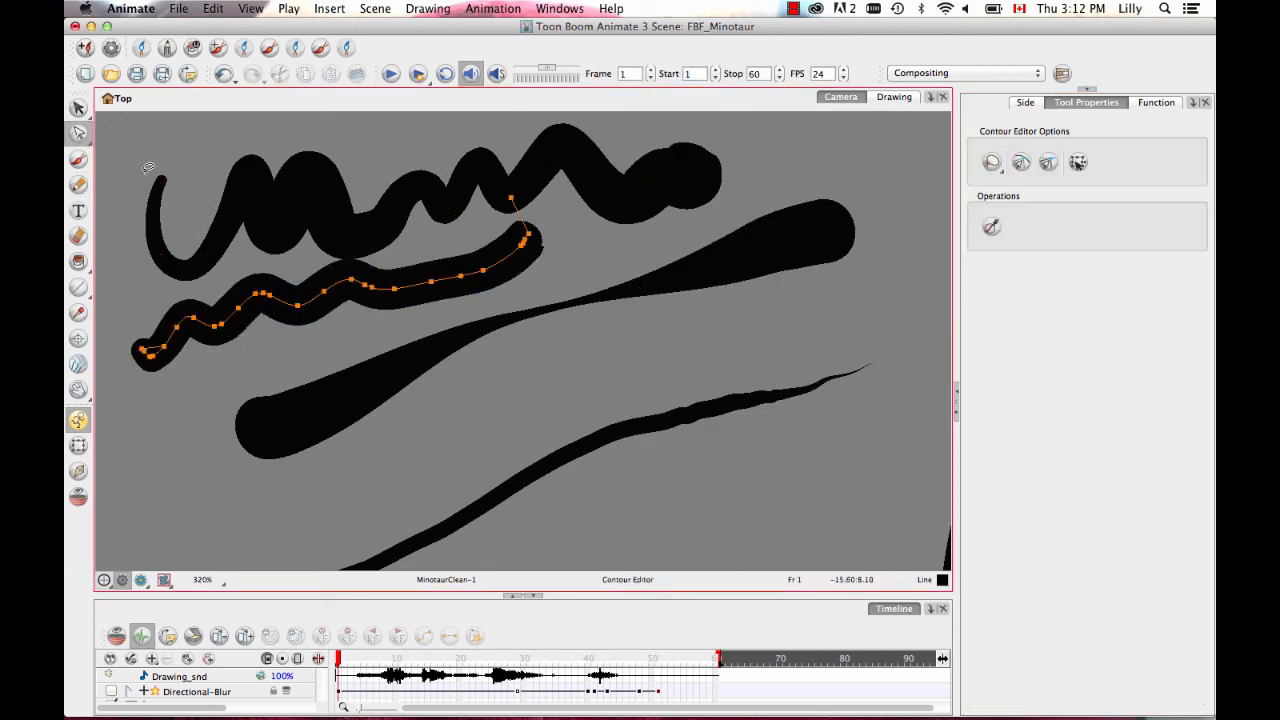
drag(80, 133, 135, 150)
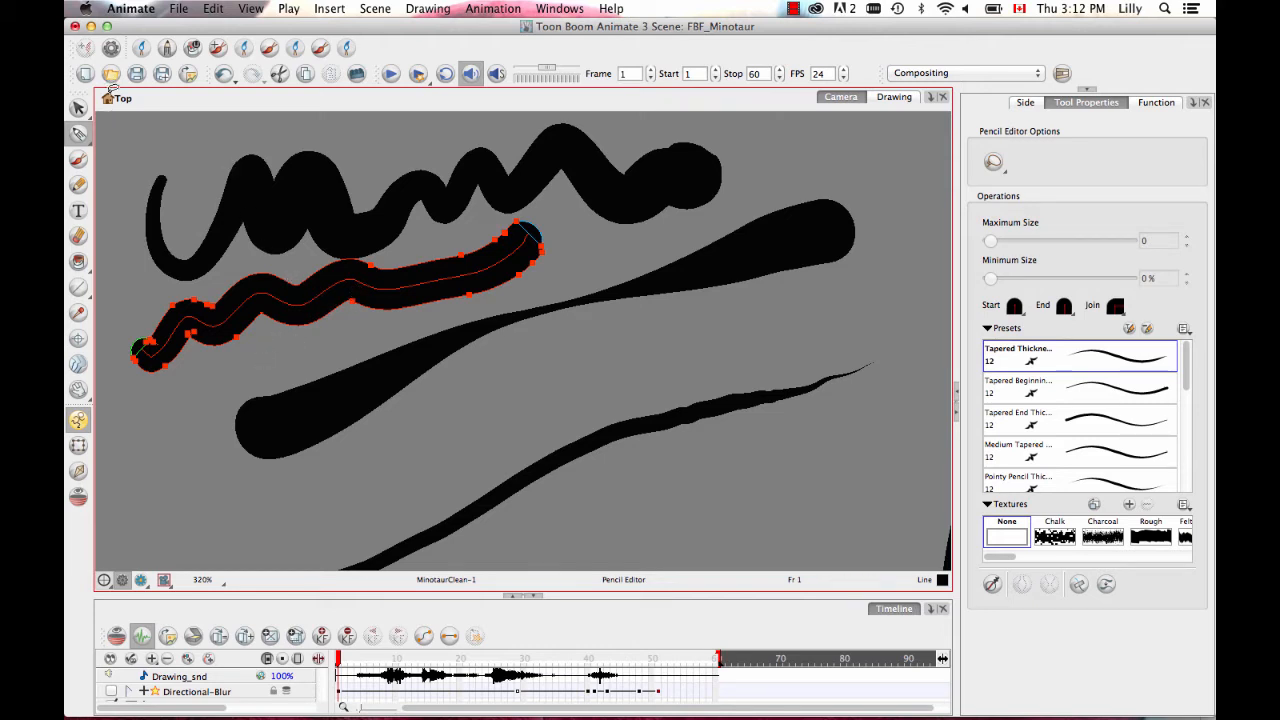
Step: Delete both thick wavy strokes above the pinched stroke
click(82, 110)
mouse_move(154, 396)
mouse_down()
mouse_move(152, 172)
mouse_move(134, 255)
mouse_up()
key(Delete)
Step: Try adding a pair of contour points to the lower half of the pinched stroke, and remove them again
click(78, 133)
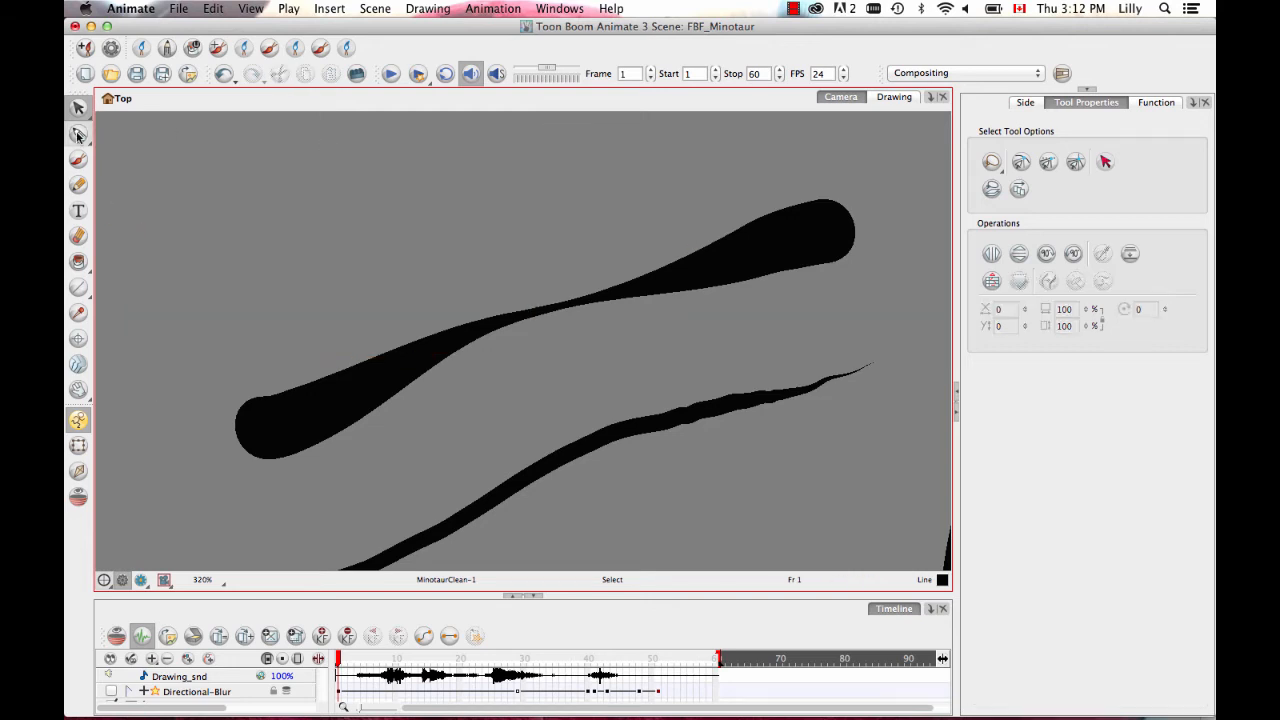
click(398, 410)
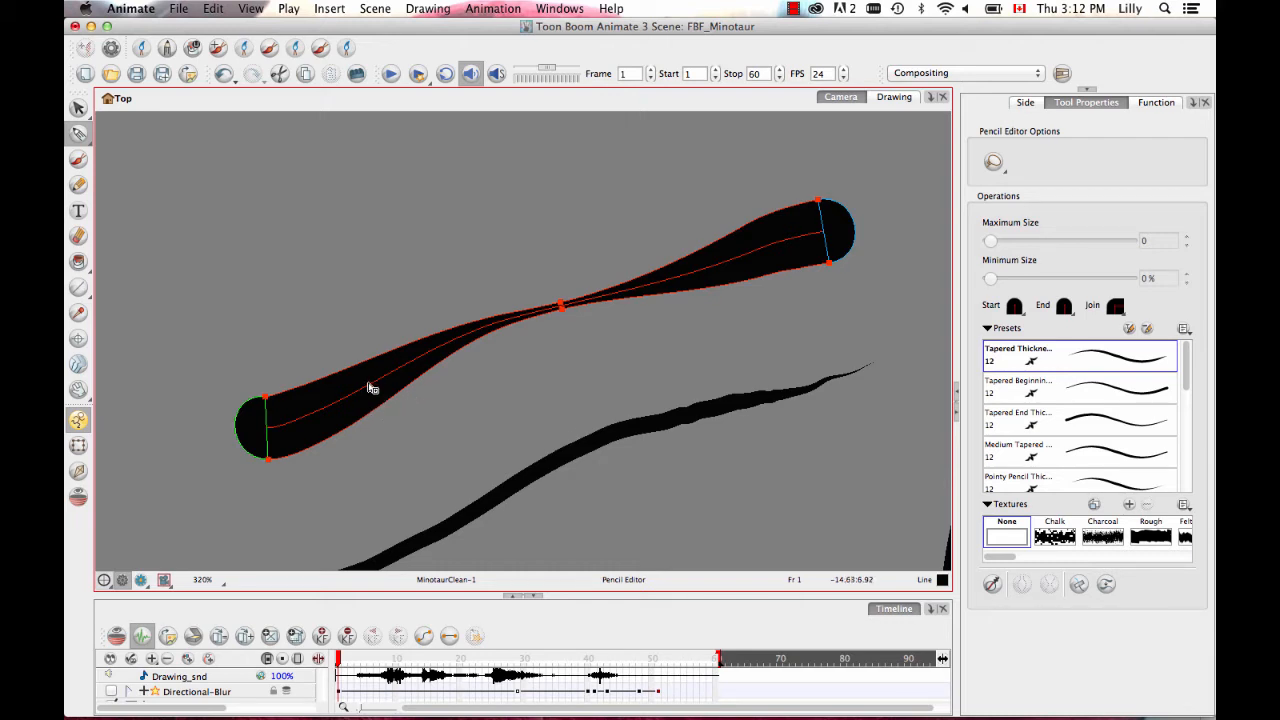
click(373, 388)
mouse_move(397, 342)
mouse_down()
mouse_move(429, 386)
mouse_move(405, 340)
mouse_up()
key(Delete)
Step: Draw a thick horizontal line above the pinched stroke with the Line tool at size 50
mouse_move(200, 172)
mouse_down()
mouse_move(543, 192)
mouse_move(598, 167)
mouse_move(677, 171)
mouse_up()
key(space)
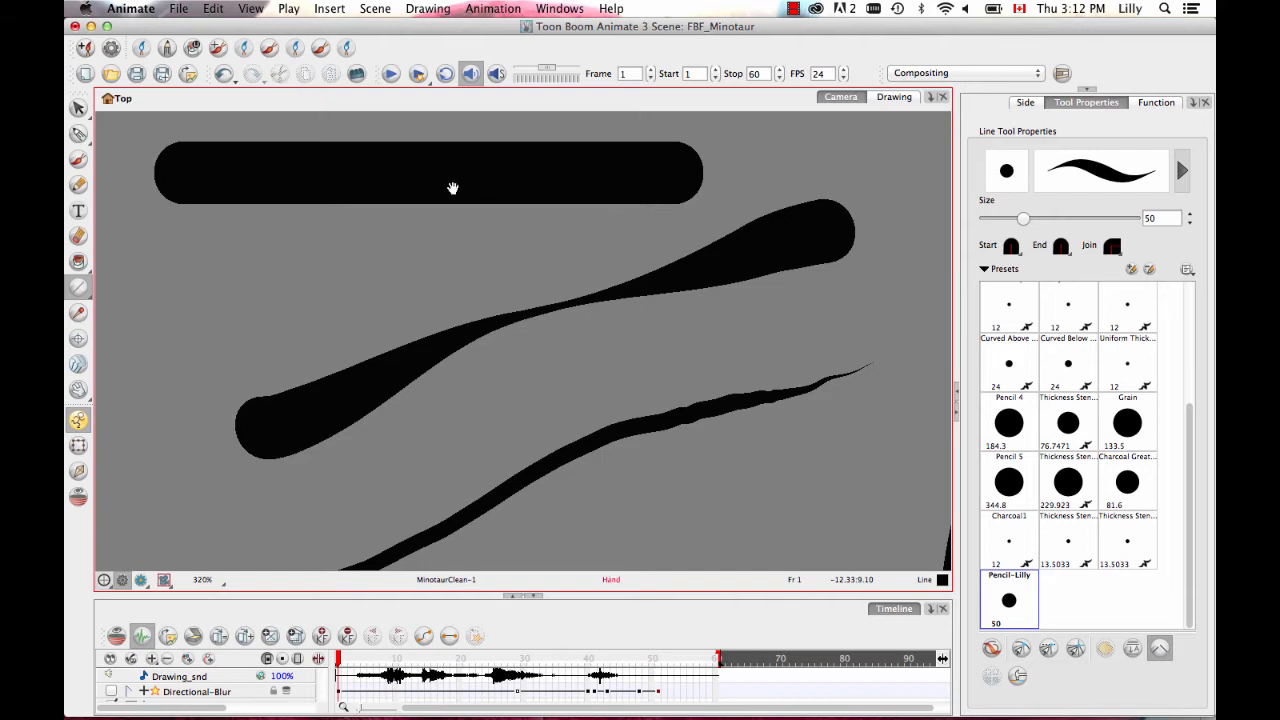
drag(452, 188, 420, 257)
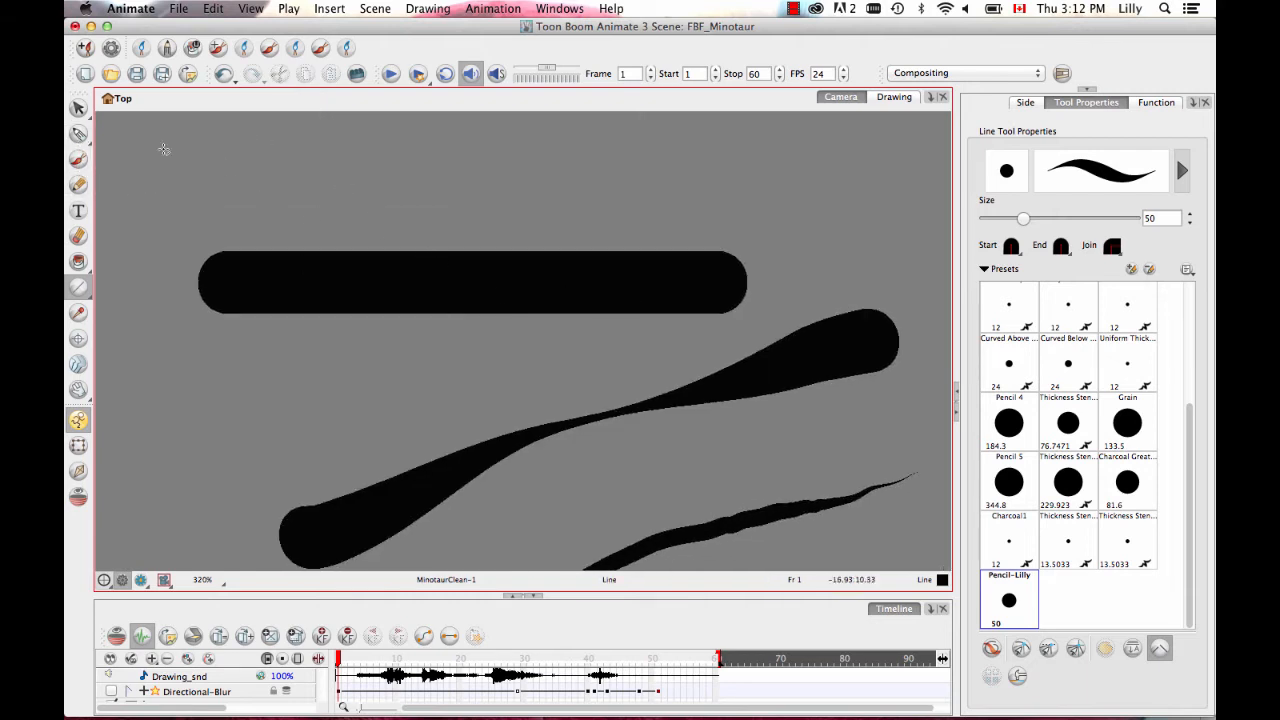
Step: Add two pairs of contour points inside the horizontal line with the Pencil Editor and pull both end pairs inward to narrow the ends
click(80, 134)
click(425, 265)
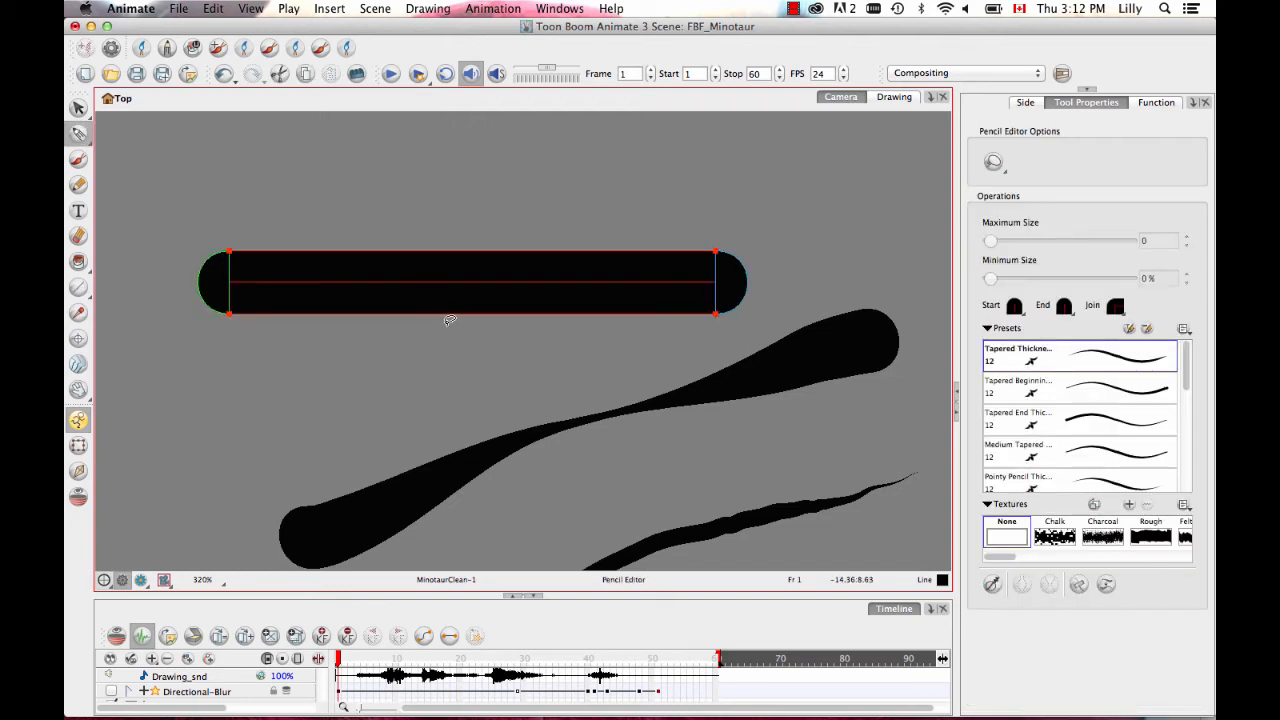
click(405, 290)
click(587, 290)
drag(231, 315, 229, 285)
drag(717, 316, 718, 286)
click(675, 335)
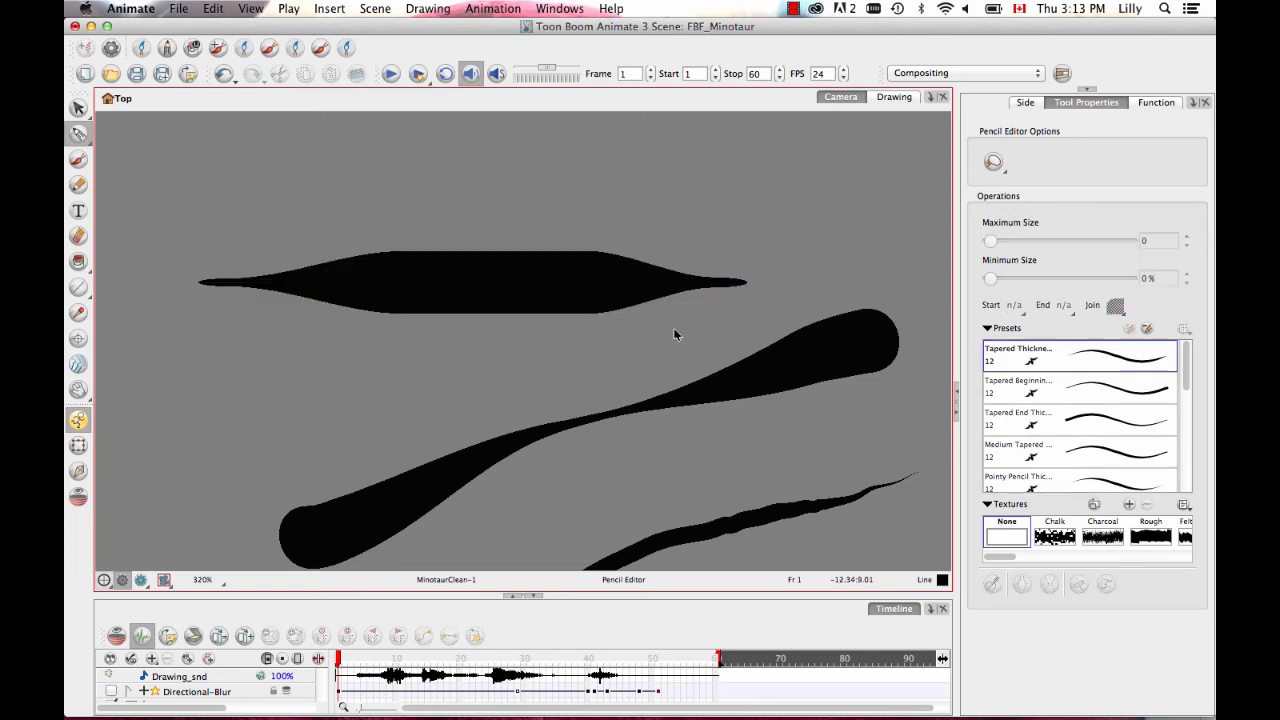
Step: Adjust the curve handles at the horizontal line's left end so its rounded tip becomes a sharp point
key(space)
drag(468, 304, 508, 251)
key(2)
key(2)
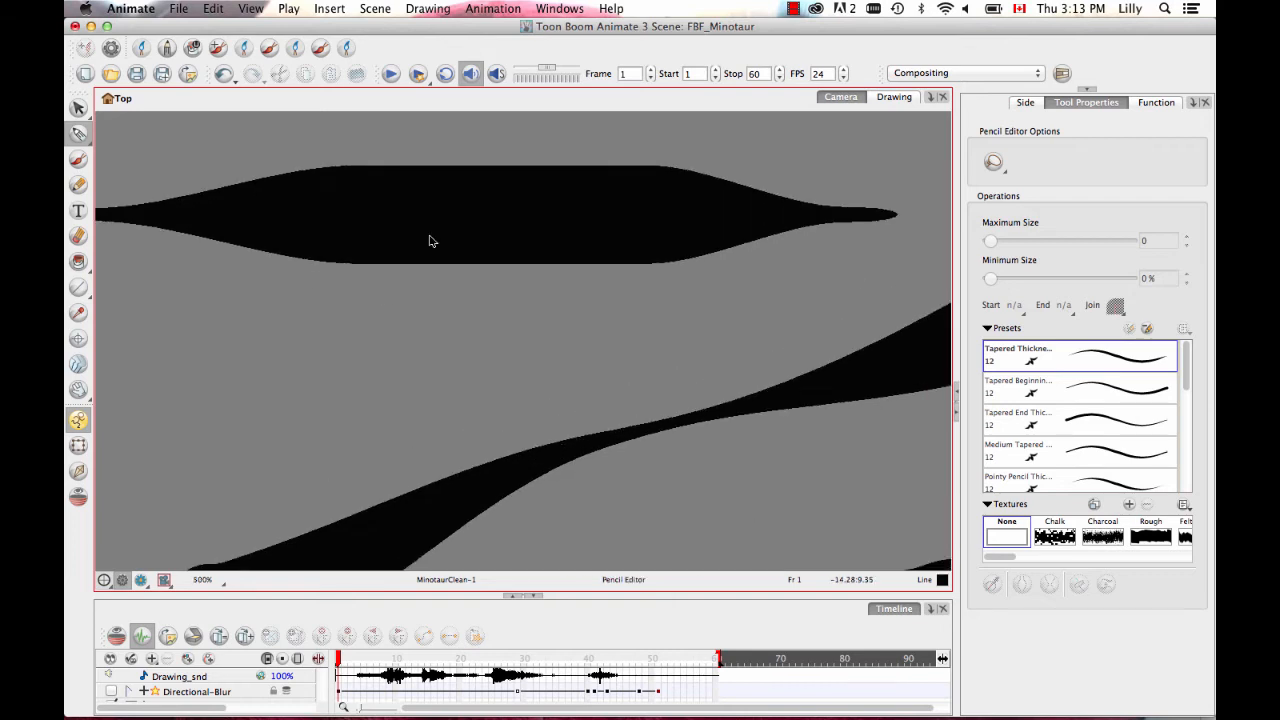
key(space)
drag(301, 283, 466, 311)
drag(380, 206, 390, 344)
click(305, 258)
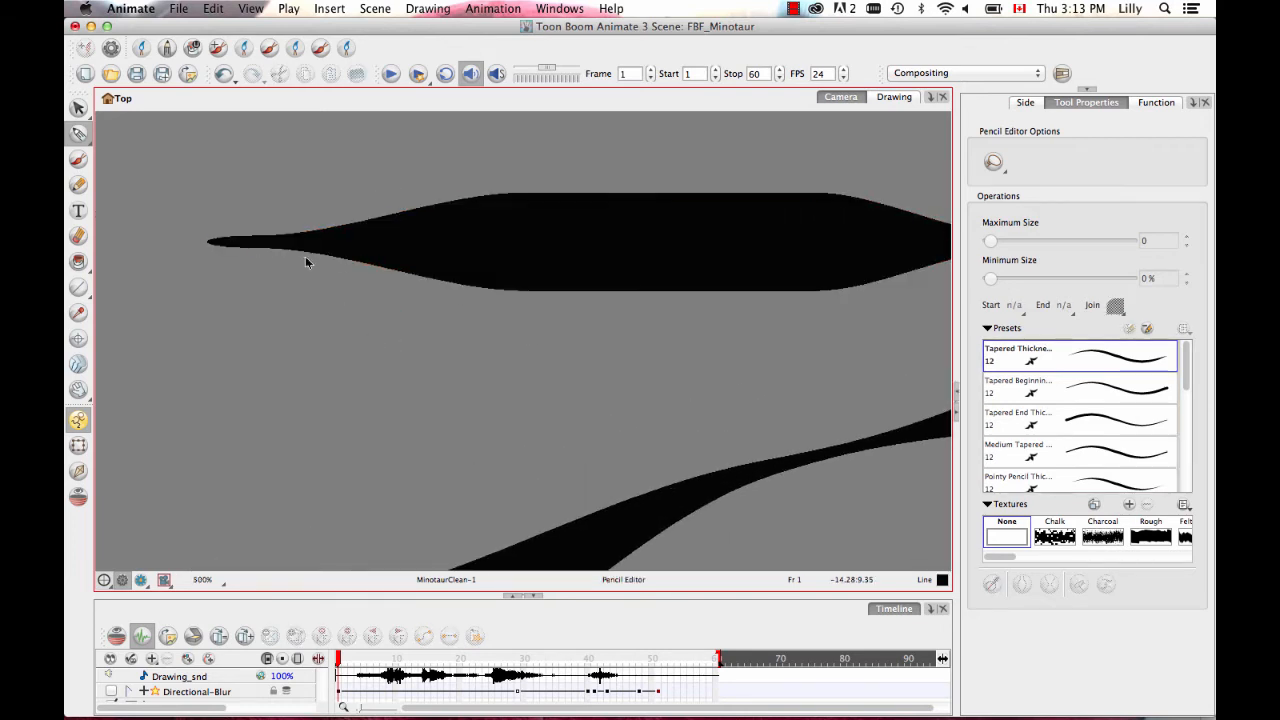
key(space)
drag(322, 308, 434, 335)
mouse_move(398, 258)
mouse_down()
mouse_move(409, 203)
mouse_move(402, 254)
mouse_up()
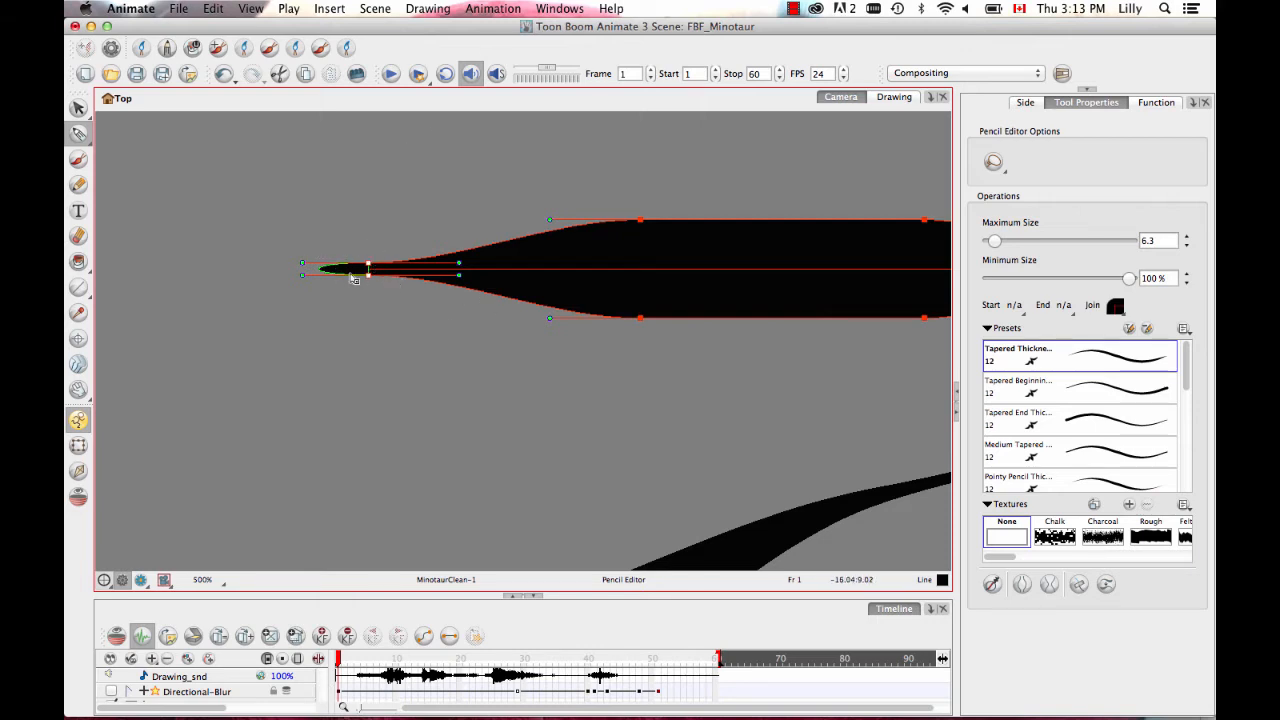
scroll(371, 309, up, 1)
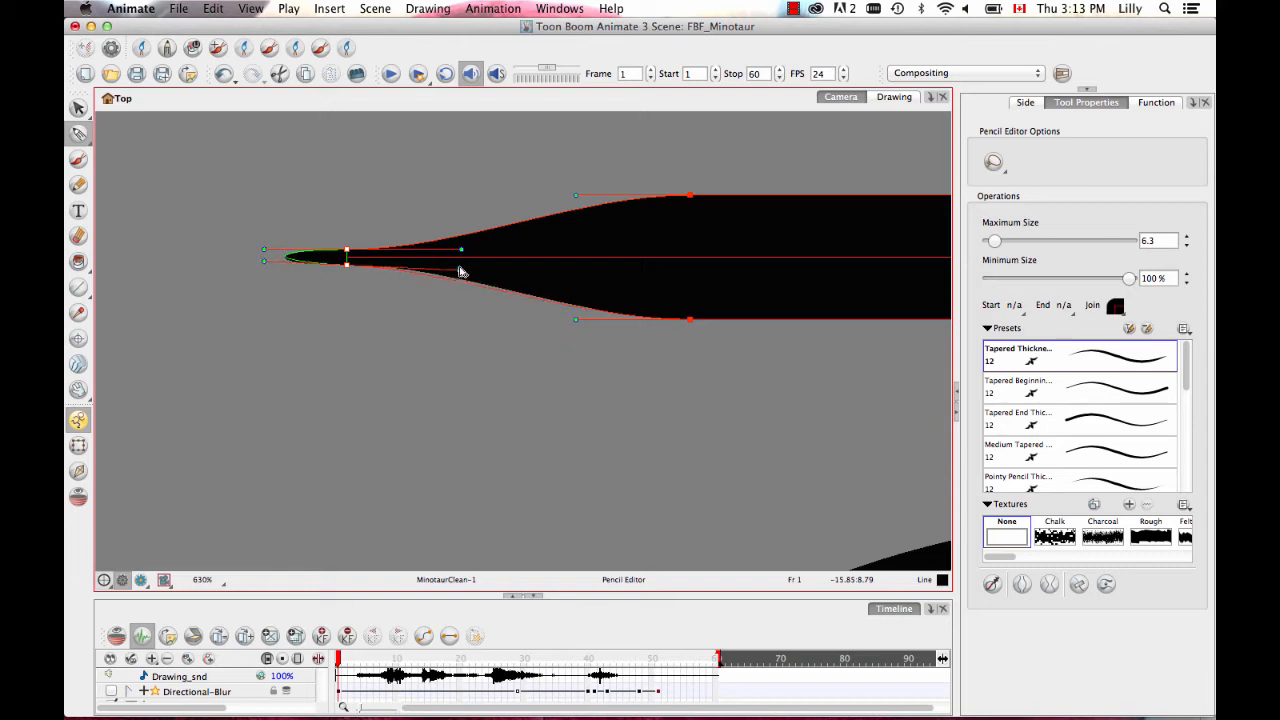
mouse_move(460, 272)
mouse_down()
mouse_move(451, 289)
mouse_move(457, 278)
mouse_up()
click(446, 316)
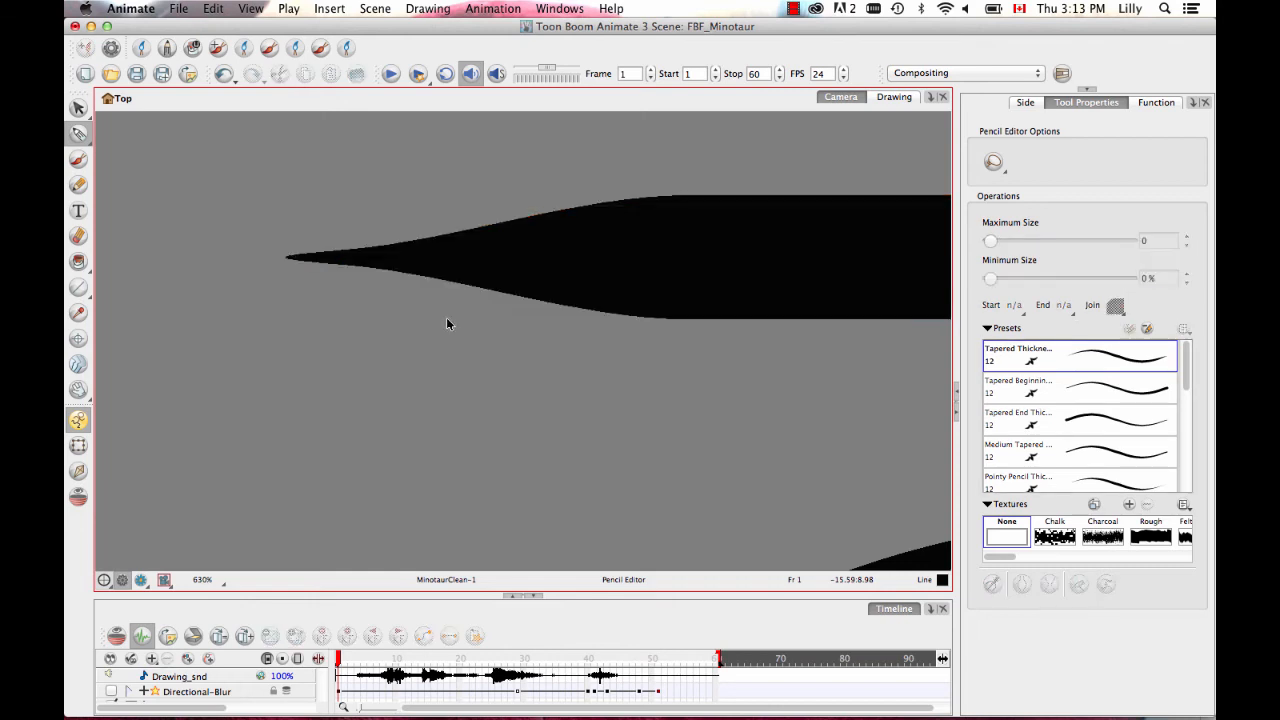
Step: Bring the curve handles at the horizontal line's right end together to form a sharp tip, and check the left tip's handles
scroll(300, 280, right, 10)
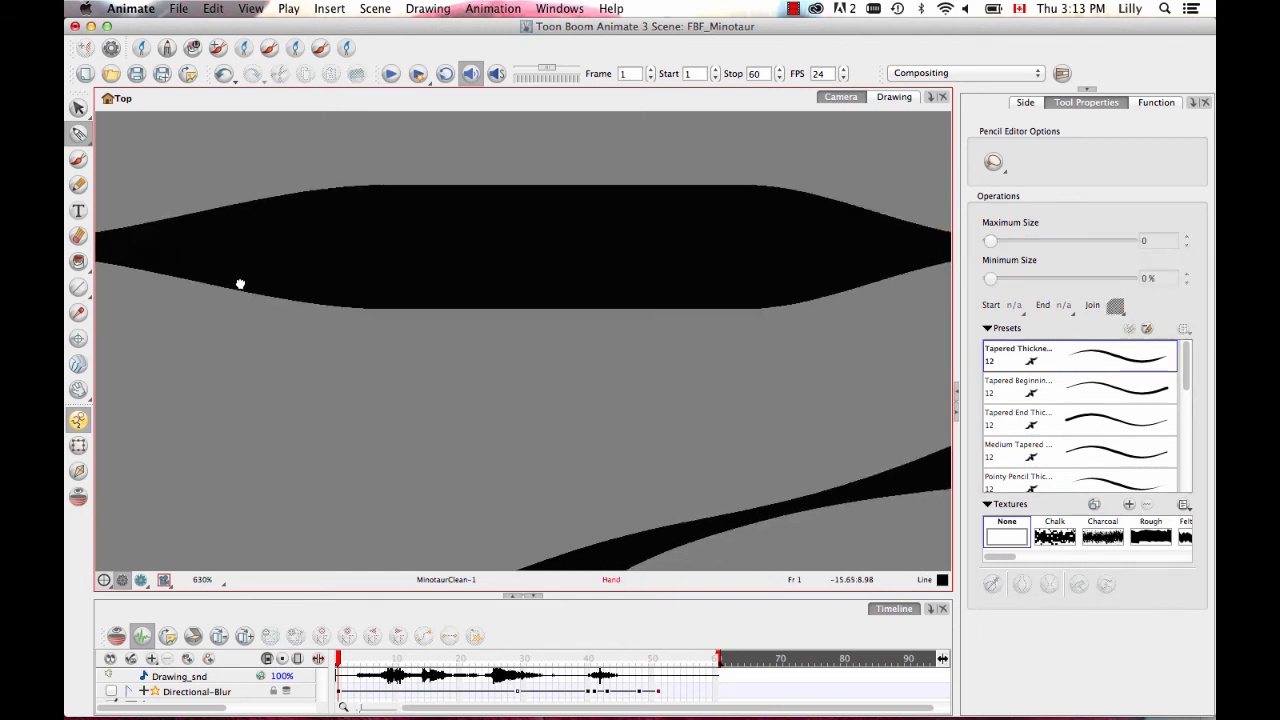
scroll(263, 272, down, 5)
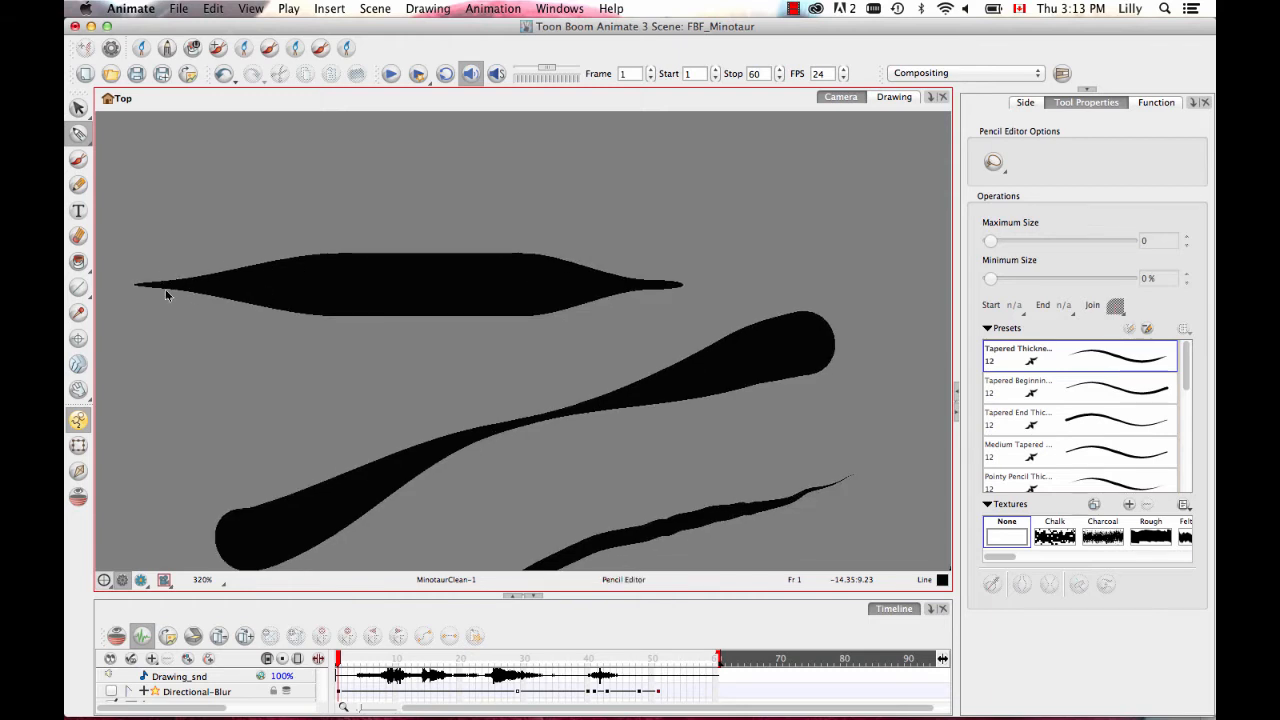
click(212, 285)
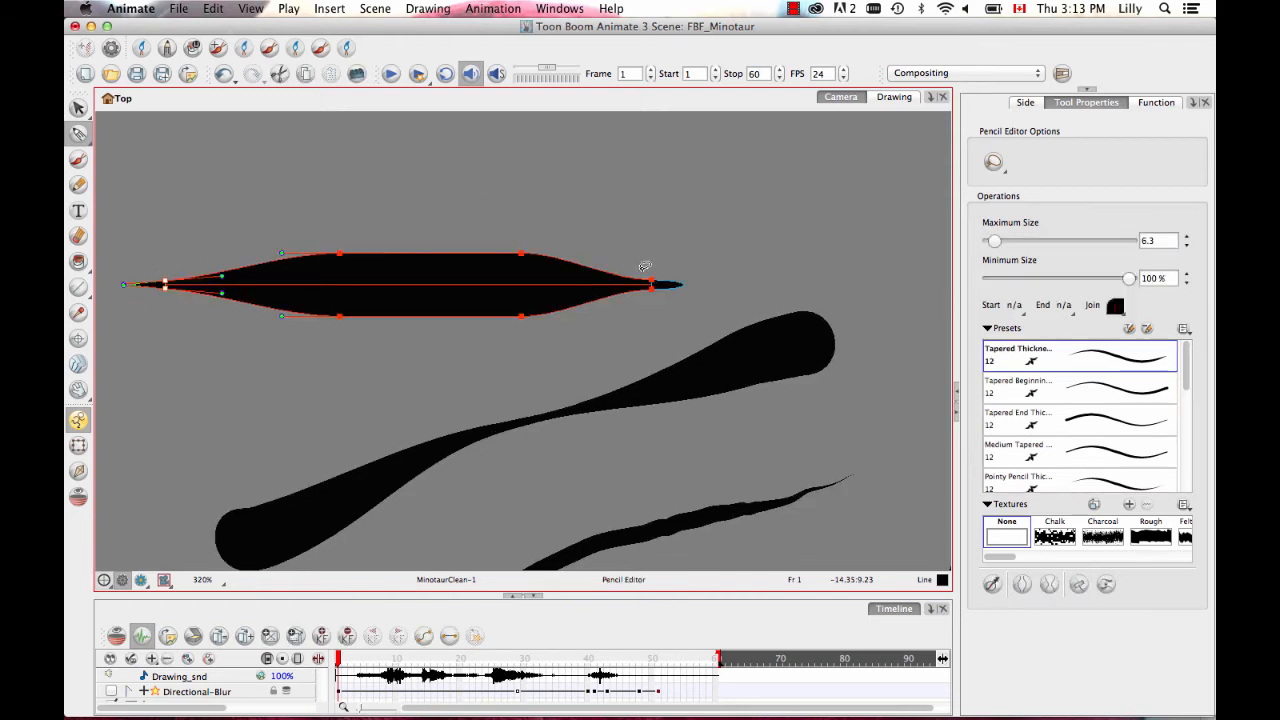
click(729, 207)
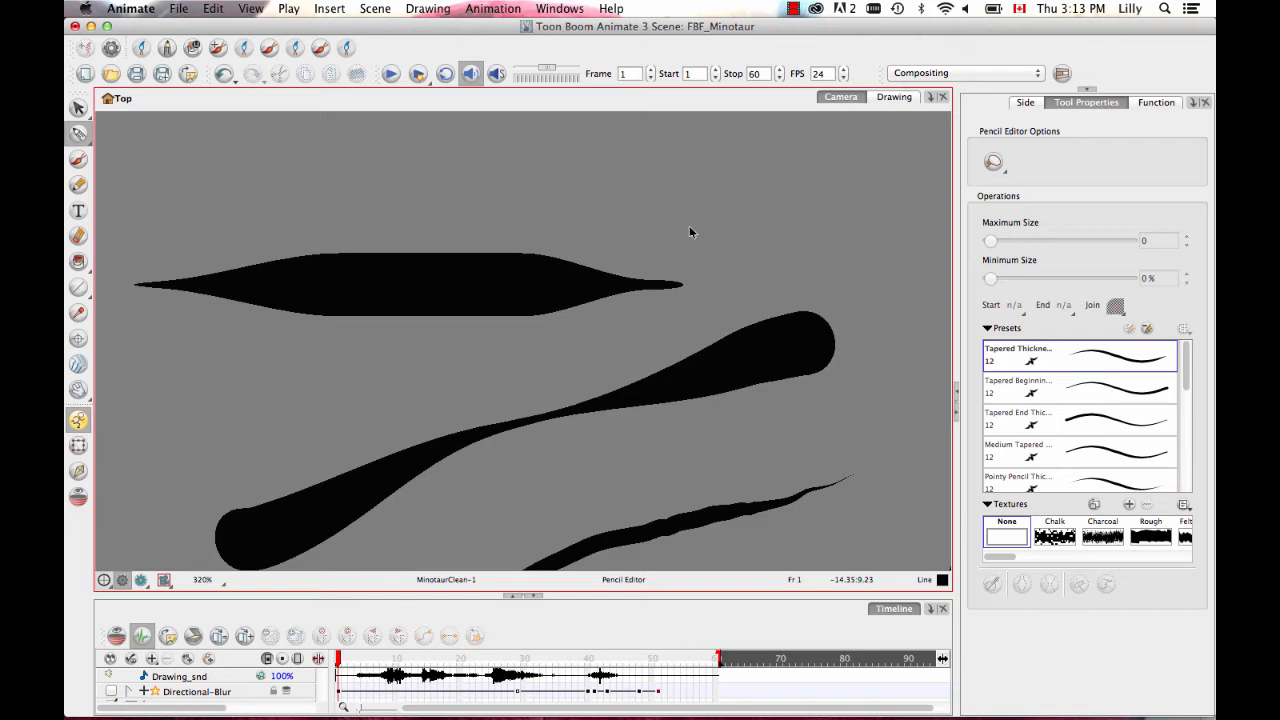
click(696, 275)
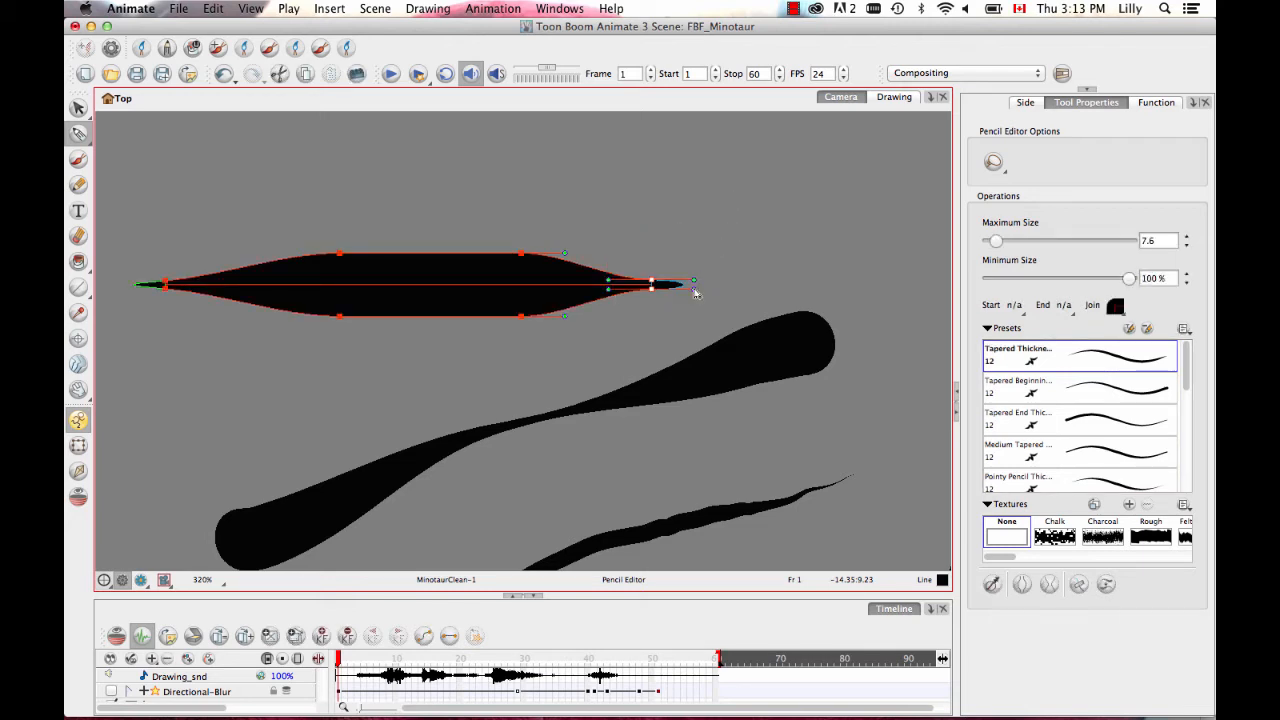
drag(694, 290, 695, 282)
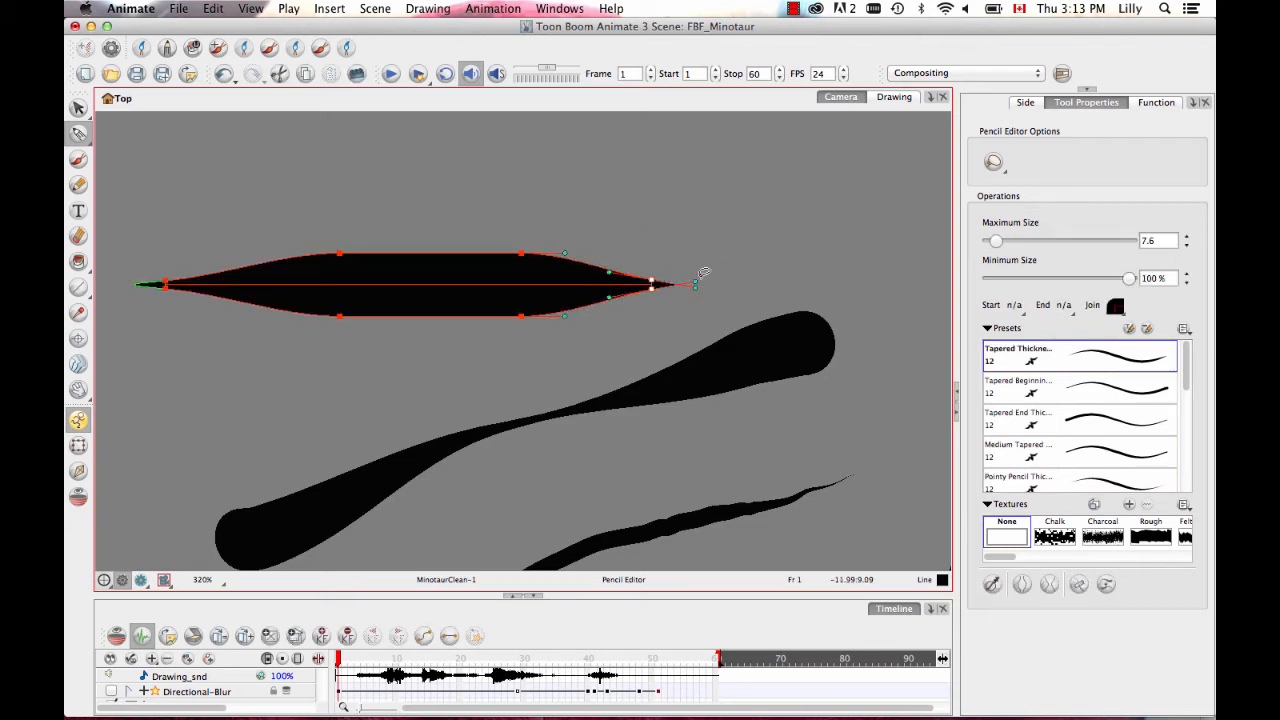
click(725, 287)
mouse_move(492, 241)
mouse_down()
mouse_move(471, 334)
mouse_move(510, 357)
mouse_up()
click(260, 158)
mouse_move(151, 252)
mouse_down()
mouse_move(179, 251)
mouse_move(196, 298)
mouse_up()
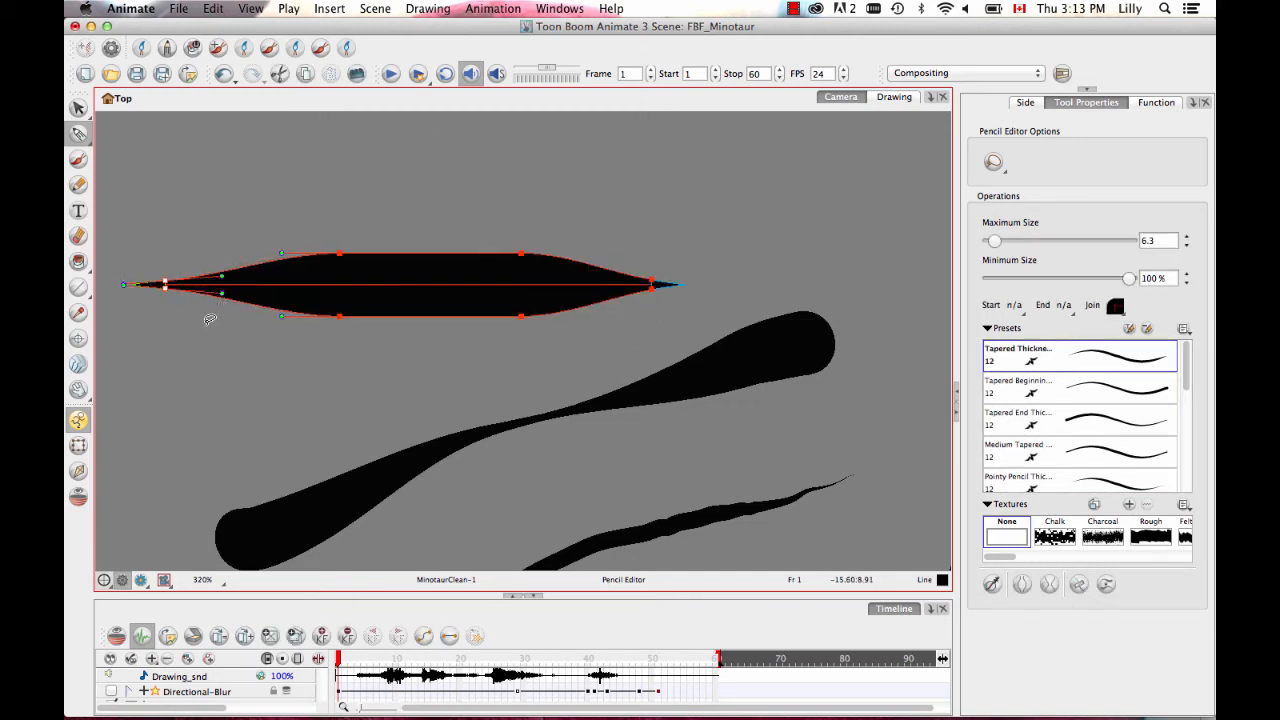
click(246, 322)
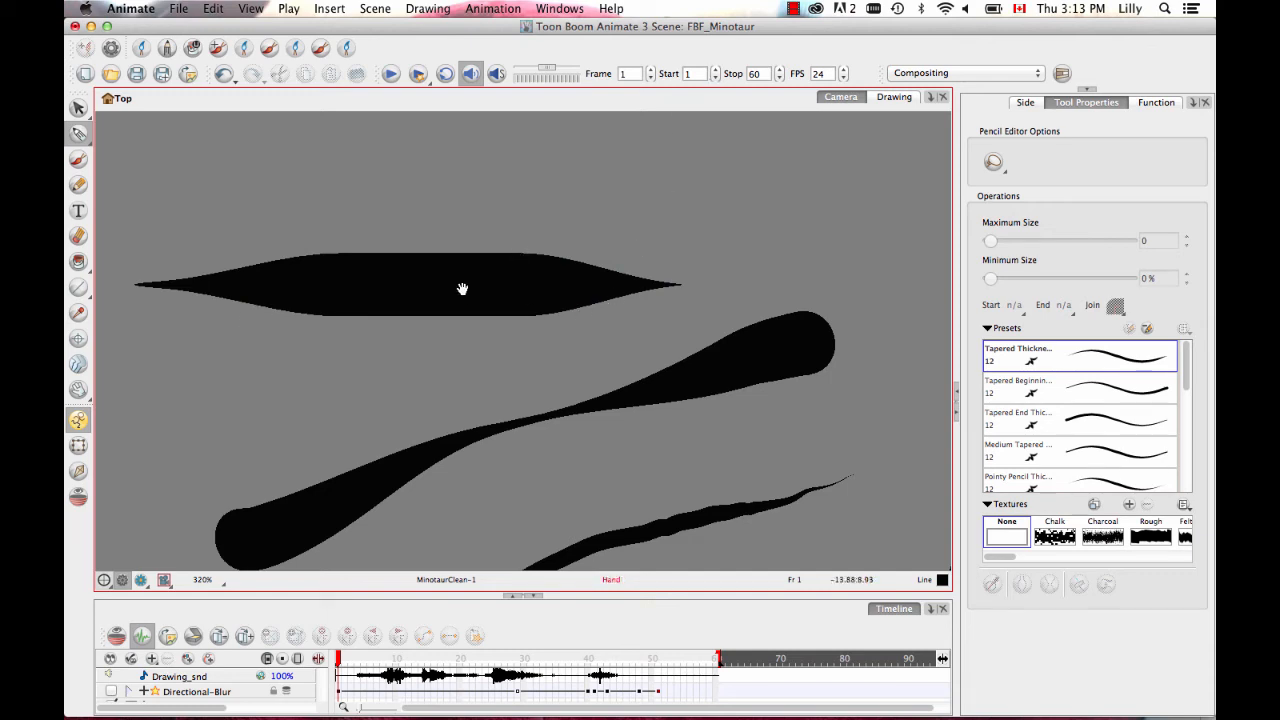
Step: Add a pair of contour points near the middle of the horizontal line and pull them inward to pinch its centre
drag(463, 289, 505, 282)
drag(428, 200, 430, 208)
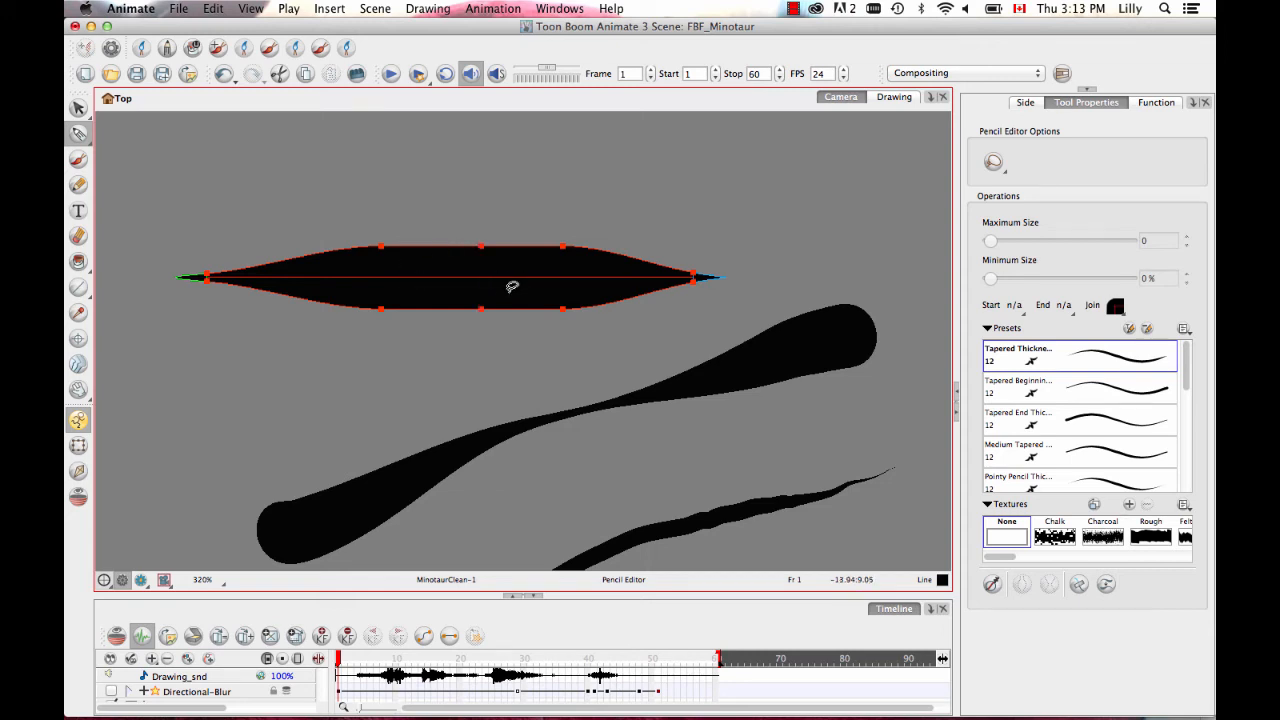
drag(480, 308, 486, 278)
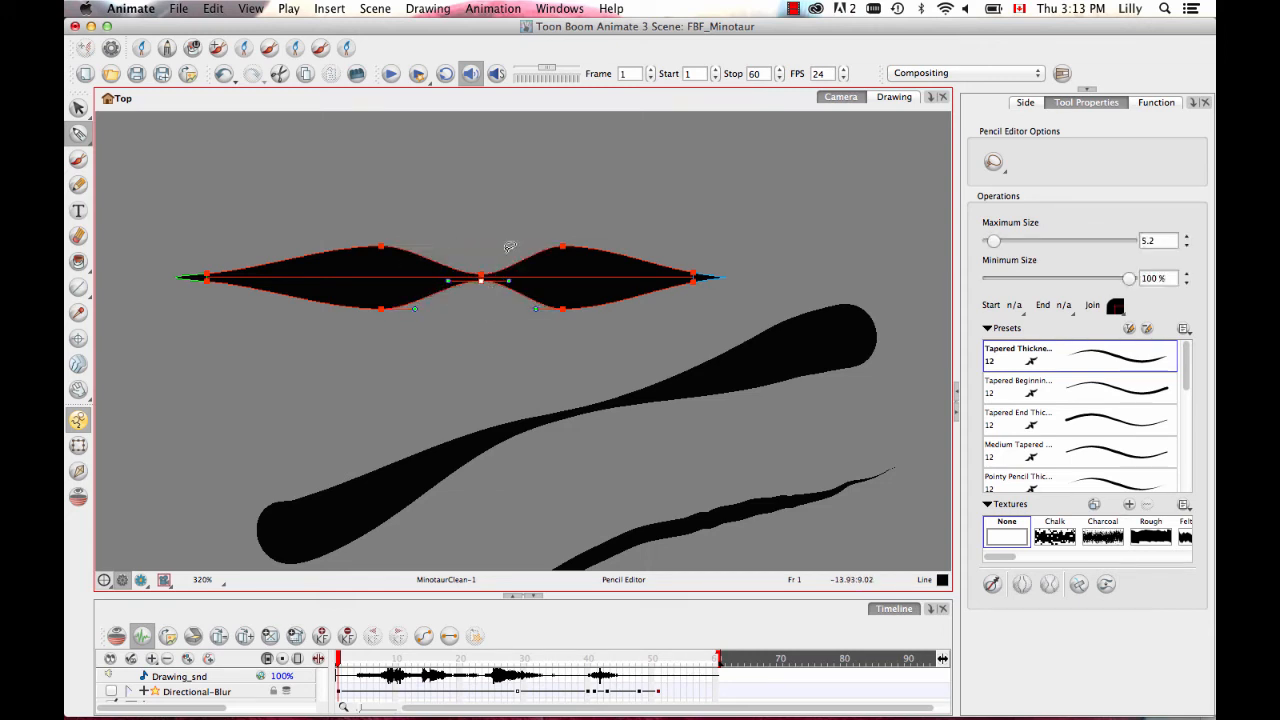
click(539, 194)
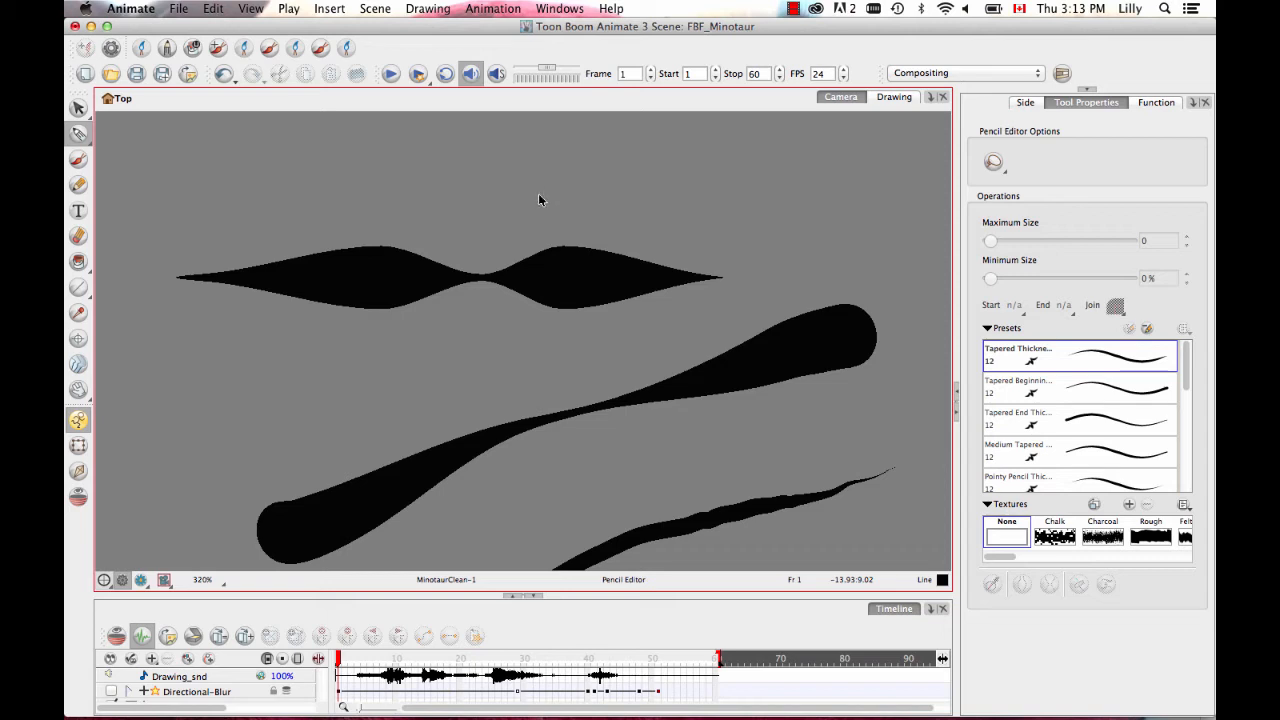
Step: Select the reshaped horizontal line with the Select tool and examine its pencil size properties
click(332, 255)
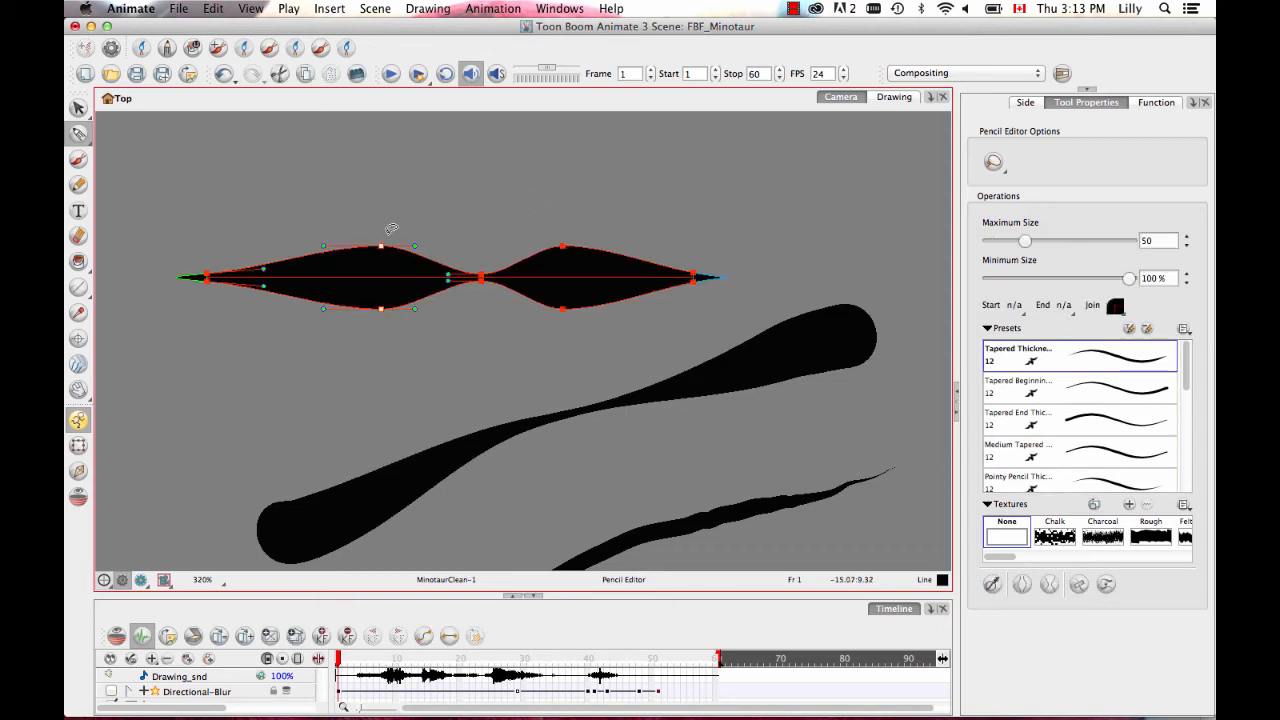
click(186, 146)
click(79, 107)
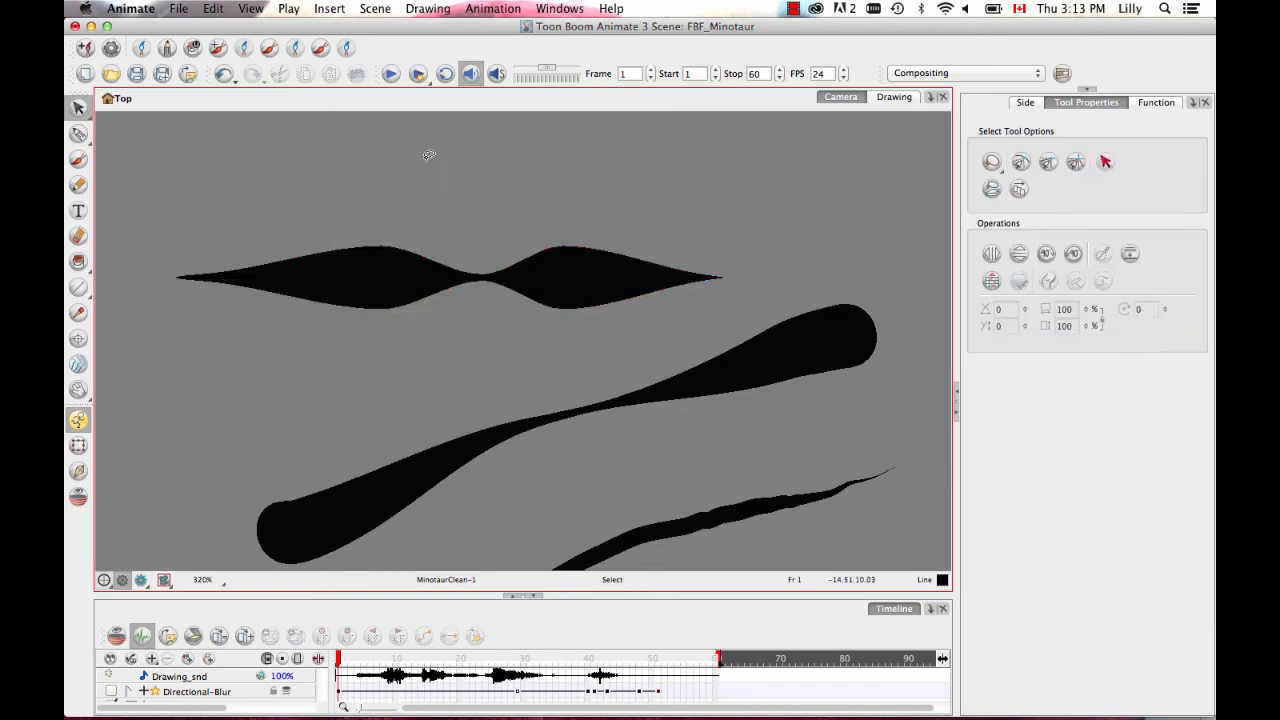
click(440, 277)
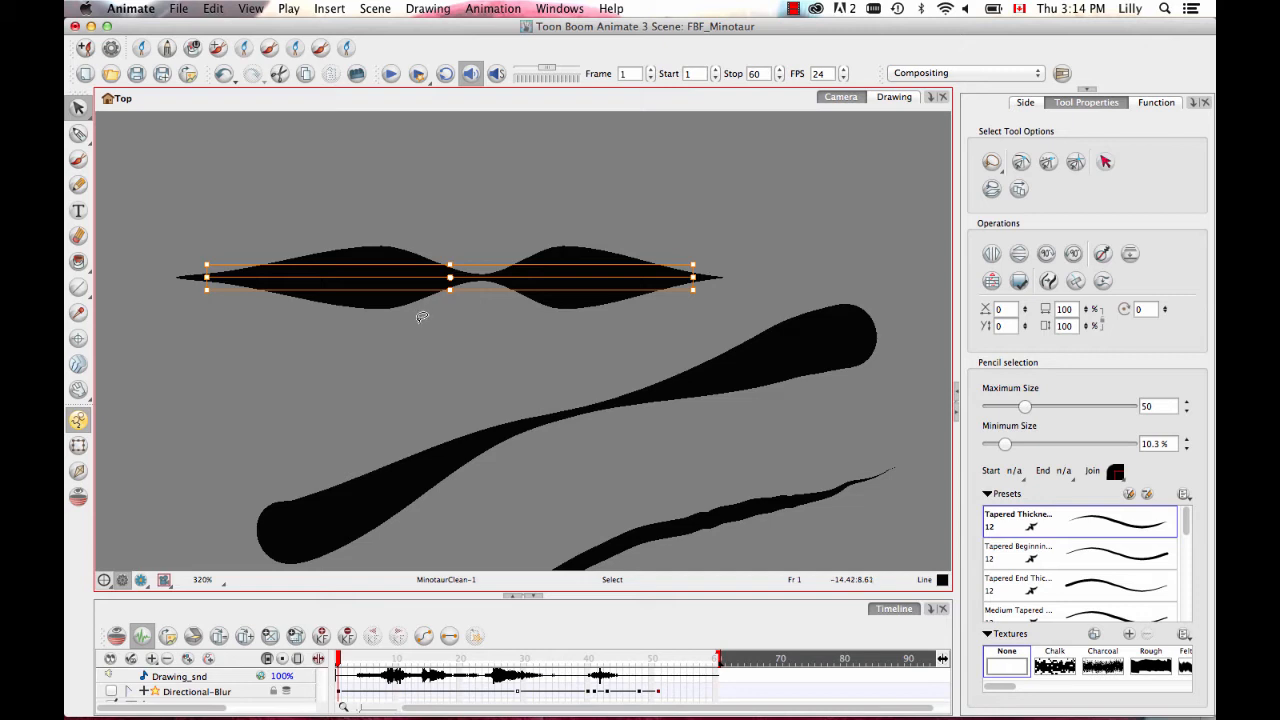
click(368, 339)
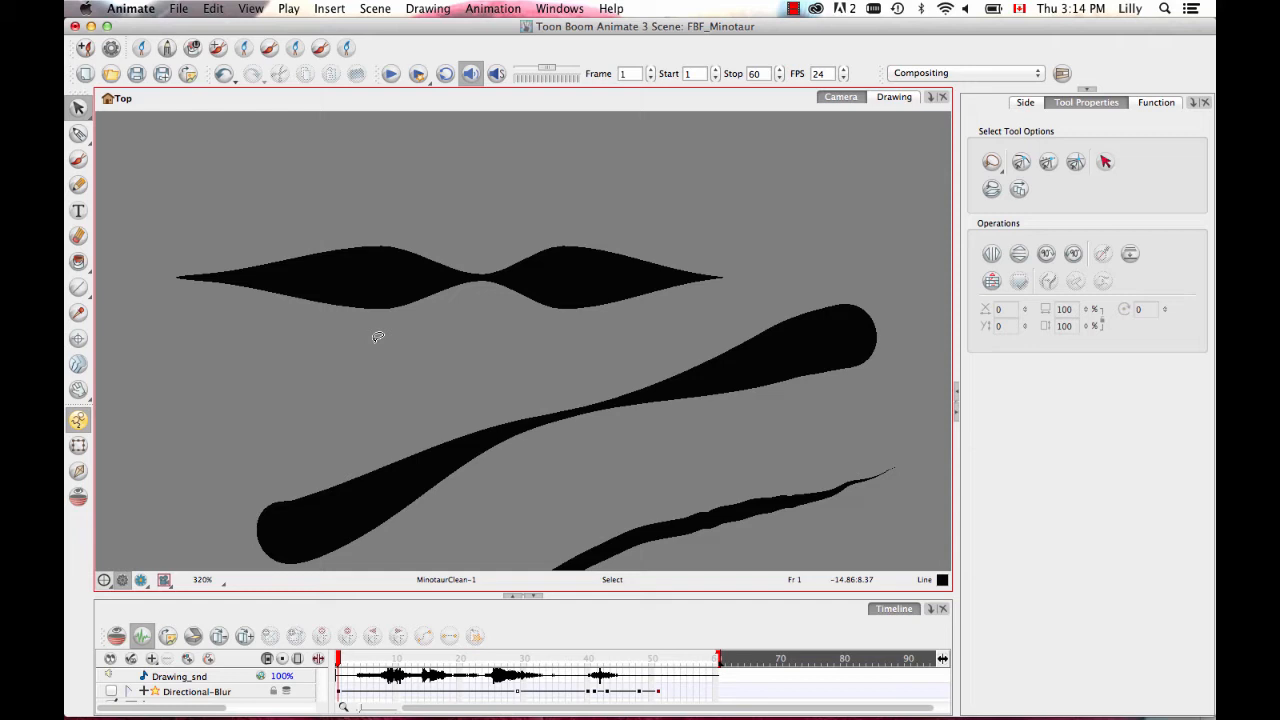
mouse_move(294, 357)
mouse_down()
mouse_move(386, 177)
mouse_move(340, 343)
mouse_up()
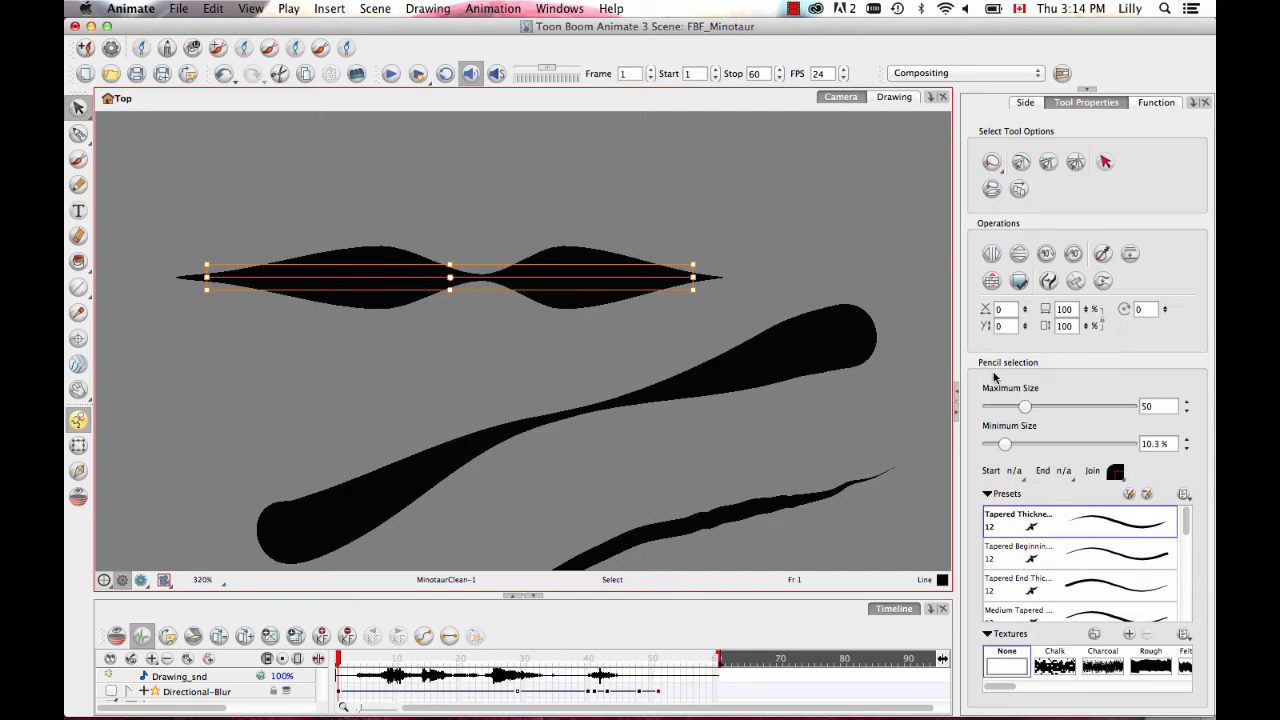
Step: Paint a wavy test stroke above the horizontal line with the Texture 5 brush at size 50, and select it for comparison
click(78, 158)
mouse_move(186, 154)
mouse_down()
mouse_move(560, 190)
mouse_move(635, 170)
mouse_up()
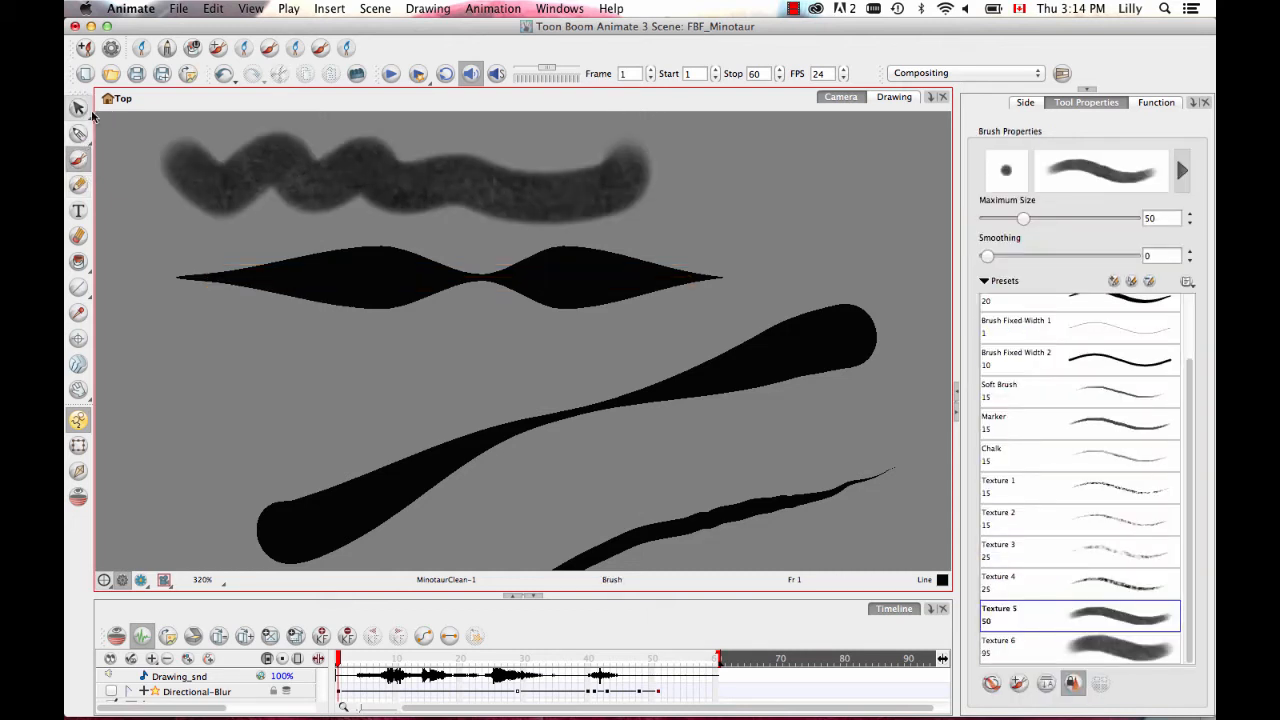
click(78, 107)
click(429, 190)
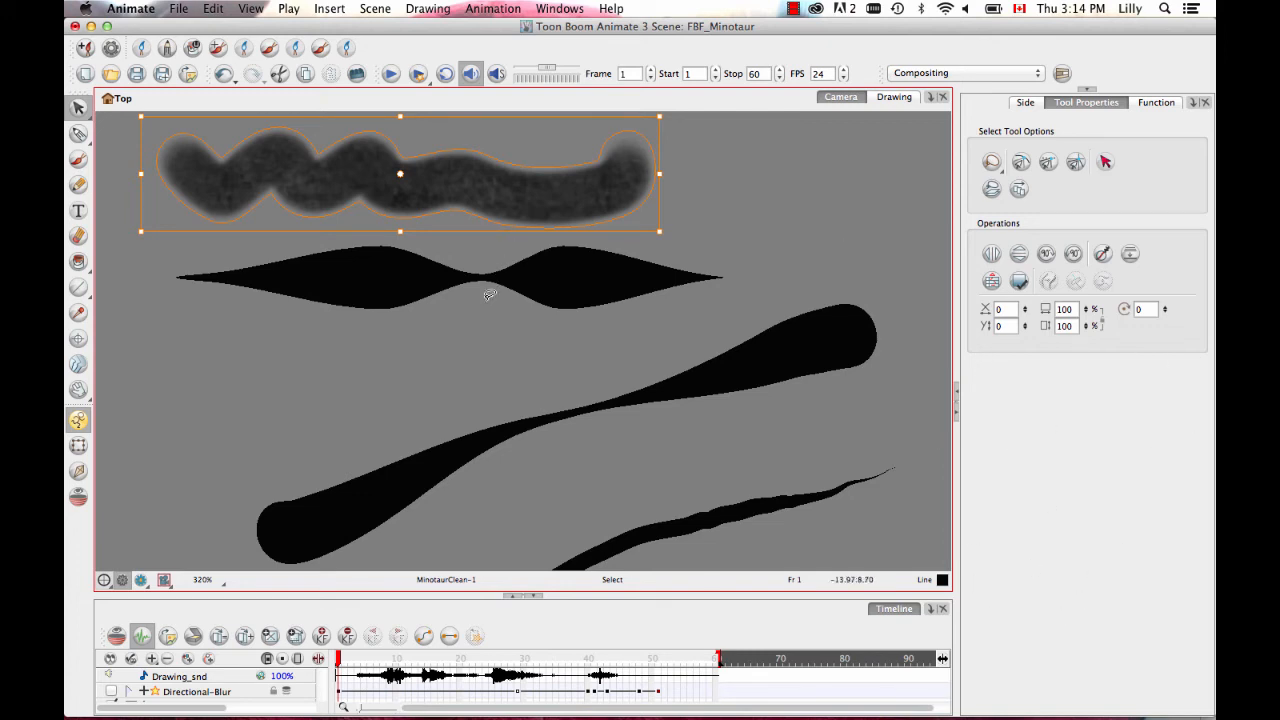
Step: Set the horizontal line's maximum size to 37.6 and its minimum size to 14.8%
click(445, 292)
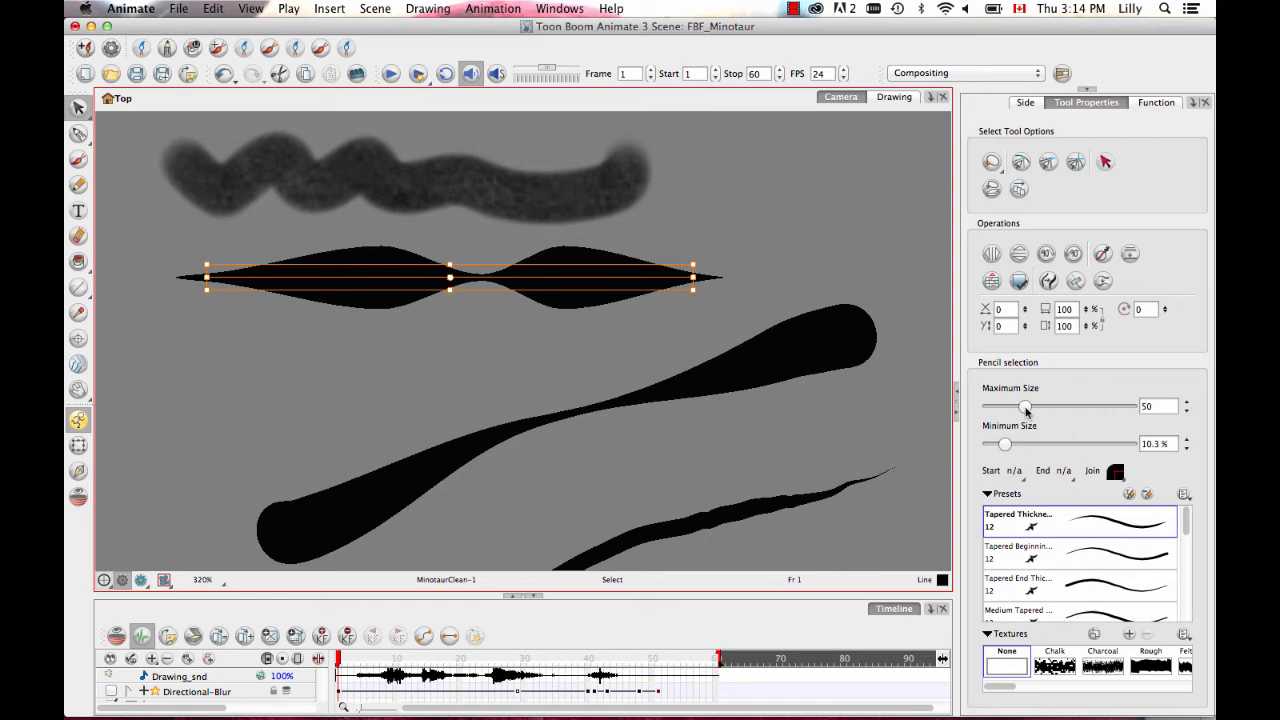
mouse_move(1026, 412)
mouse_down()
mouse_move(1050, 410)
mouse_move(1017, 410)
mouse_move(996, 449)
mouse_up()
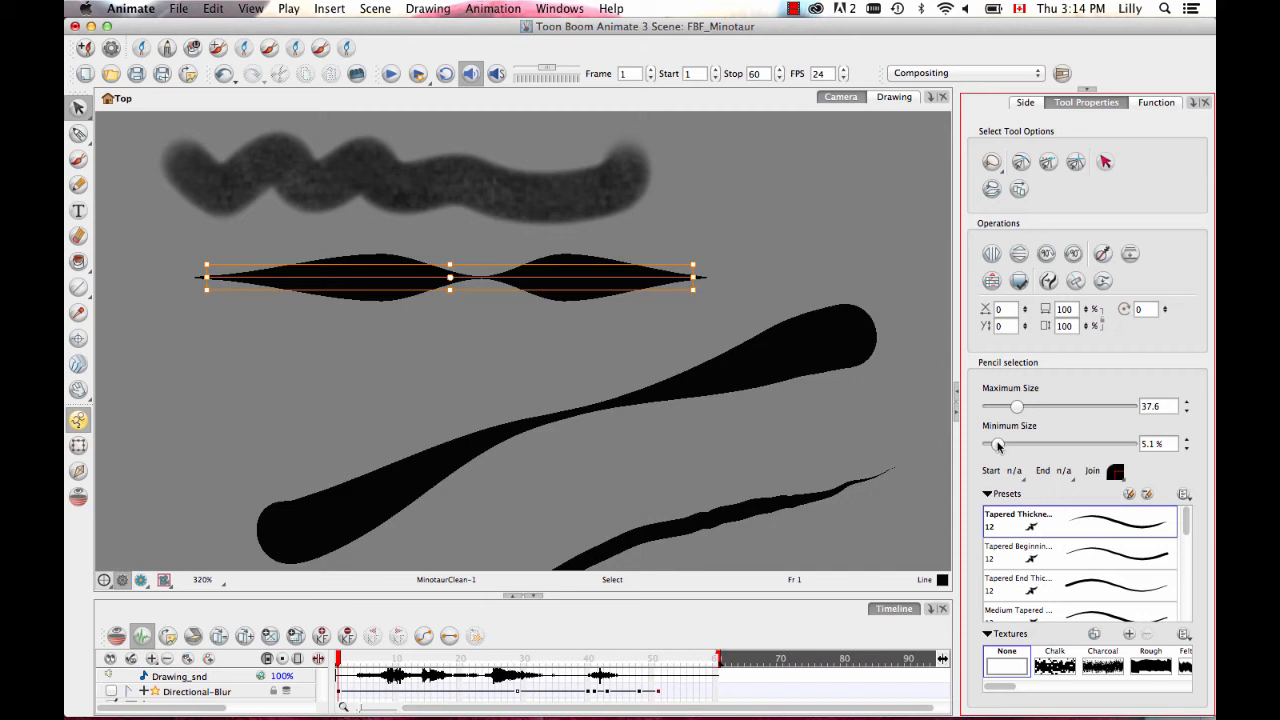
drag(998, 446, 1012, 449)
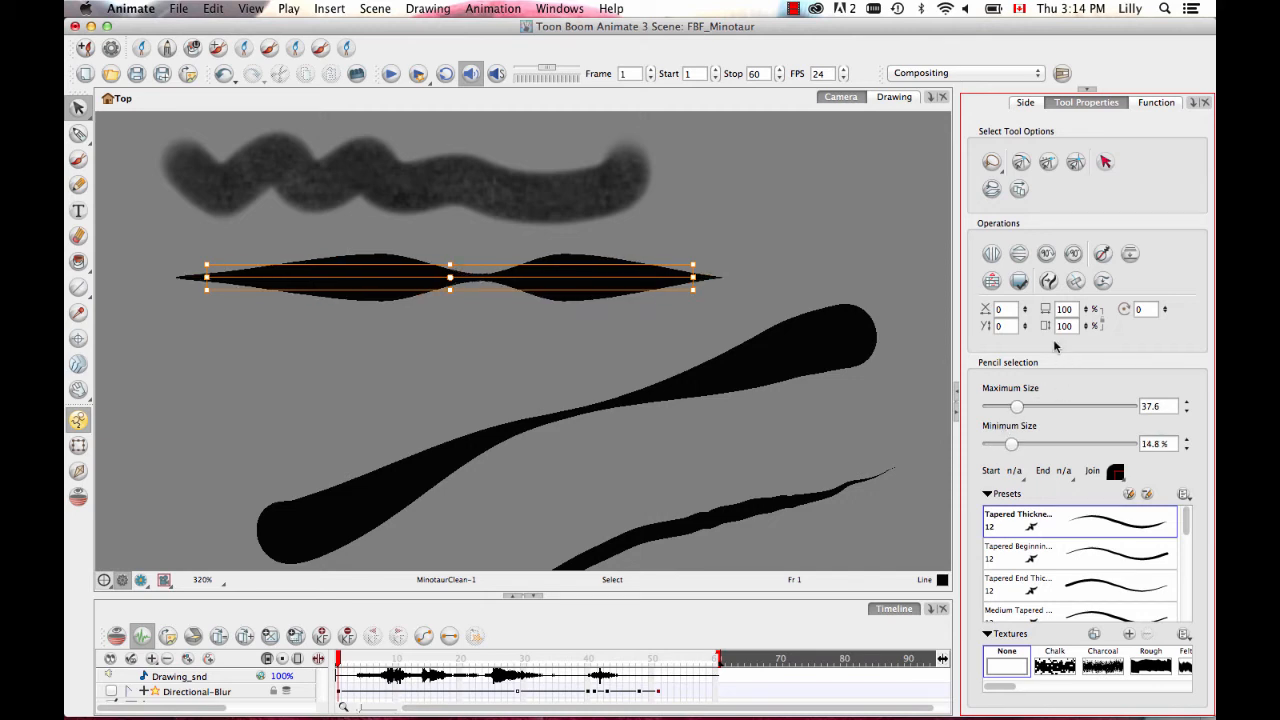
Step: Save the horizontal line's thickness profile as a new thickness stencil and find it at the end of the presets
click(451, 357)
click(500, 278)
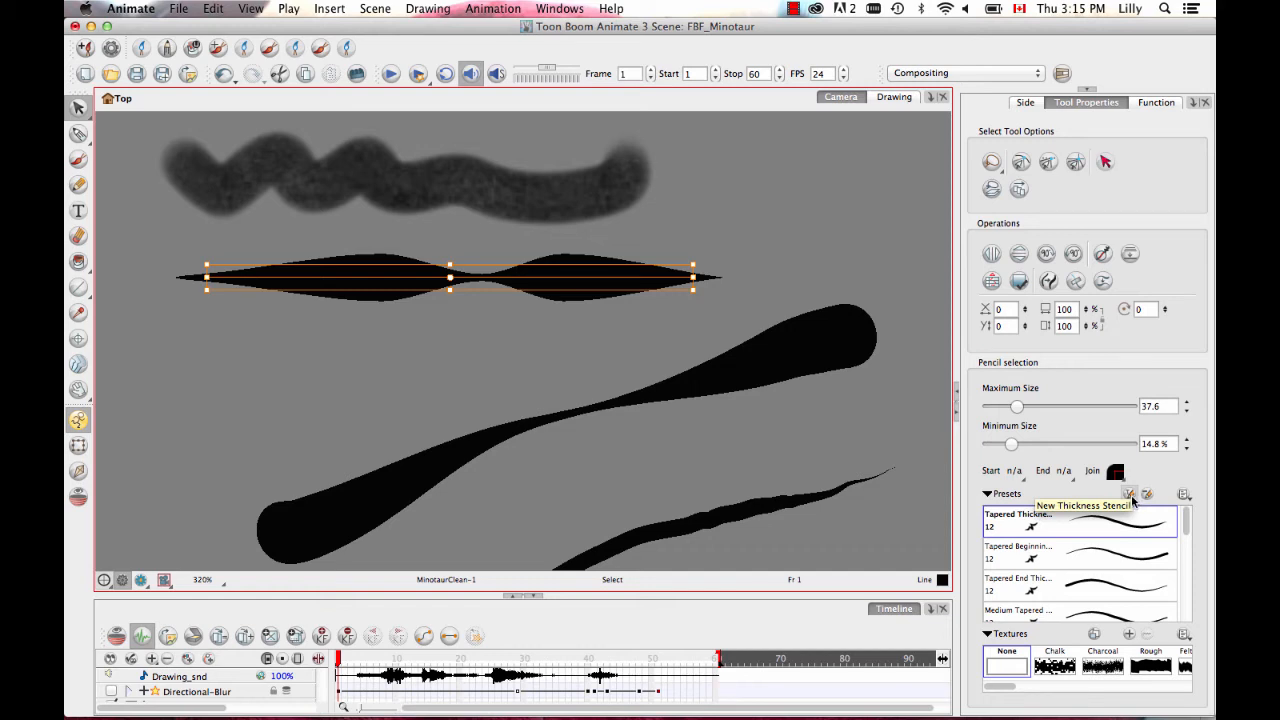
click(1129, 495)
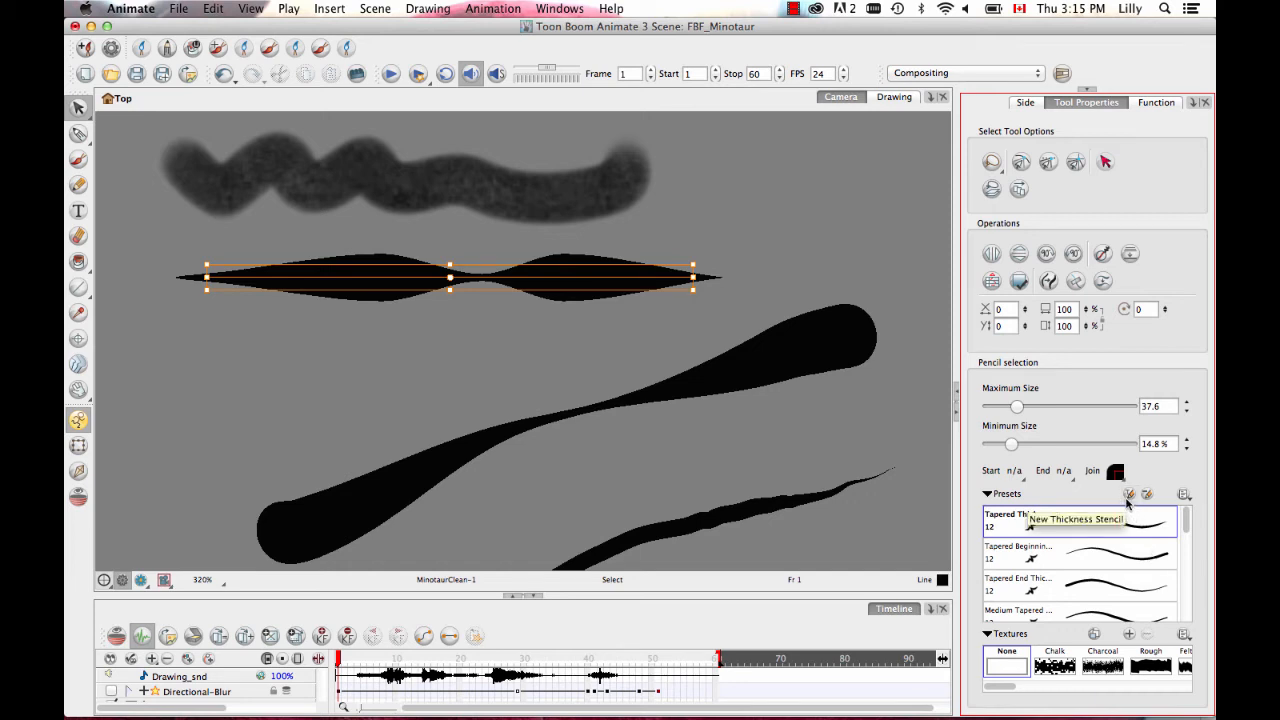
click(1127, 500)
scroll(1146, 568, down, 3)
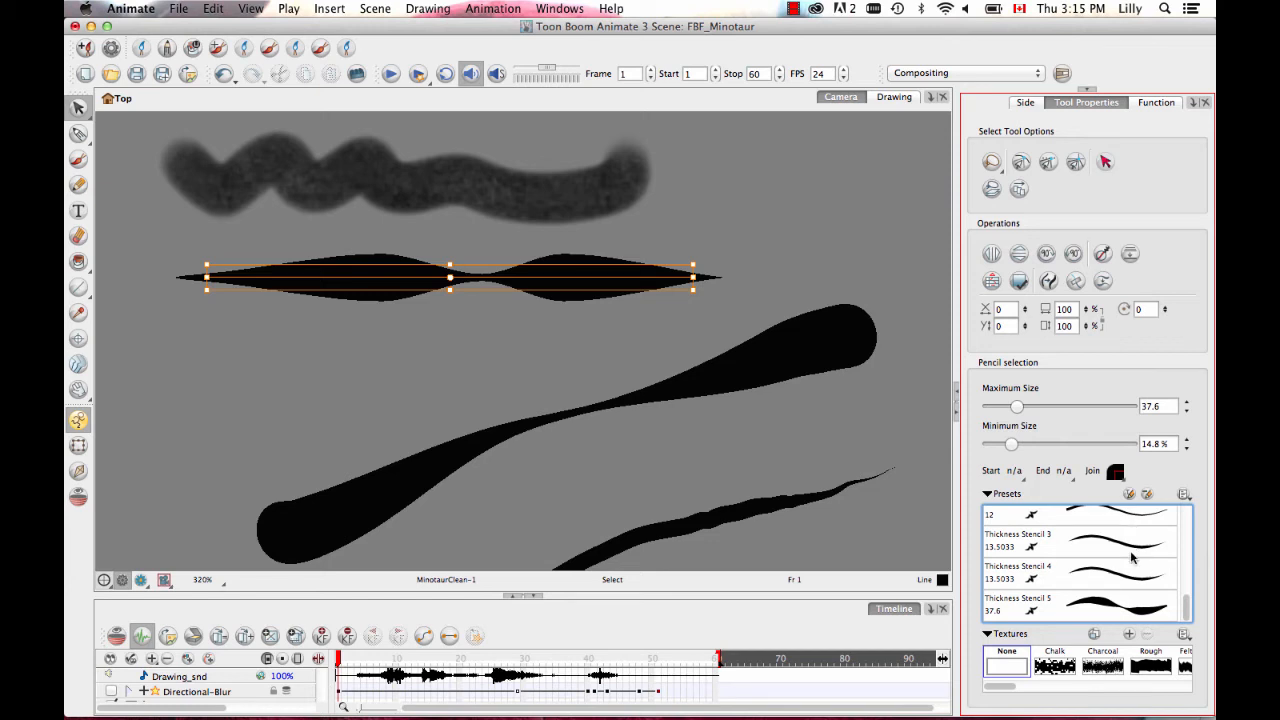
scroll(1132, 557, up, 3)
scroll(1132, 557, down, 3)
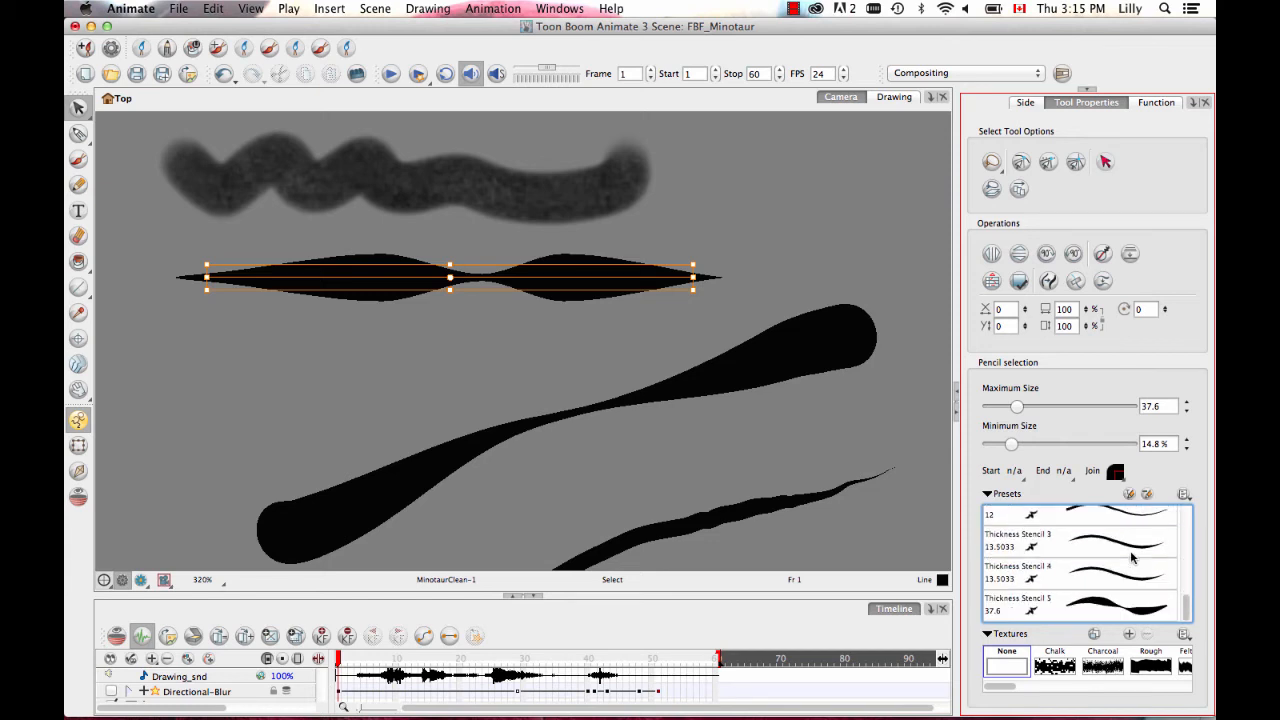
Step: Rename the new 37.6 thickness stencil, replacing the number in its name with the author's first name
click(1022, 607)
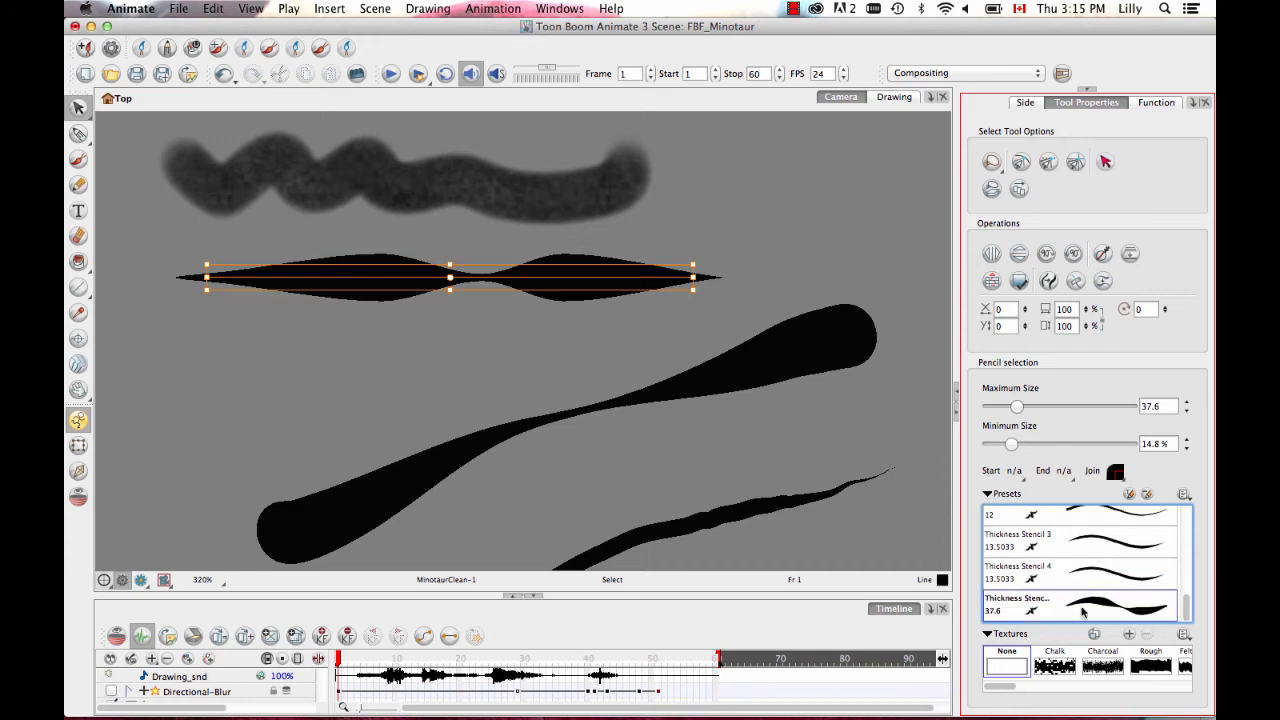
click(1185, 494)
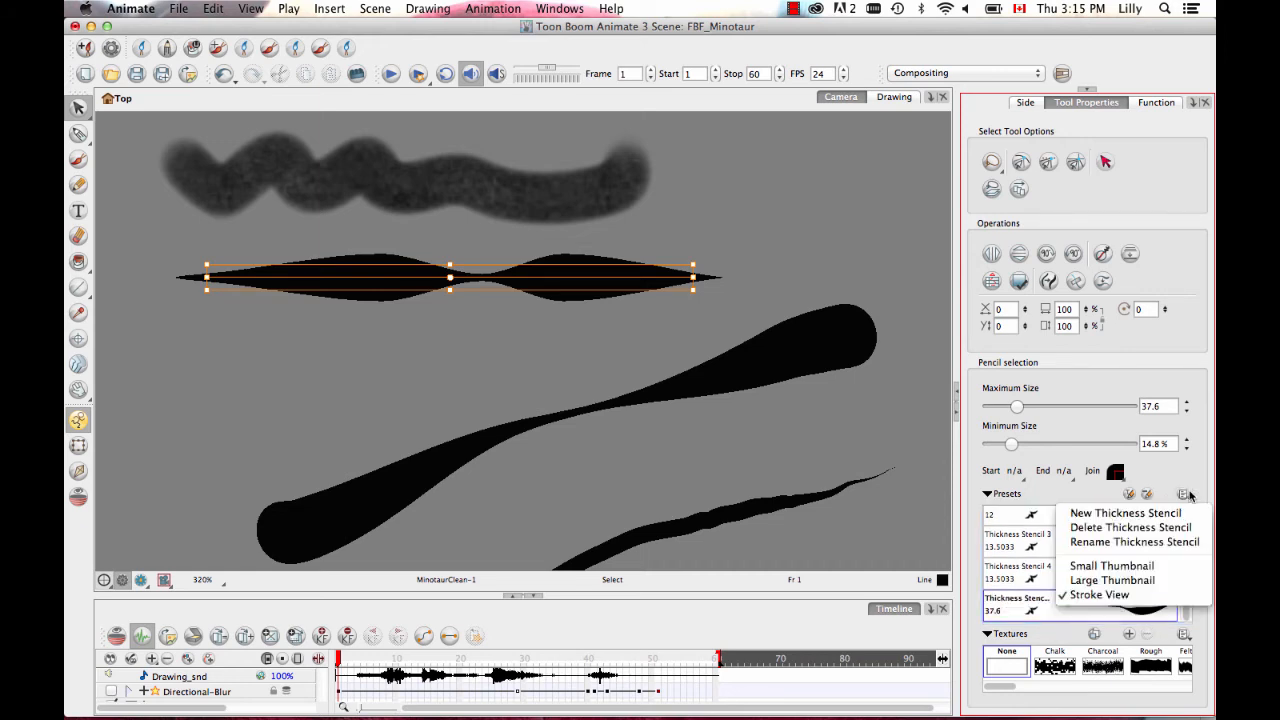
click(1155, 542)
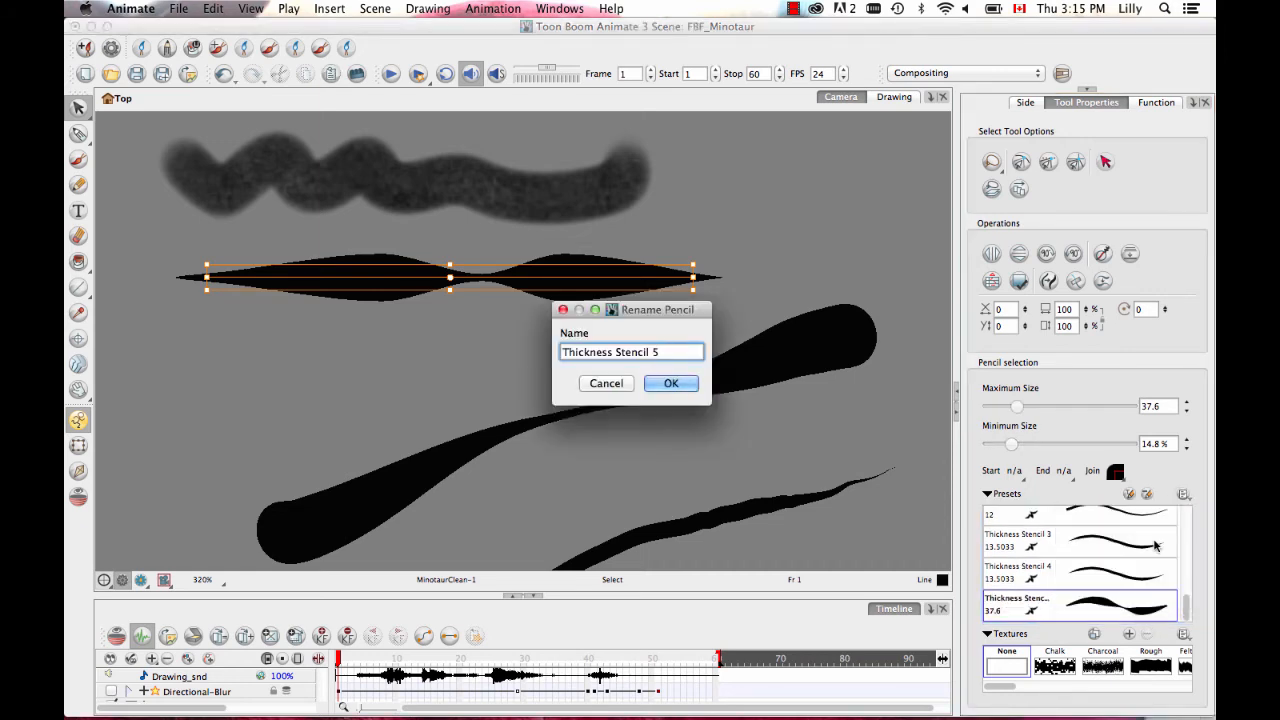
key(BackSpace)
text(Lilly)
key(Return)
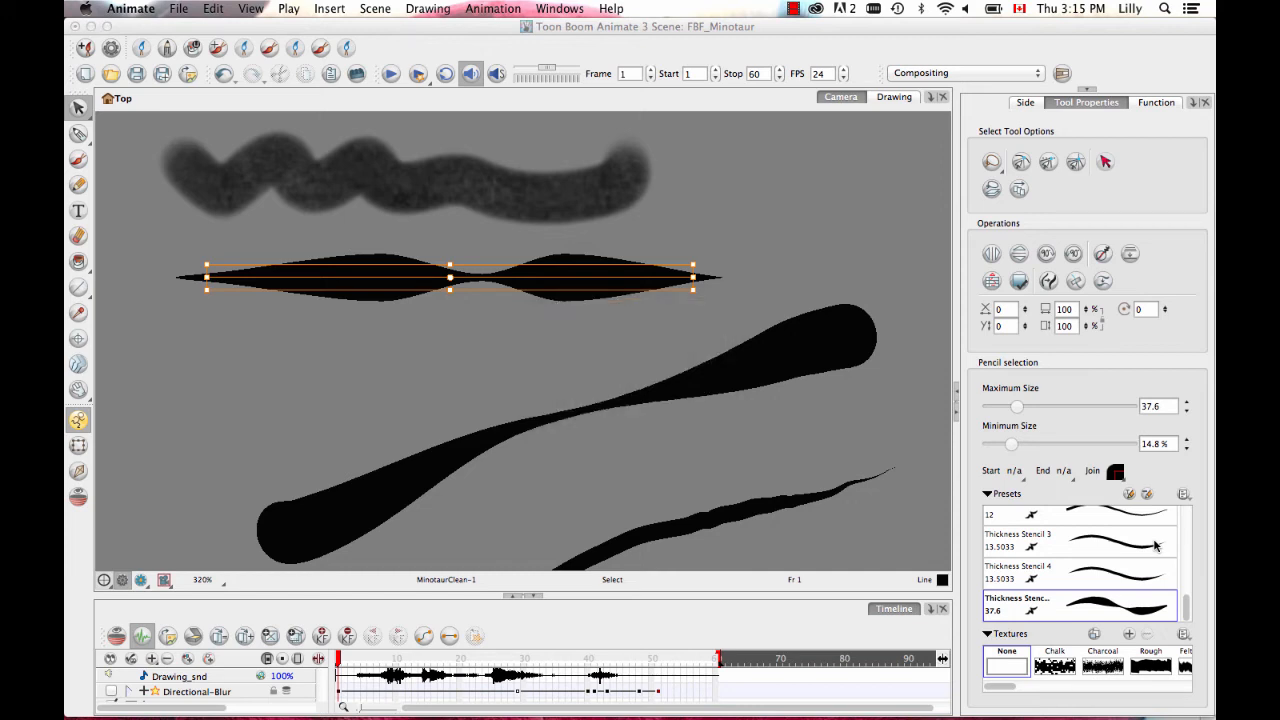
Step: Try Thickness Stencil 4 on the horizontal line, then return to the custom stencil and check its full name in a temporarily widened panel
click(1073, 580)
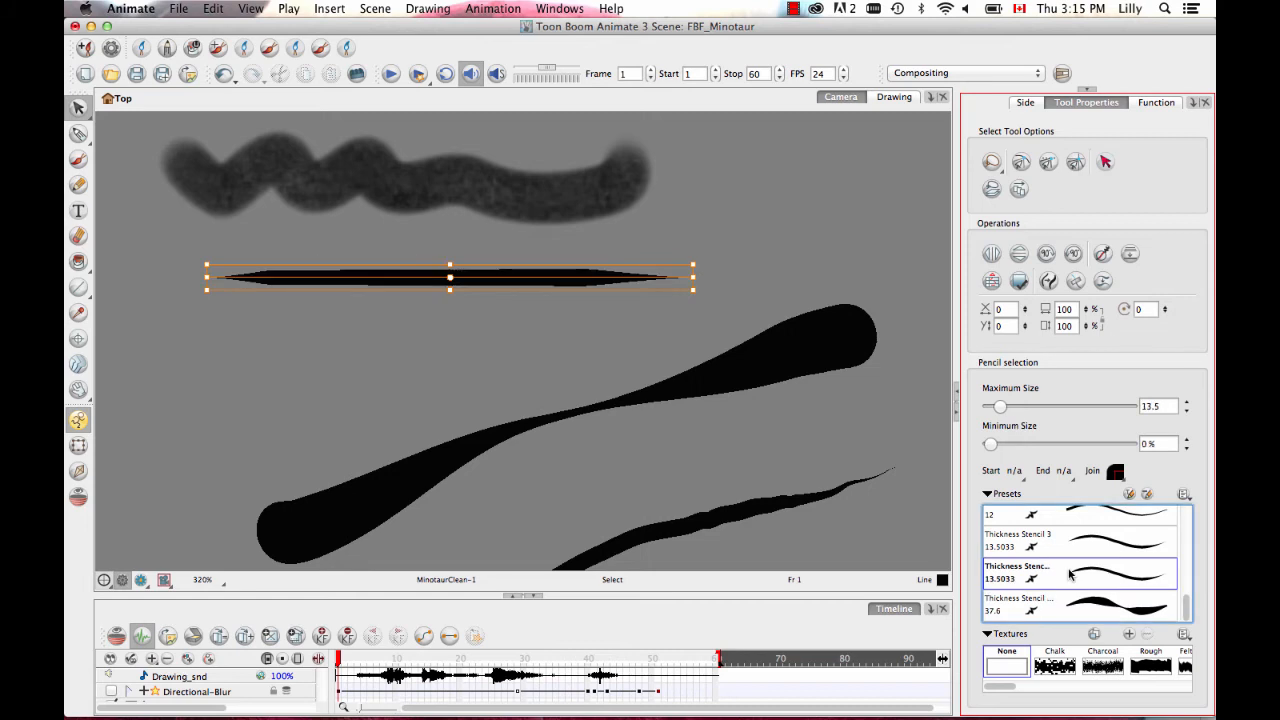
click(1063, 604)
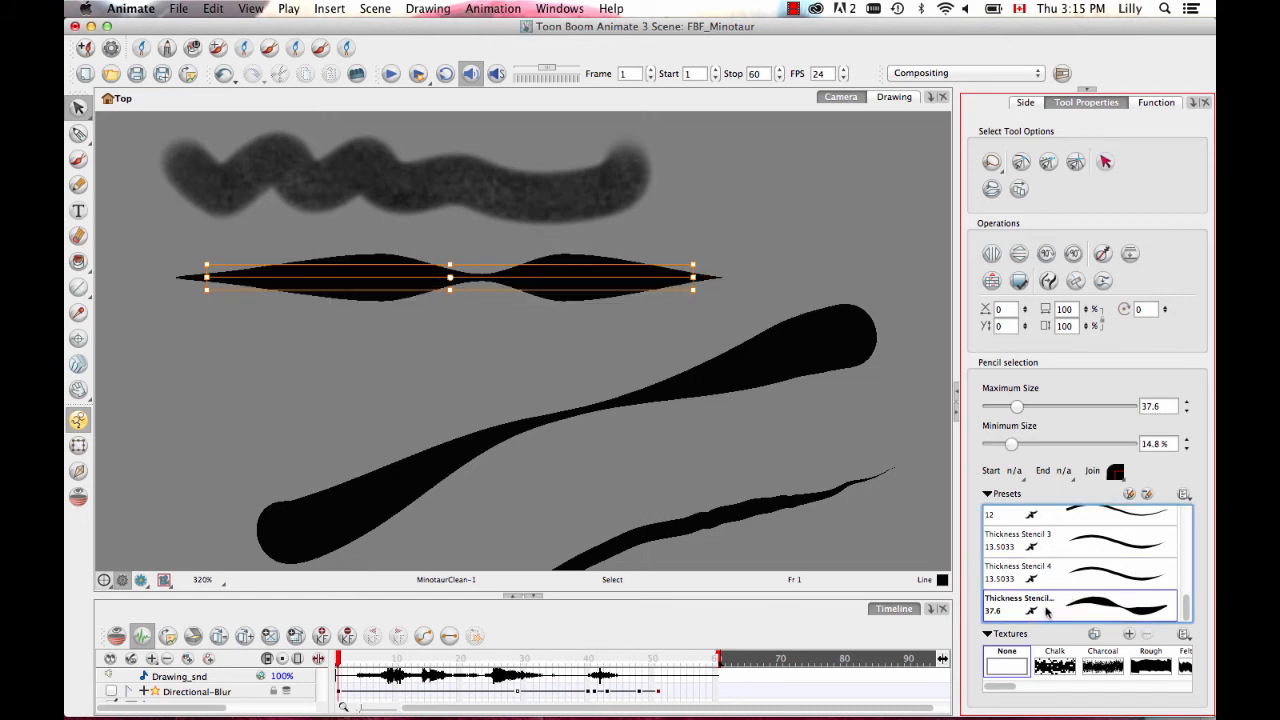
click(1183, 494)
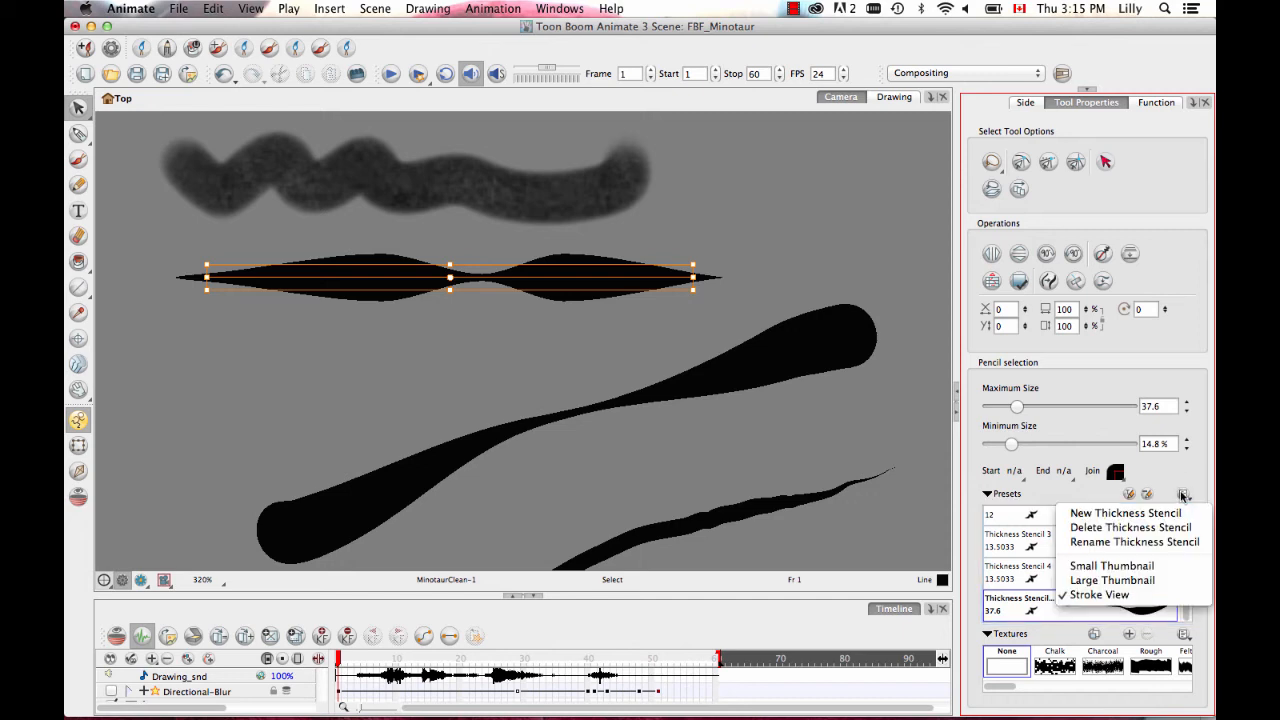
click(1193, 481)
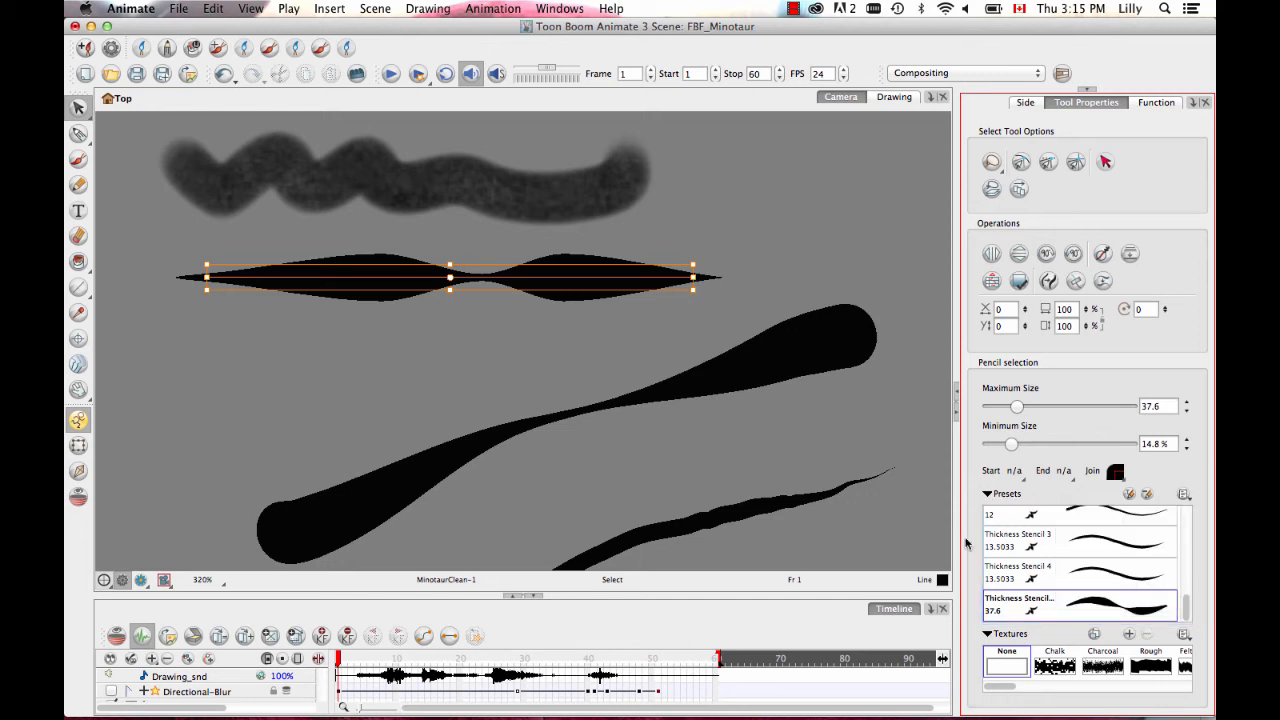
drag(952, 488, 827, 510)
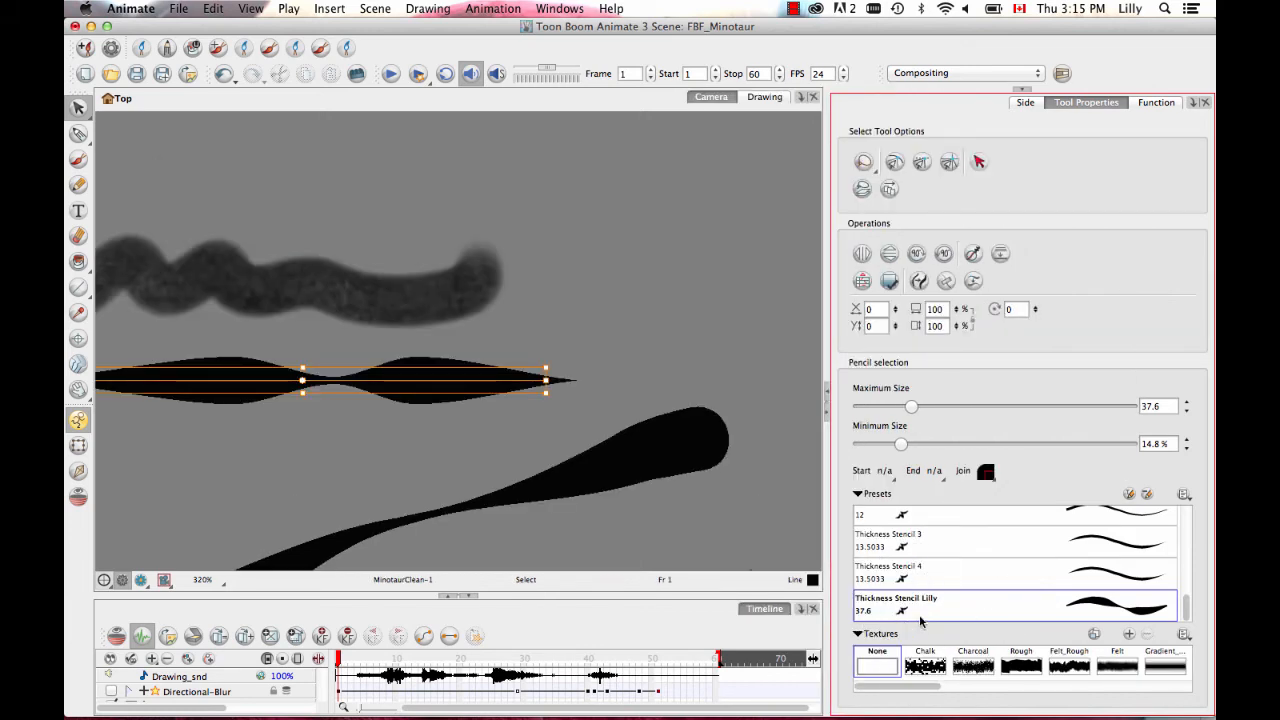
drag(826, 500, 948, 507)
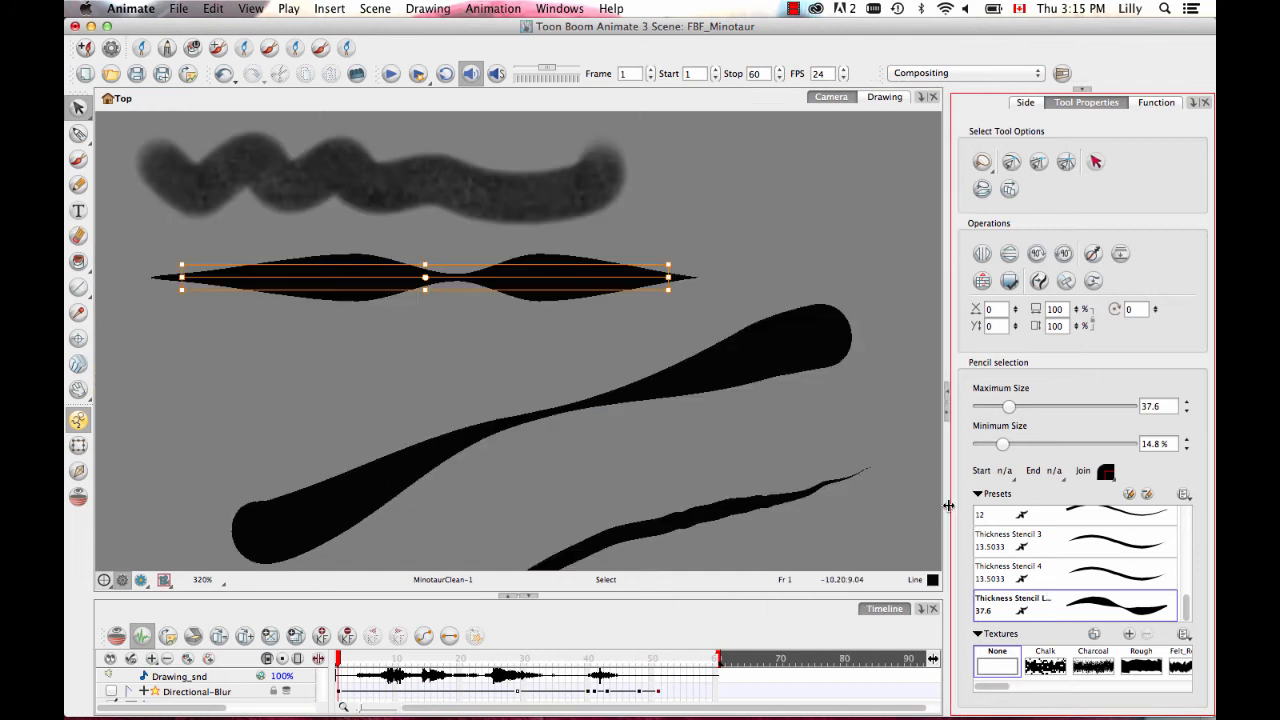
Step: Shorten the custom stencil's name to "TS" followed by the author's first name
click(1184, 496)
click(1140, 542)
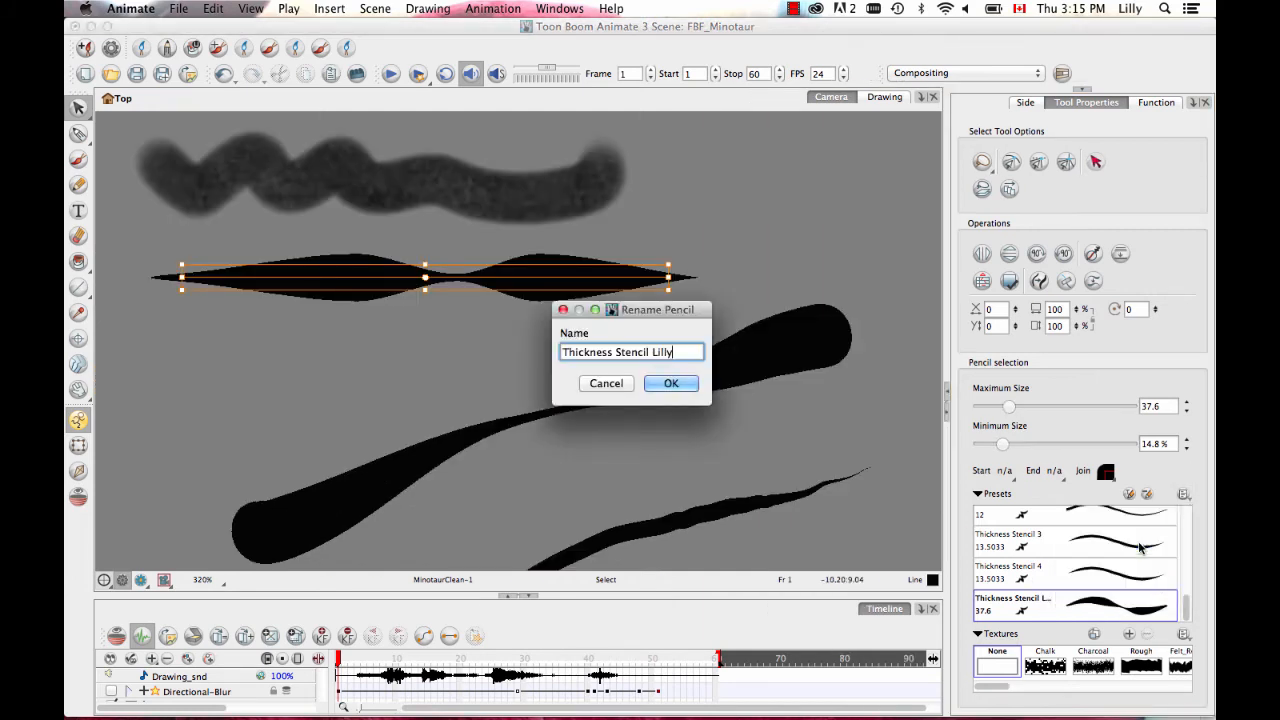
key(Left)
key(Left)
key(Left)
key(Left)
key(BackSpace)
key(BackSpace)
key(BackSpace)
key(BackSpace)
key(BackSpace)
key(BackSpace)
key(BackSpace)
text(-)
key(Left)
key(Left)
key(Left)
key(BackSpace)
key(BackSpace)
key(BackSpace)
key(BackSpace)
key(BackSpace)
key(BackSpace)
key(BackSpace)
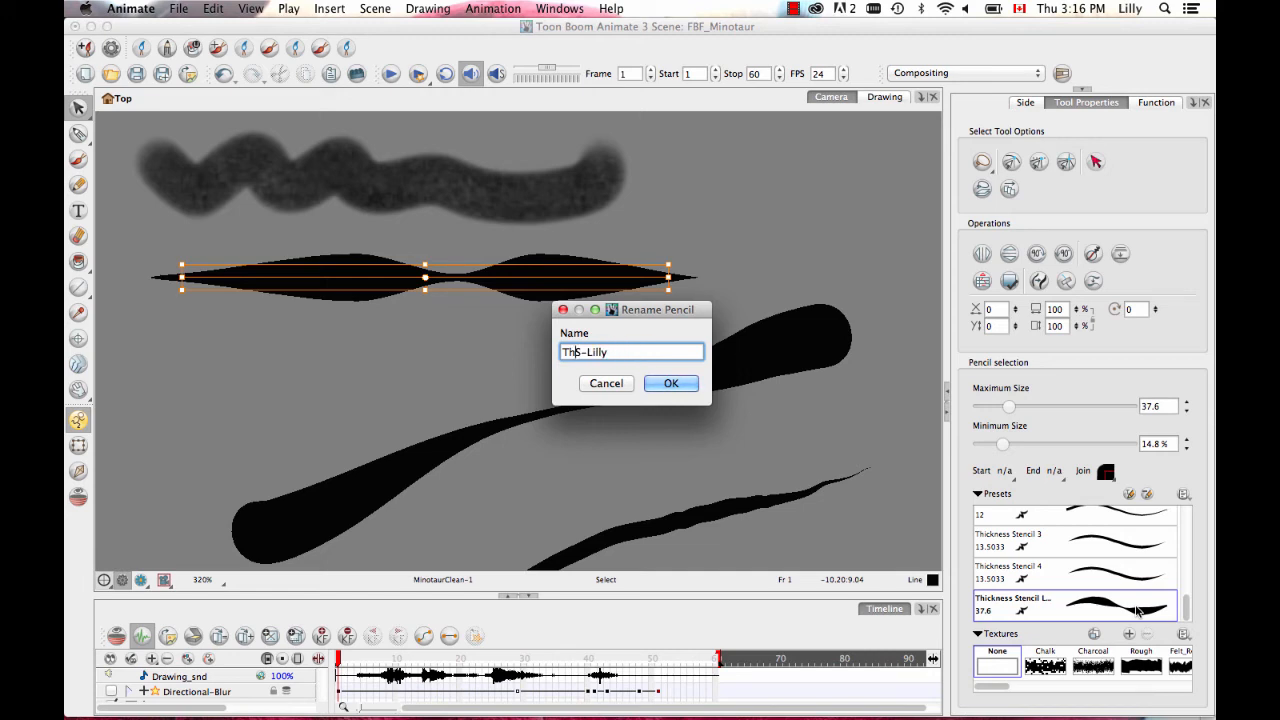
key(BackSpace)
key(Right)
key(Delete)
click(670, 385)
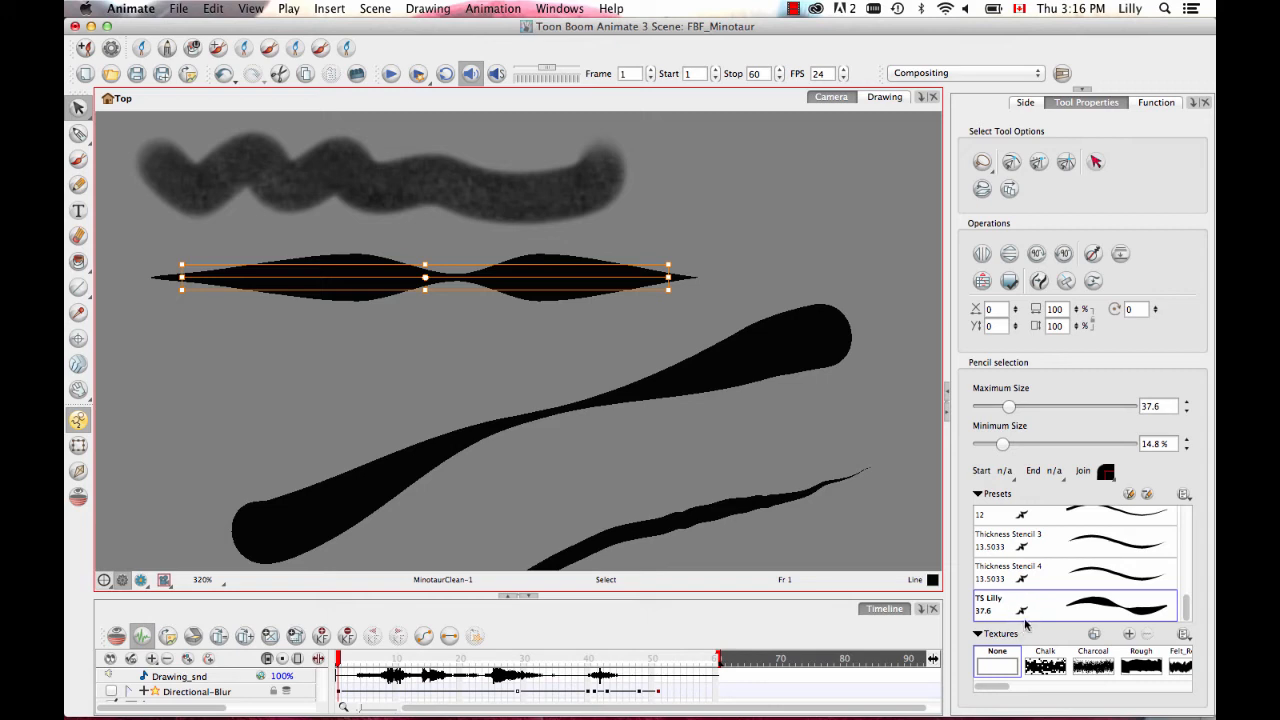
Step: Apply the custom TS thickness stencil to the round-ended diagonal line below the horizontal one, and deselect it
click(460, 369)
key(2)
key(2)
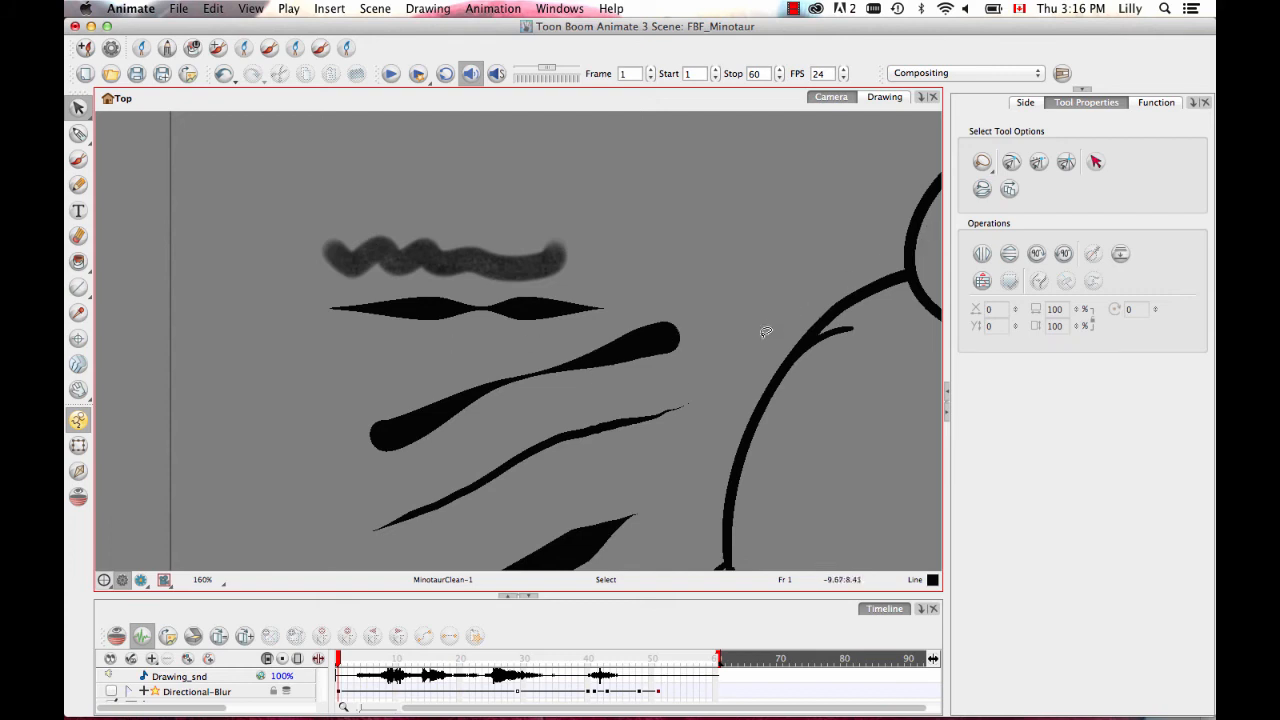
drag(689, 371, 586, 323)
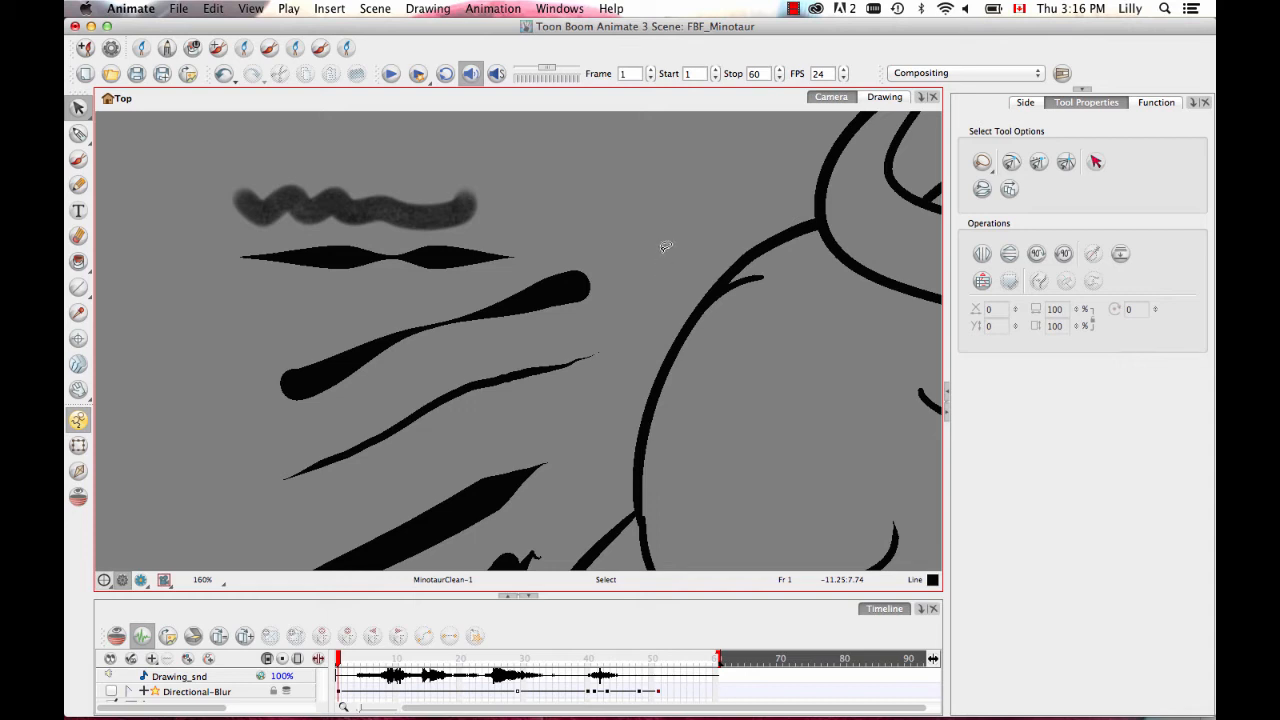
mouse_move(634, 286)
mouse_down()
mouse_move(548, 285)
mouse_move(607, 349)
mouse_up()
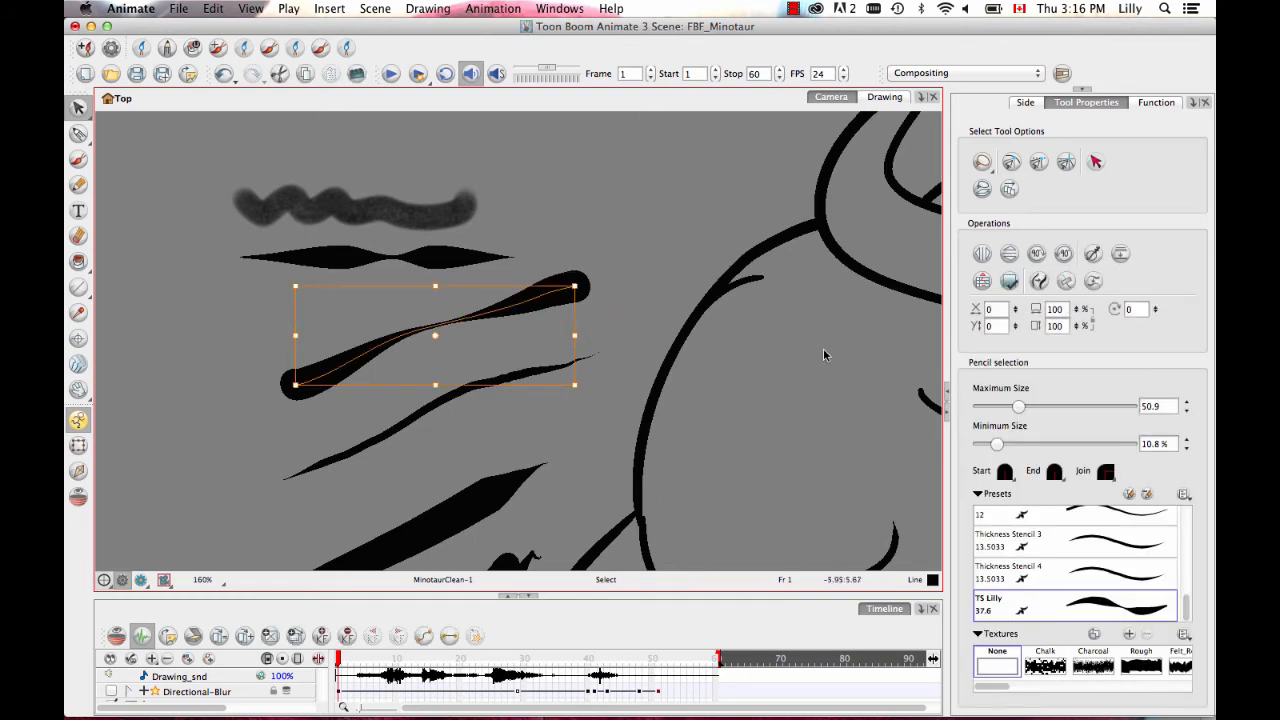
click(1030, 610)
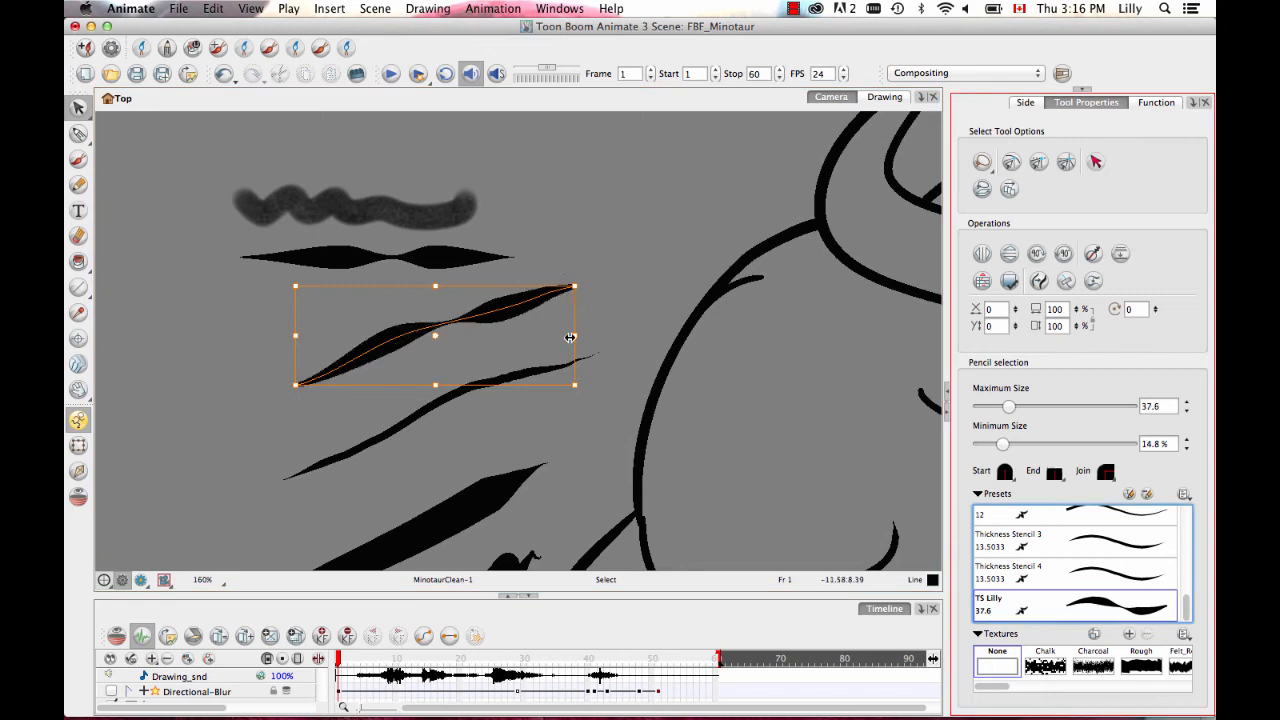
click(607, 244)
Step: Draw a short rising diagonal stroke left of the minotaur's horn with the Pencil tool, using the custom TS stencil preset
drag(683, 251, 430, 240)
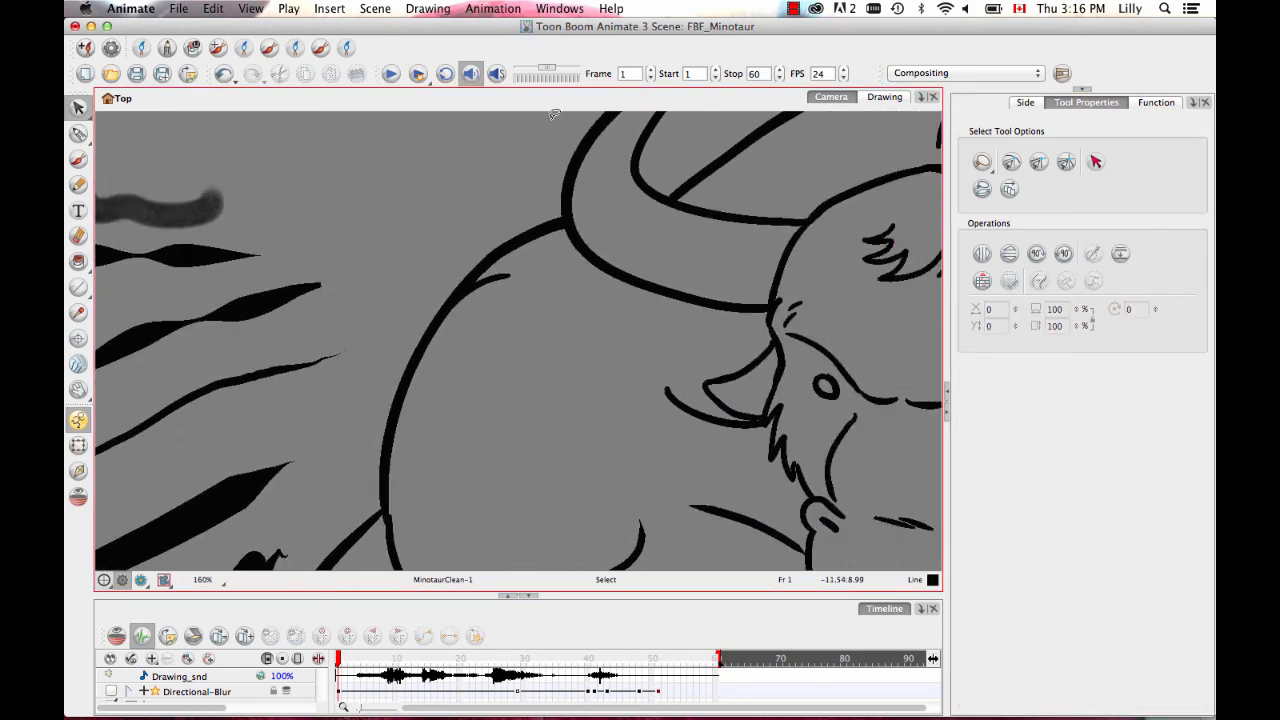
click(84, 183)
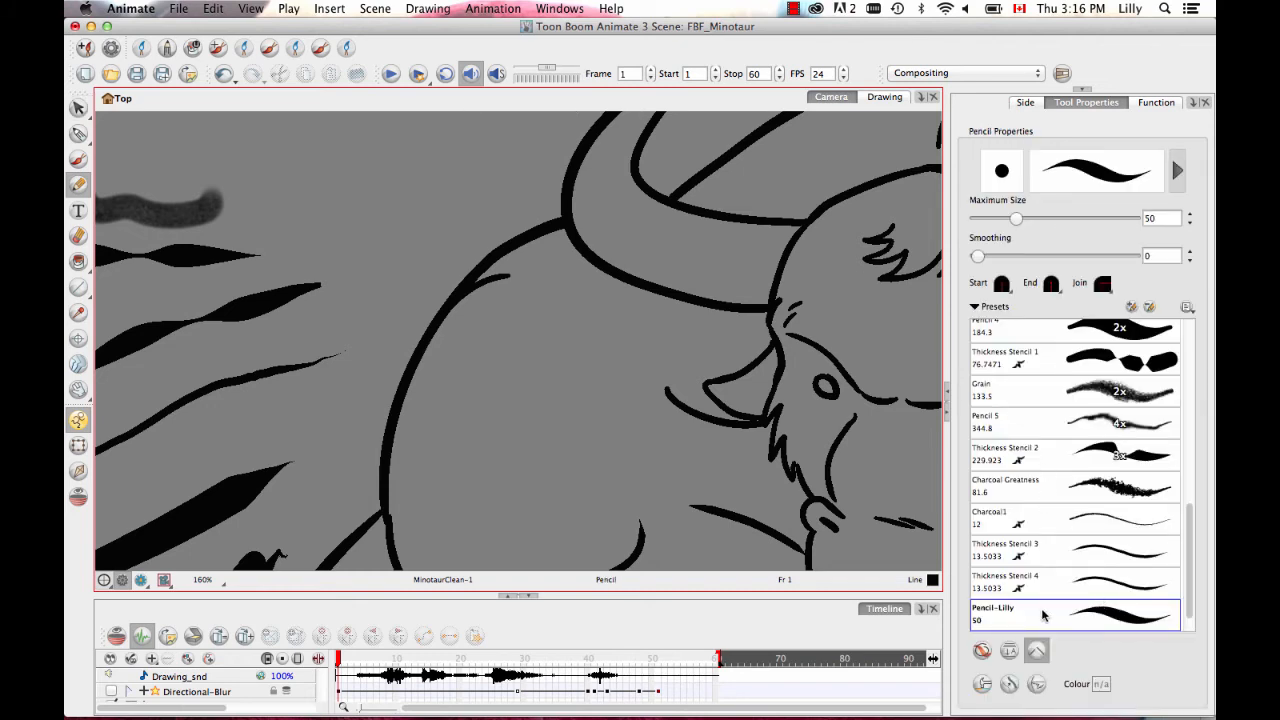
drag(1189, 577, 1186, 607)
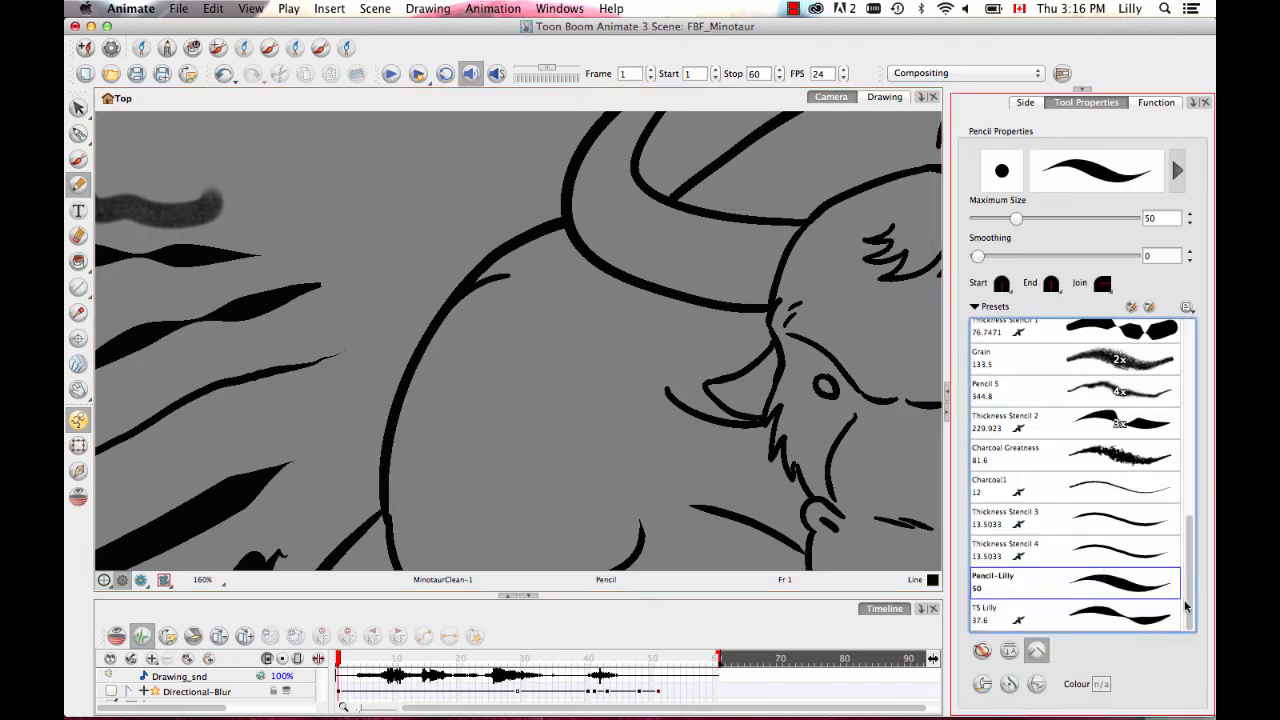
click(1054, 611)
drag(288, 186, 460, 121)
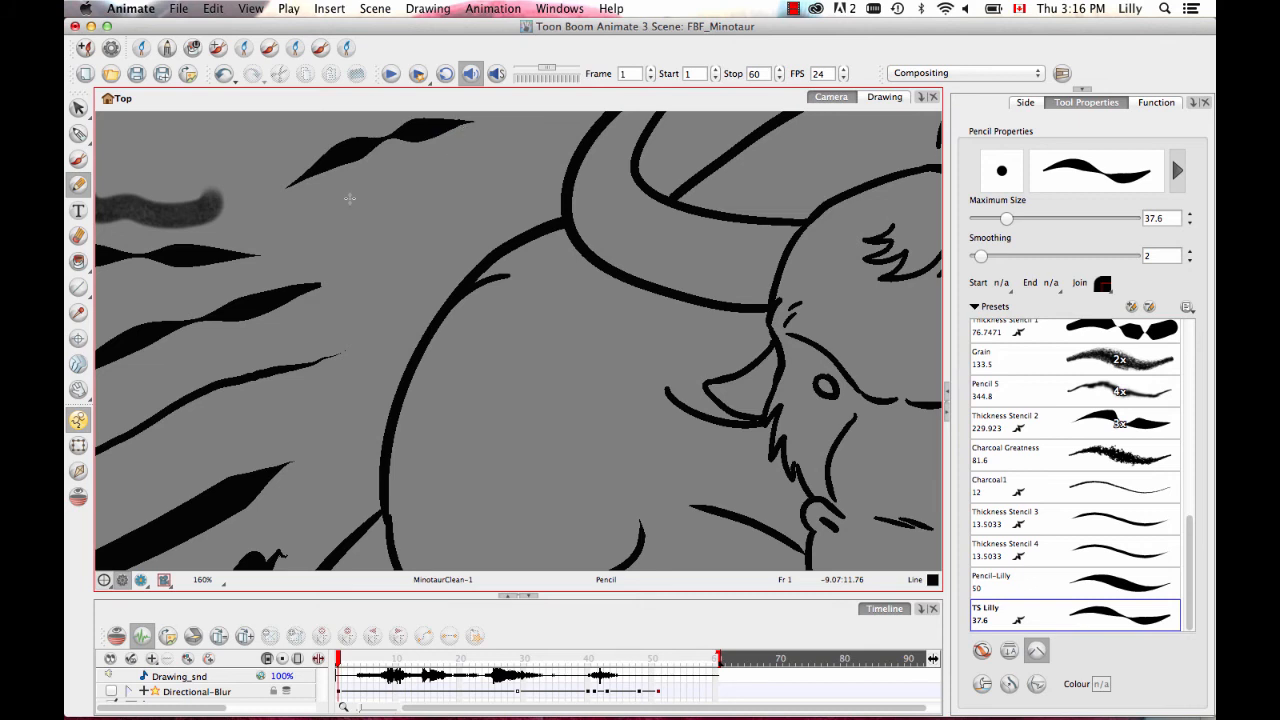
Step: Draw five short strokes between the practice lines and the minotaur's shoulder with the Pencil tool, using the custom TS thickness stencil
drag(356, 197, 502, 173)
drag(339, 240, 455, 251)
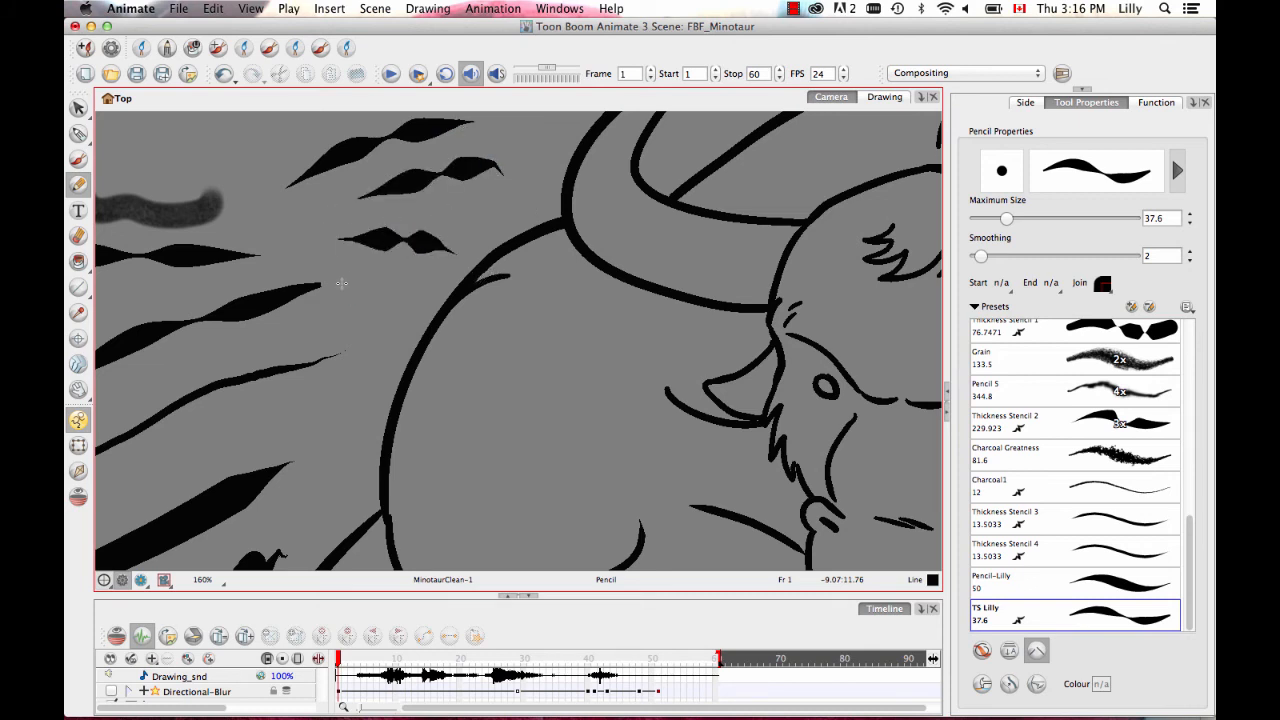
drag(341, 283, 372, 388)
drag(455, 418, 598, 370)
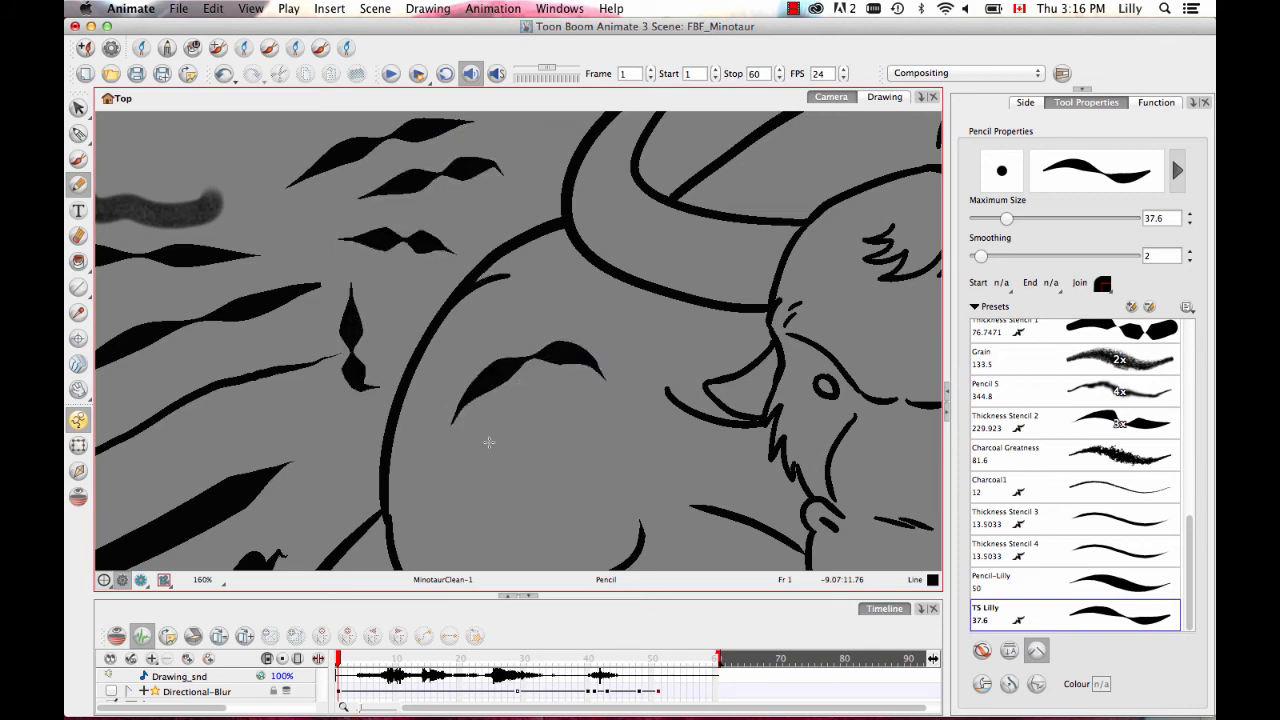
mouse_move(477, 459)
mouse_down()
mouse_move(517, 452)
mouse_move(606, 428)
mouse_up()
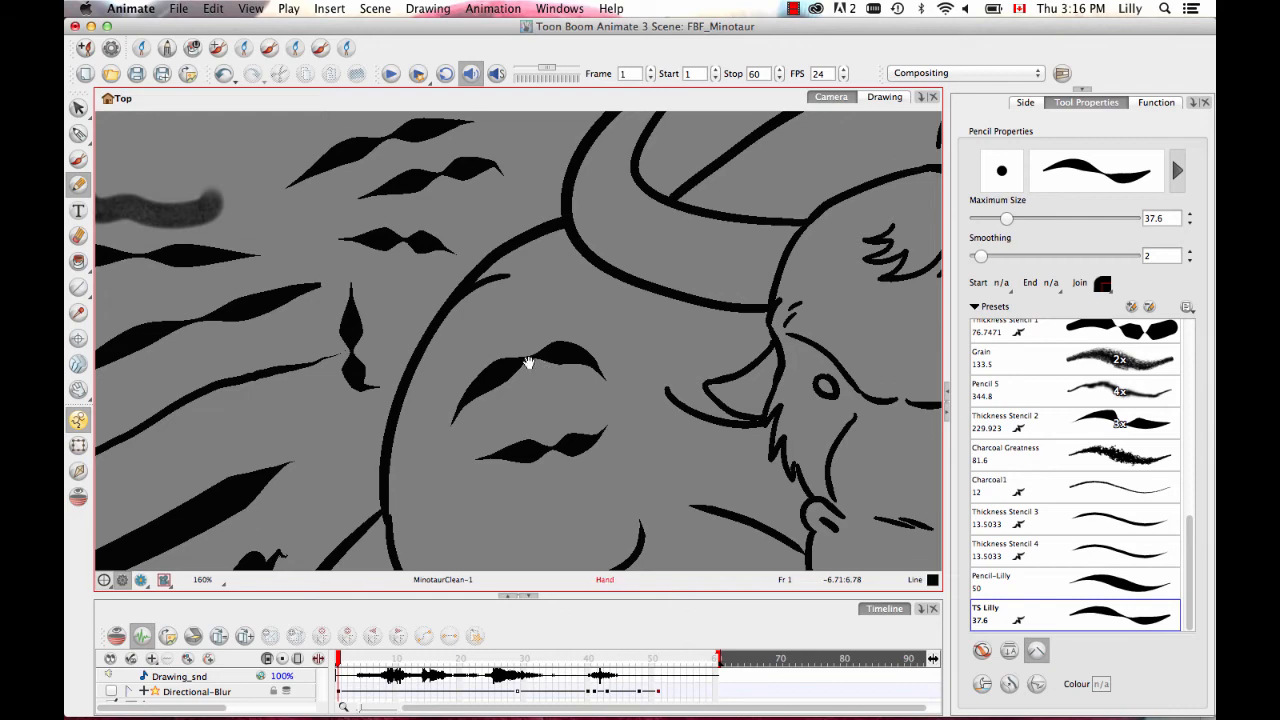
Step: Delete the two strokes on the minotaur's shoulder and all the practice lines beside the figure
scroll(528, 363, down, 1)
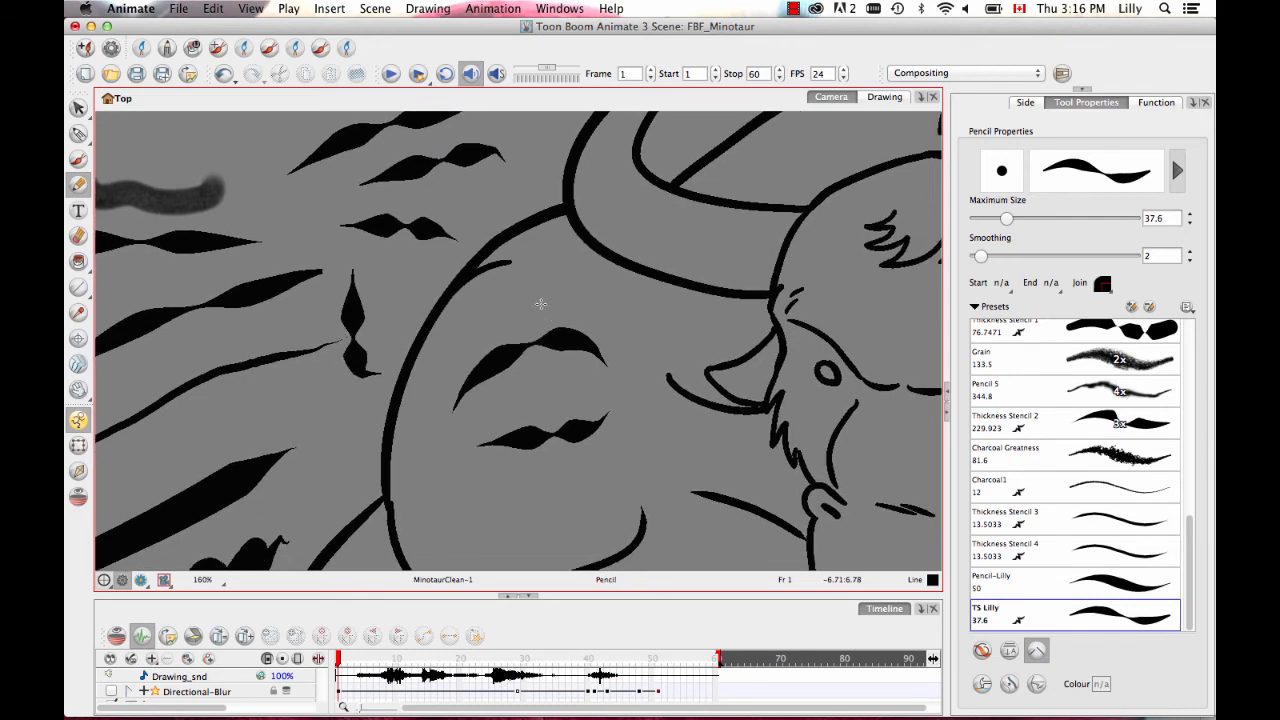
scroll(540, 304, down, 3)
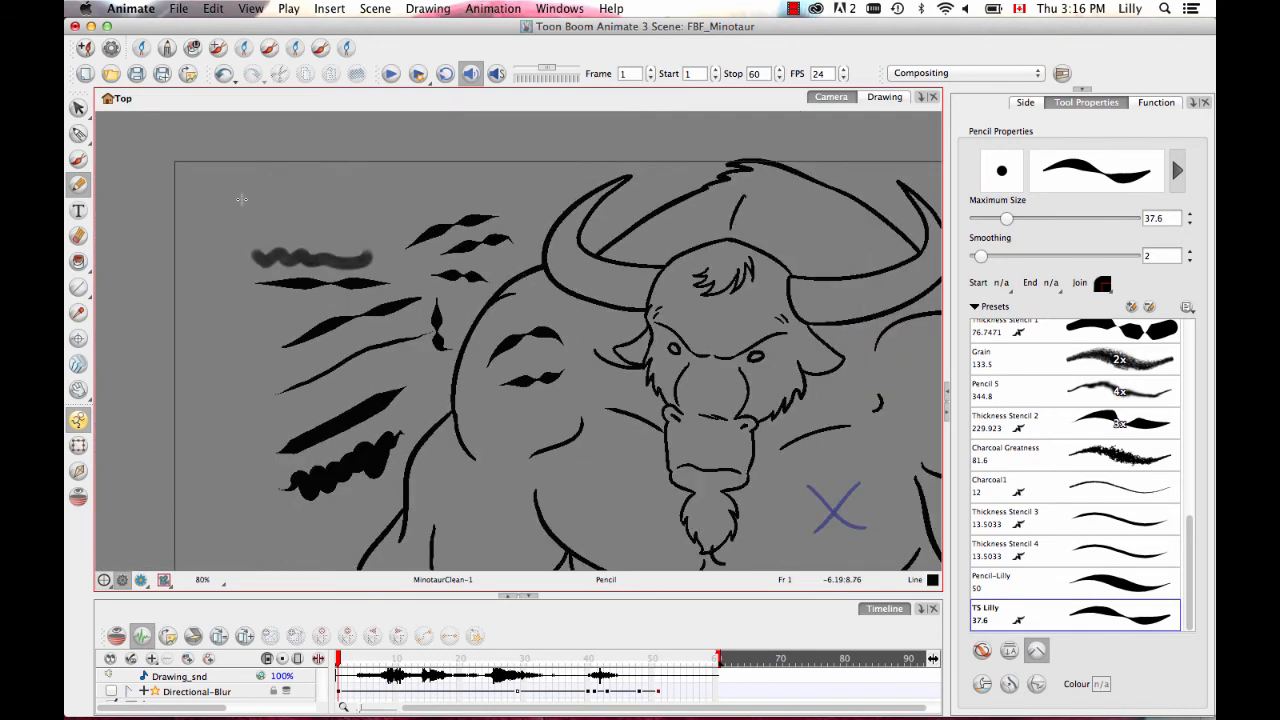
click(78, 107)
mouse_move(500, 313)
mouse_down()
mouse_move(532, 320)
mouse_move(495, 400)
mouse_up()
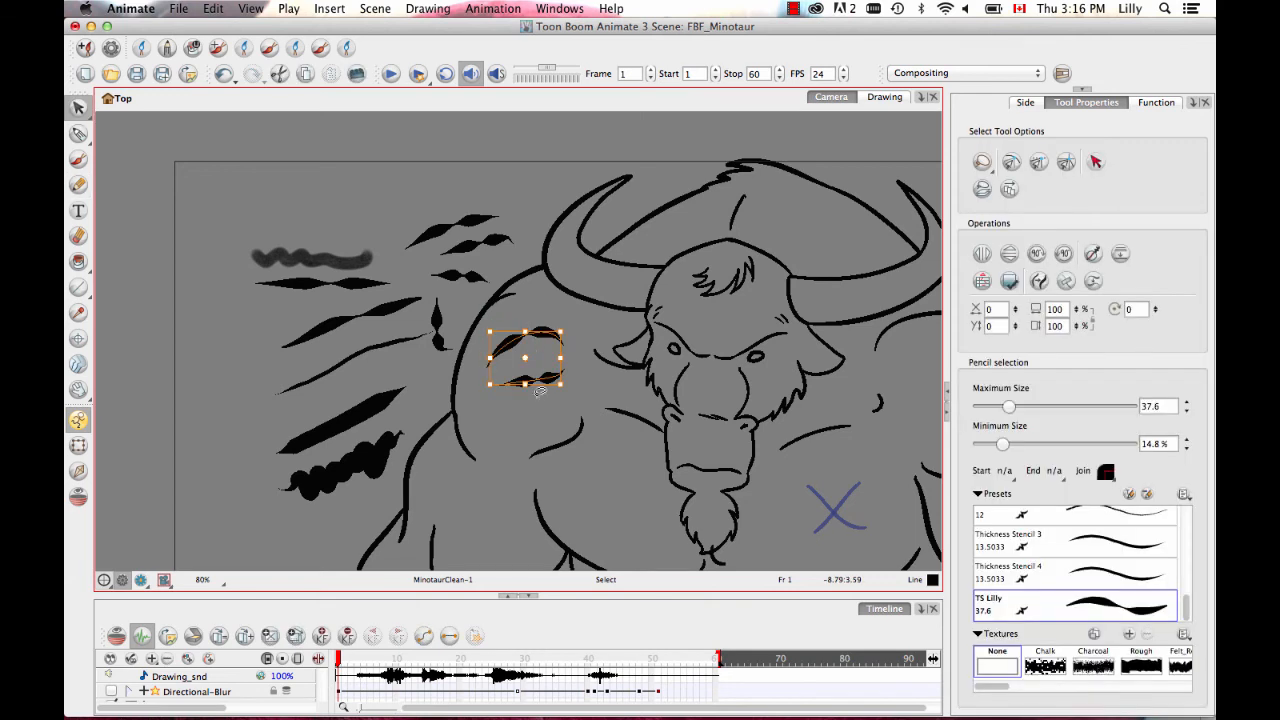
key(Delete)
mouse_move(239, 432)
mouse_down()
mouse_move(281, 515)
mouse_move(447, 322)
mouse_move(437, 197)
mouse_move(268, 412)
mouse_up()
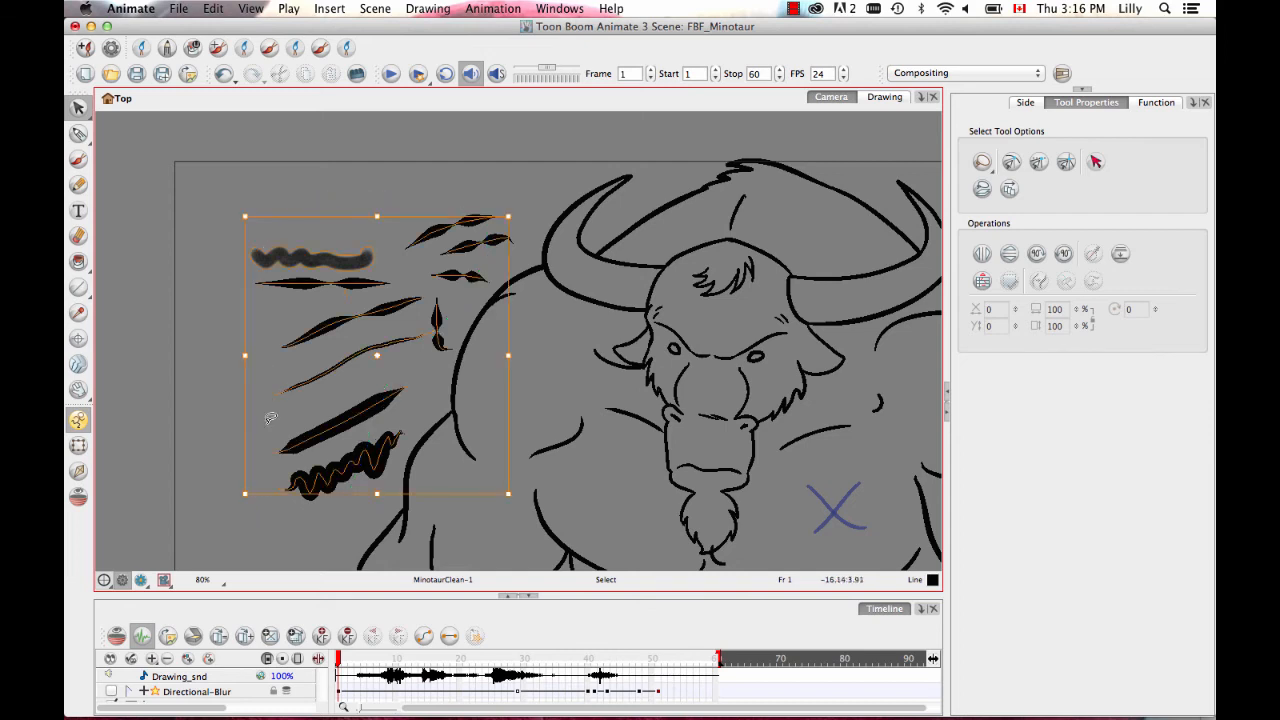
key(Delete)
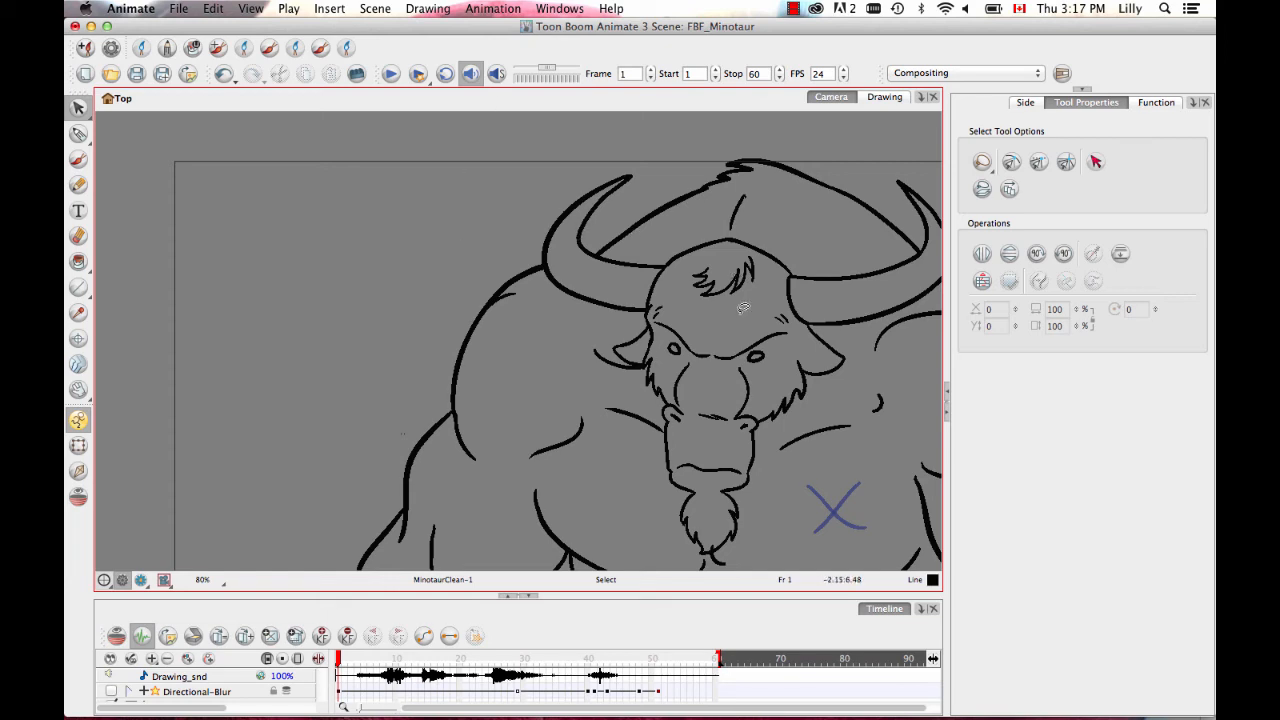
Step: Select the short curved crease line above the left pectoral and show its contour points with the Pencil Editor
drag(700, 405, 620, 215)
key(2)
key(2)
key(2)
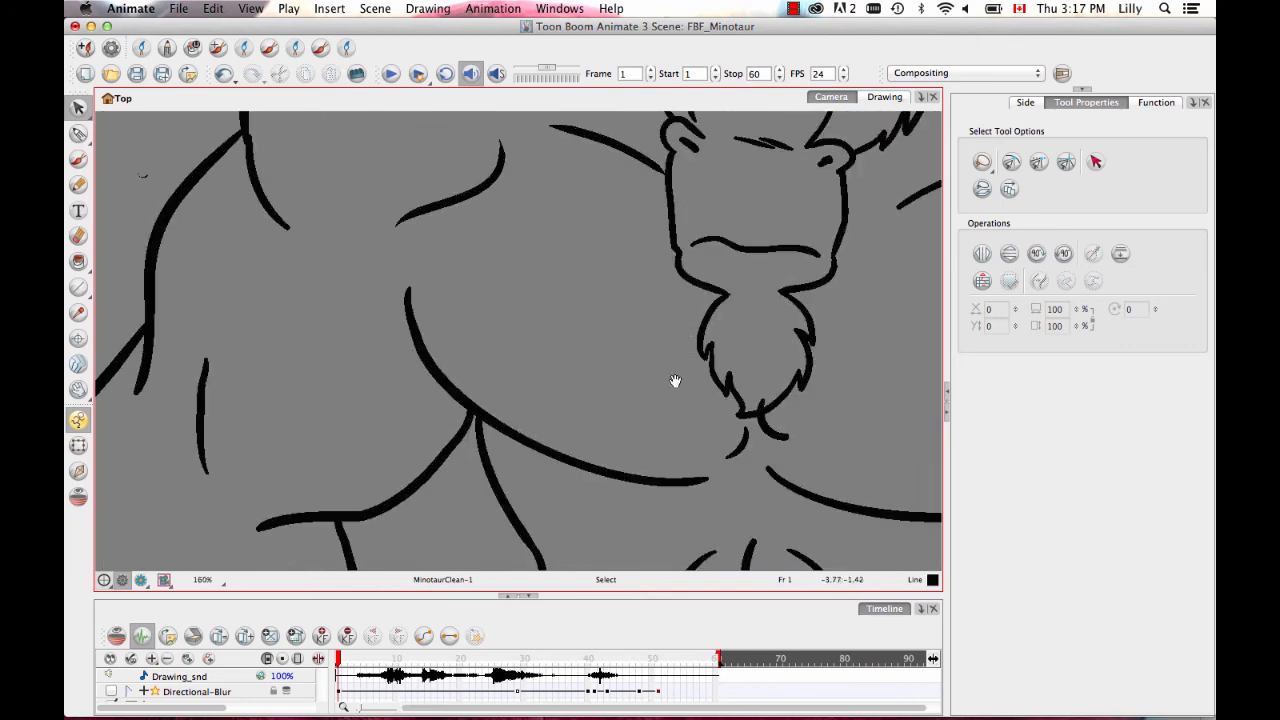
drag(675, 381, 586, 319)
drag(517, 268, 509, 332)
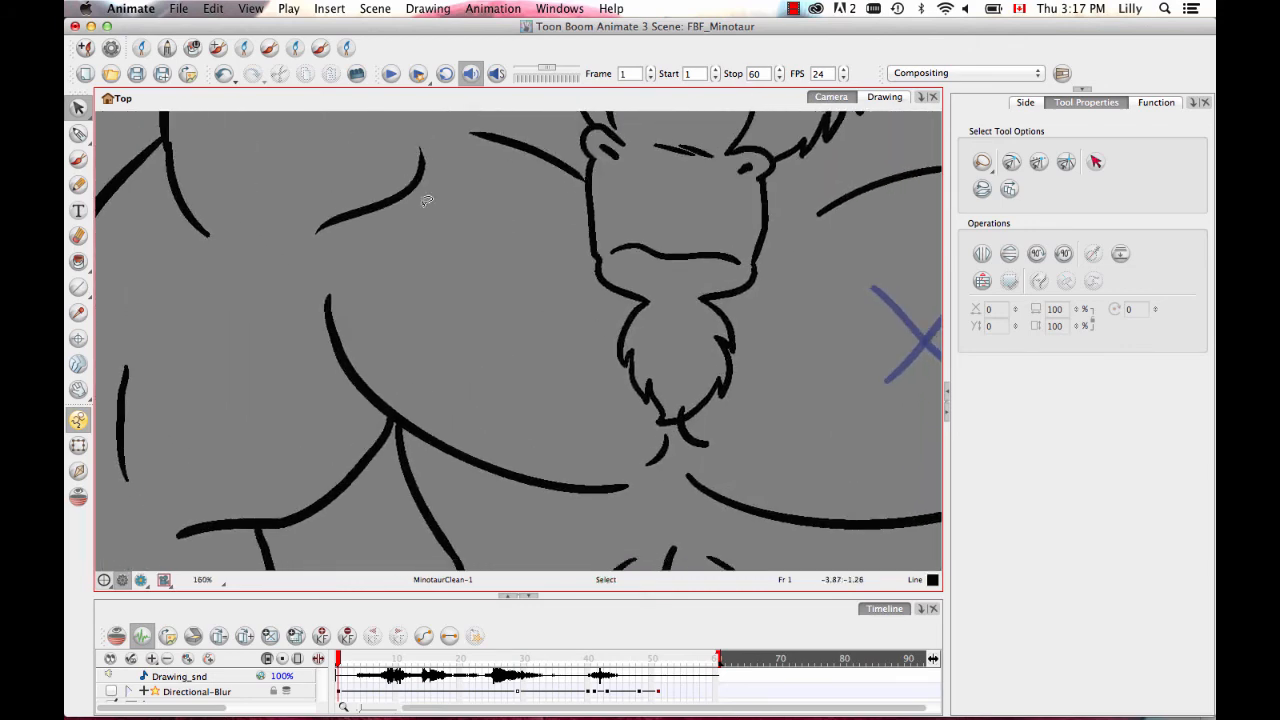
click(378, 206)
mouse_move(419, 262)
mouse_down()
mouse_move(455, 280)
mouse_move(464, 262)
mouse_move(500, 277)
mouse_move(502, 369)
mouse_move(500, 351)
mouse_up()
key(2)
key(2)
click(79, 133)
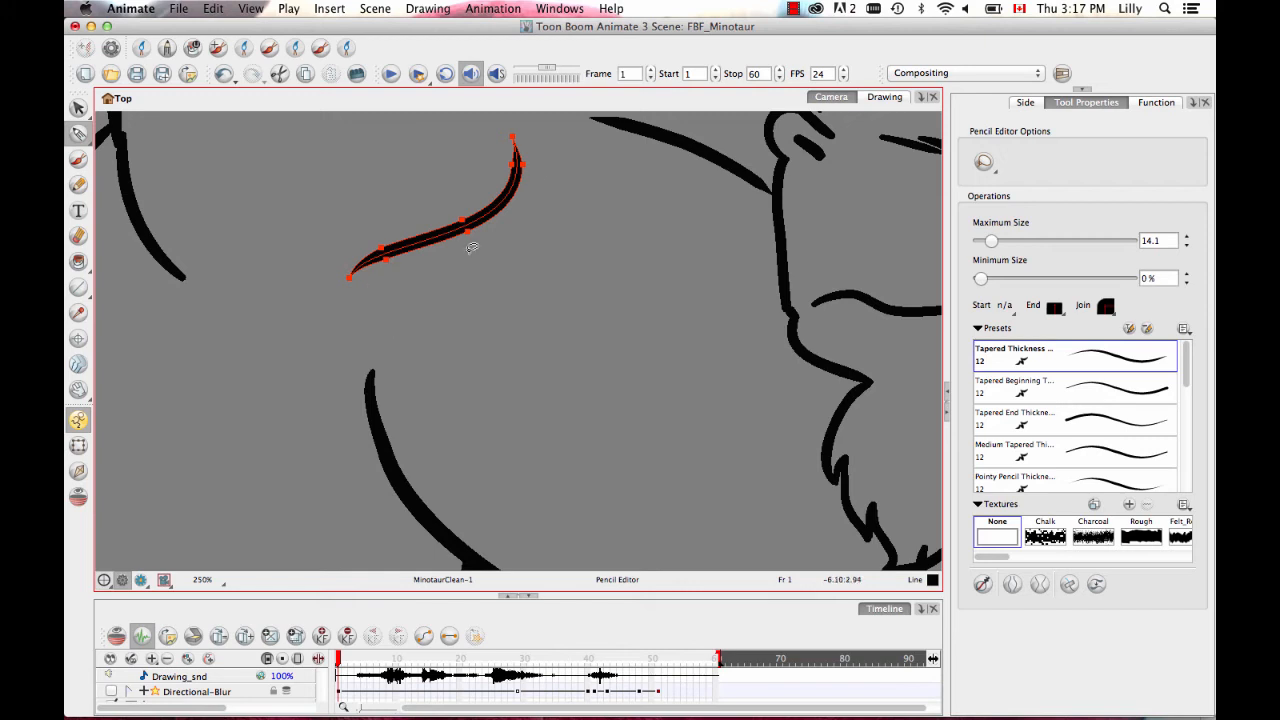
Step: Clear the crease line's selection, then reselect it with the Pencil Editor at a wider view
key(1)
key(1)
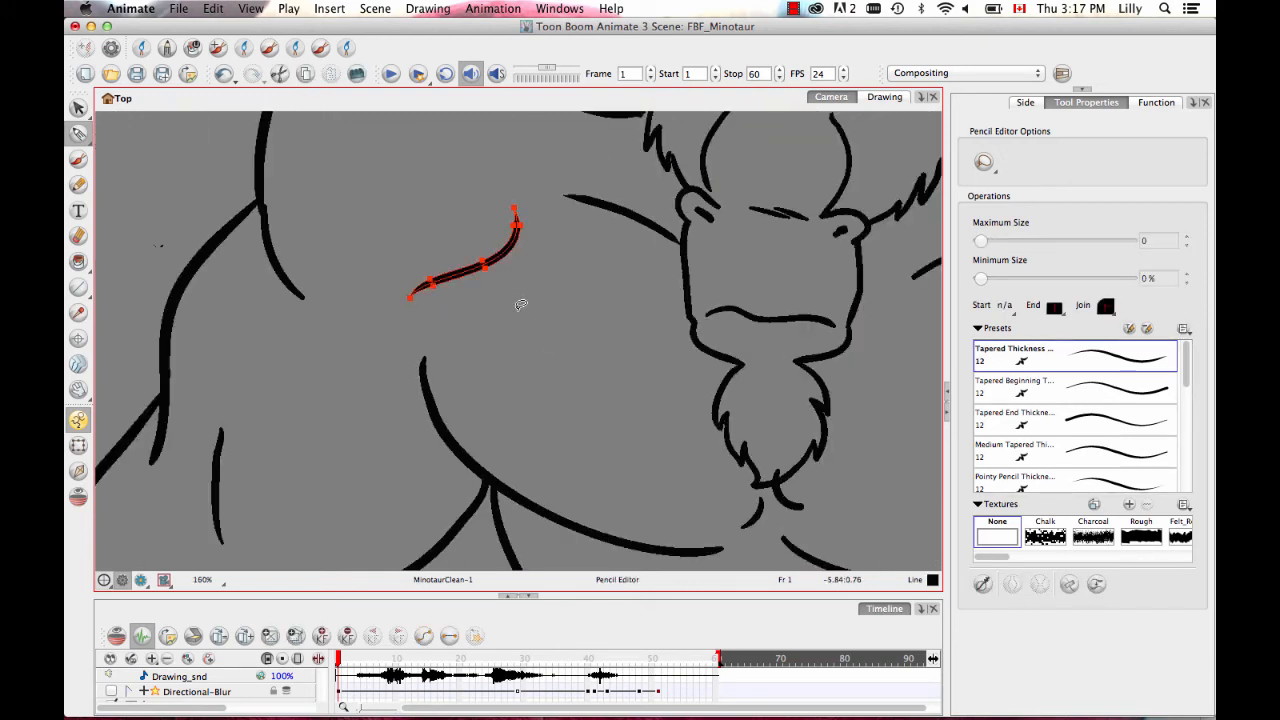
drag(516, 336, 485, 232)
click(566, 384)
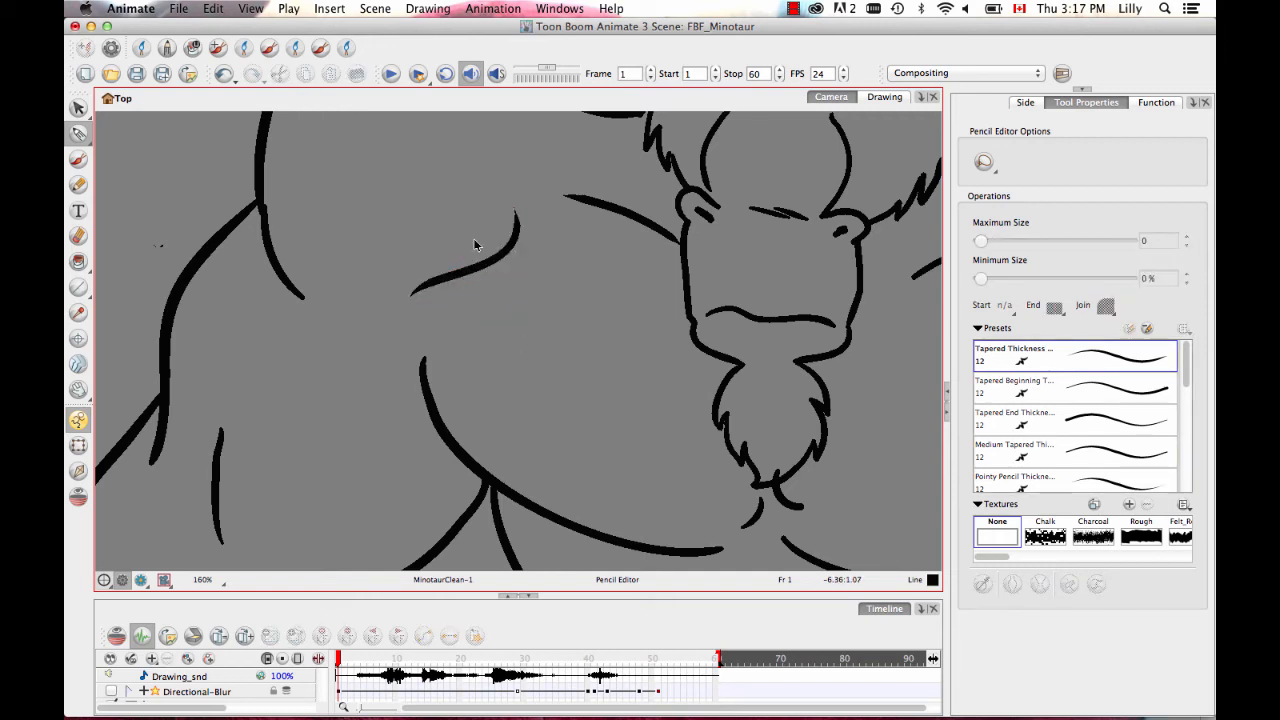
click(478, 266)
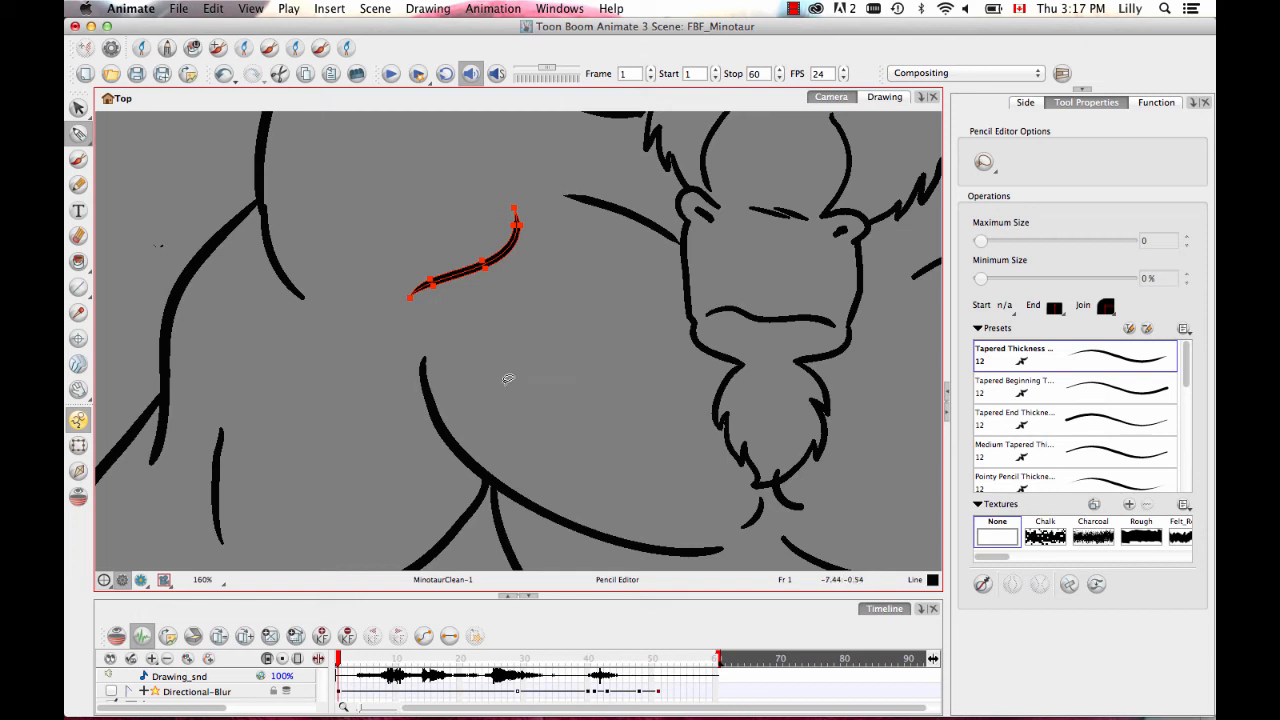
Step: Apply the Tapered Thickness stencil to the long left pectoral line, deselect it, and close the accidentally opened Safari window
click(448, 440)
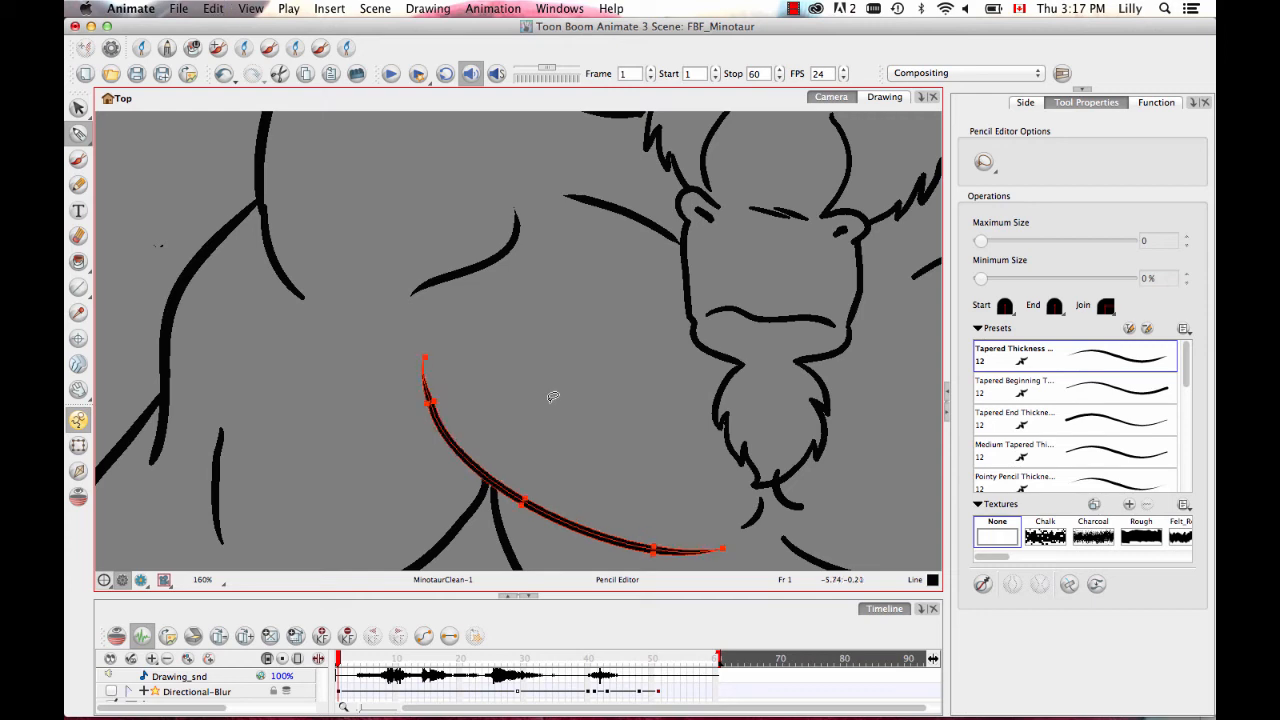
click(621, 427)
drag(621, 427, 540, 320)
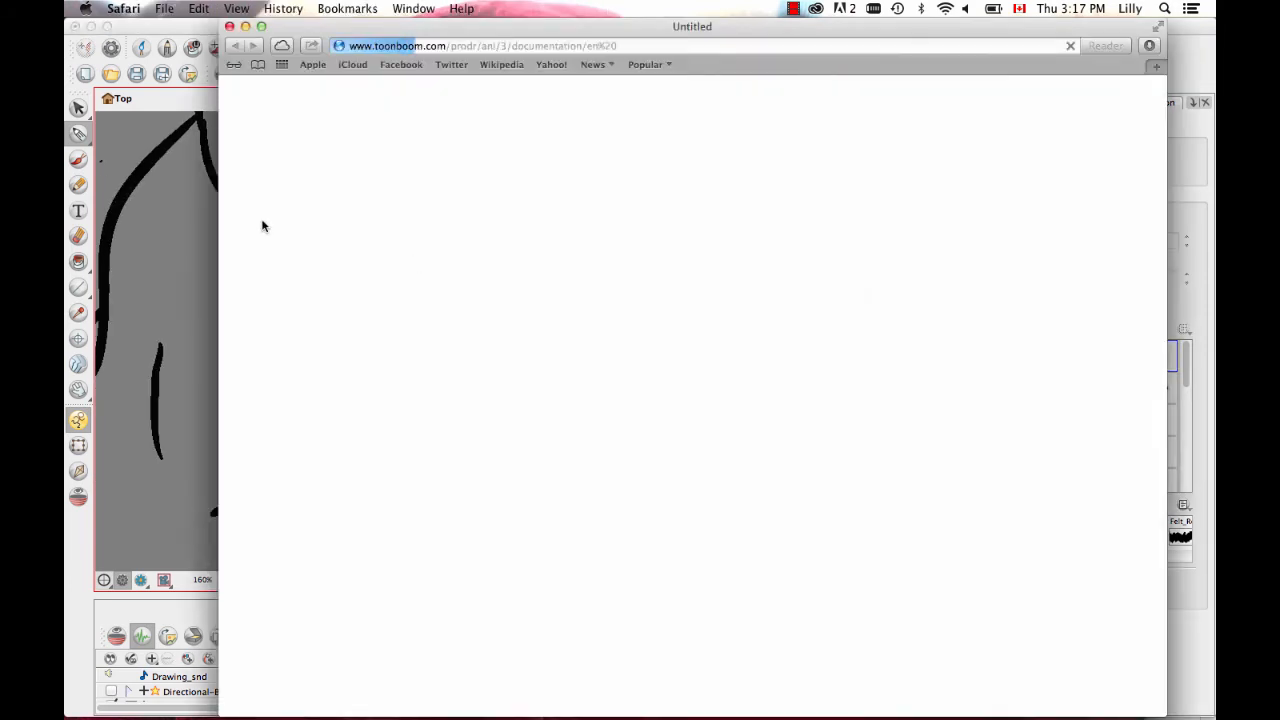
click(229, 27)
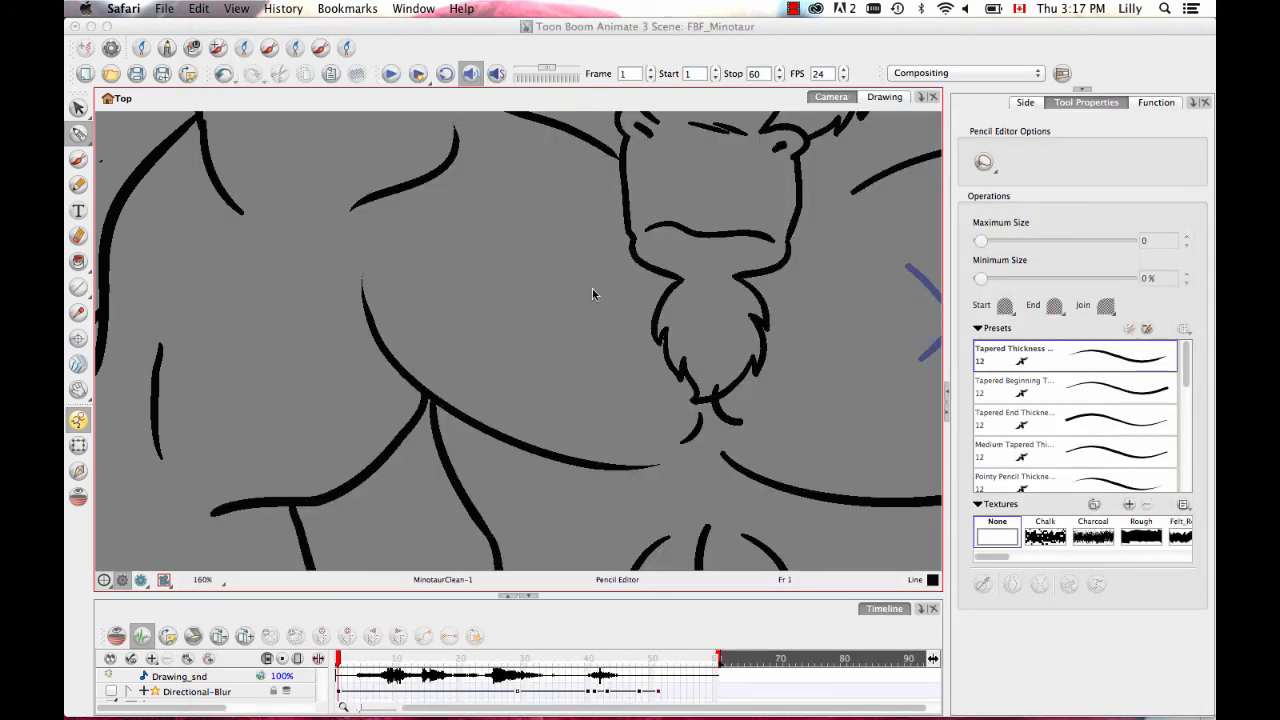
click(566, 298)
Step: Apply the Tapered Thickness stencil to the right pectoral line under the blue X and deselect it
mouse_move(544, 283)
mouse_down()
mouse_move(491, 266)
mouse_move(461, 307)
mouse_up()
click(810, 514)
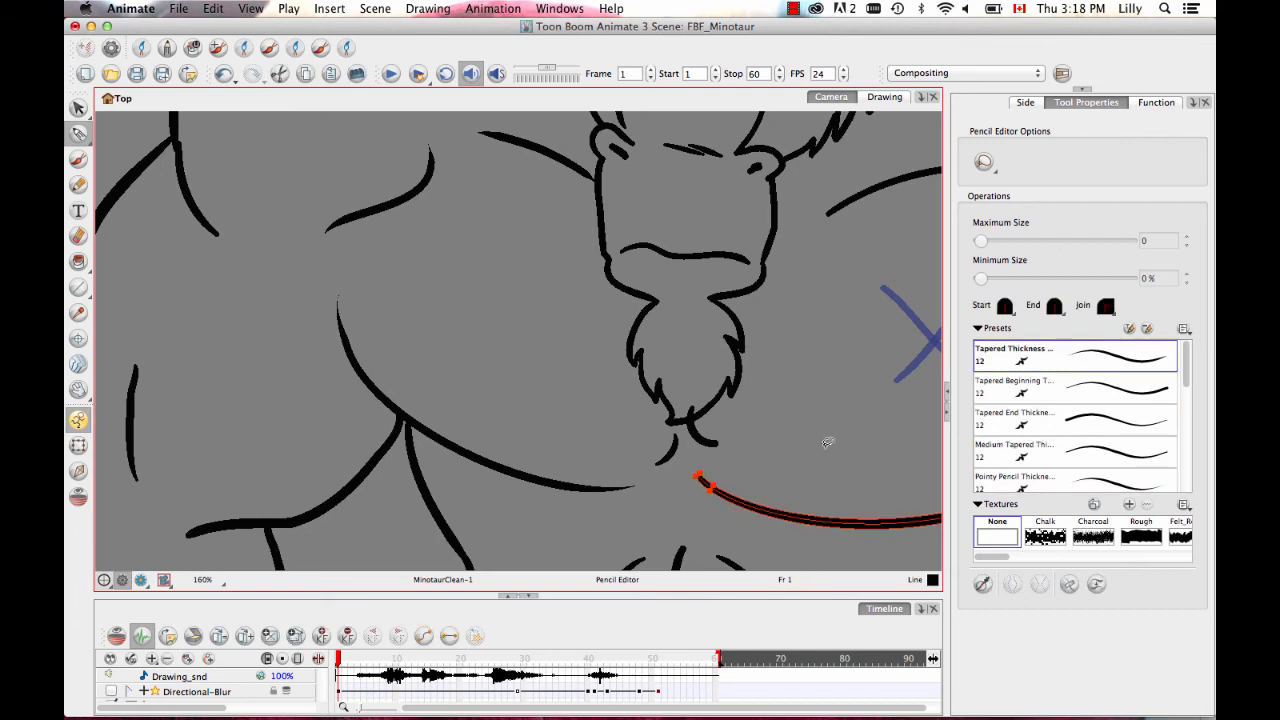
drag(826, 438, 761, 395)
key(1)
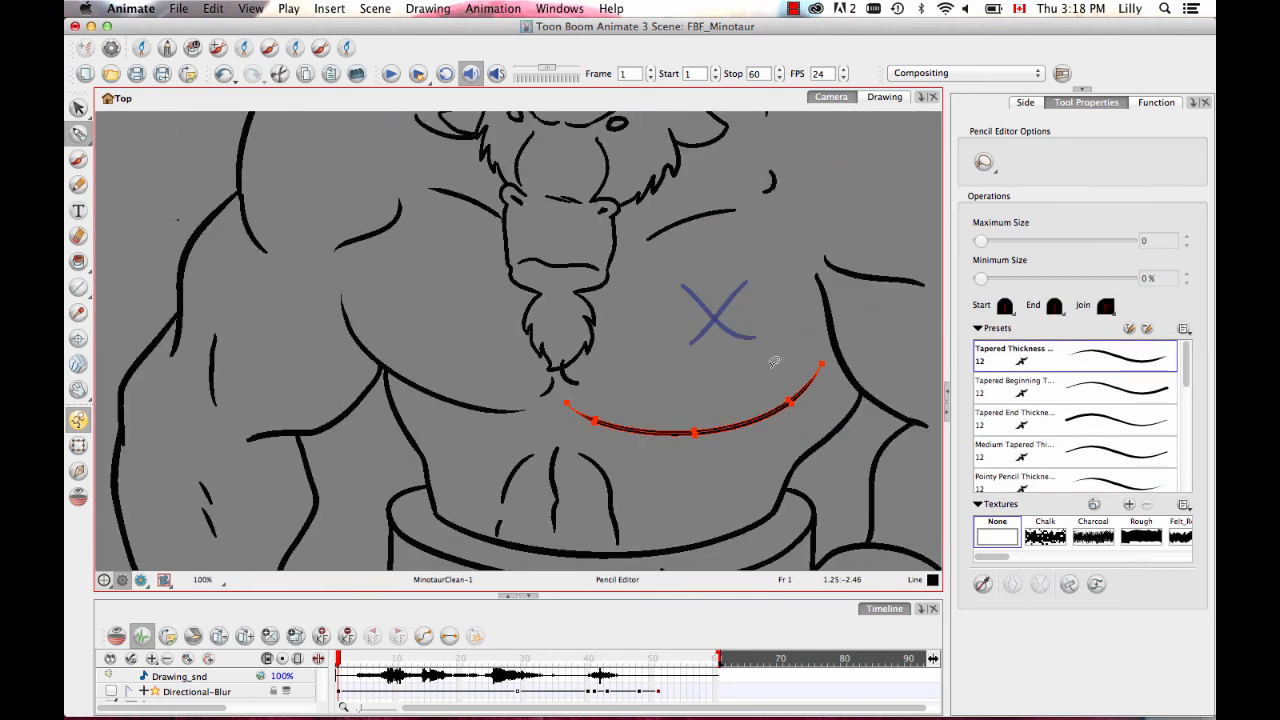
click(775, 363)
Step: Apply the Tapered Thickness stencil to the right upper-arm crease, then to the three abdominal lines together with the pectoral line above
click(886, 266)
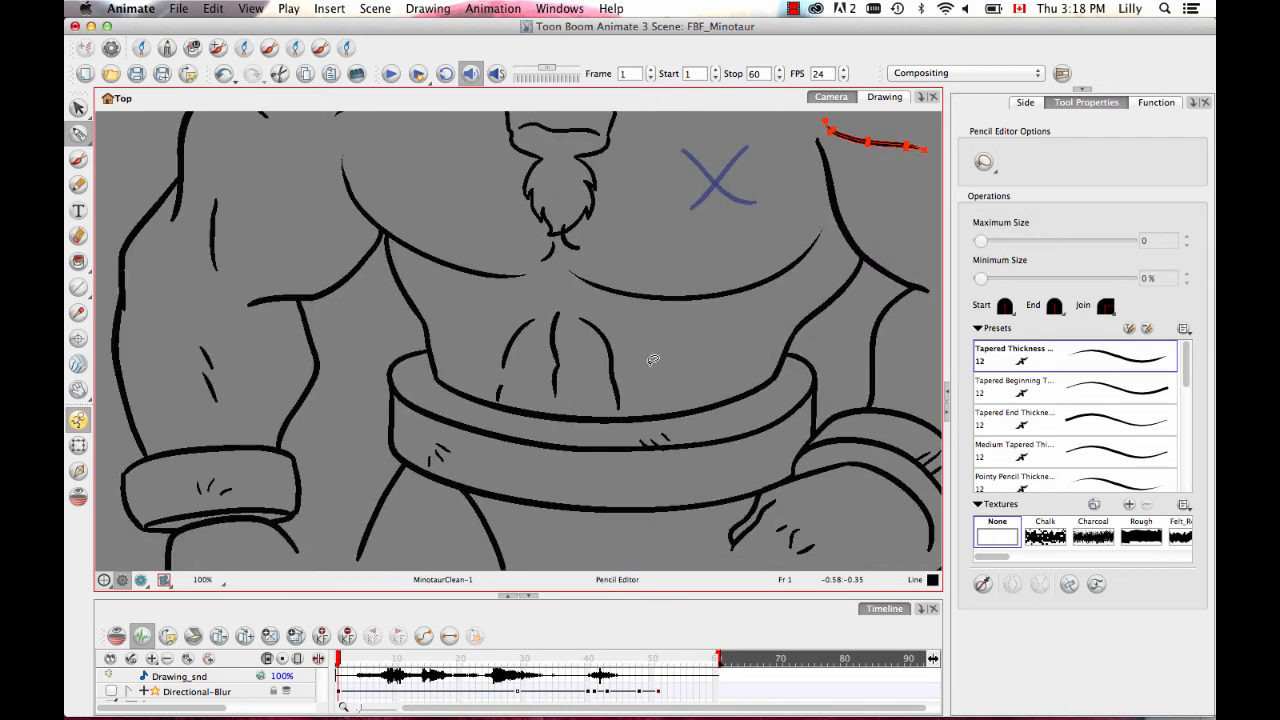
mouse_move(652, 360)
mouse_down()
mouse_move(500, 310)
mouse_move(505, 385)
mouse_move(671, 366)
mouse_move(633, 308)
mouse_up()
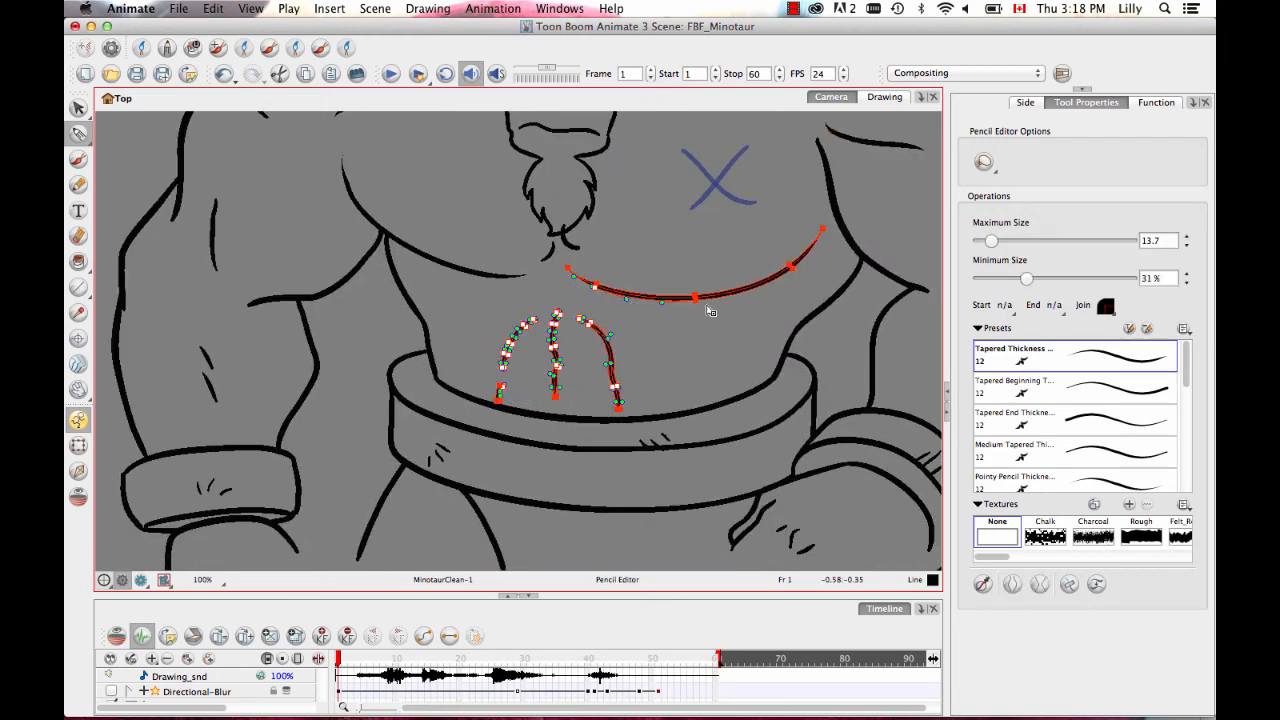
click(720, 355)
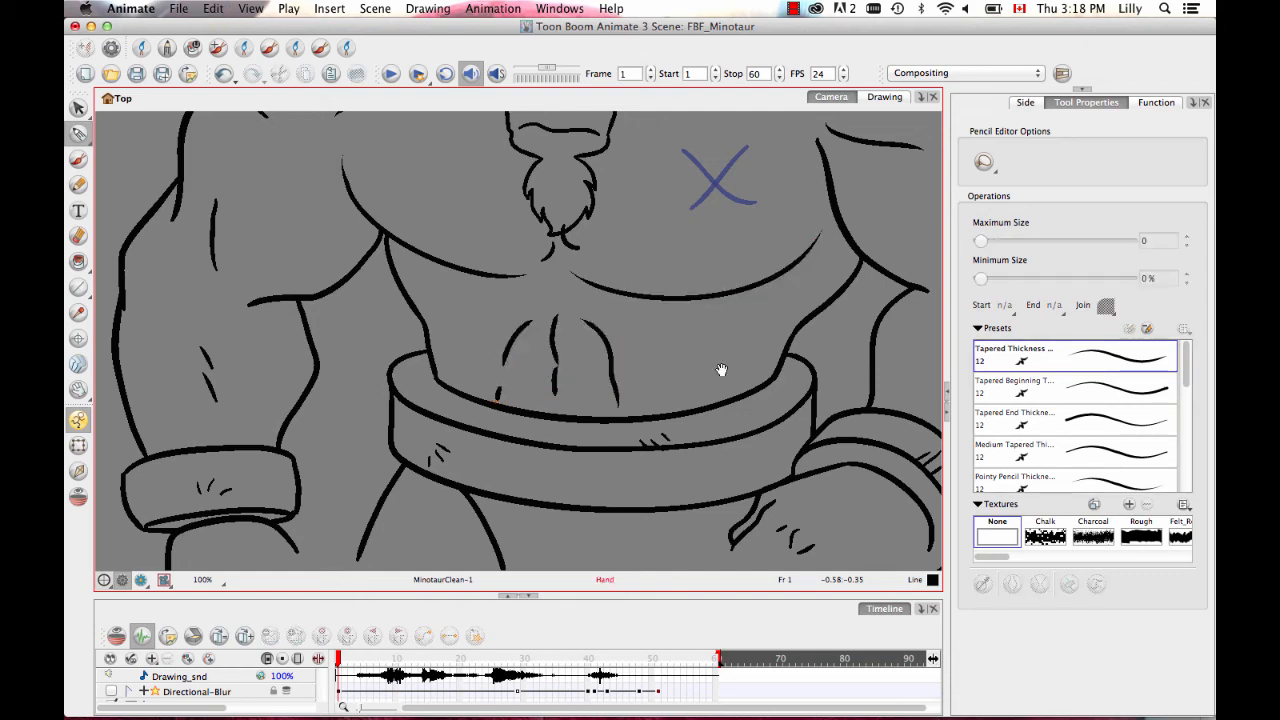
Step: Apply the Tapered Thickness stencil to nearly all the lines of the minotaur at once and clear the selection
key(2)
key(2)
key(2)
key(2)
drag(643, 383, 631, 417)
mouse_move(645, 528)
mouse_down()
mouse_move(759, 448)
mouse_move(330, 420)
mouse_move(565, 200)
mouse_move(688, 500)
mouse_move(775, 380)
mouse_up()
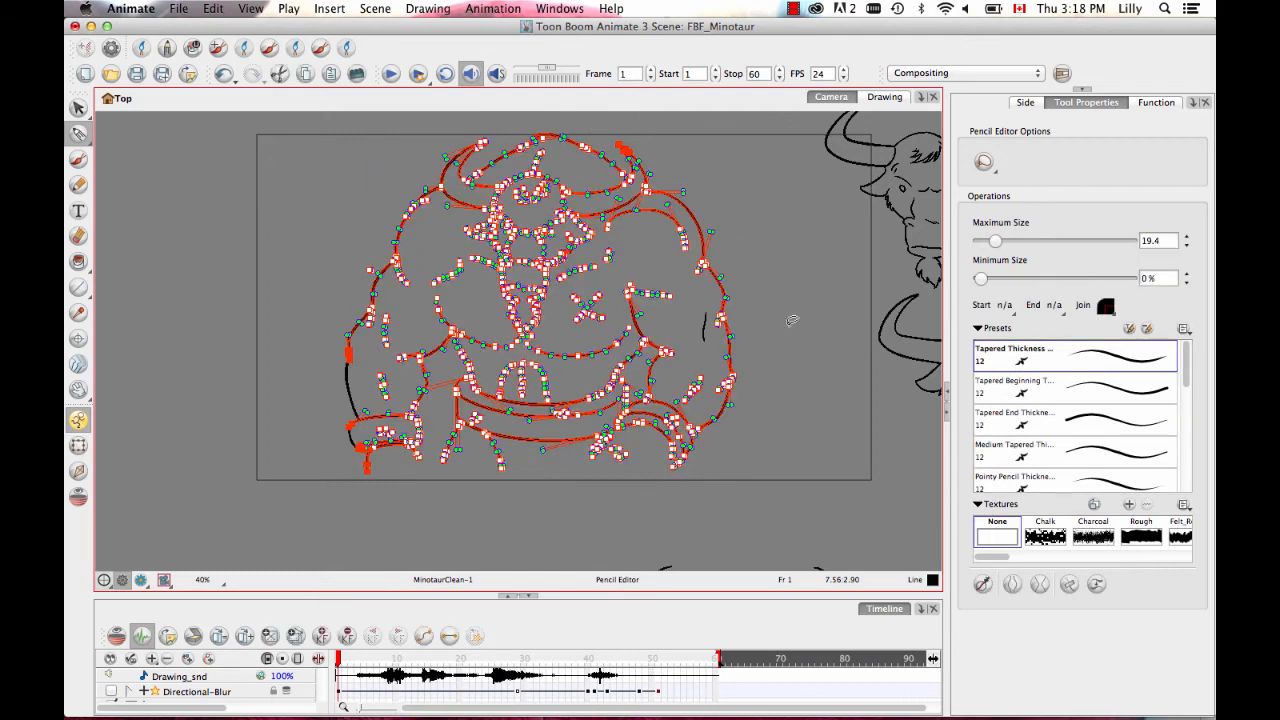
key(super+z)
key(Escape)
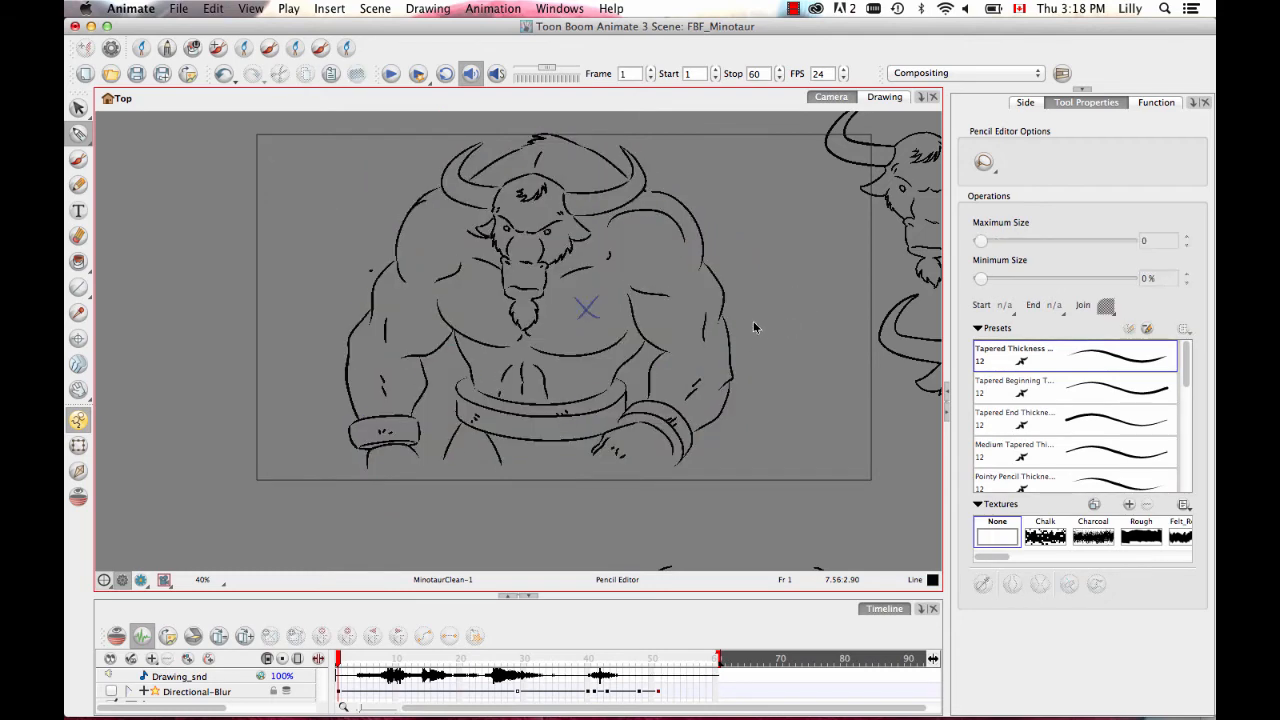
Step: Inspect the tapered lines of the torso and arm, then undo the Tapered Thickness change on the whole minotaur
key(1)
key(1)
key(1)
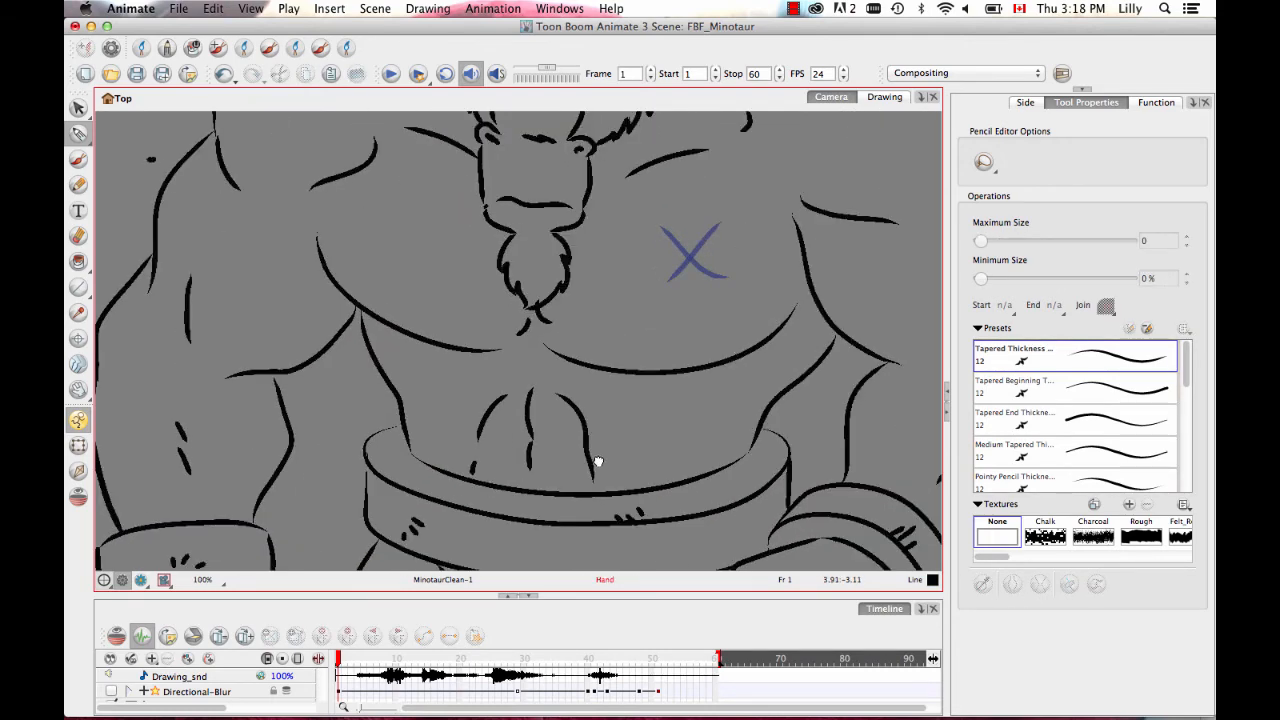
mouse_move(594, 463)
mouse_down()
mouse_move(654, 263)
mouse_move(476, 333)
mouse_up()
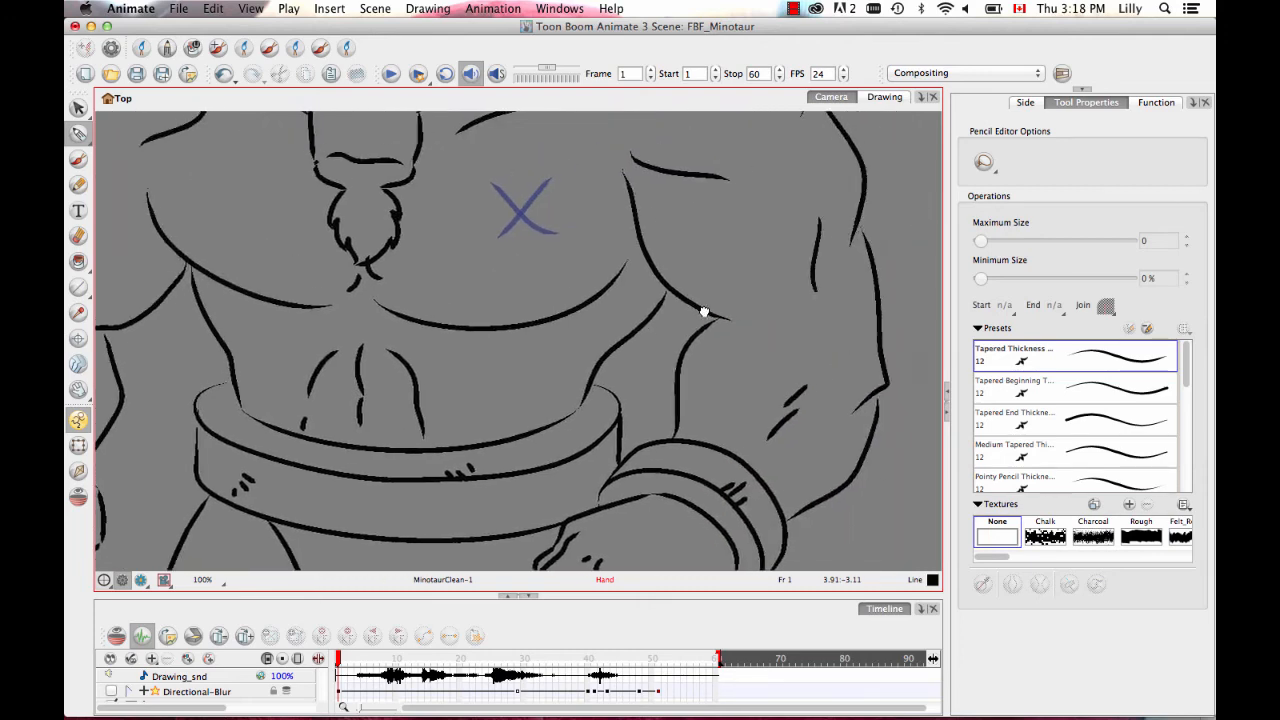
key(2)
key(2)
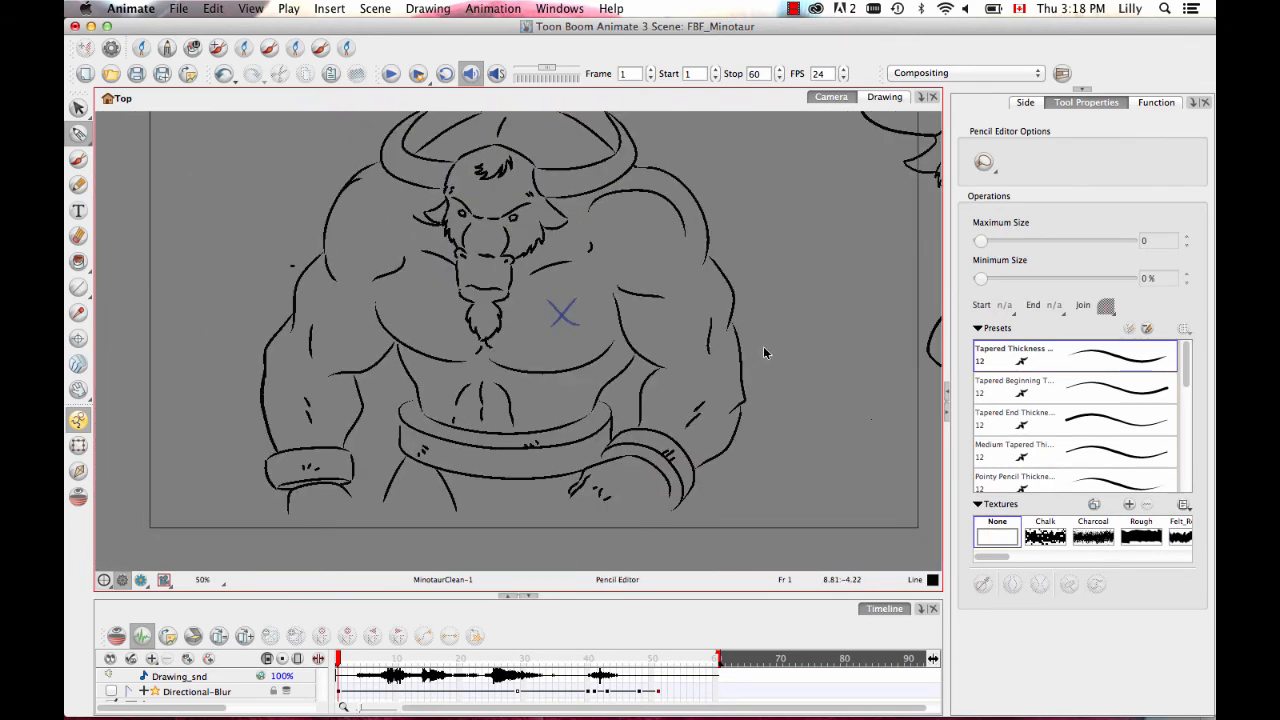
key(super+z)
key(super+z)
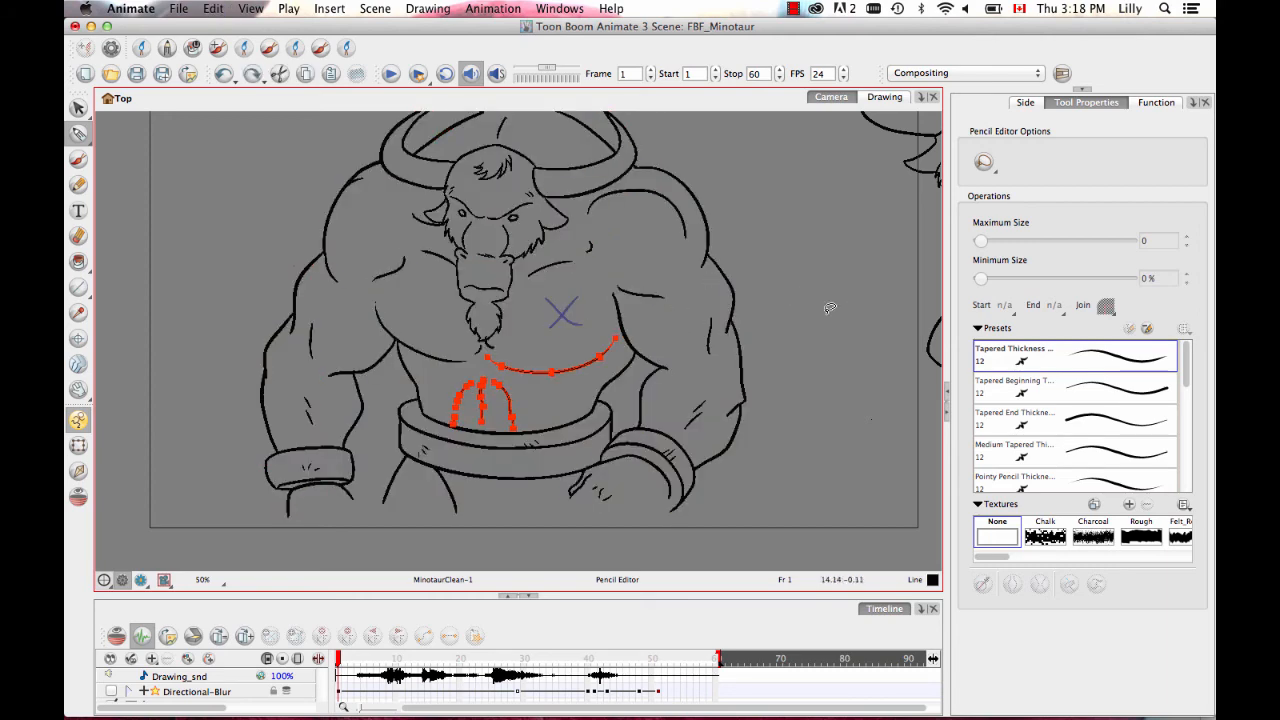
key(super+z)
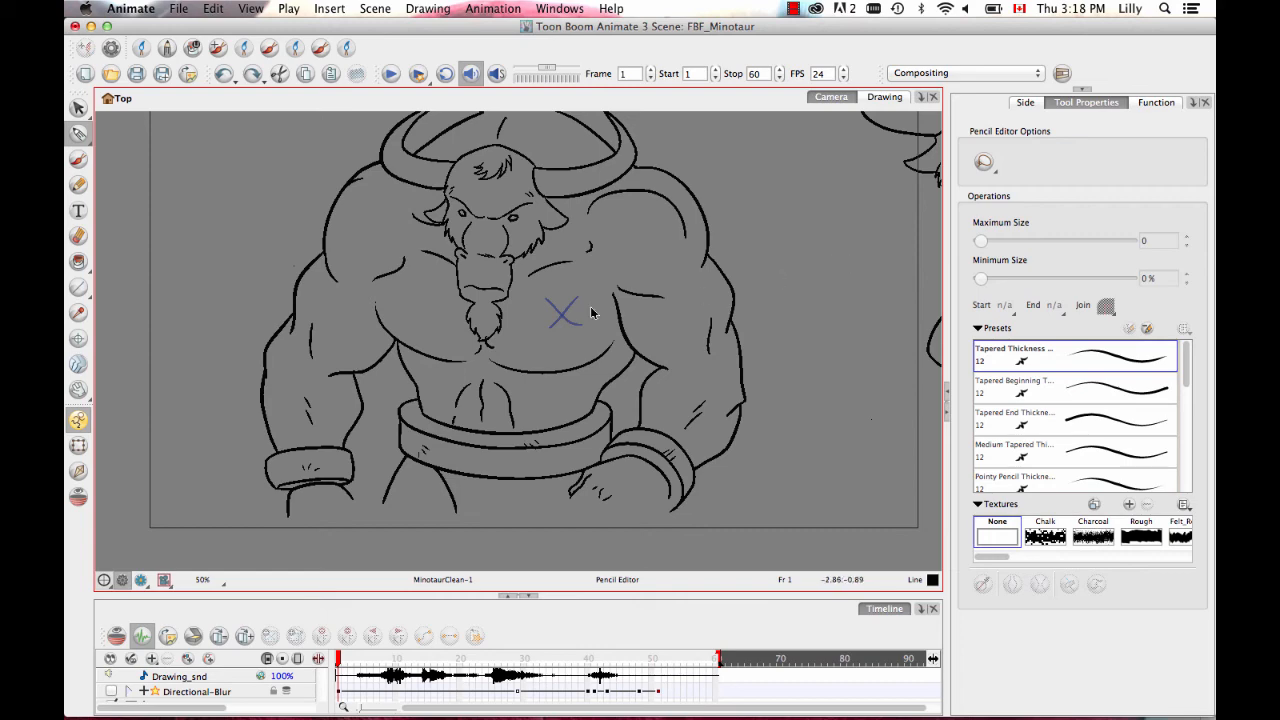
Step: Select the curved crease line above the left pectoral and save its thickness profile as a new stencil preset
key(2)
mouse_move(480, 277)
mouse_down()
mouse_move(517, 331)
mouse_move(486, 343)
mouse_move(718, 346)
mouse_up()
key(2)
key(2)
key(2)
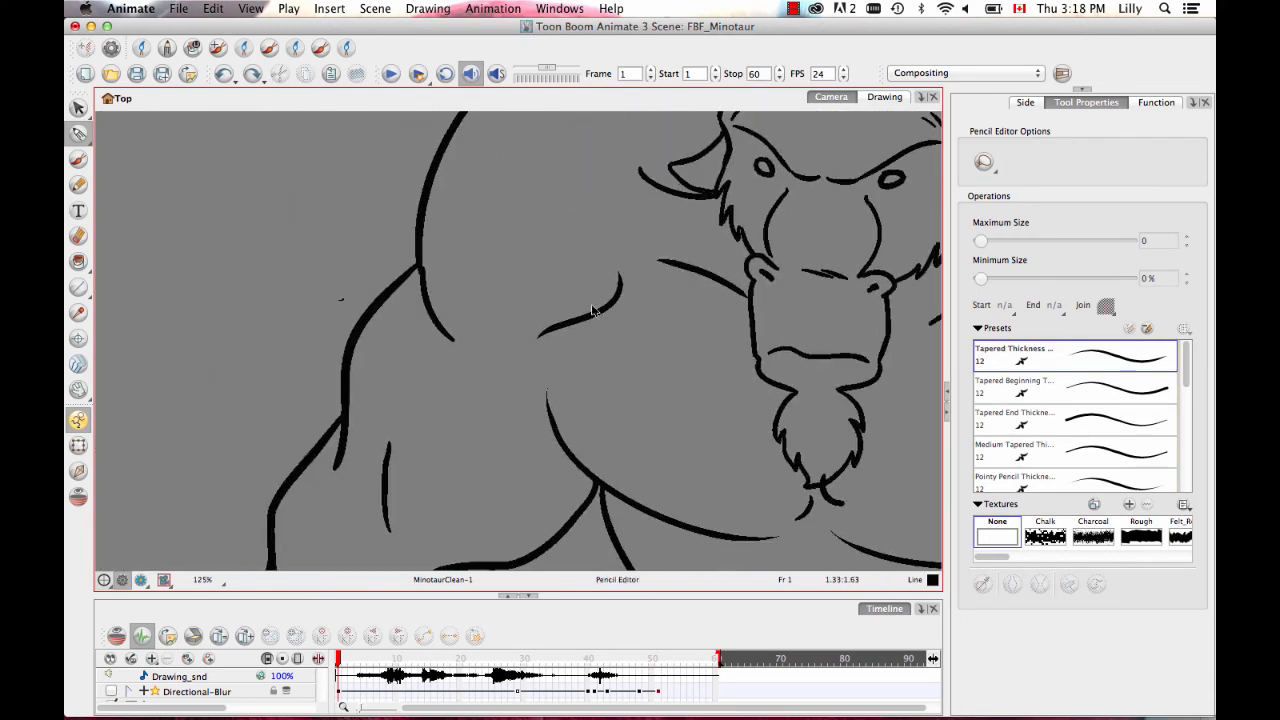
click(78, 107)
click(588, 300)
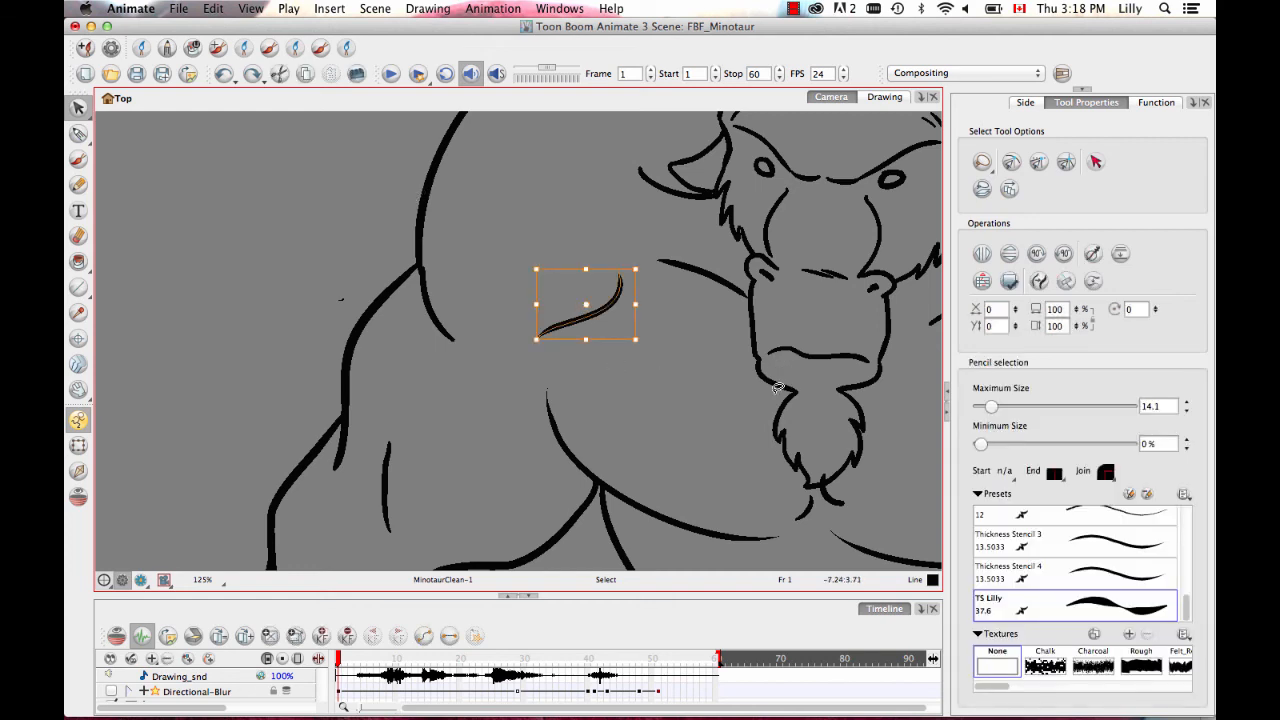
click(1129, 495)
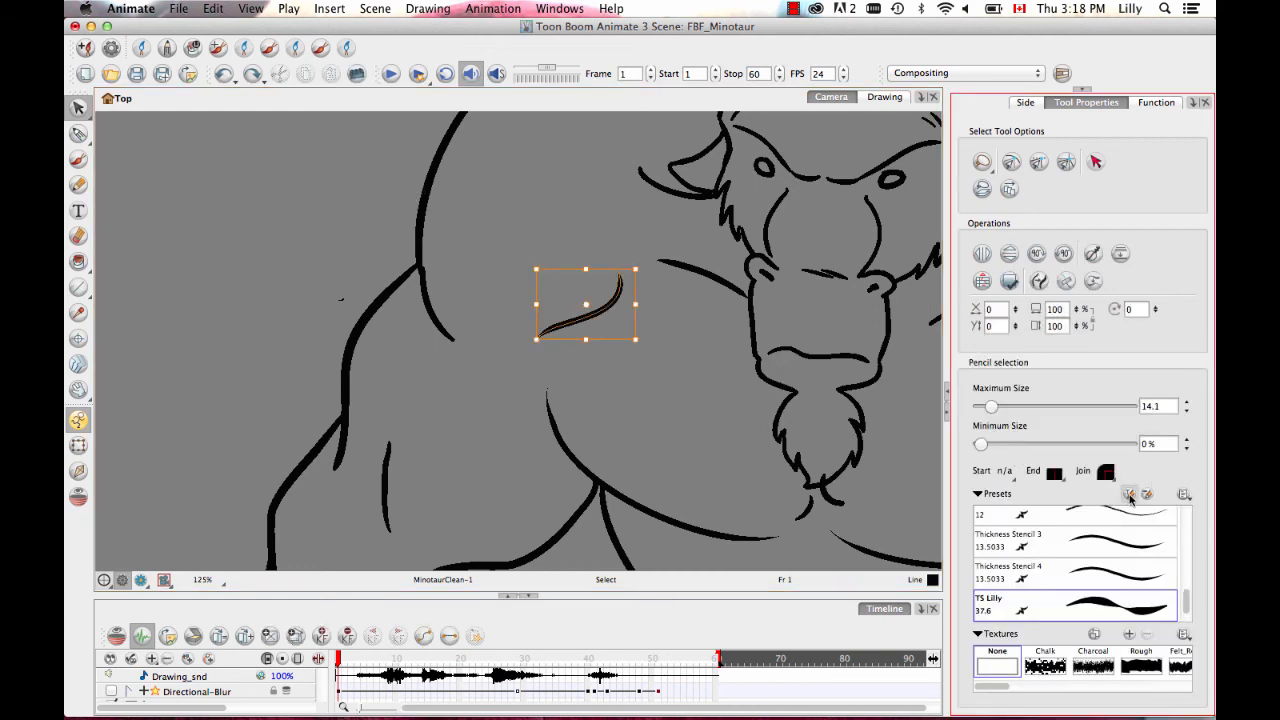
Step: Pick the newly saved thickness stencil from the presets for the crease line, then deselect the line
drag(1188, 597, 1191, 622)
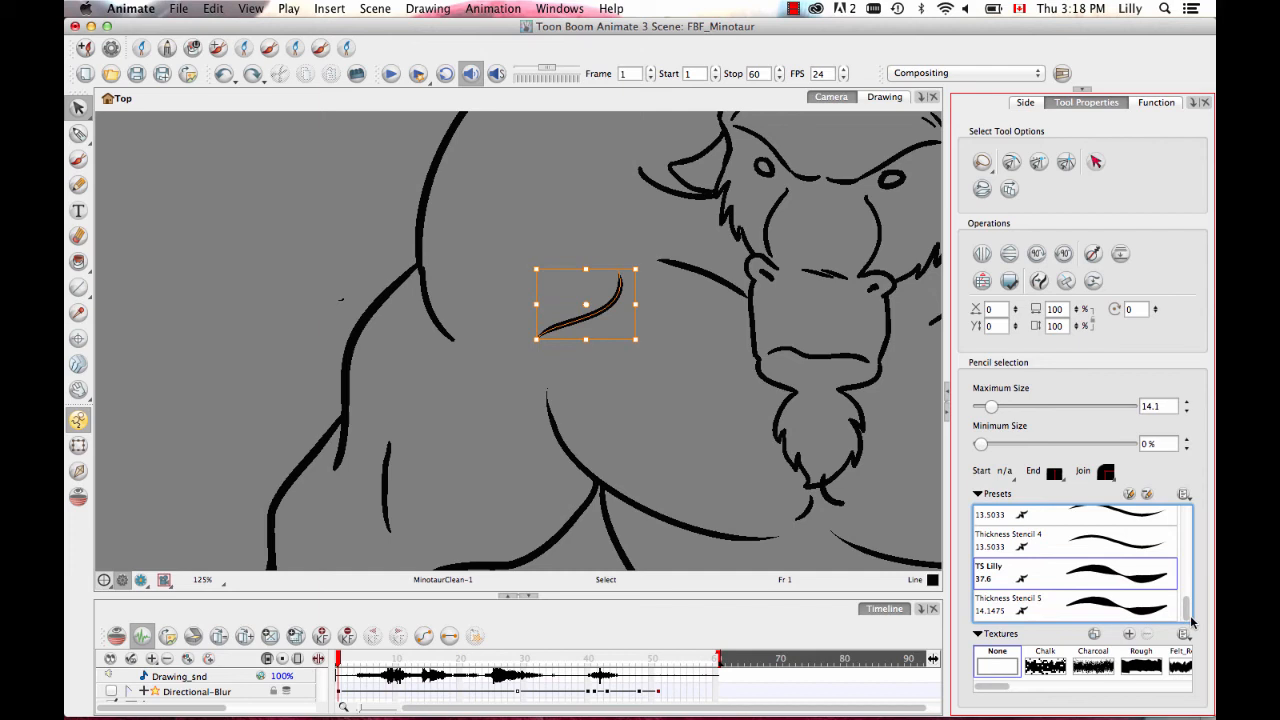
click(1057, 610)
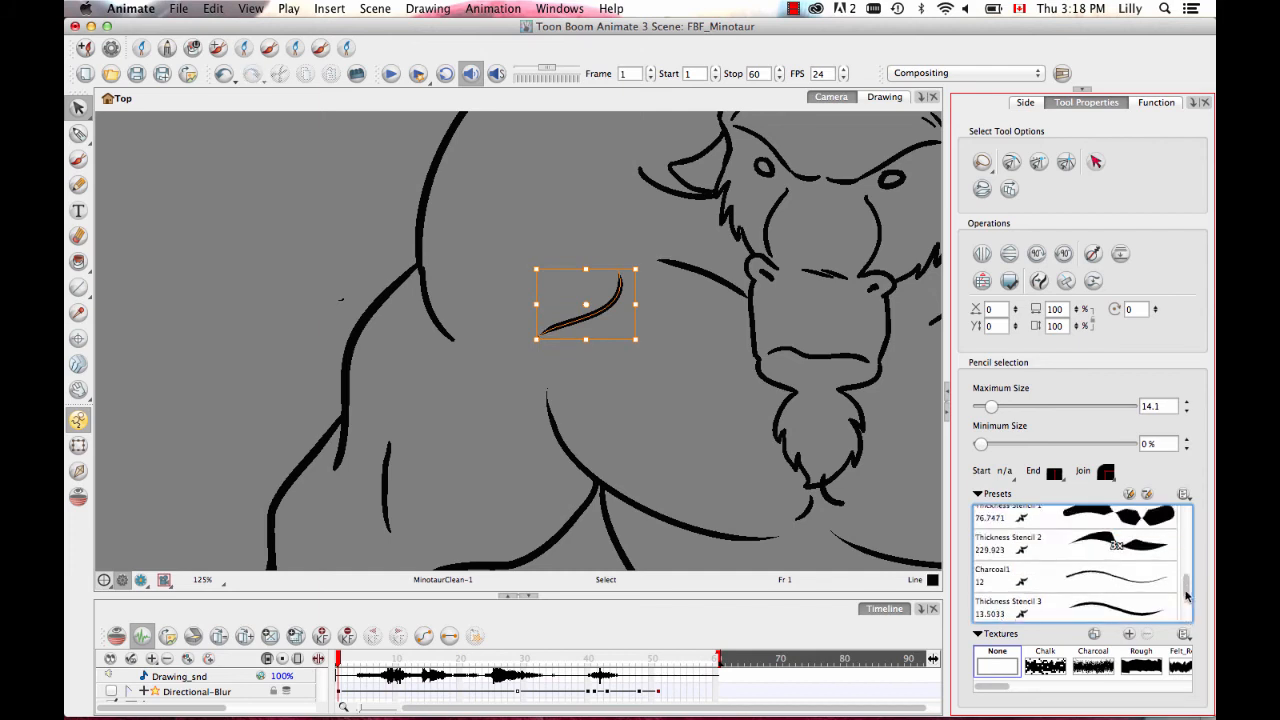
click(745, 398)
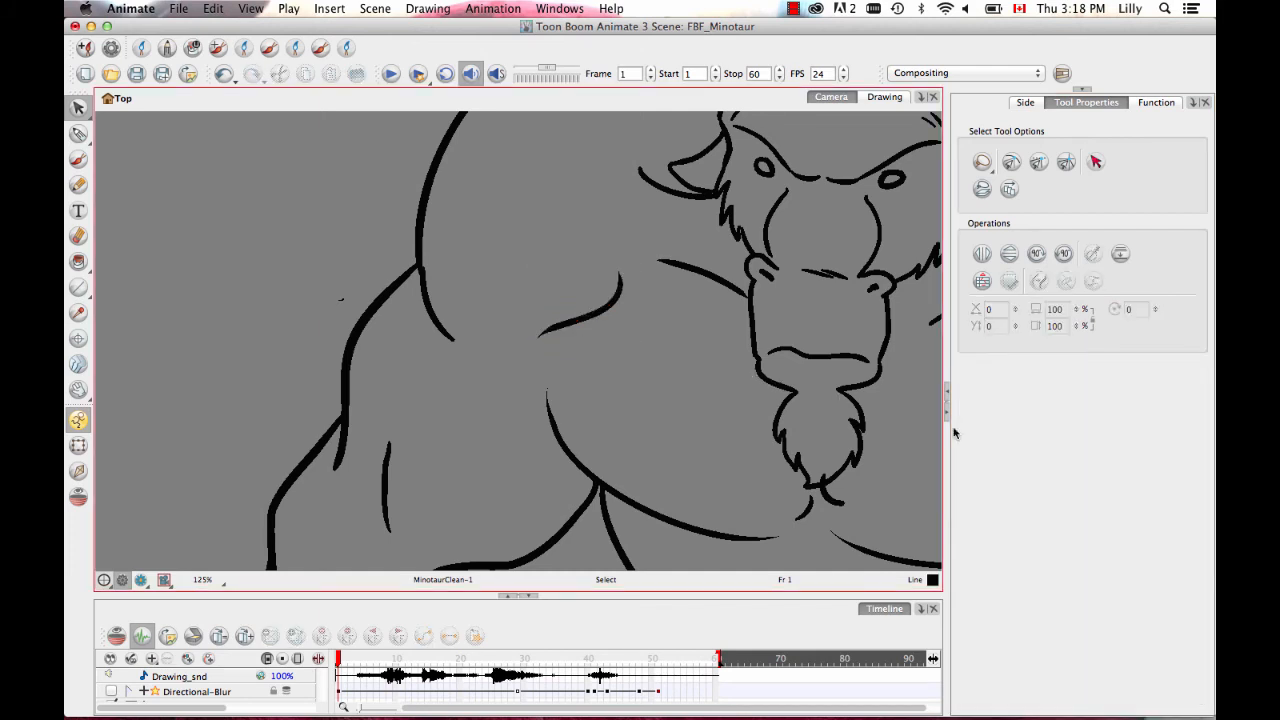
Step: Select the curved crease line above the pectoral with the Pencil Editor and save its thickness profile as a new stencil preset
mouse_move(649, 391)
mouse_down()
mouse_move(603, 319)
mouse_move(625, 285)
mouse_move(590, 262)
mouse_move(535, 340)
mouse_up()
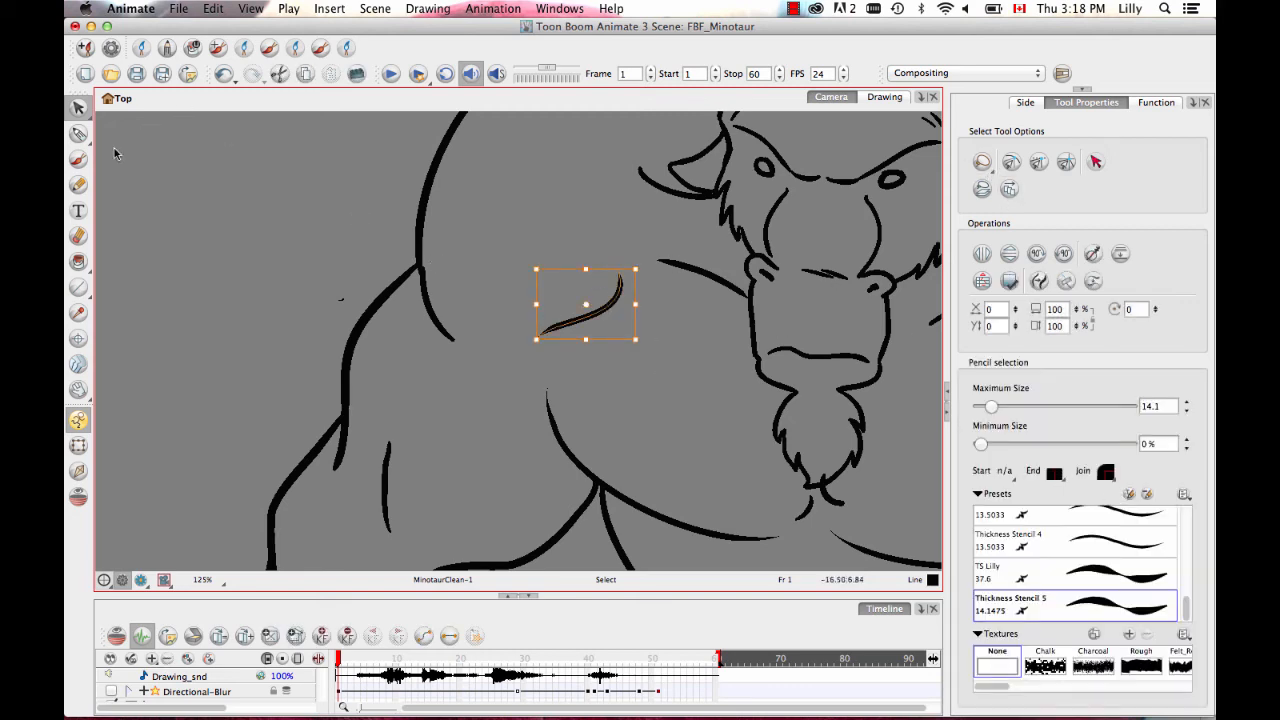
click(78, 133)
mouse_move(620, 401)
mouse_down()
mouse_move(550, 249)
mouse_move(600, 395)
mouse_up()
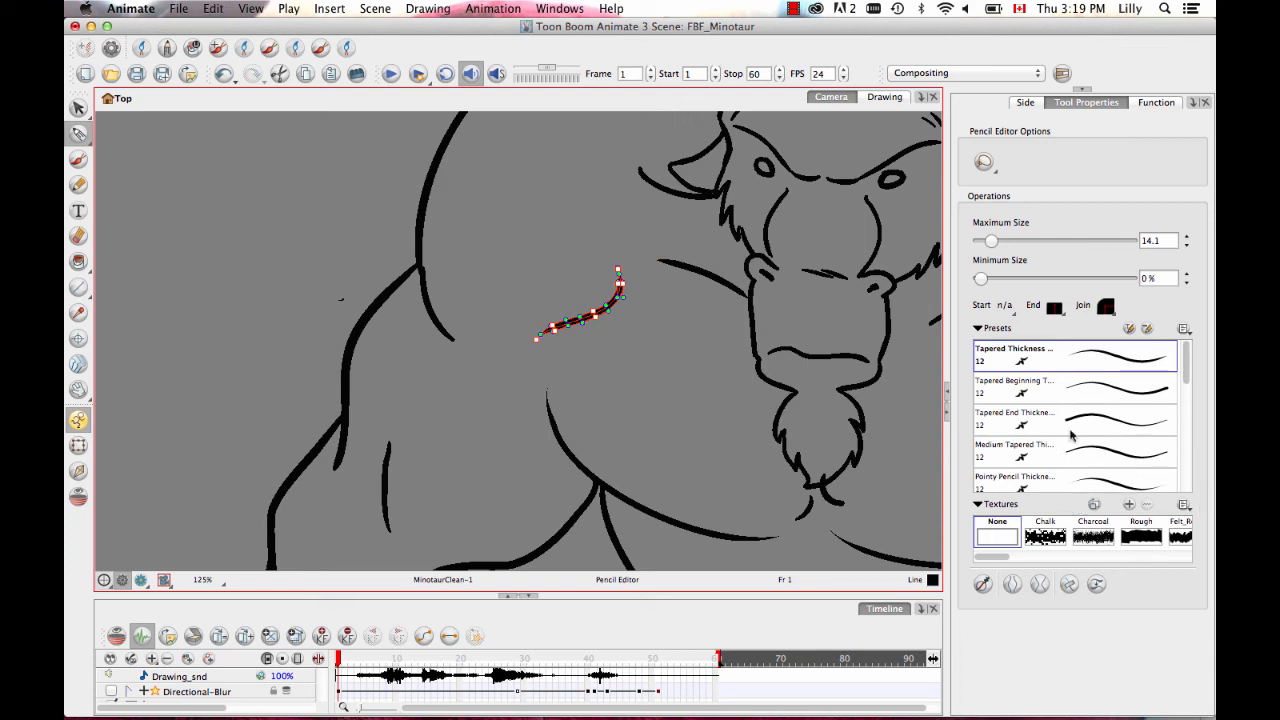
click(1129, 330)
Step: Rename the newly saved thickness stencil in the presets as TS-Great and keep it selected
drag(1183, 368, 1195, 430)
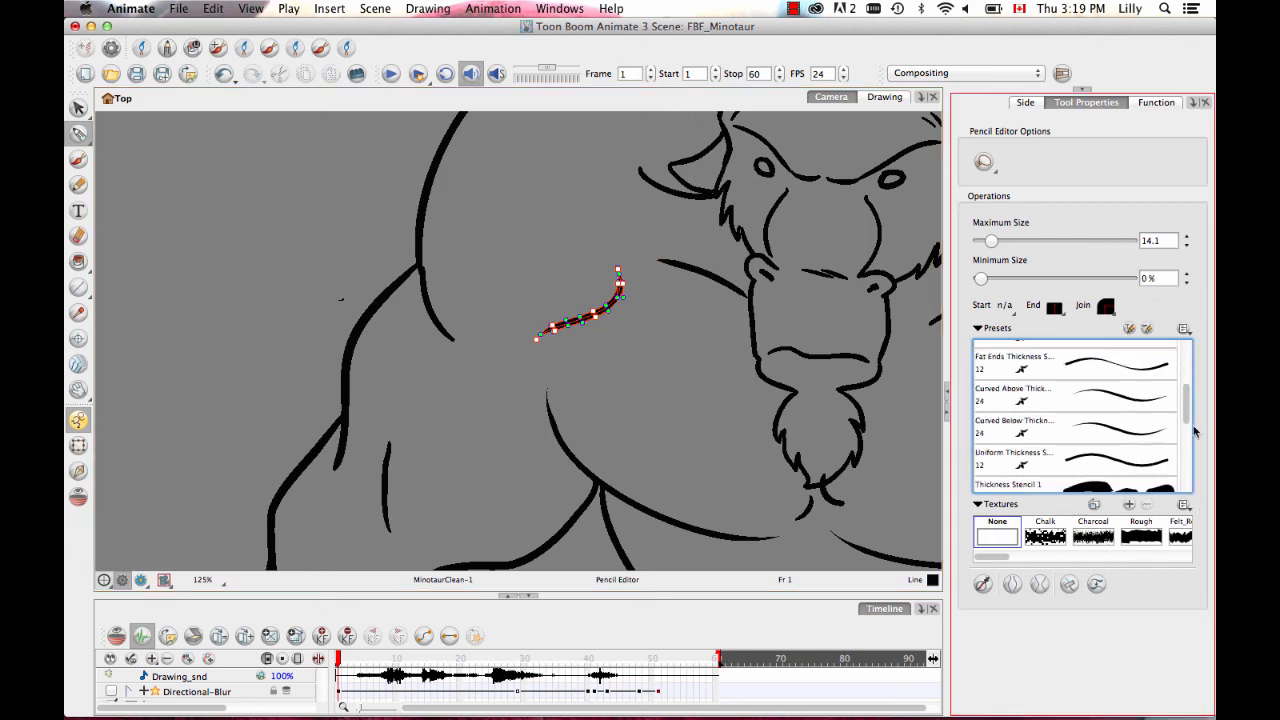
scroll(1192, 470, down, 5)
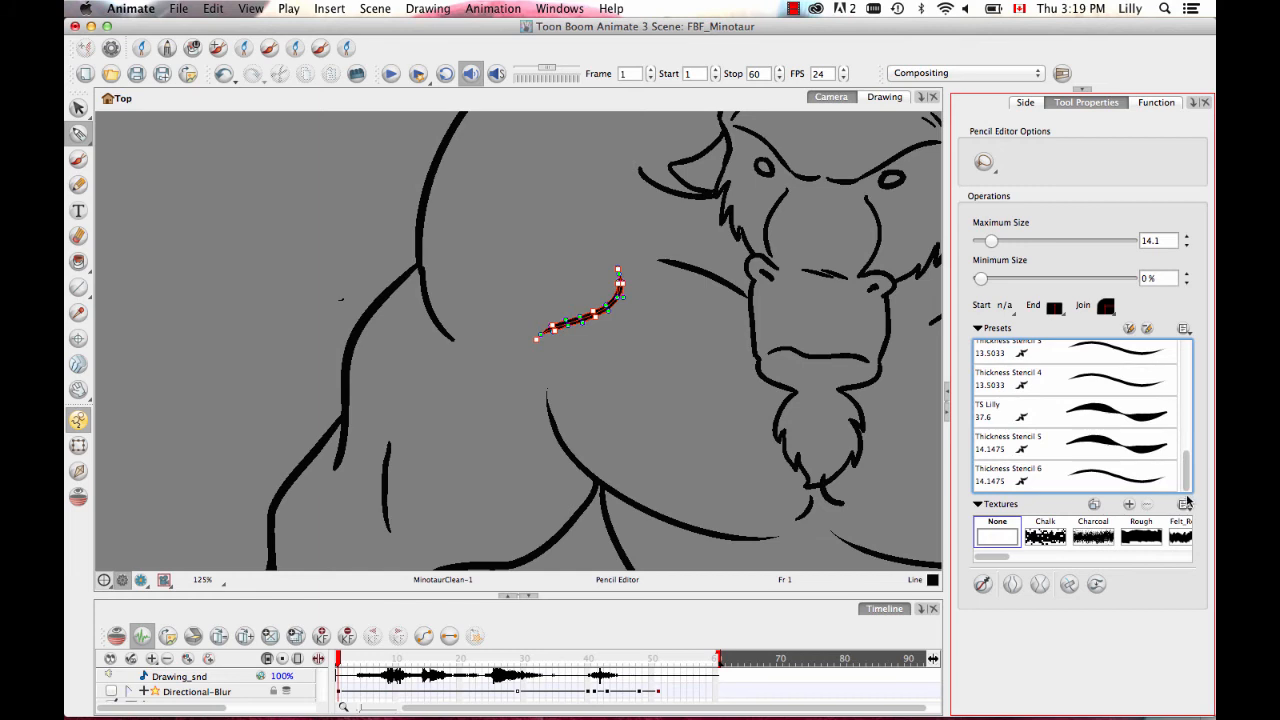
click(1118, 484)
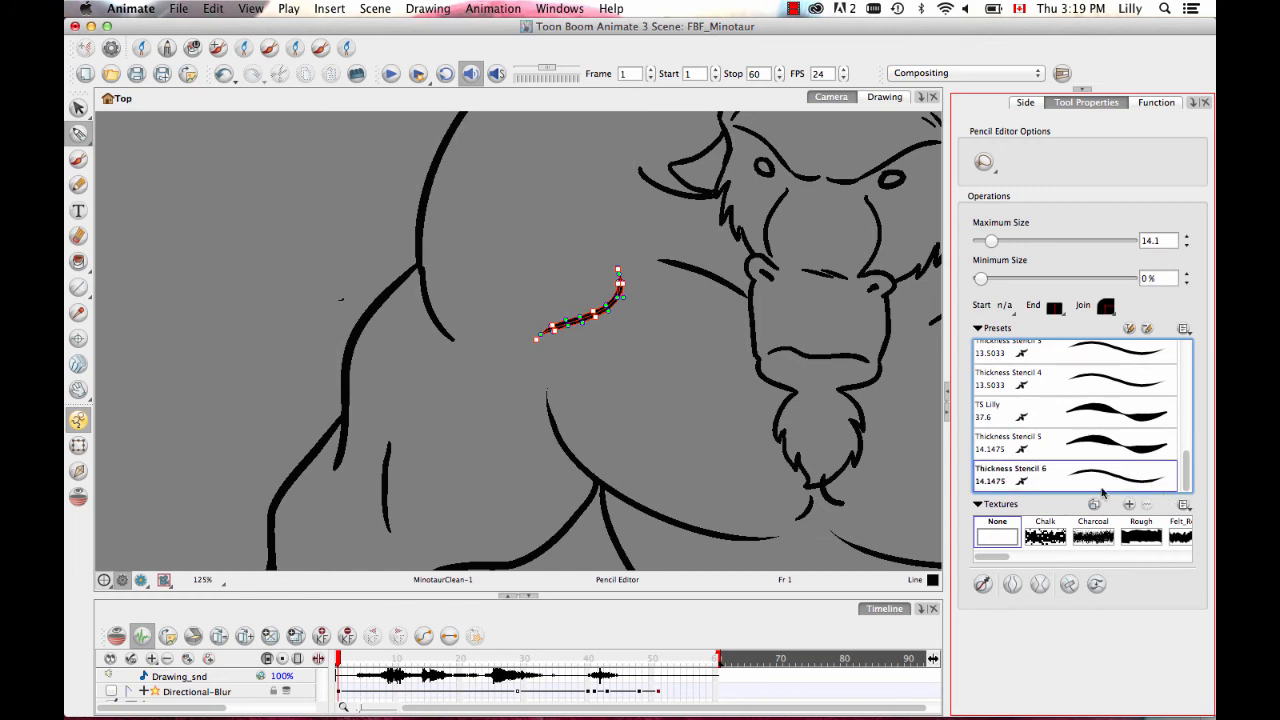
click(1184, 328)
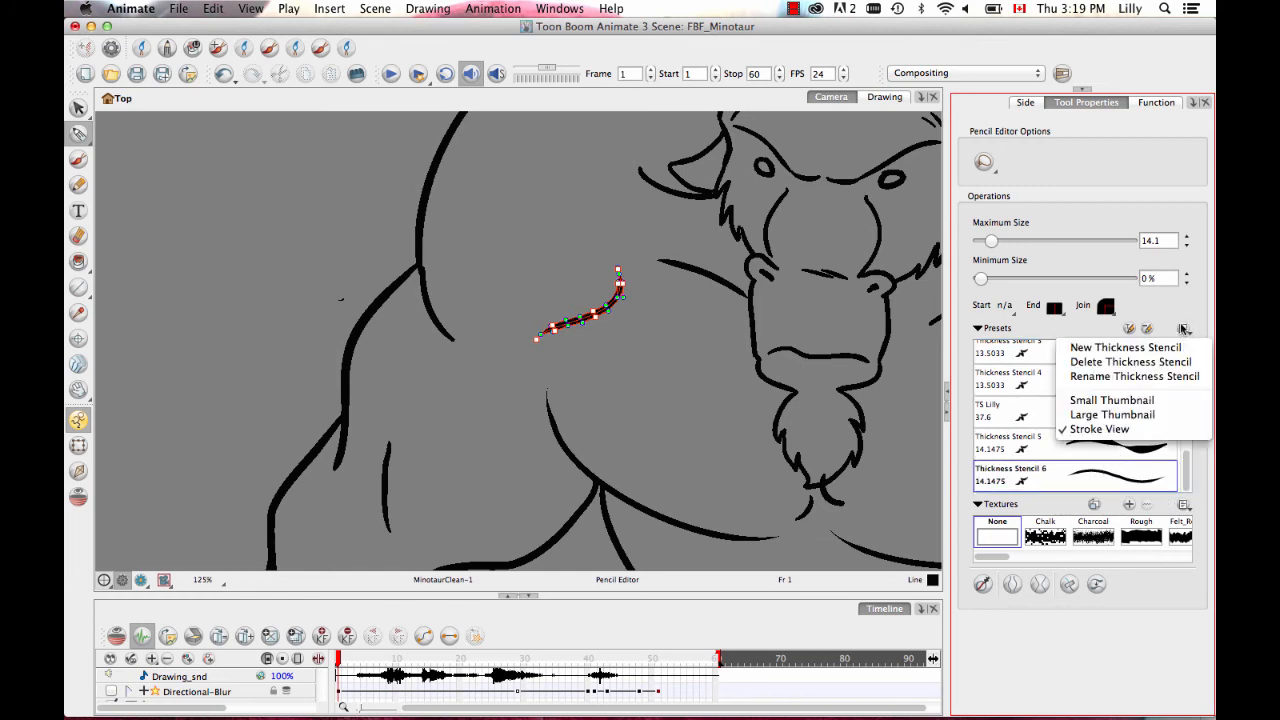
click(1156, 378)
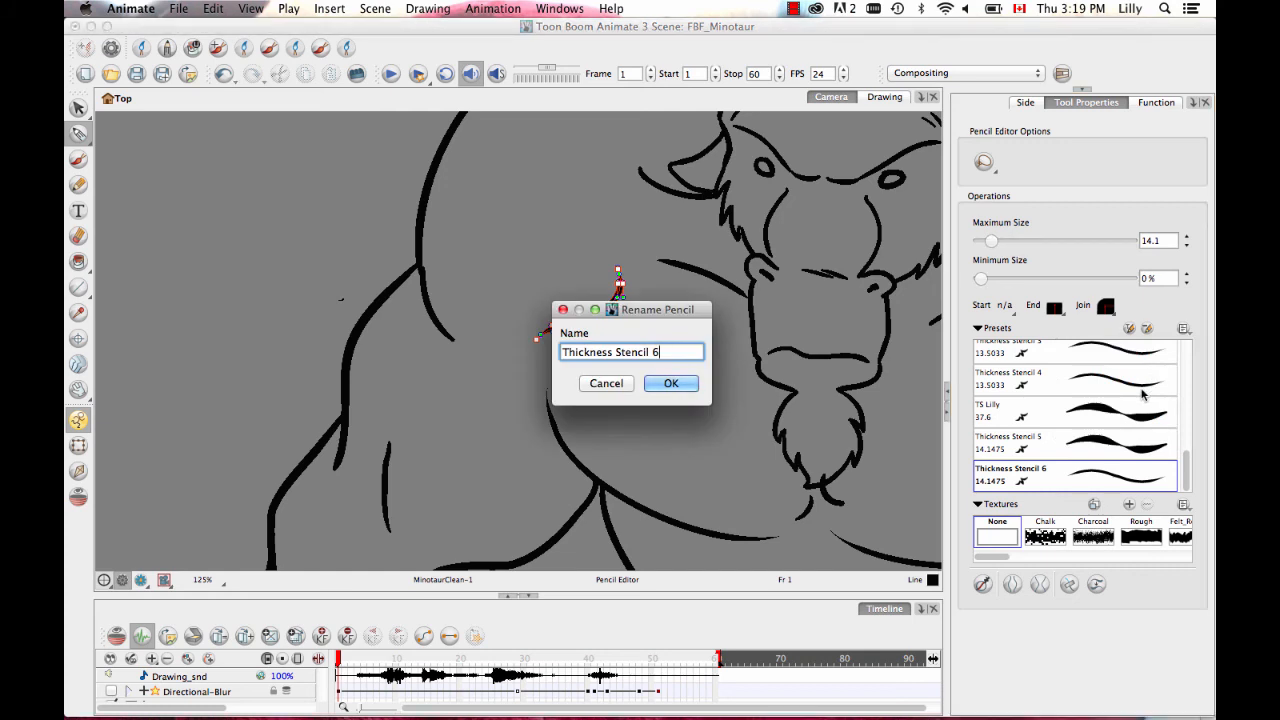
key(BackSpace)
key(BackSpace)
key(BackSpace)
key(BackSpace)
key(BackSpace)
key(BackSpace)
key(BackSpace)
key(BackSpace)
key(BackSpace)
key(BackSpace)
key(BackSpace)
key(BackSpace)
key(BackSpace)
key(BackSpace)
key(BackSpace)
key(BackSpace)
key(BackSpace)
key(BackSpace)
text(S-Clean)
key(Return)
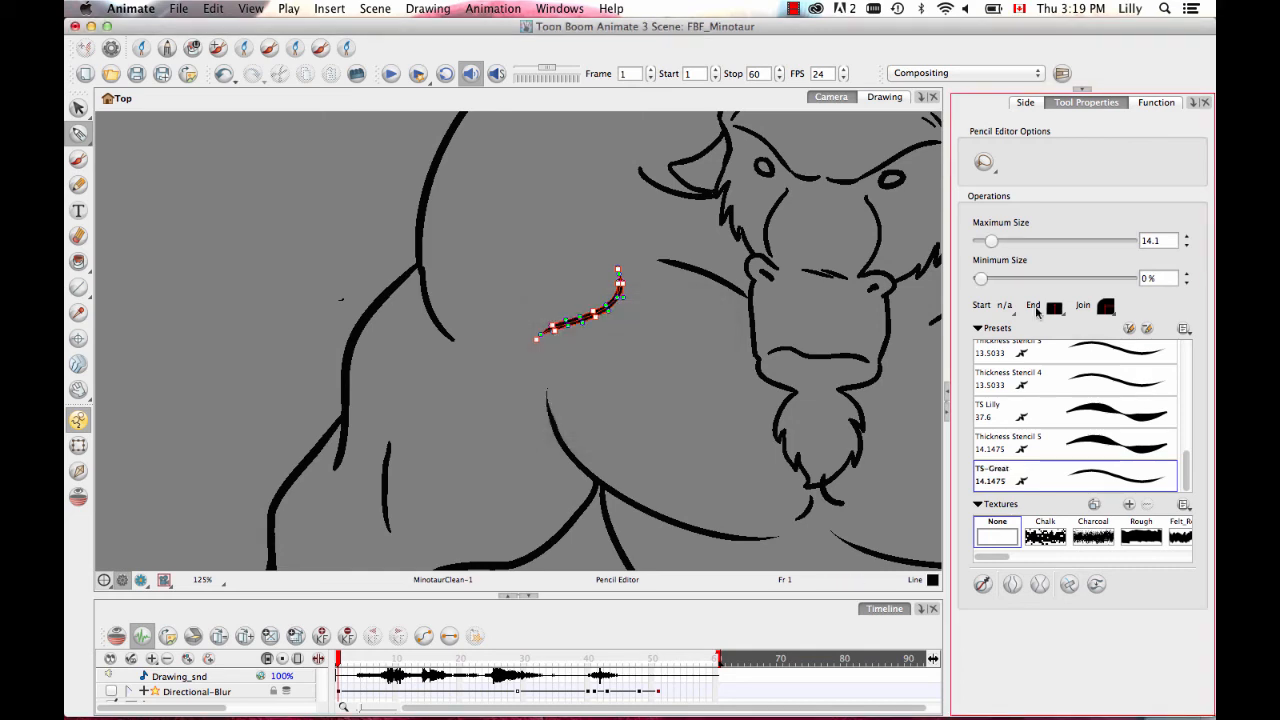
click(1033, 446)
click(1028, 479)
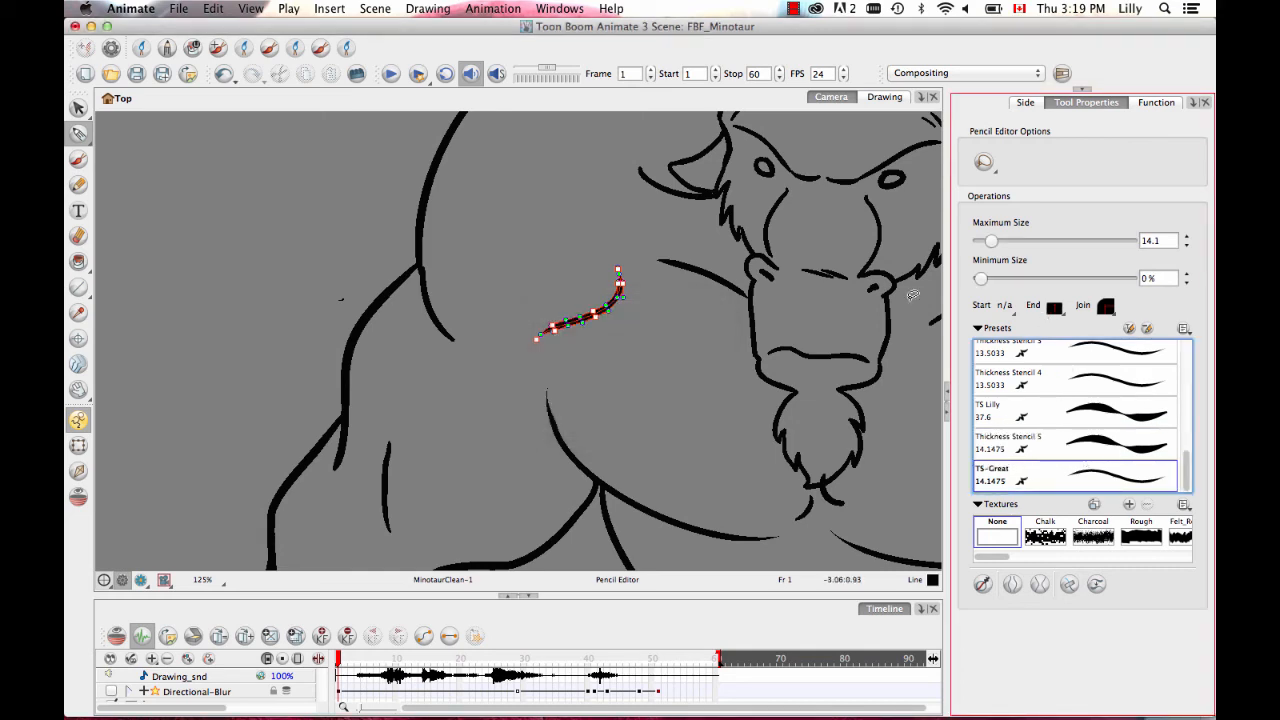
Step: Deselect the crease line and examine the minotaur's line thickness on frame 6, including the chest and torso, then return to frame 1
click(724, 373)
drag(780, 322, 630, 323)
key(1)
key(1)
key(1)
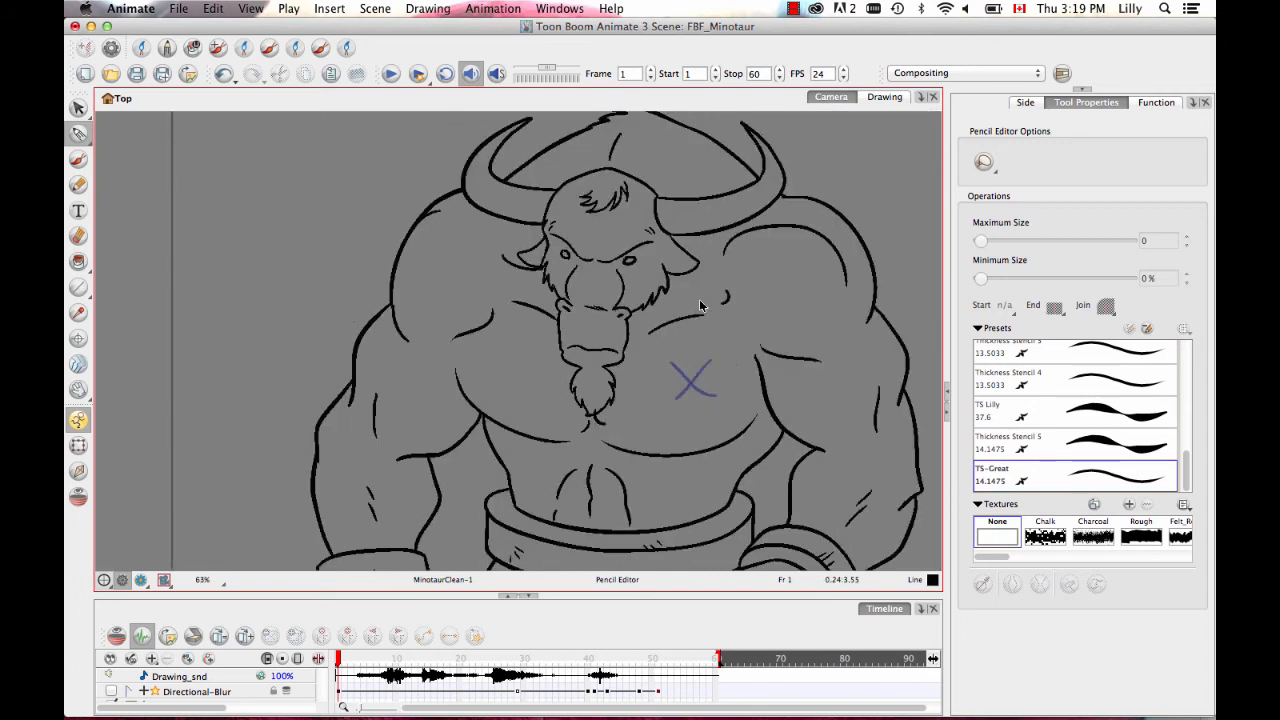
key(1)
scroll(700, 460, down, 1)
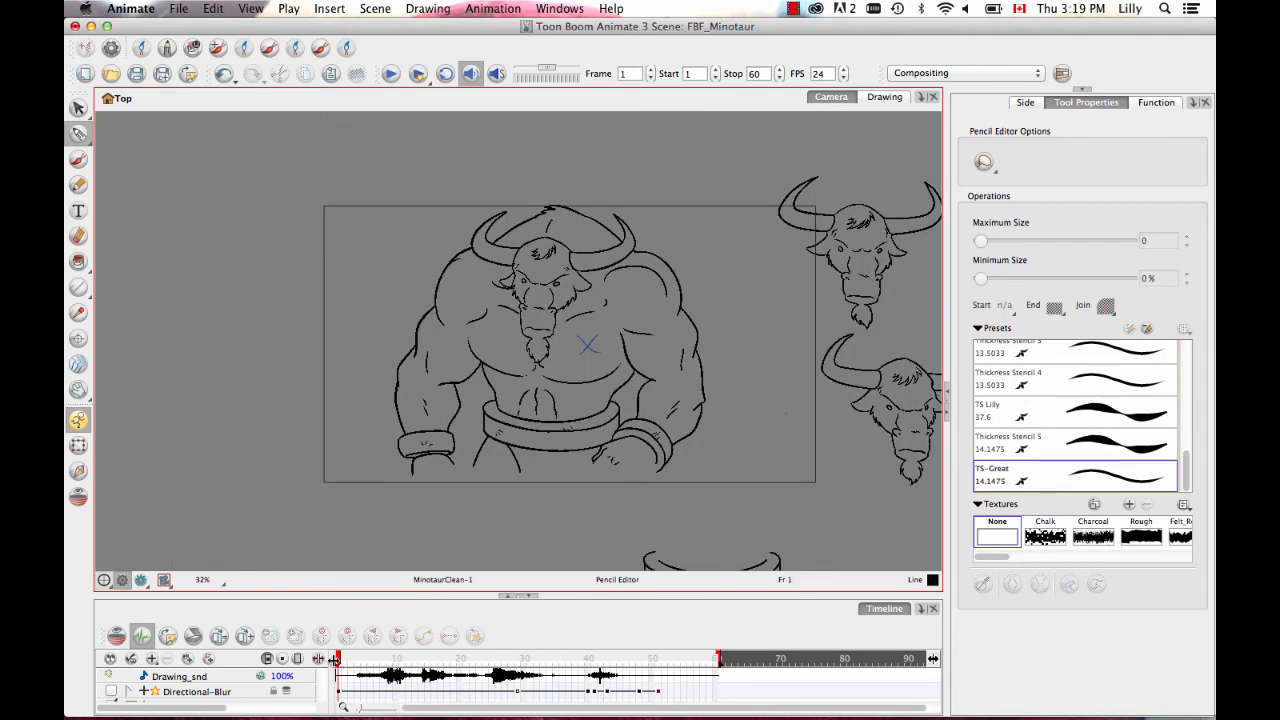
drag(337, 660, 370, 666)
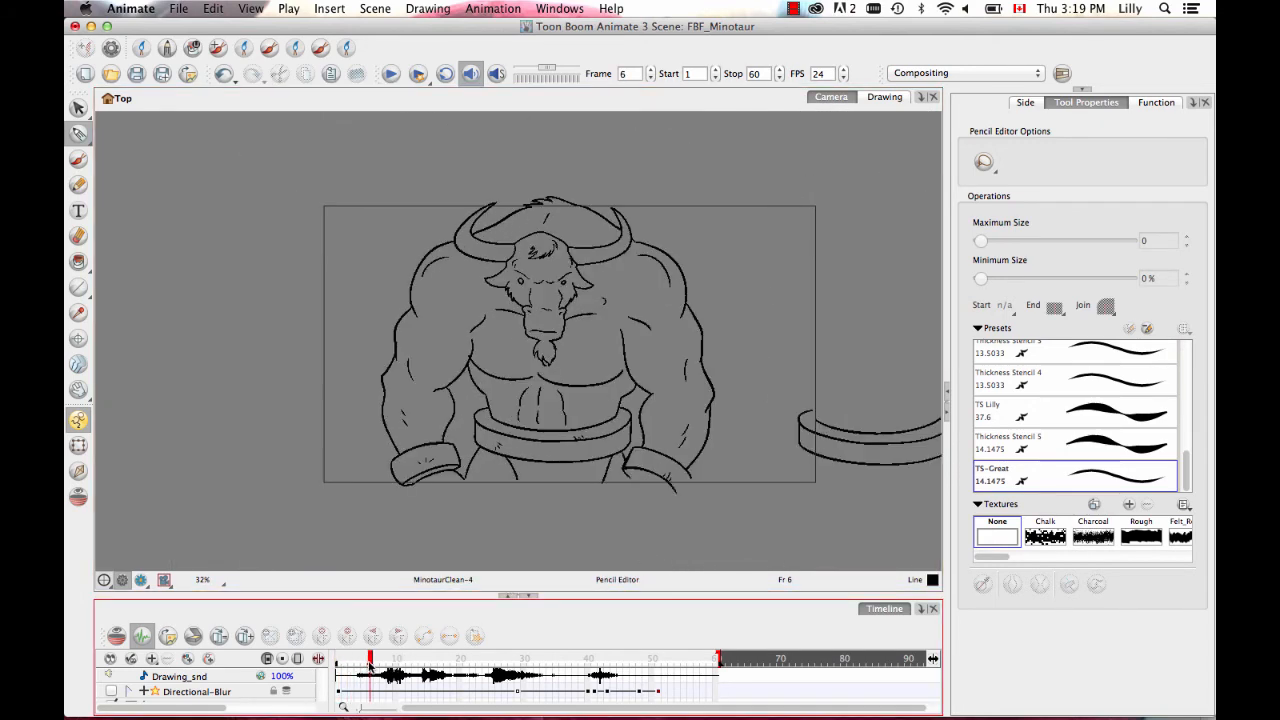
scroll(437, 406, up, 6)
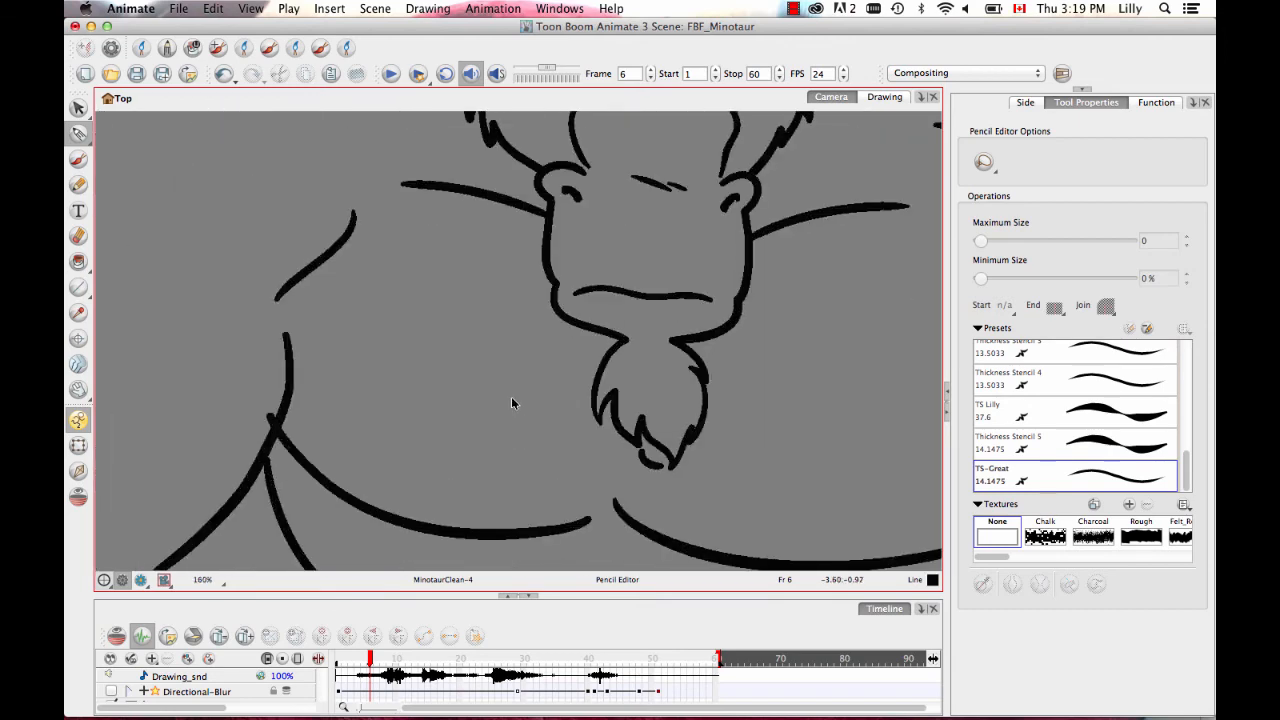
drag(434, 523, 584, 389)
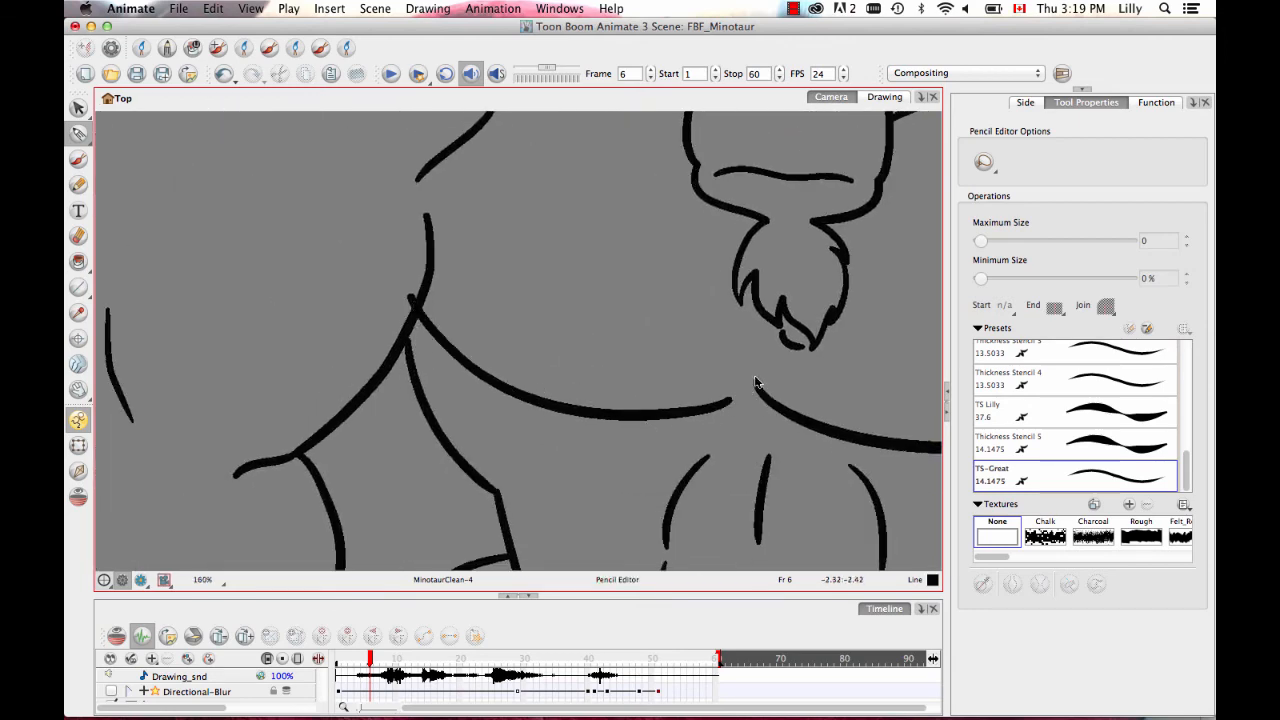
drag(756, 519, 736, 469)
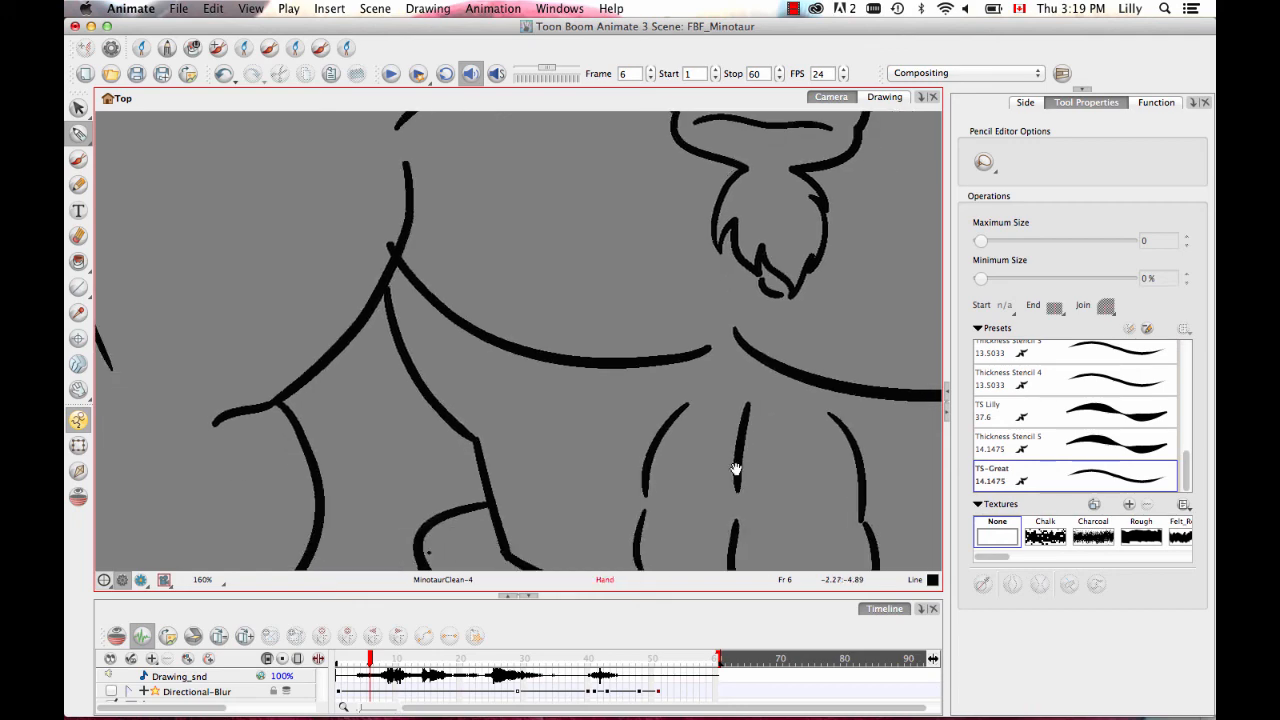
key(1)
key(1)
key(1)
key(1)
key(1)
key(1)
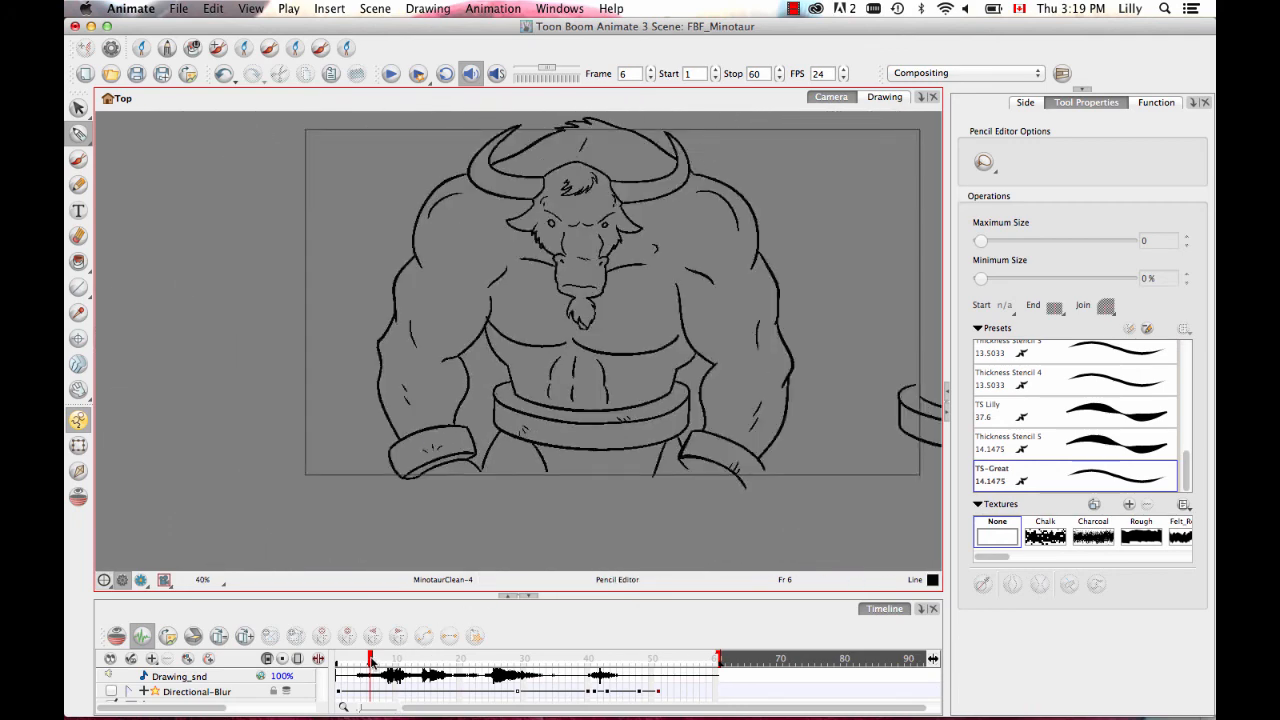
click(338, 658)
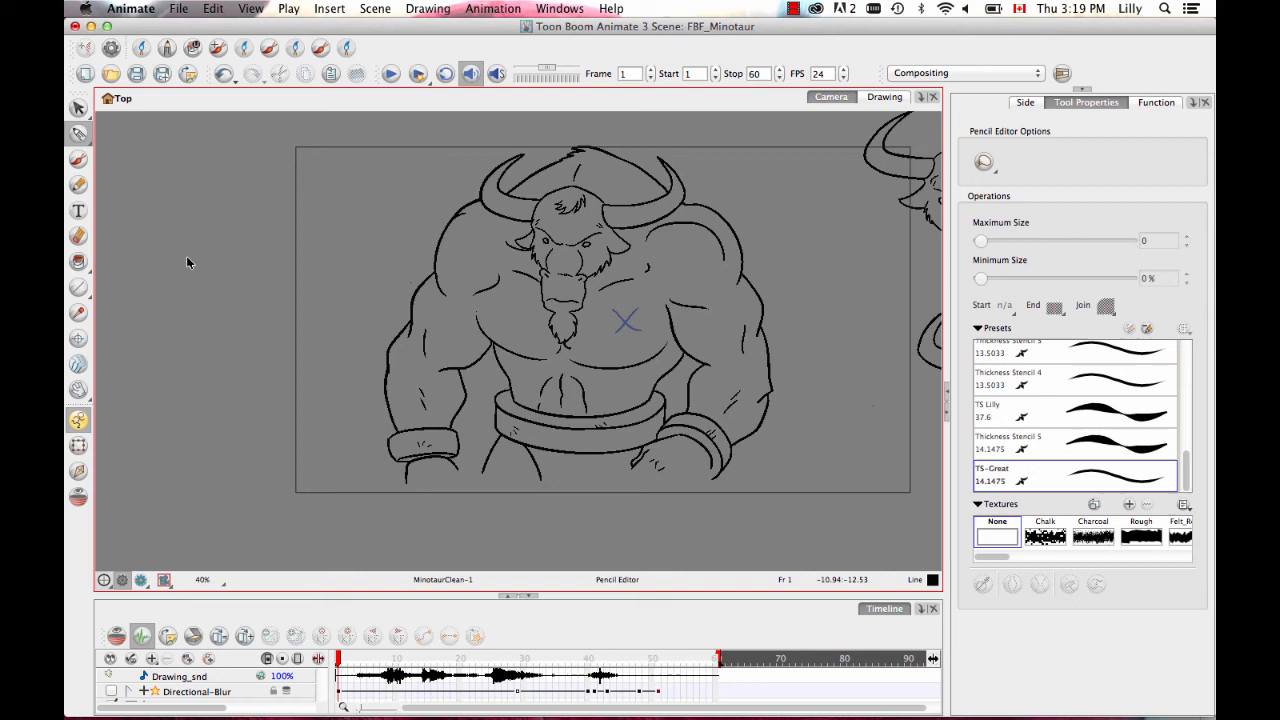
Step: Turn on Permanent Selection for the Select tool and lasso the whole minotaur on frame 1
click(78, 107)
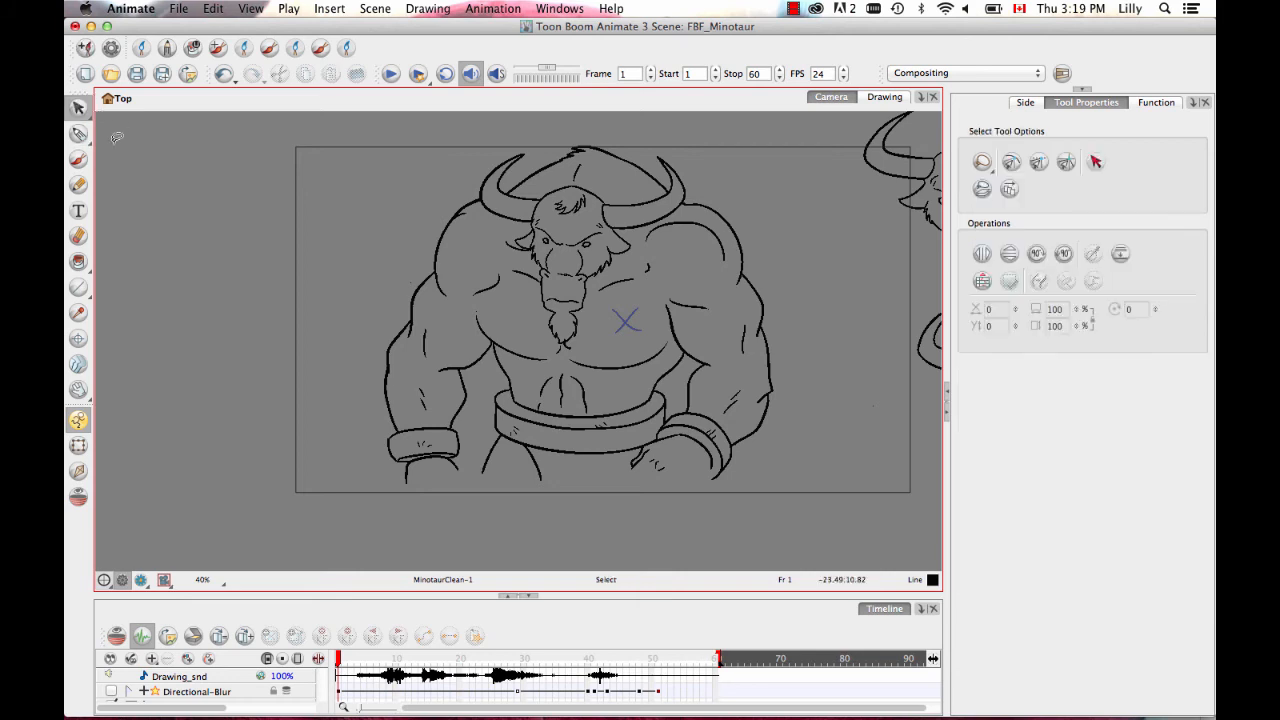
click(982, 192)
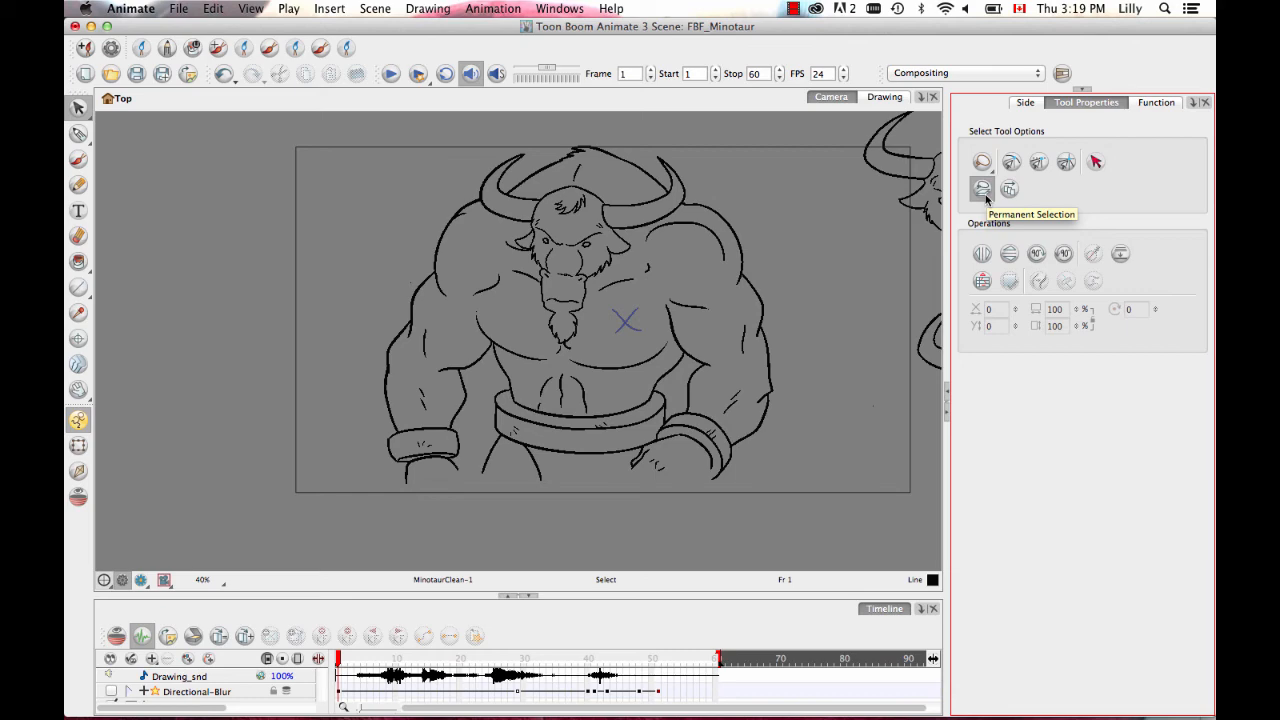
key(1)
mouse_move(728, 190)
mouse_down()
mouse_move(677, 157)
mouse_move(364, 456)
mouse_move(789, 395)
mouse_move(660, 162)
mouse_up()
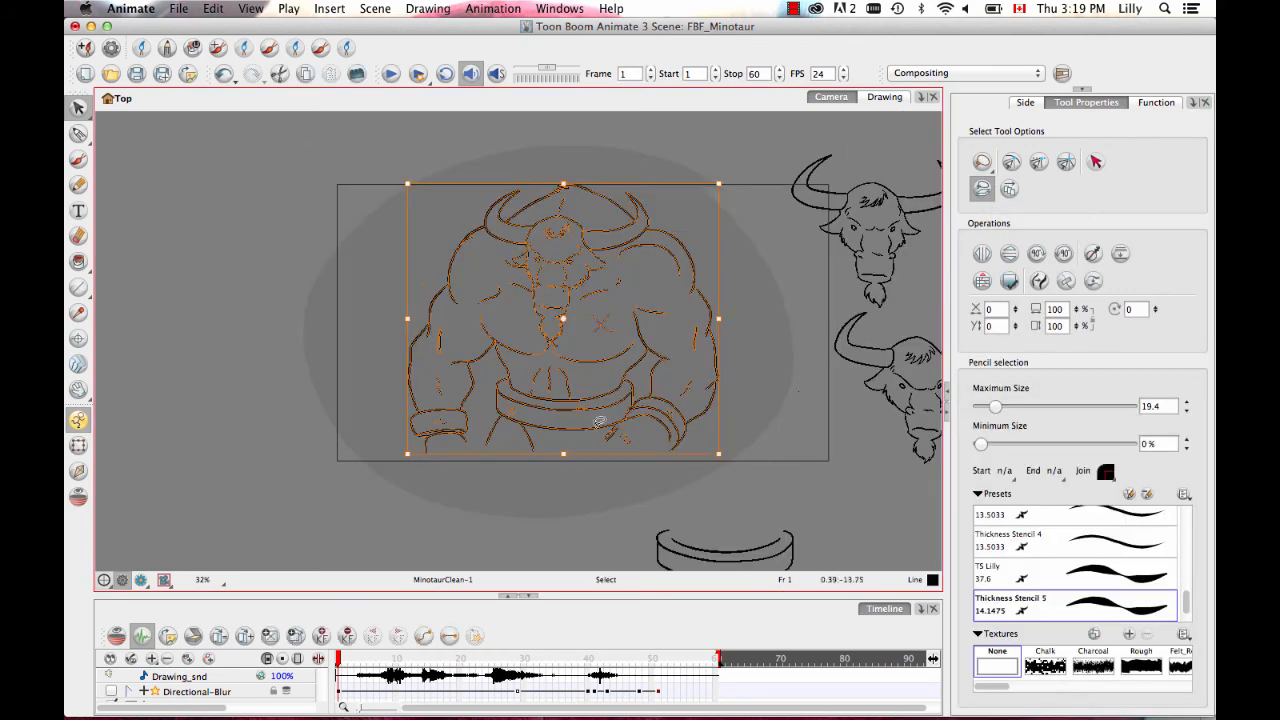
Step: Lasso a larger area on frame 13 that covers the whole minotaur including its hand, then return to frame 1
drag(341, 666, 415, 668)
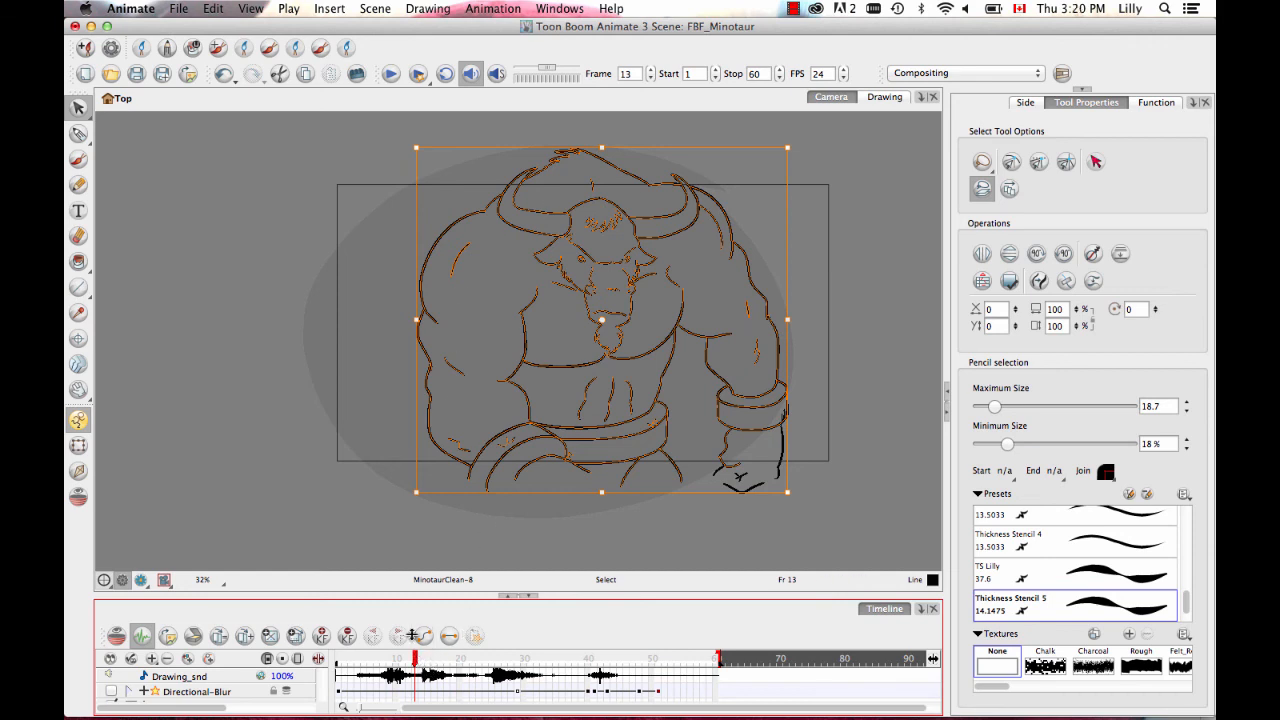
mouse_move(285, 485)
mouse_down()
mouse_move(767, 522)
mouse_move(843, 316)
mouse_move(685, 96)
mouse_move(255, 340)
mouse_move(290, 470)
mouse_up()
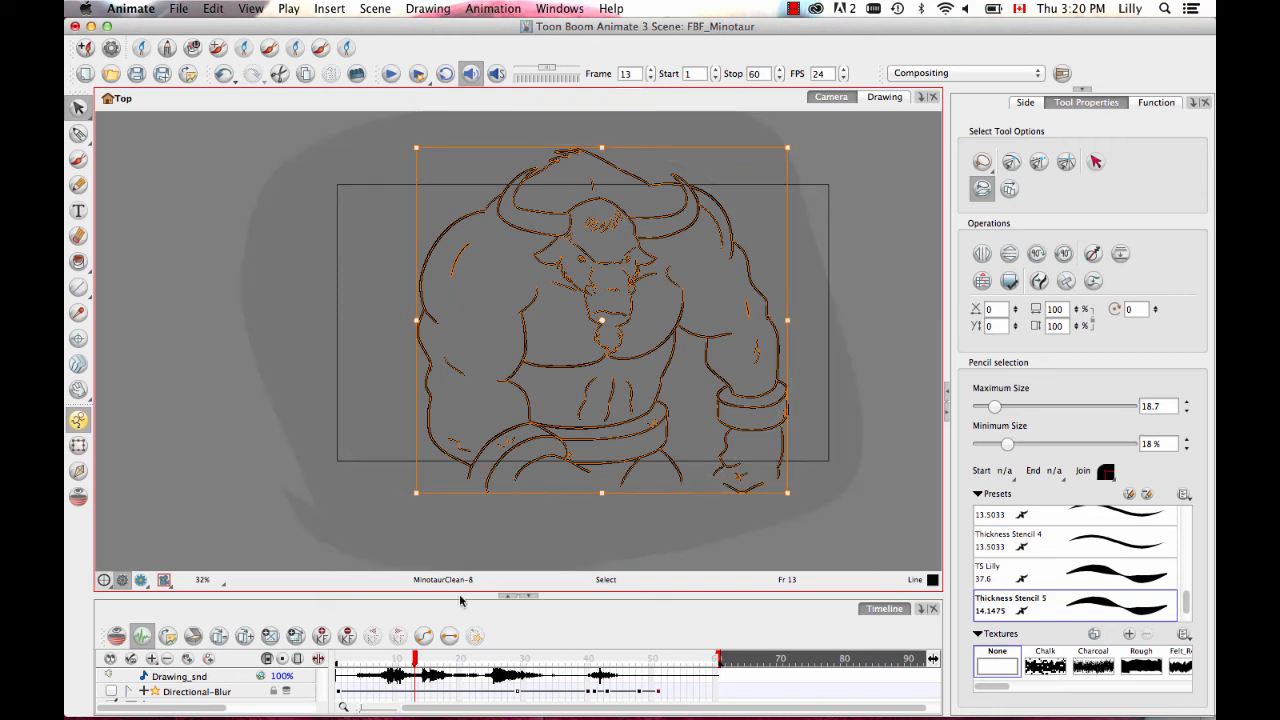
mouse_move(416, 661)
mouse_down()
mouse_move(345, 661)
mouse_move(558, 660)
mouse_move(342, 672)
mouse_move(293, 624)
mouse_up()
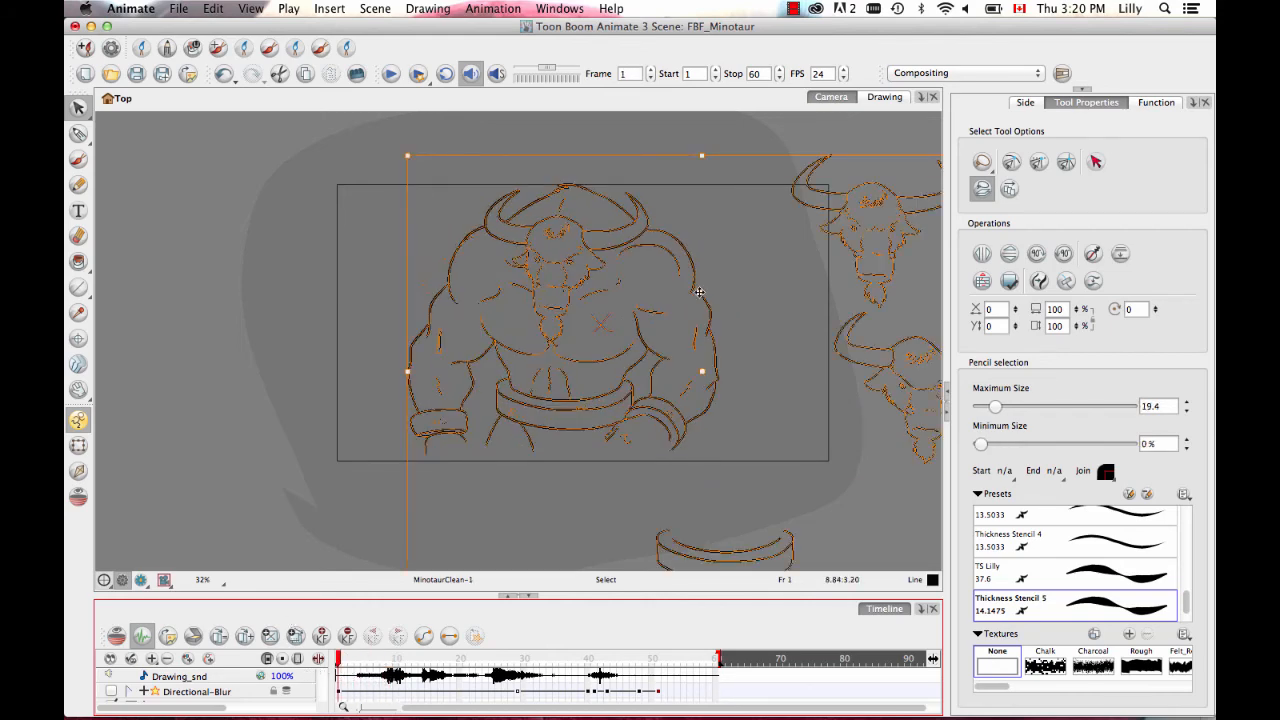
Step: Extend the selection's changes to all drawings and apply the TS-Great stencil to the selected lines
click(1009, 191)
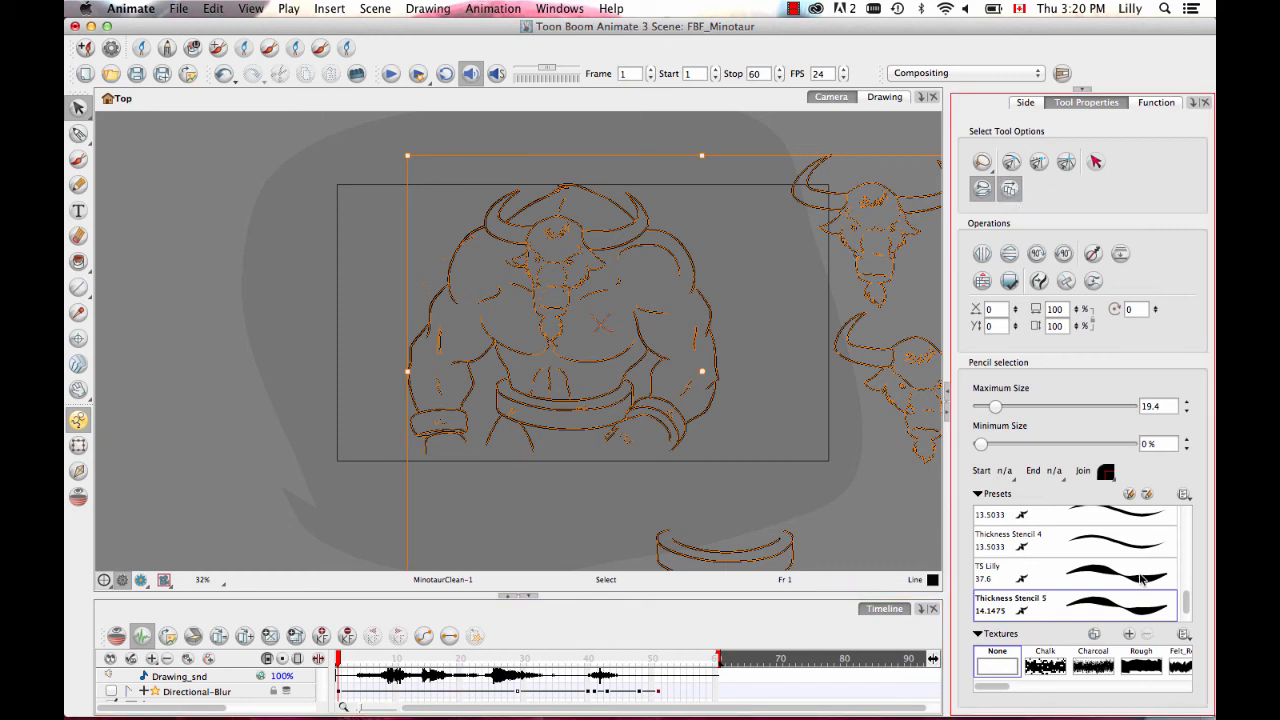
scroll(1186, 611, down, 1)
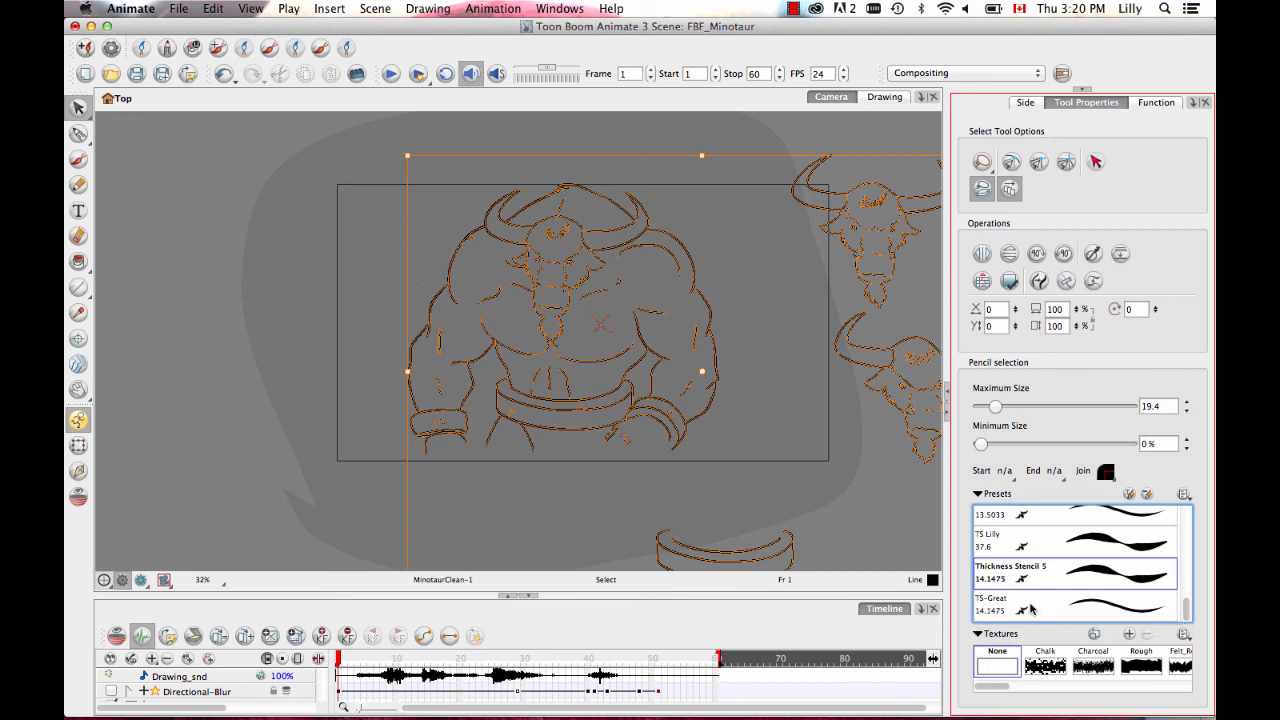
click(1035, 610)
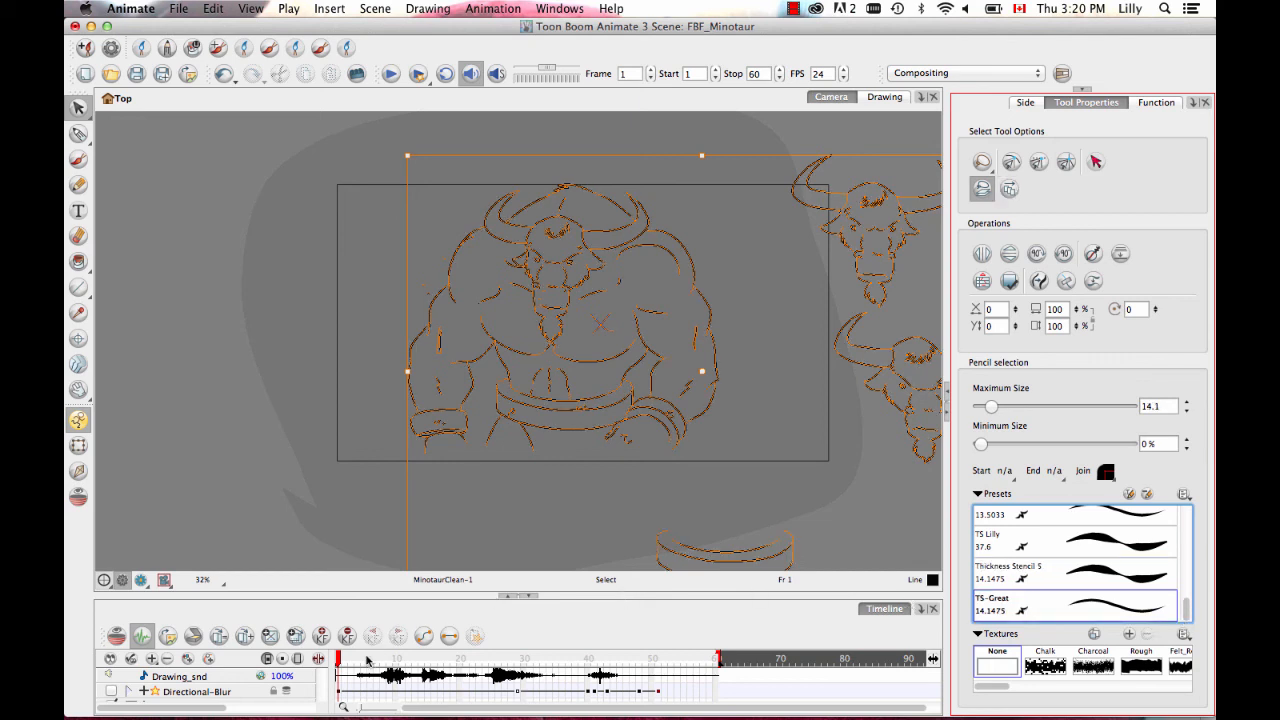
Step: Clear the selection on frame 3 and examine the new line thickness around the chest and abdomen on frames 3 and 8
drag(338, 666, 350, 667)
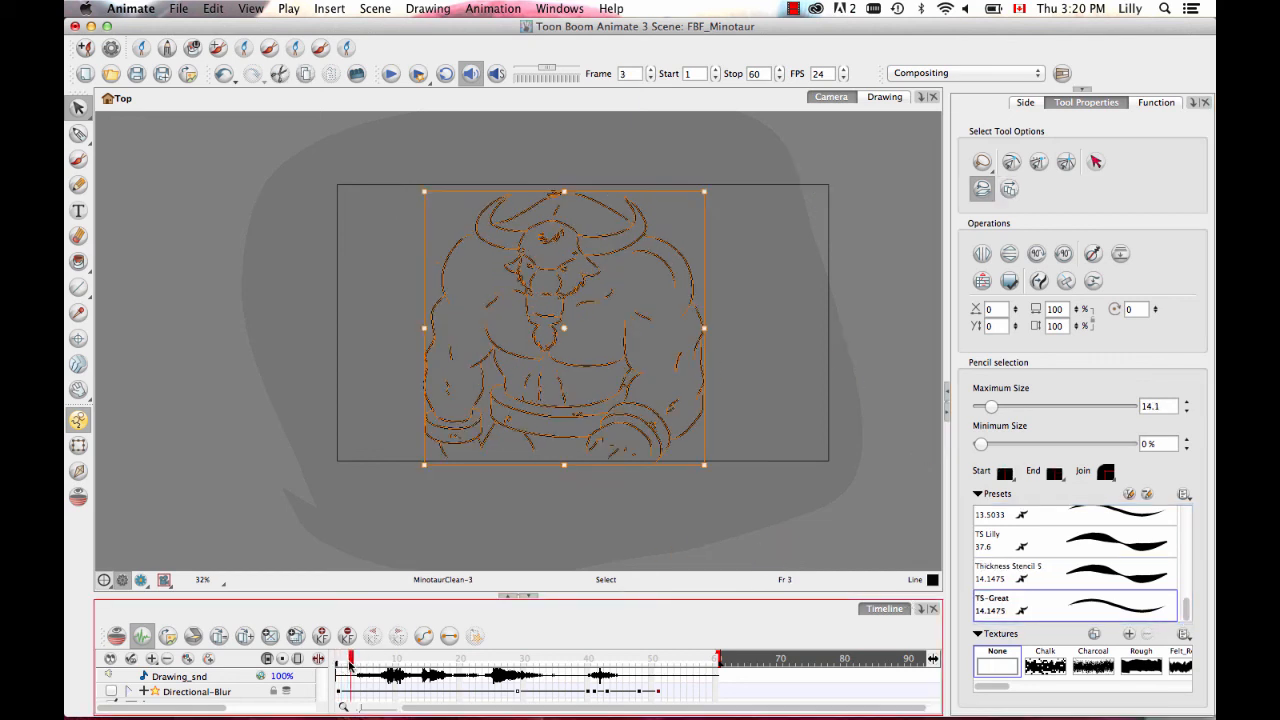
click(234, 491)
drag(538, 431, 546, 443)
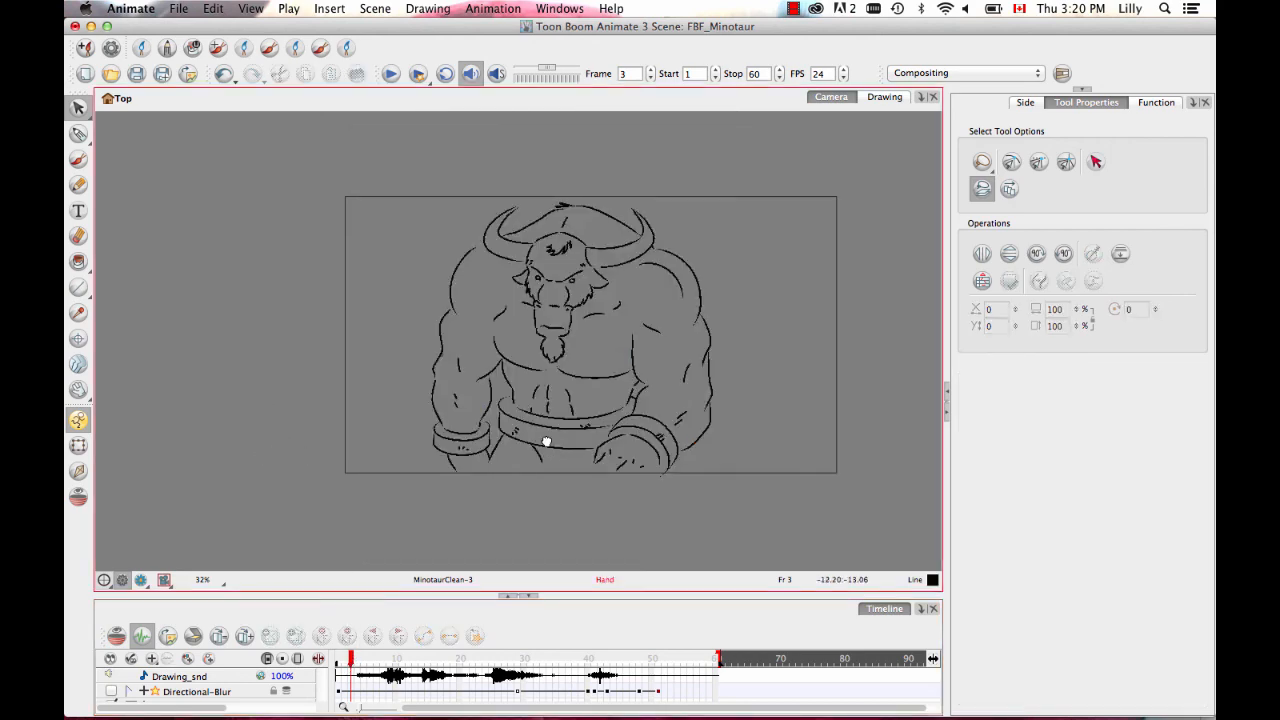
key(2)
key(2)
key(2)
key(2)
key(2)
key(2)
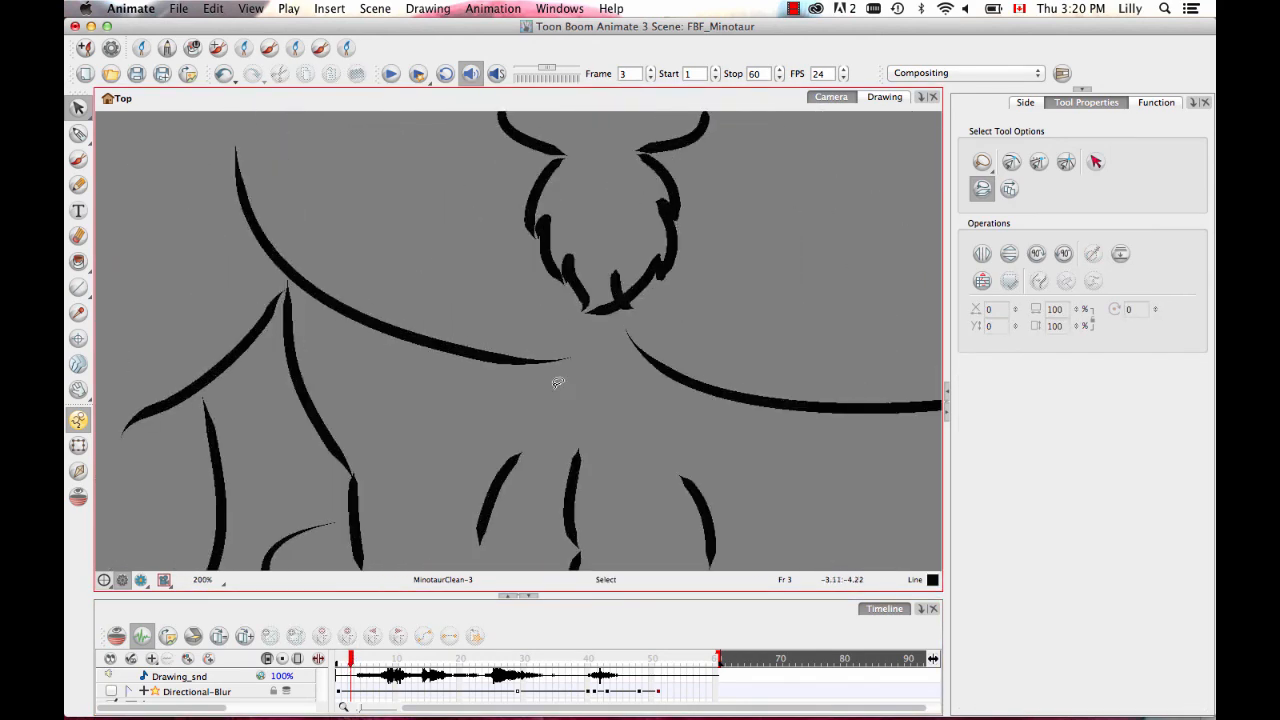
drag(350, 660, 381, 662)
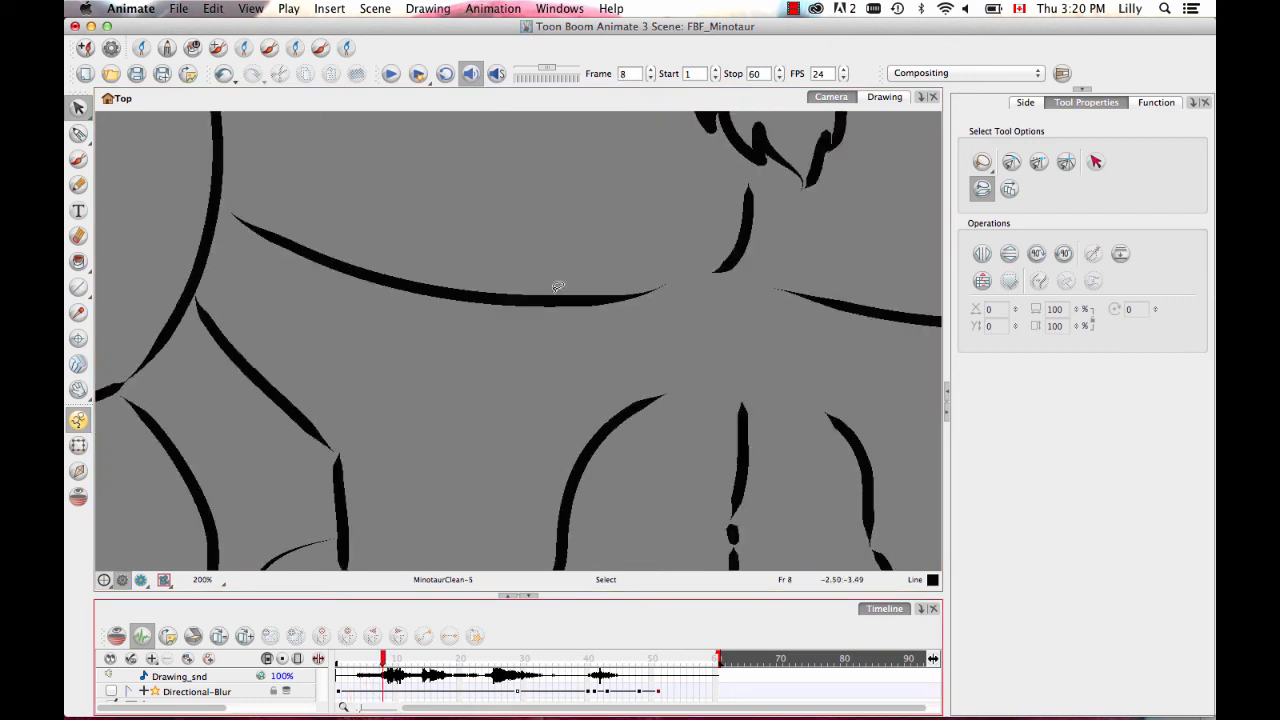
Step: Return to frame 1 and examine the line thickness around the belt and abdomen, then on the whole minotaur
mouse_move(386, 662)
mouse_down()
mouse_move(398, 659)
mouse_move(334, 660)
mouse_up()
drag(427, 484, 546, 314)
key(1)
key(1)
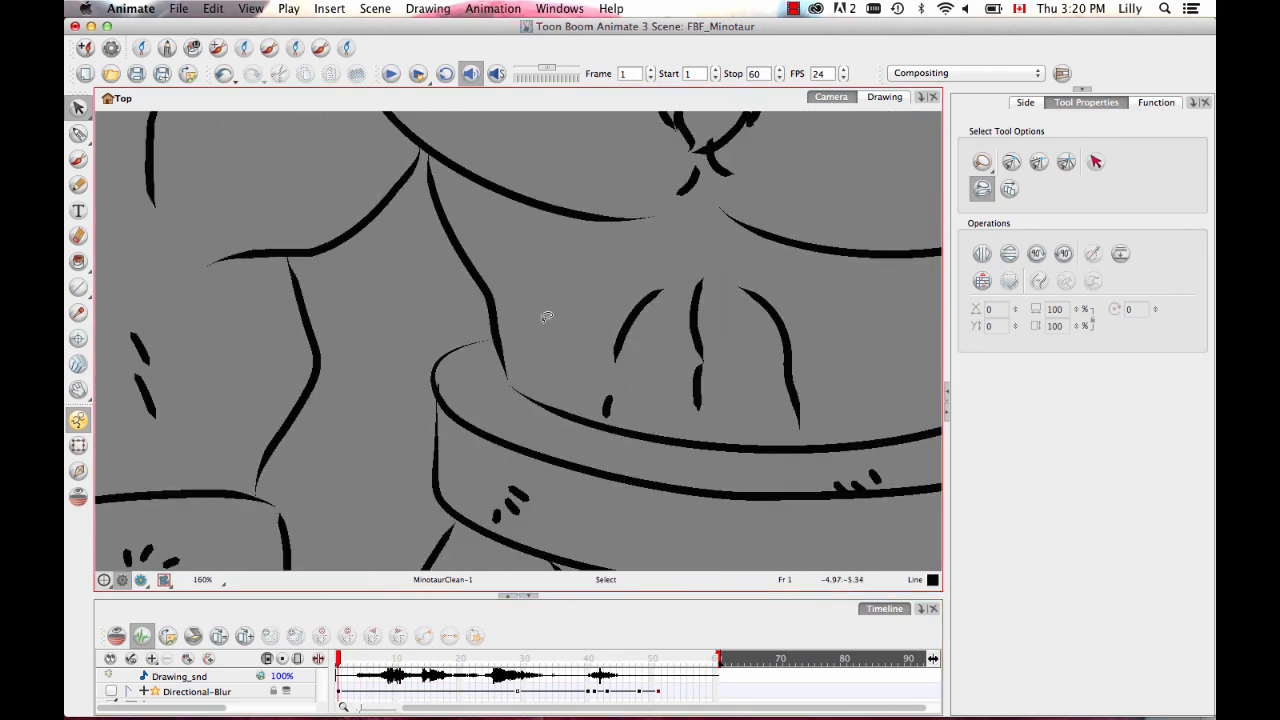
drag(450, 412, 477, 403)
key(1)
key(1)
key(1)
key(1)
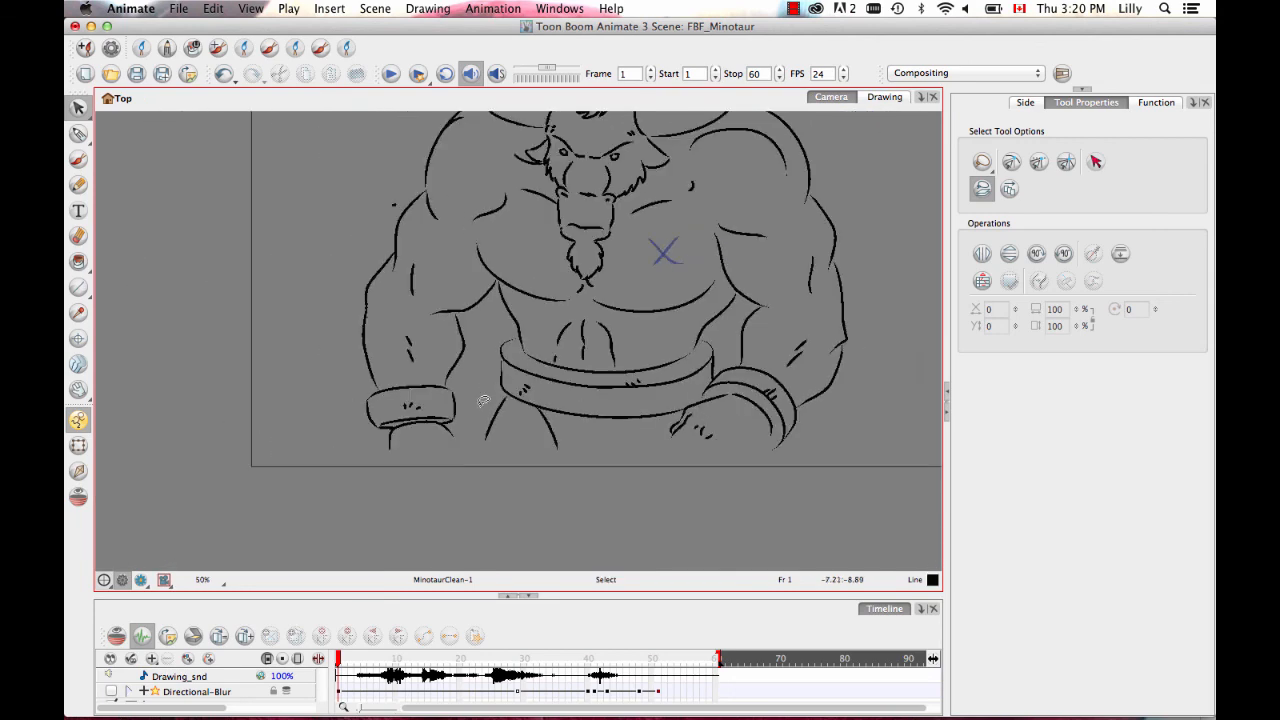
drag(534, 363, 509, 479)
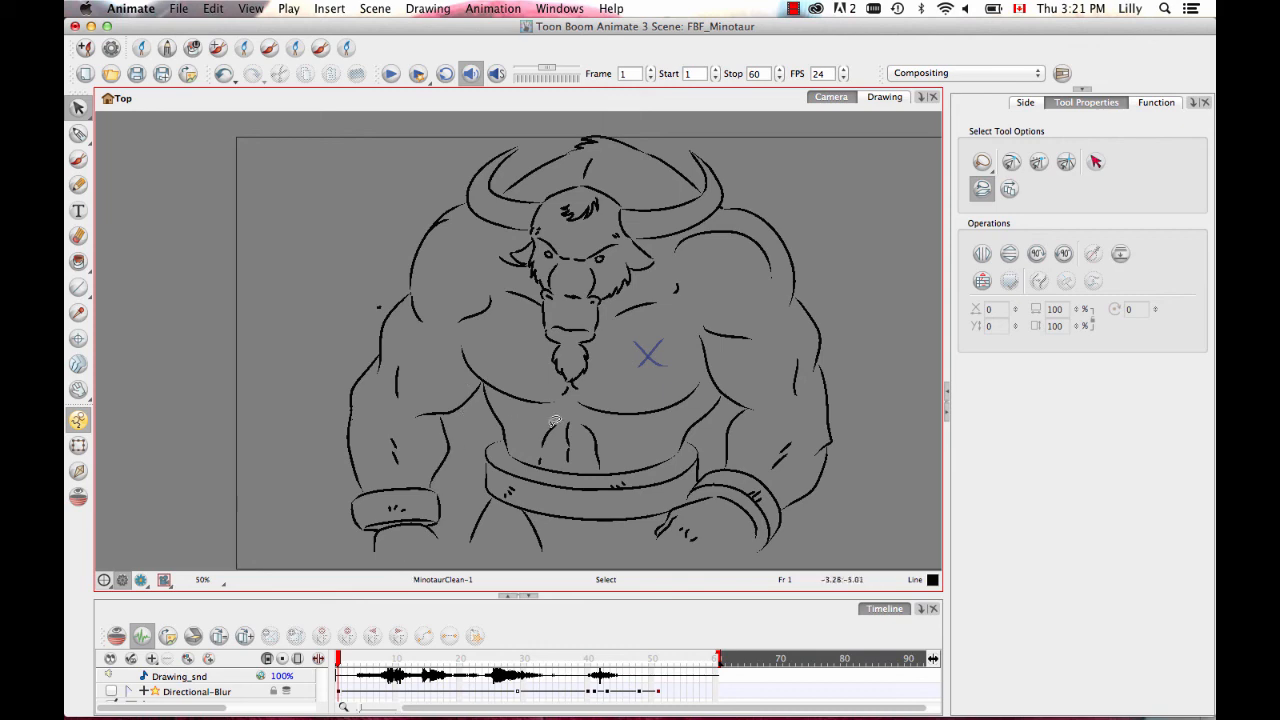
key(space)
drag(582, 480, 573, 476)
mouse_move(338, 660)
mouse_down()
mouse_move(383, 661)
mouse_move(314, 681)
mouse_up()
key(space)
drag(543, 443, 489, 437)
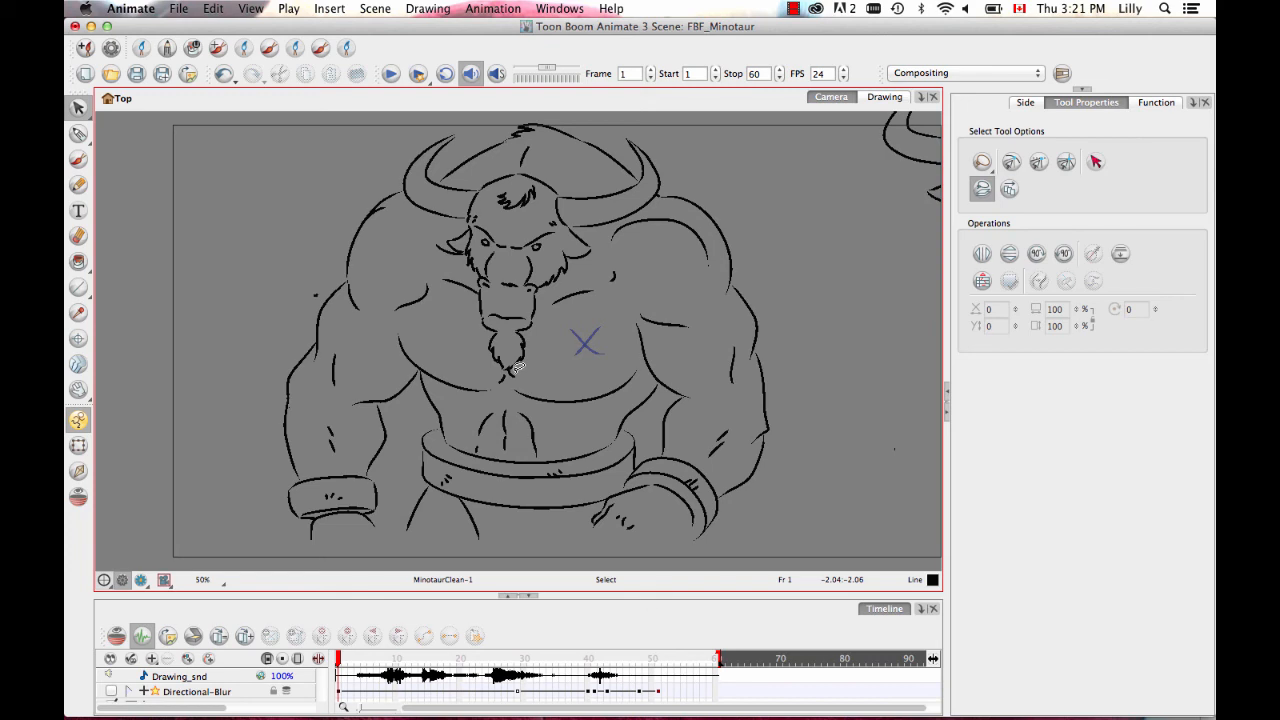
key(2)
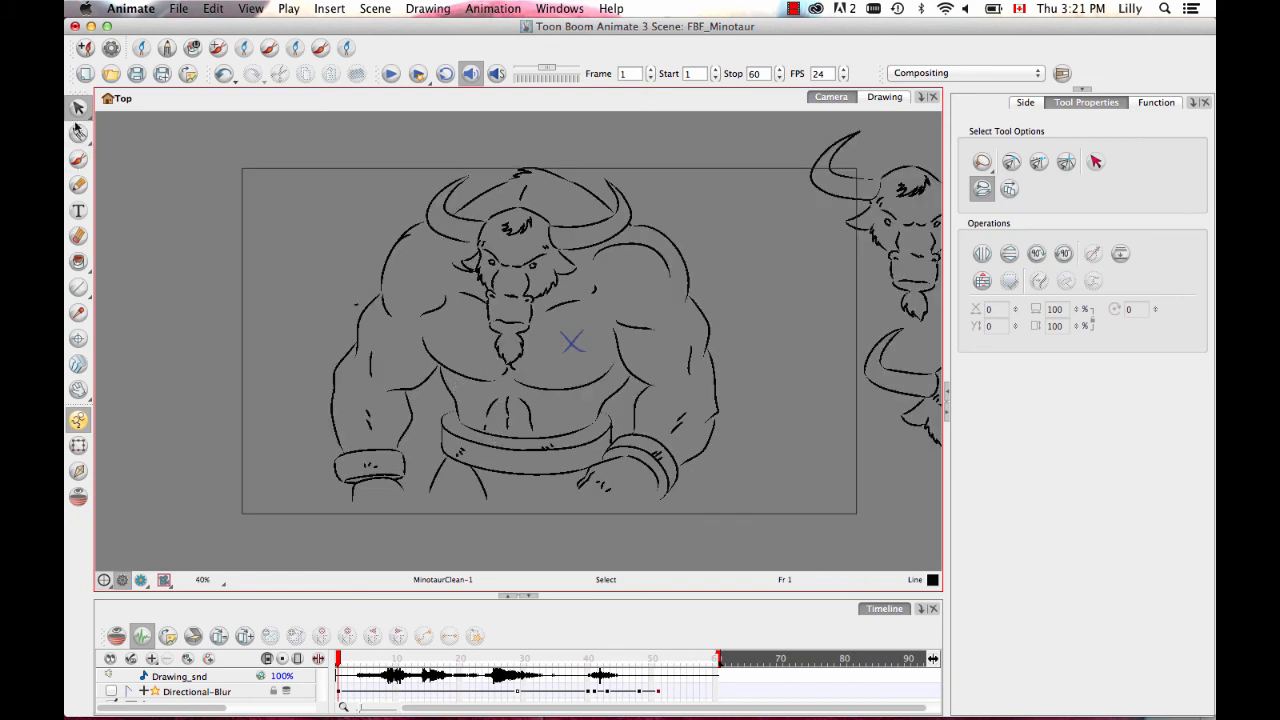
Step: Lasso the whole minotaur on frame 1, extend the changes to all drawings and set the lines' maximum size to 51
mouse_move(306, 128)
mouse_down()
mouse_move(271, 540)
mouse_move(756, 390)
mouse_move(340, 116)
mouse_move(594, 623)
mouse_move(590, 95)
mouse_move(452, 42)
mouse_up()
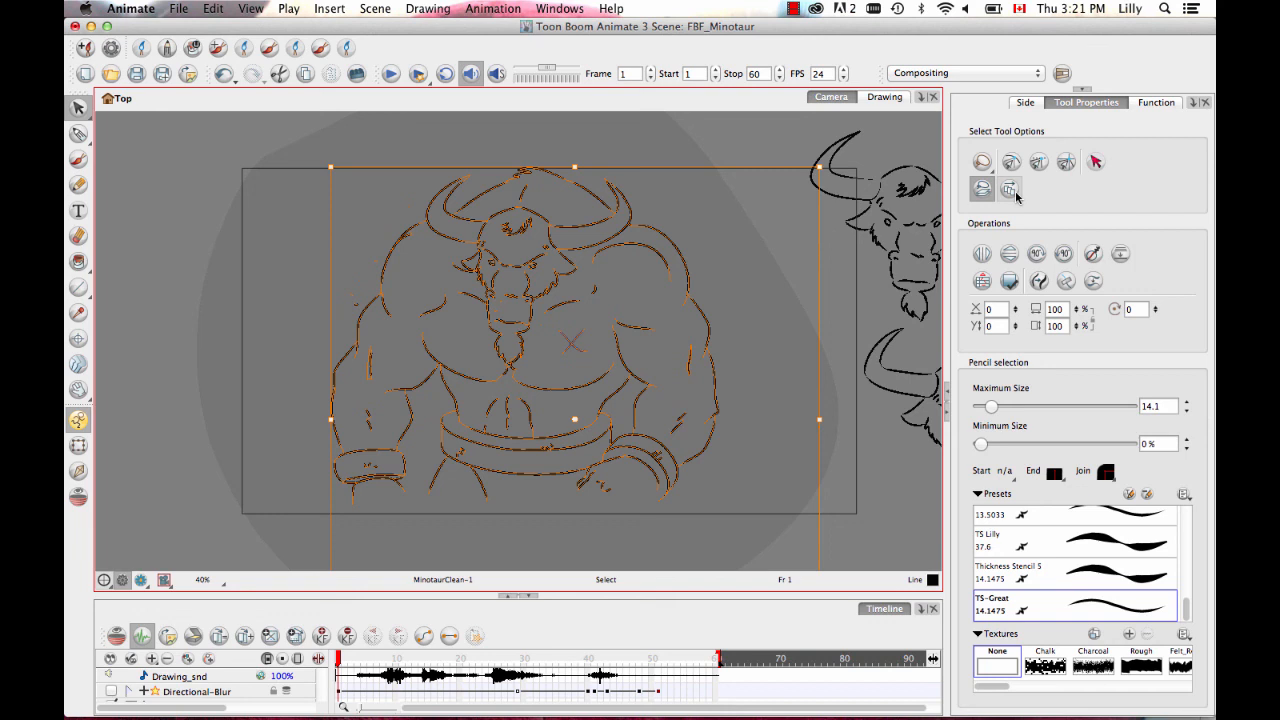
click(1018, 196)
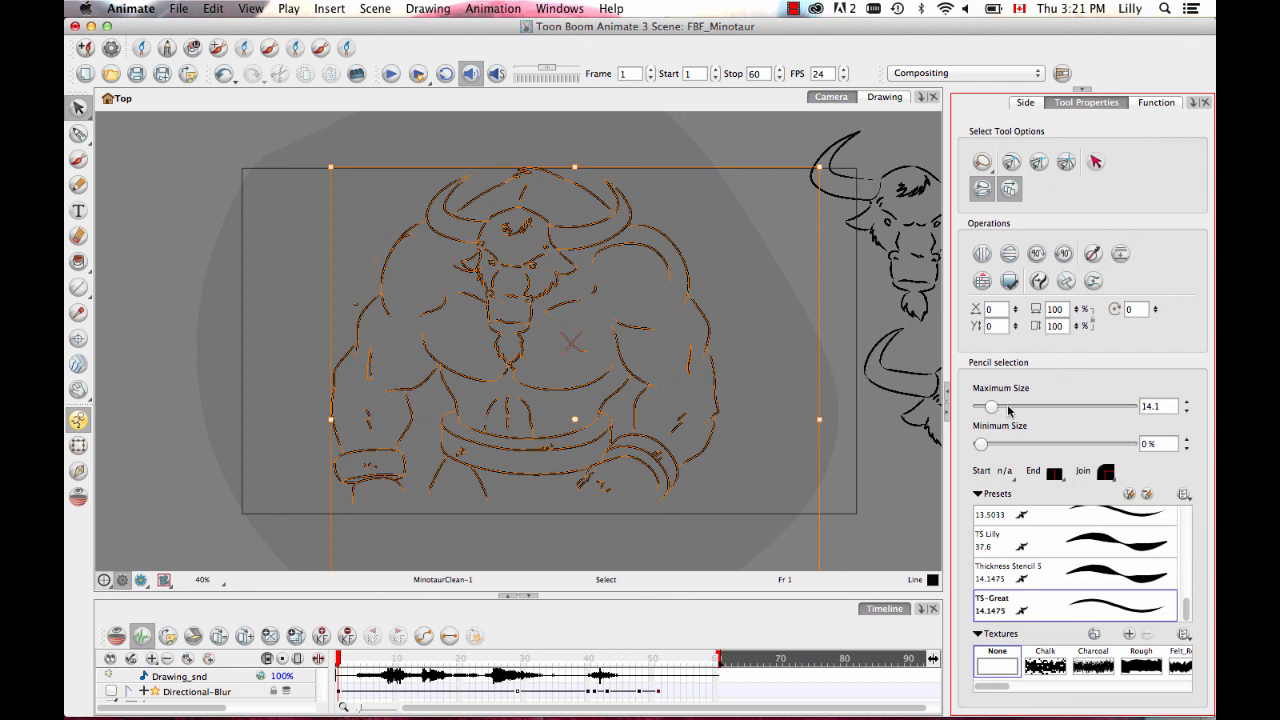
drag(1008, 410, 1020, 418)
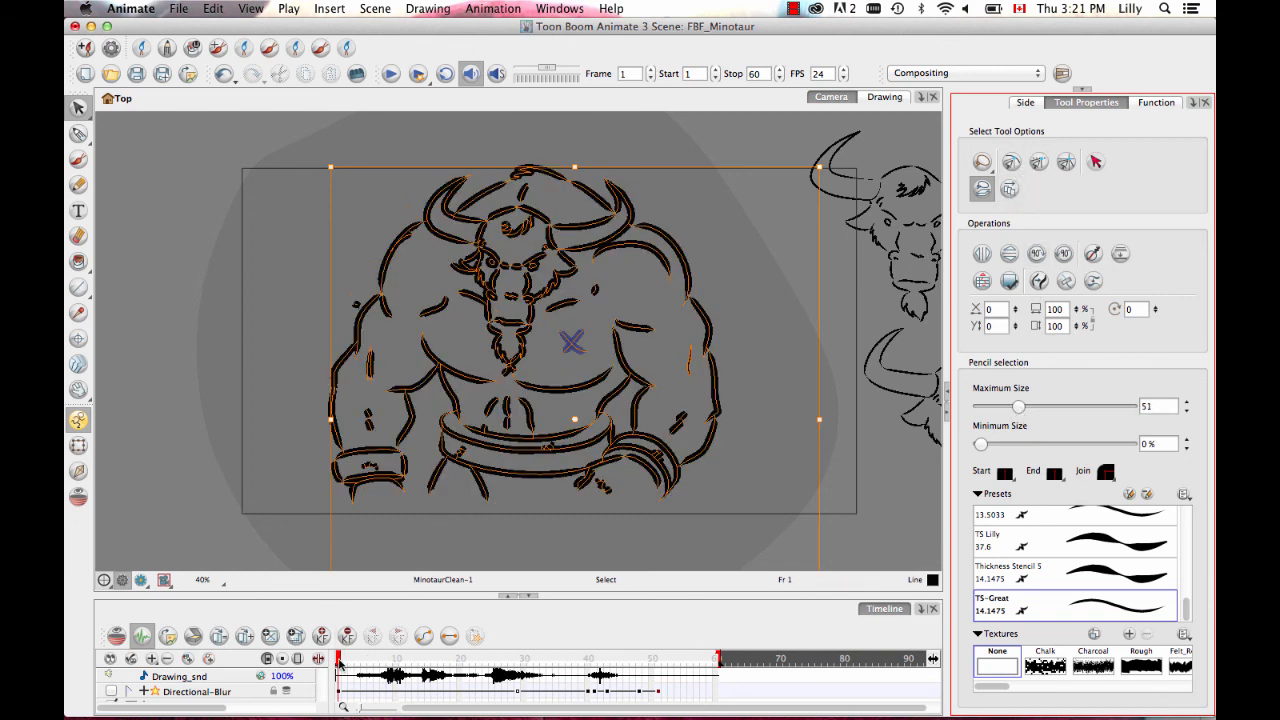
mouse_move(339, 662)
mouse_down()
mouse_move(356, 662)
mouse_move(342, 661)
mouse_move(357, 688)
mouse_move(338, 664)
mouse_move(392, 663)
mouse_move(293, 680)
mouse_up()
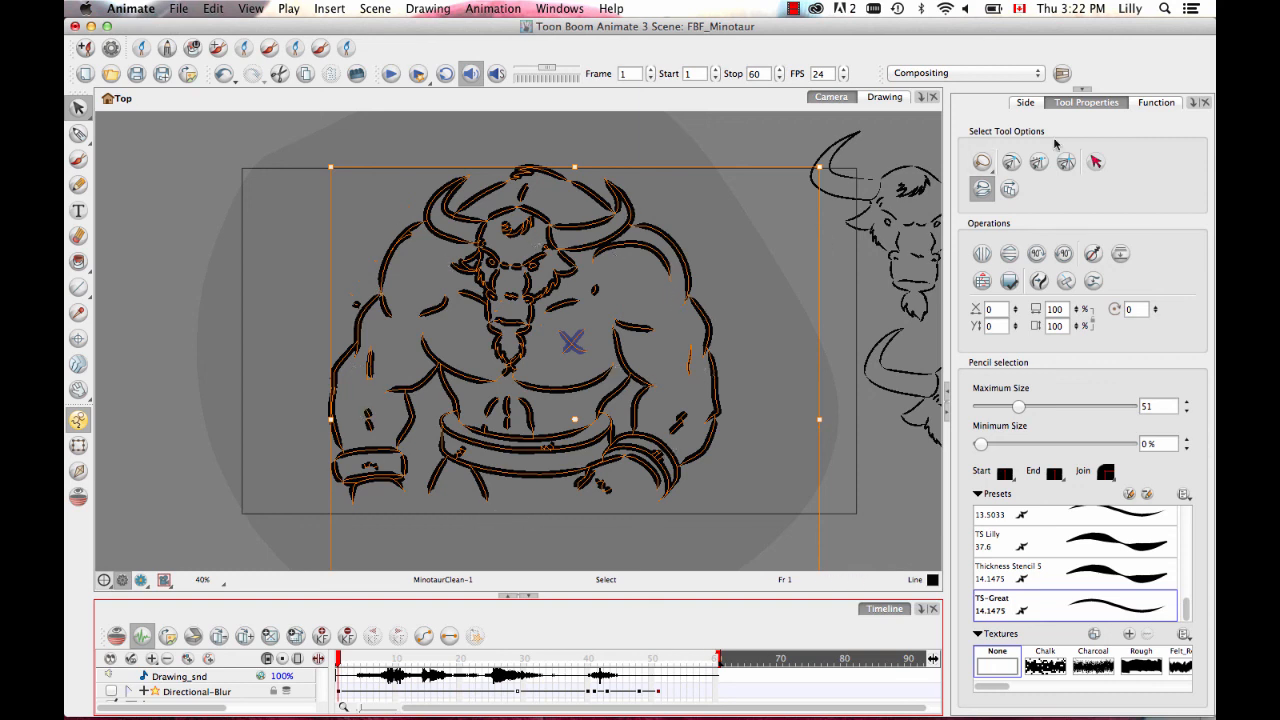
Step: Extend changes to all drawings again, select all the minotaur's lines and reapply the TS-Great stencil
click(1010, 190)
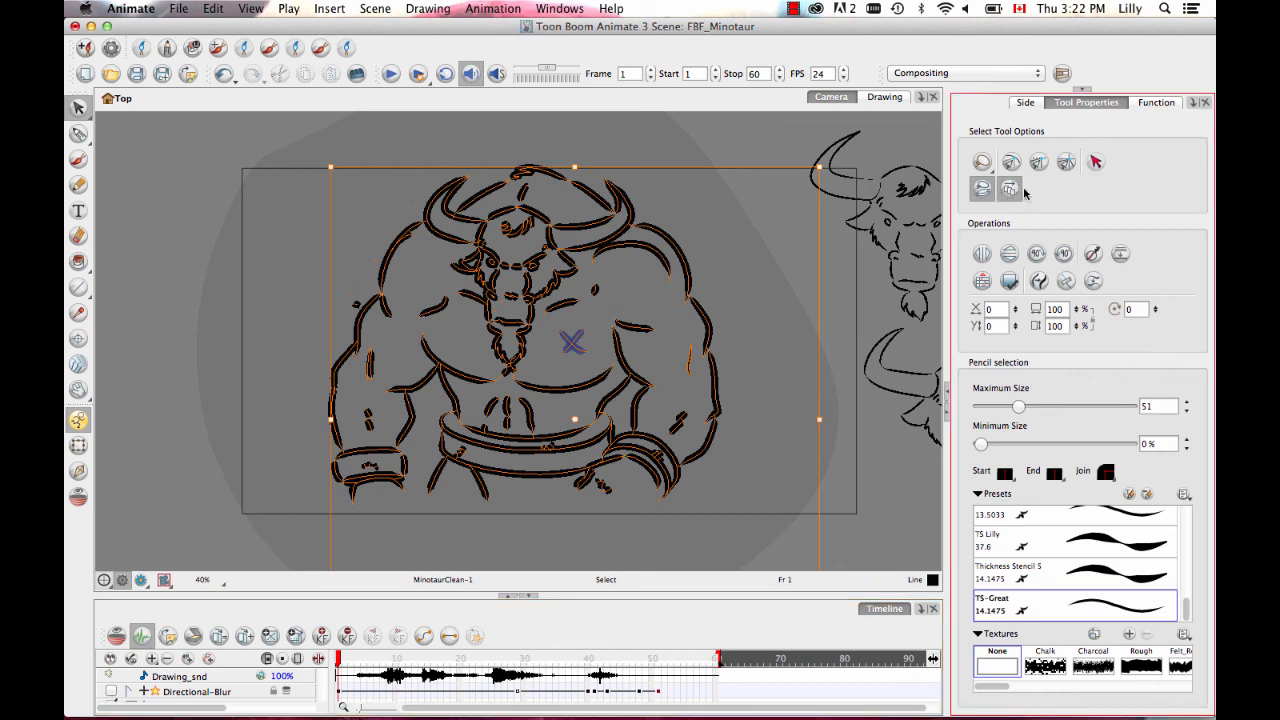
click(820, 325)
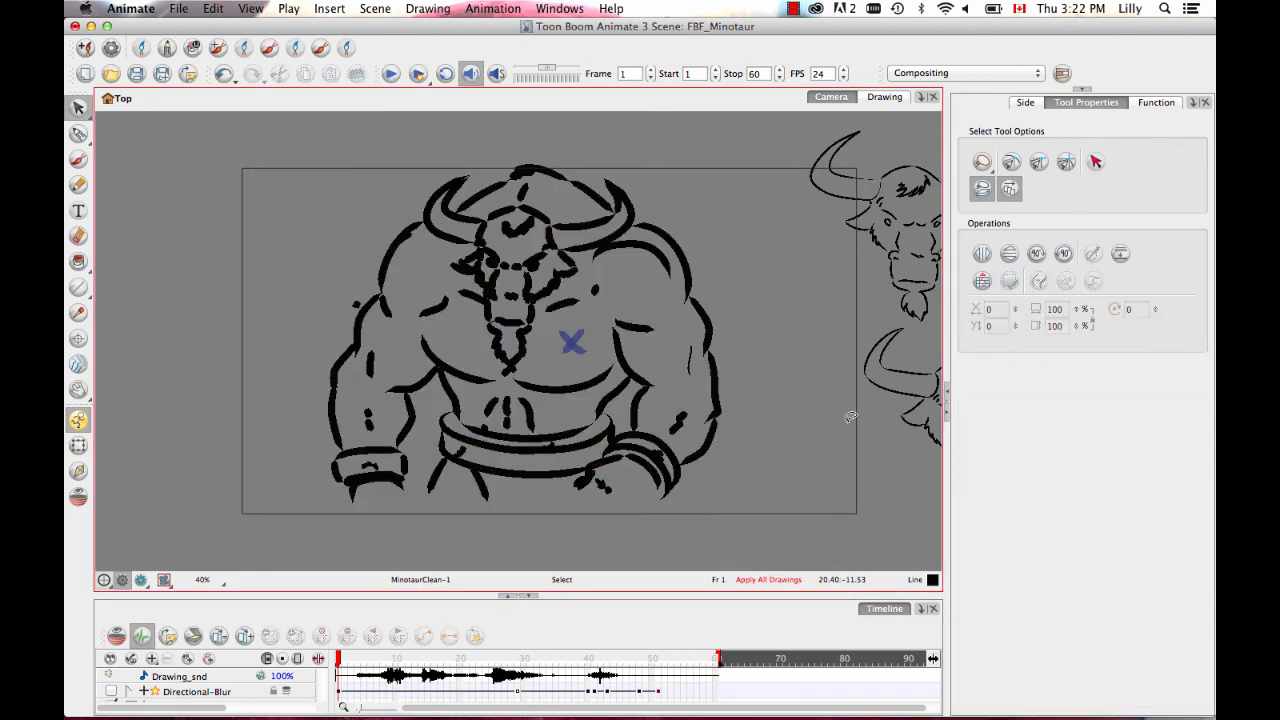
key(super+a)
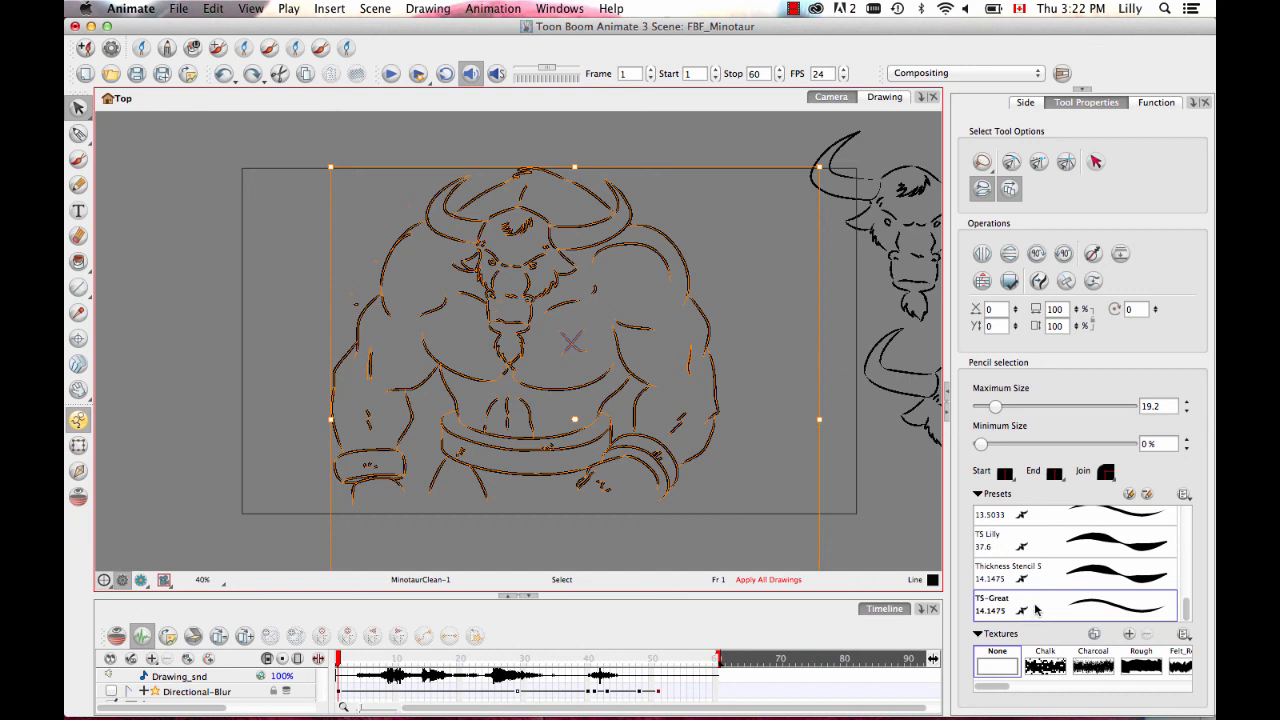
click(881, 507)
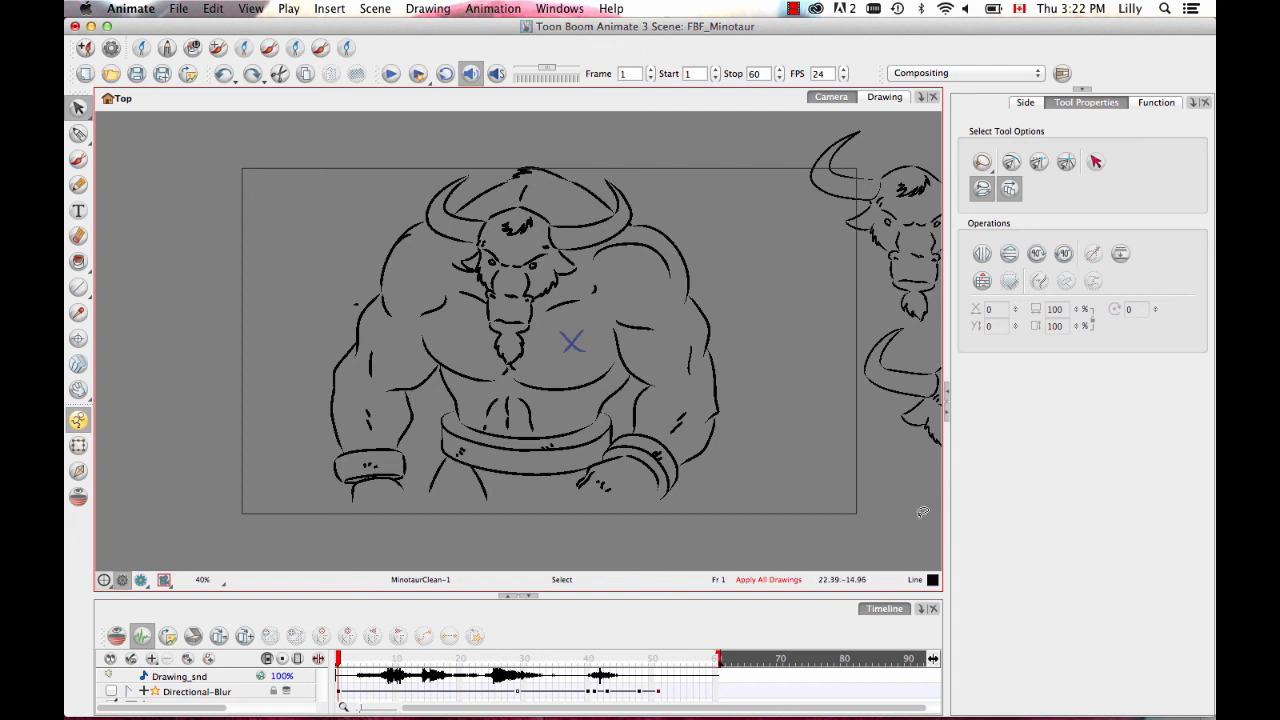
key(super+a)
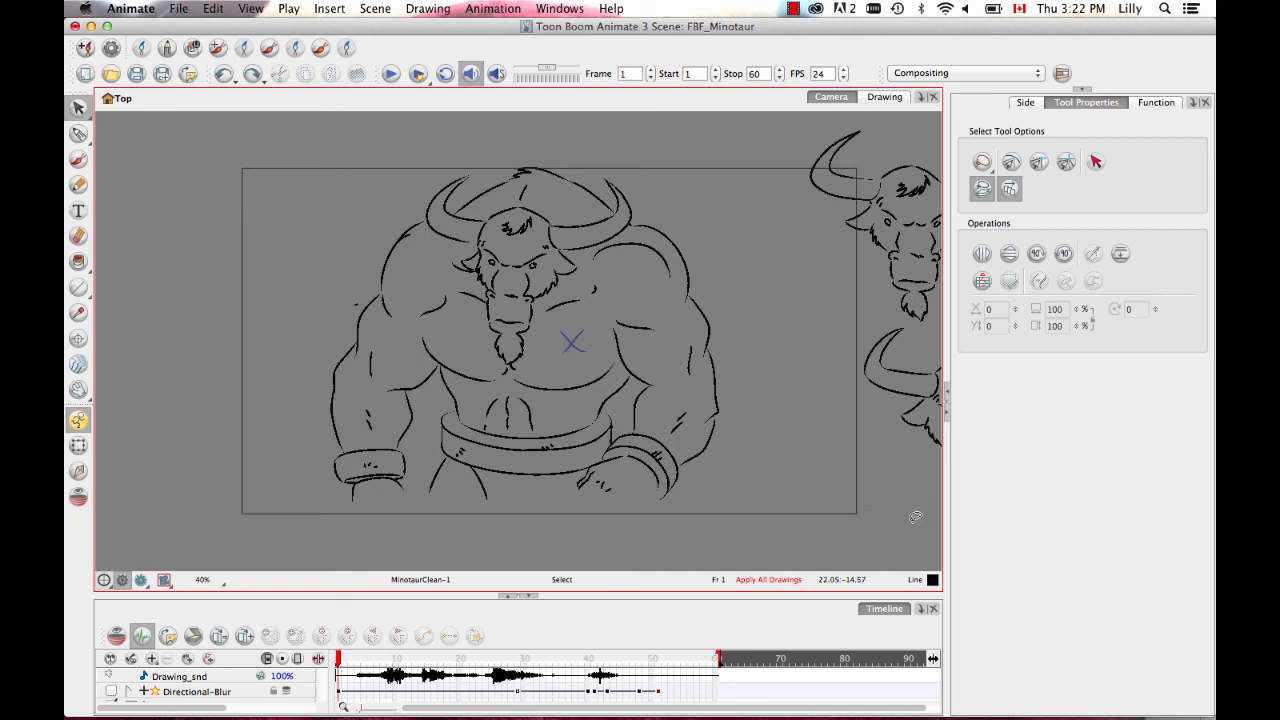
Step: Select the short curved stroke above the chest near the shoulder and try the Chalk, Charcoal and Rough textures on it
drag(481, 396, 527, 400)
key(2)
key(2)
key(2)
key(2)
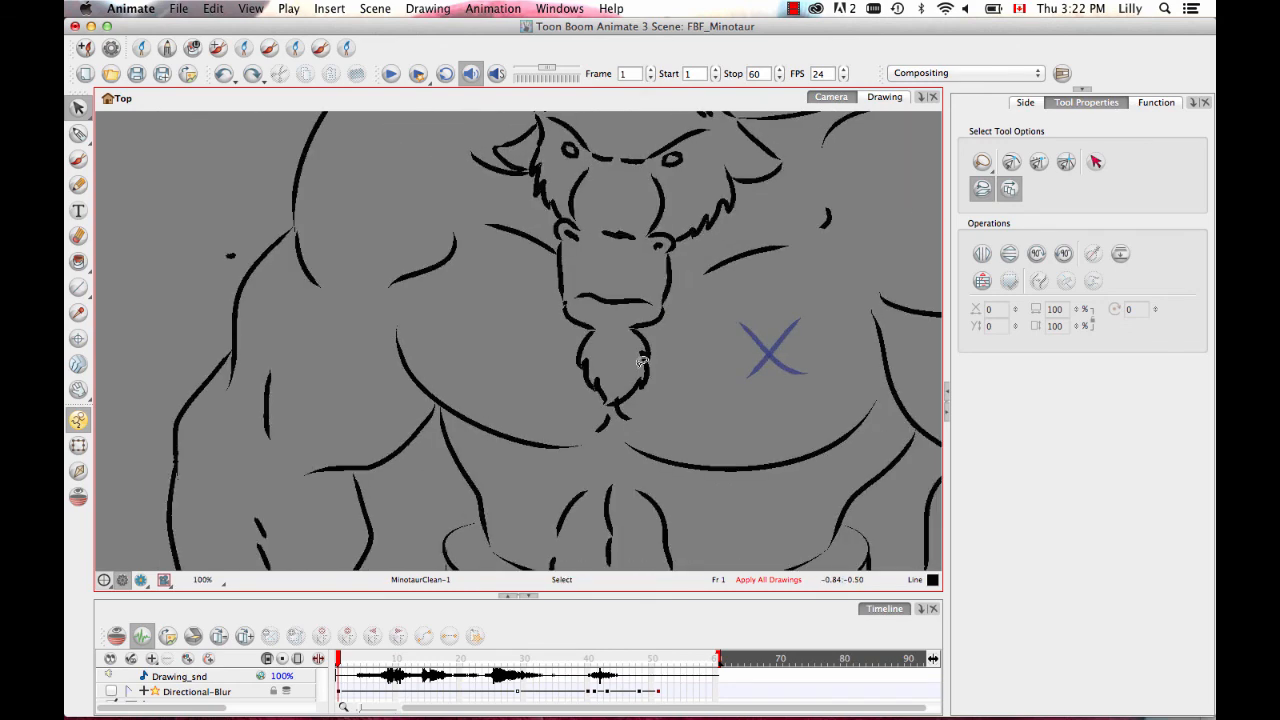
drag(390, 230, 490, 300)
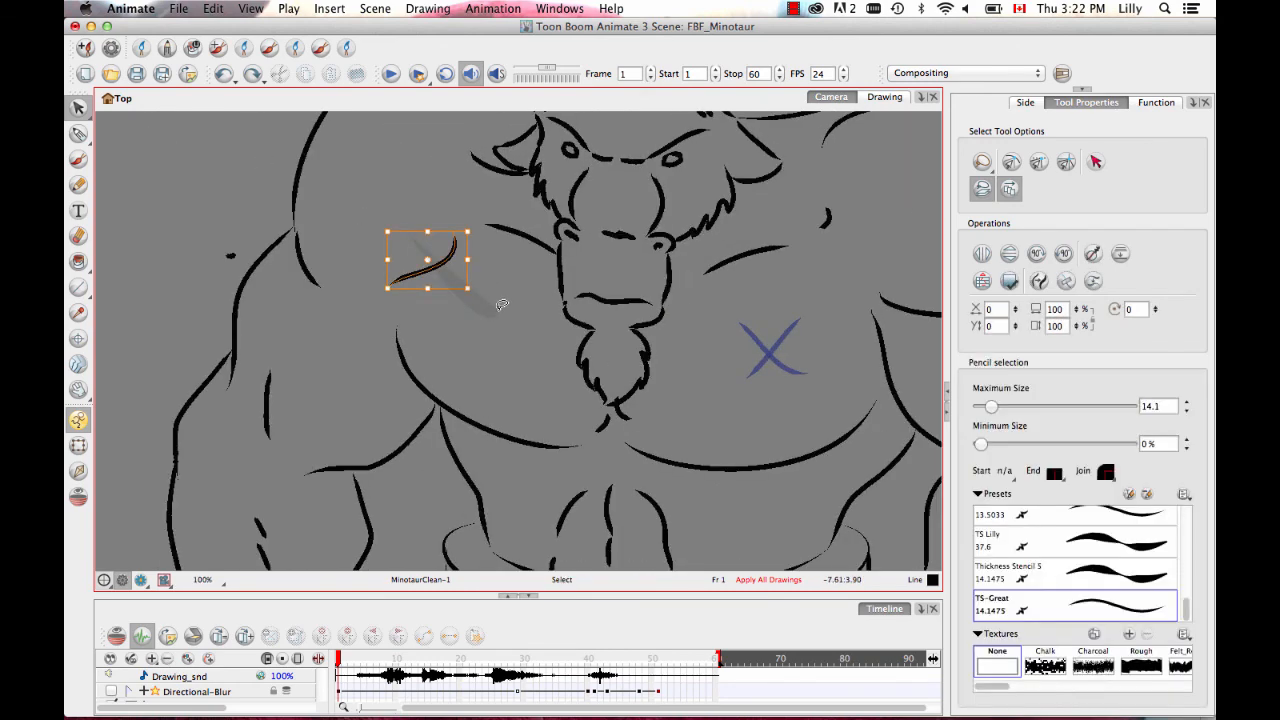
click(1058, 662)
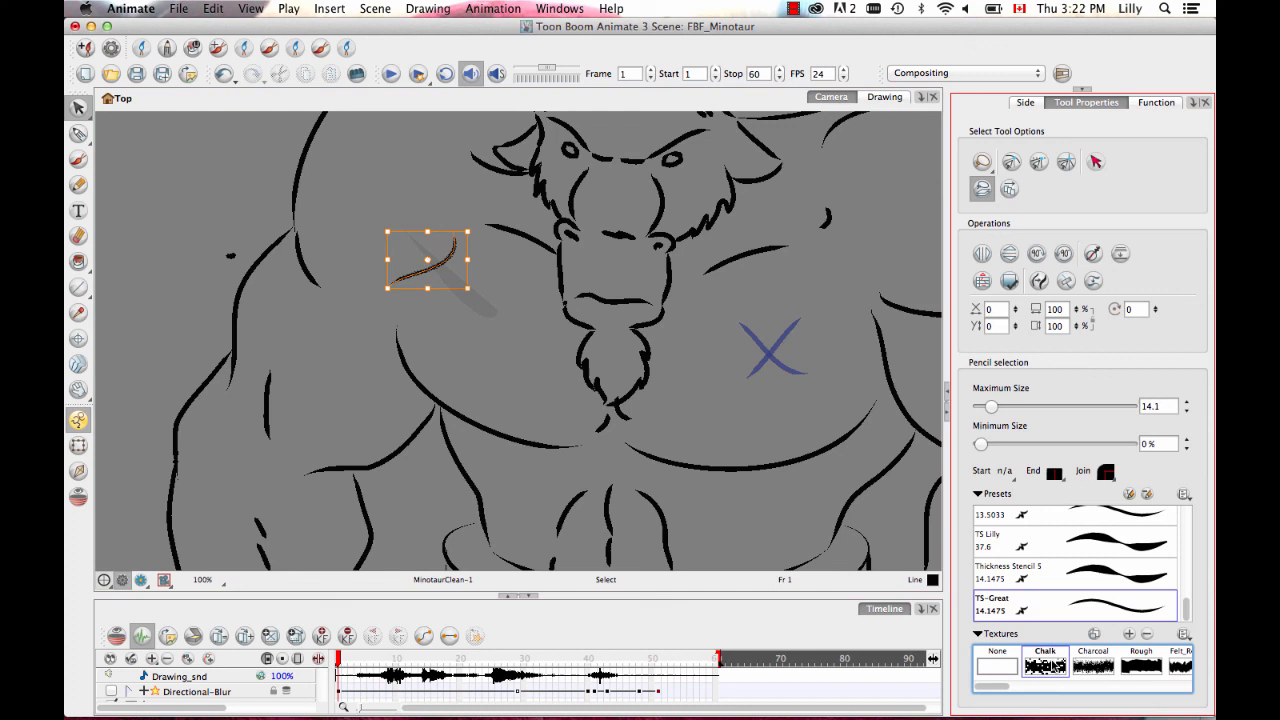
click(1096, 664)
click(1140, 664)
click(480, 320)
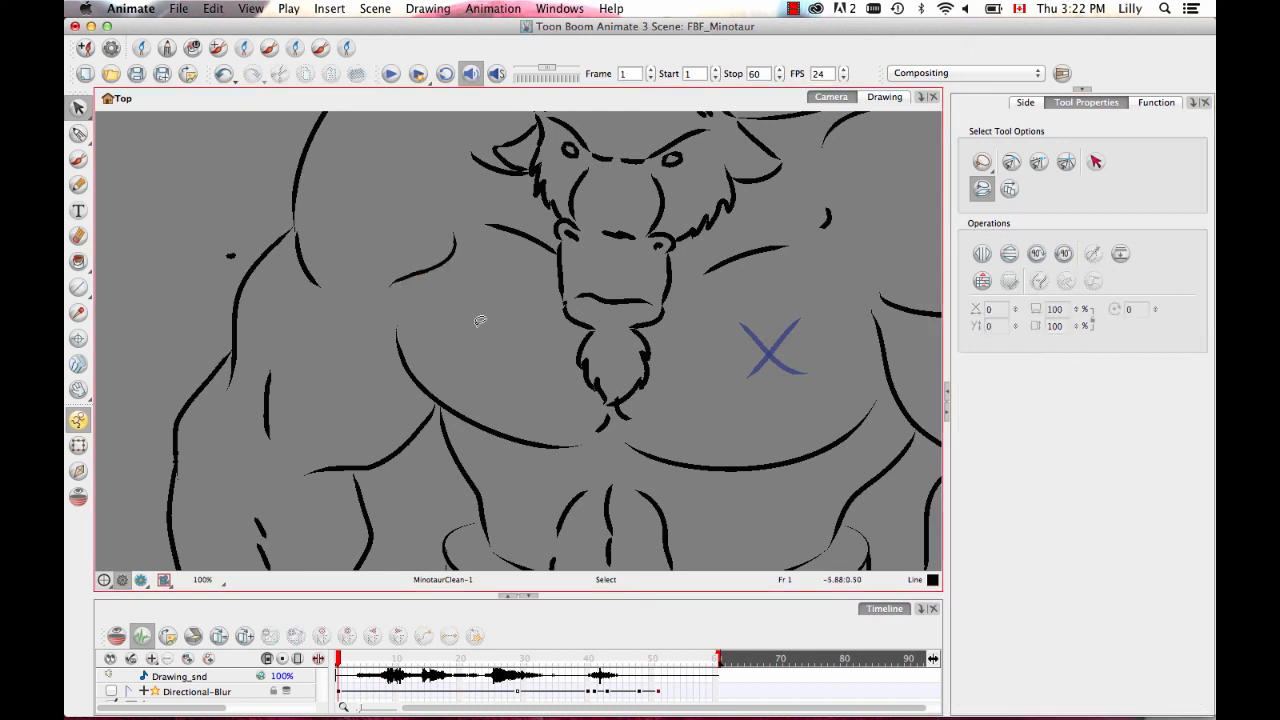
Step: Reselect the short curved chest stroke, give it the Chalk texture and inspect its rough edges up close
scroll(471, 297, up, 2)
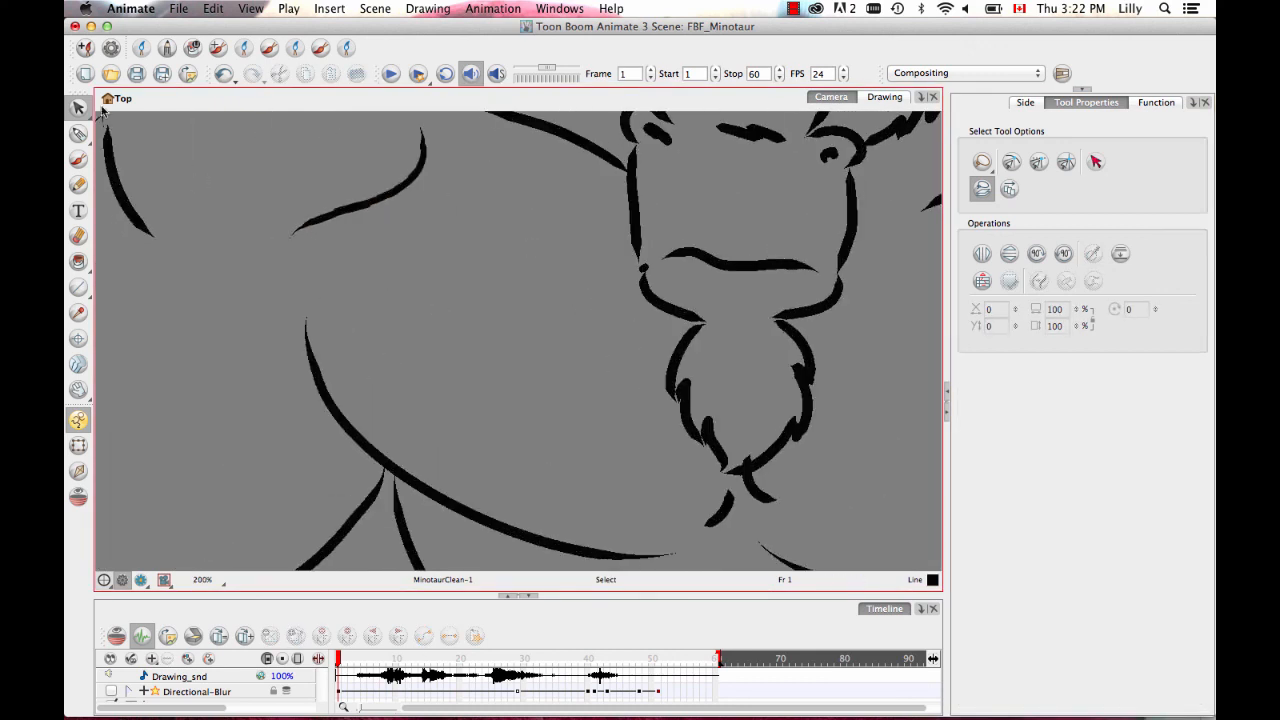
mouse_move(428, 292)
mouse_down()
mouse_move(501, 347)
mouse_move(503, 331)
mouse_up()
drag(405, 243, 477, 284)
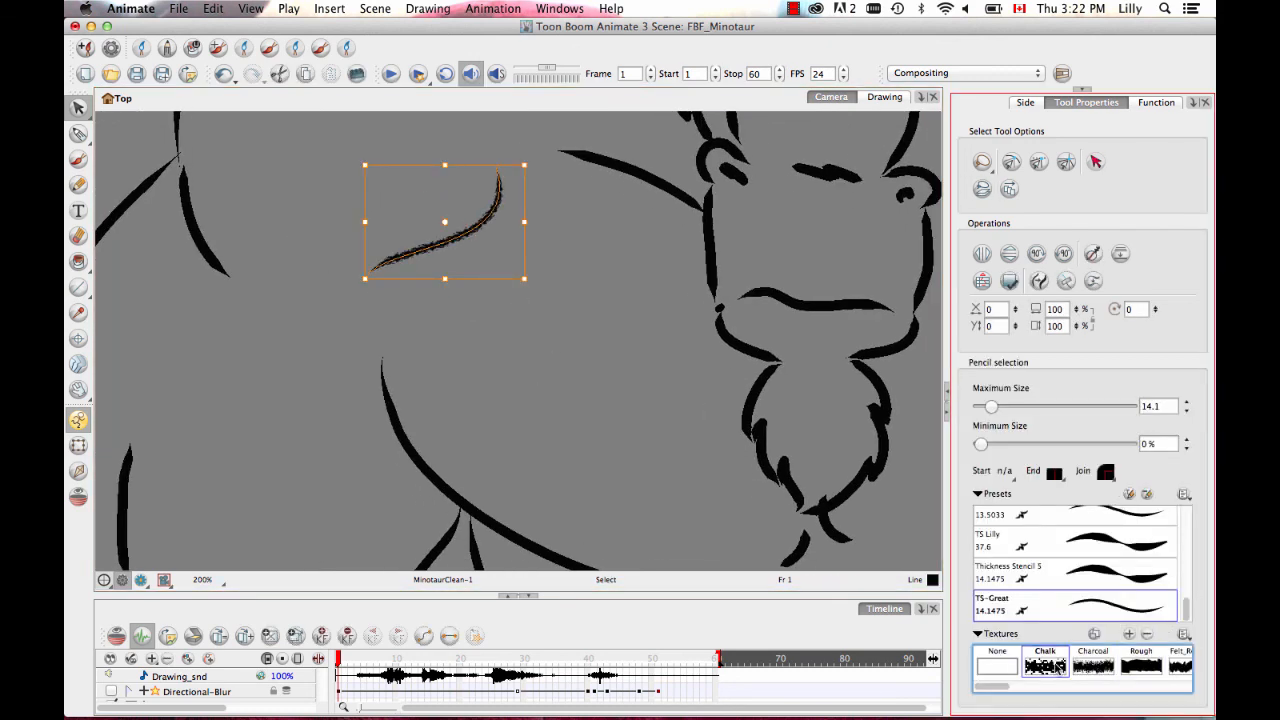
click(555, 275)
drag(509, 329, 583, 486)
key(2)
click(508, 324)
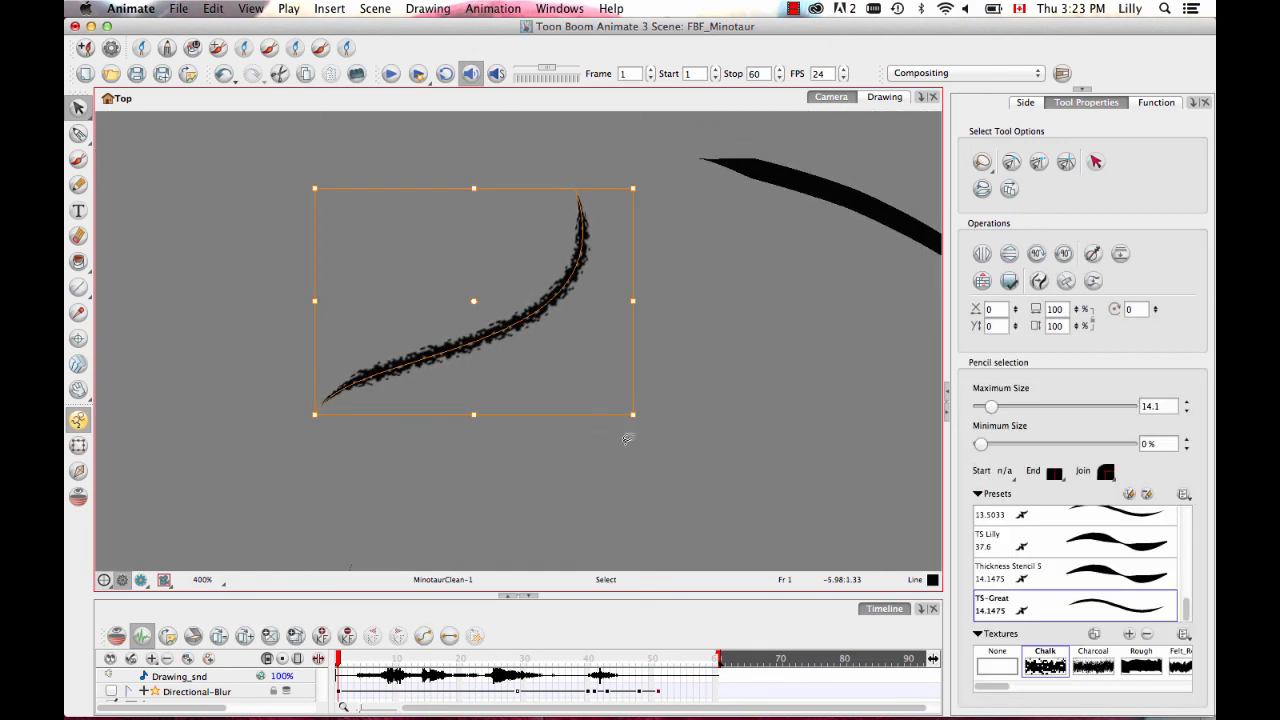
Step: Open the file browser for loading a custom texture, cancel it and clear the selection to view the chalk-textured stroke
click(1129, 635)
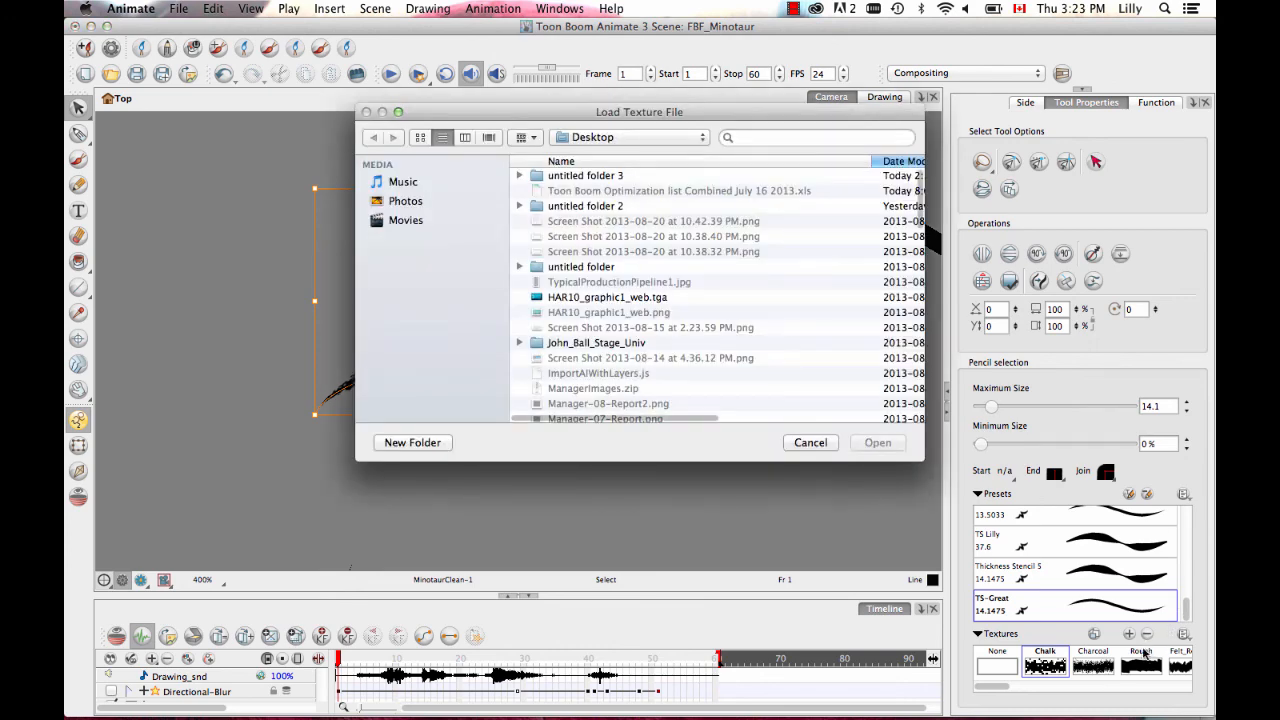
click(829, 441)
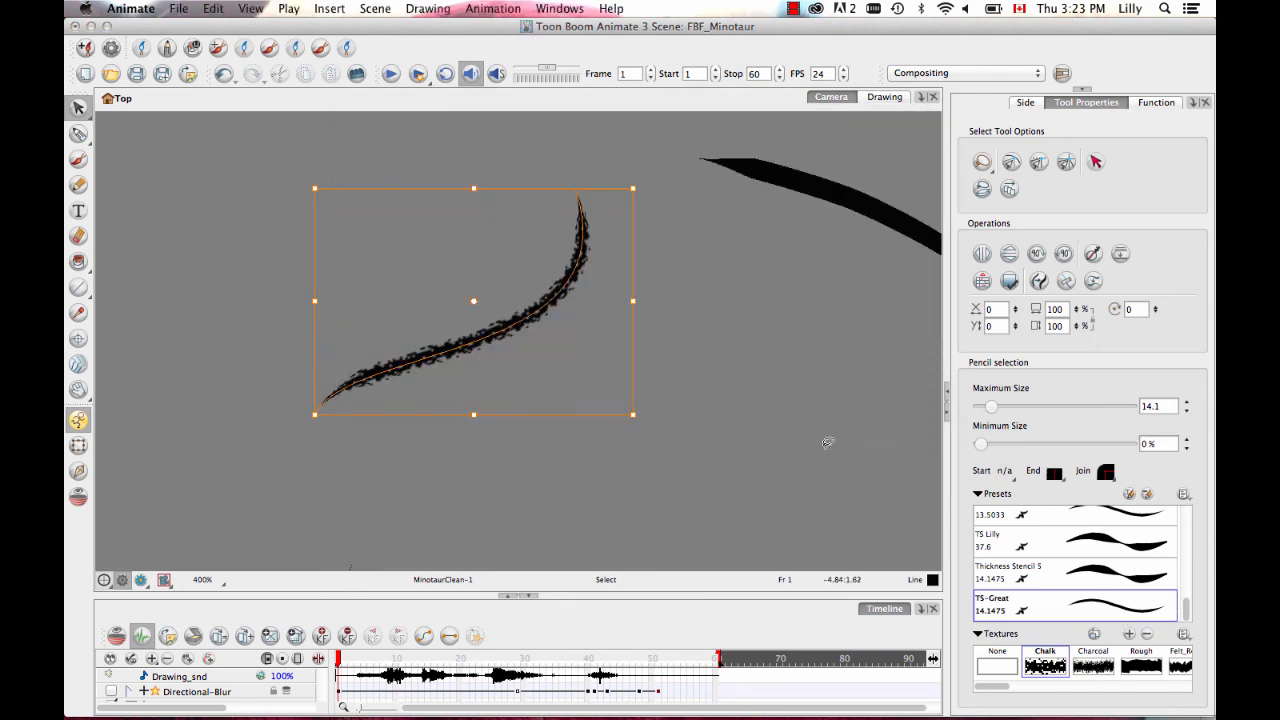
click(824, 442)
key(1)
drag(869, 454, 783, 380)
key(1)
key(1)
key(1)
key(1)
key(1)
key(1)
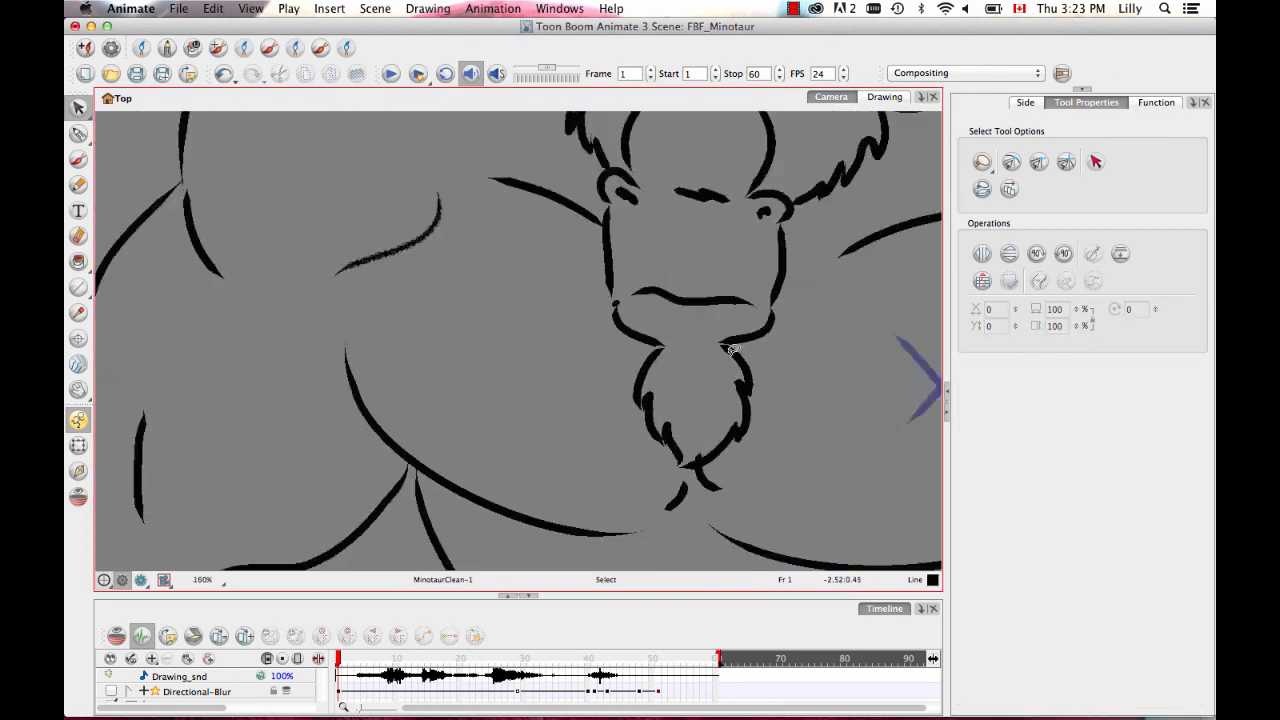
Step: Undo the Chalk texture change on the short curved chest stroke
key(super+z)
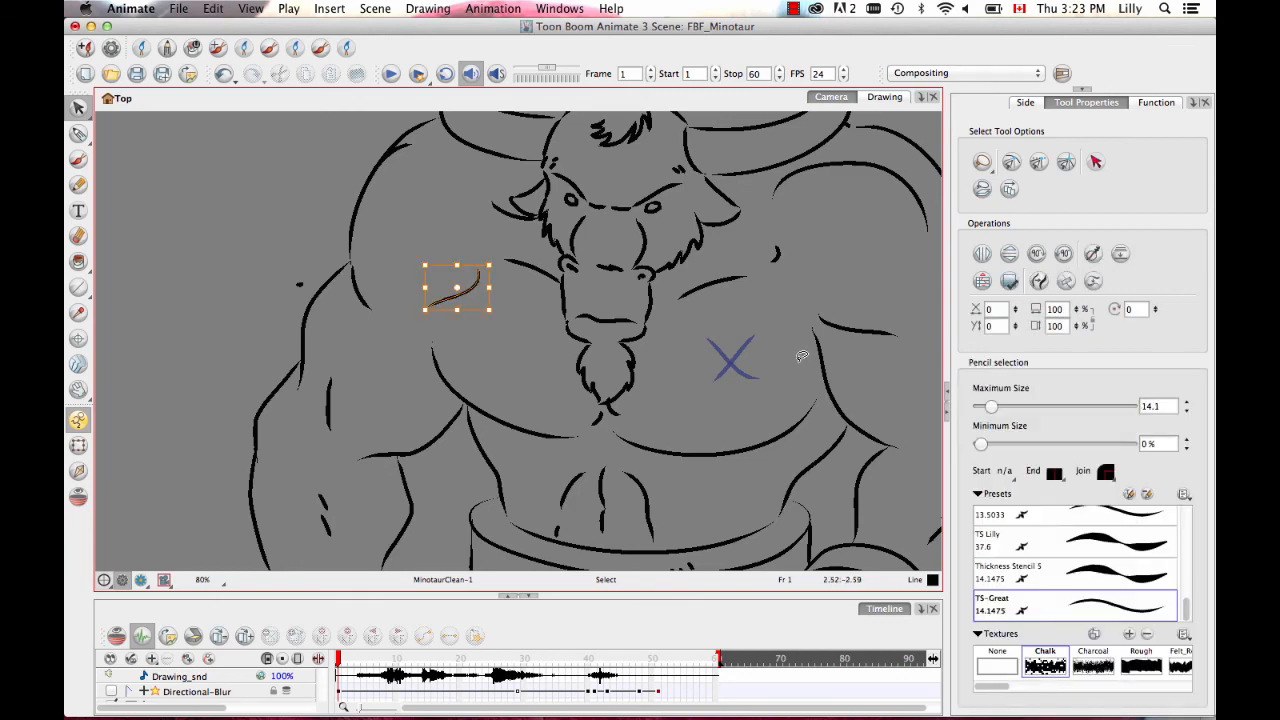
key(super+z)
key(space)
drag(815, 385, 759, 373)
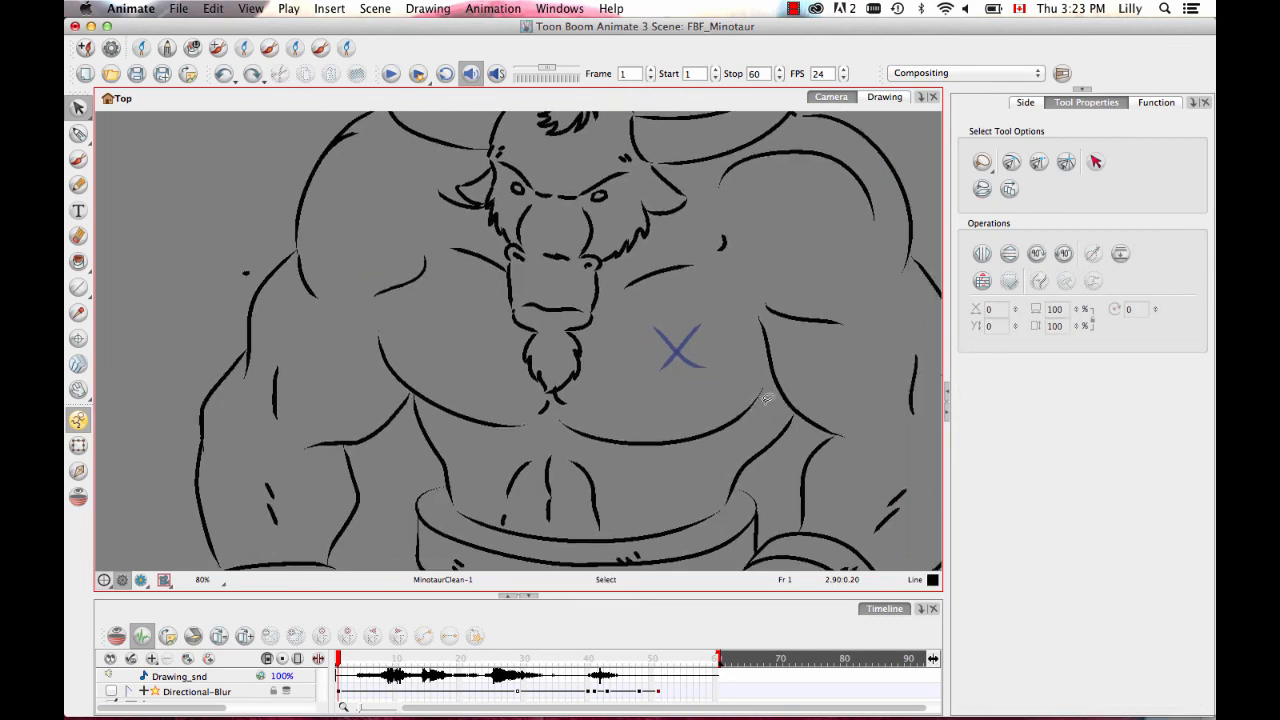
key(1)
key(1)
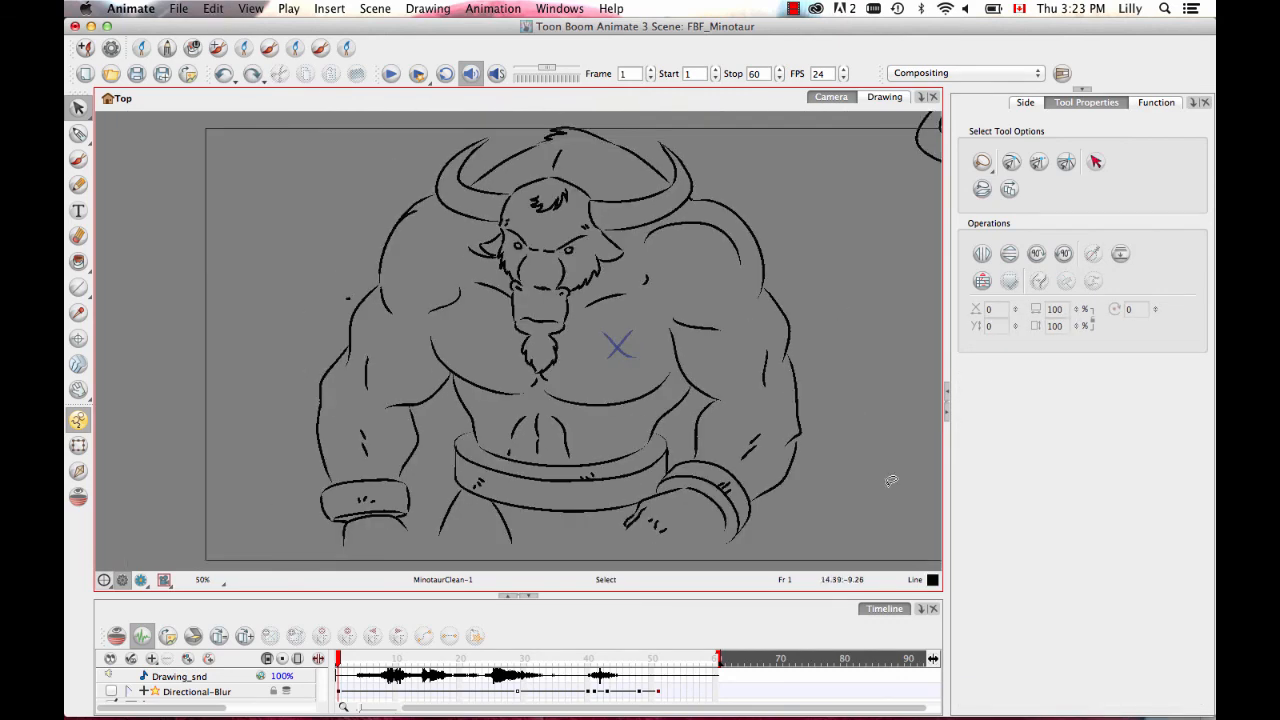